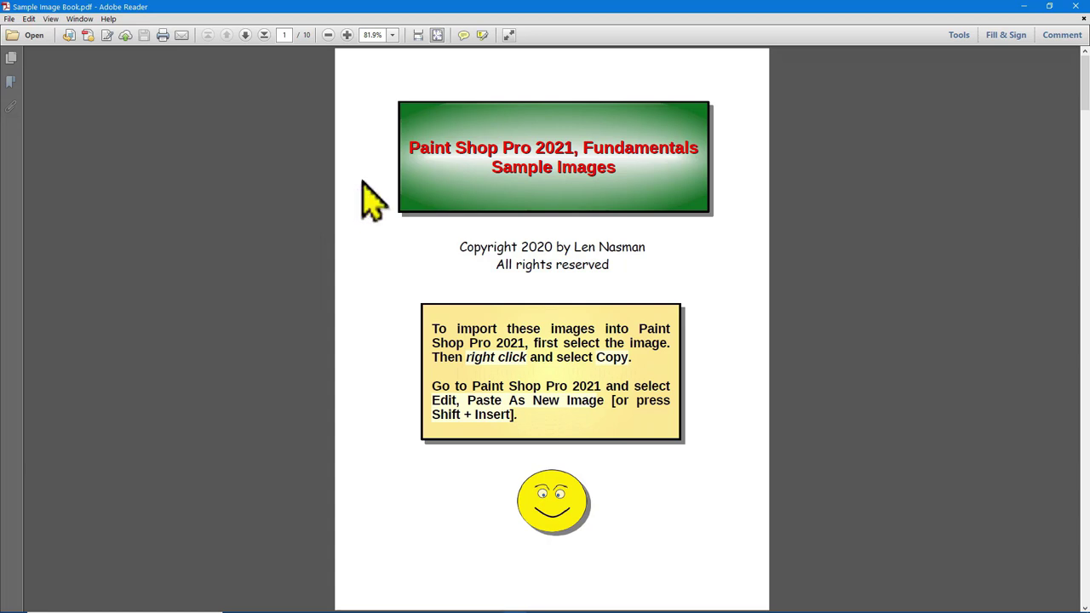
Find the Figure 3, Fall Grass picture in the sample image PDF and copy it to the clipboard.
scroll(372, 202, down, 10)
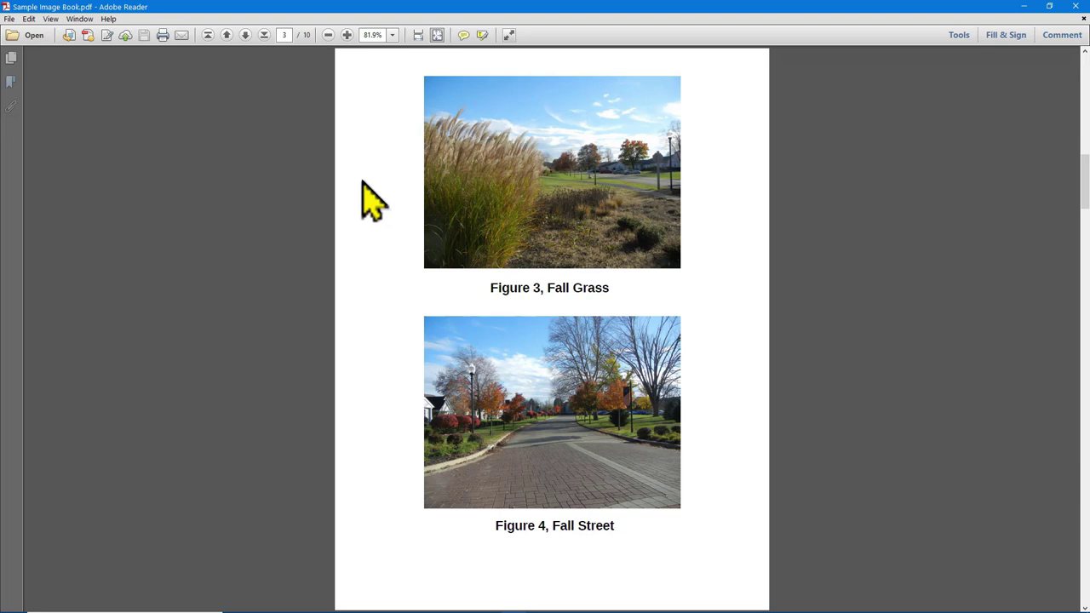
click(560, 161)
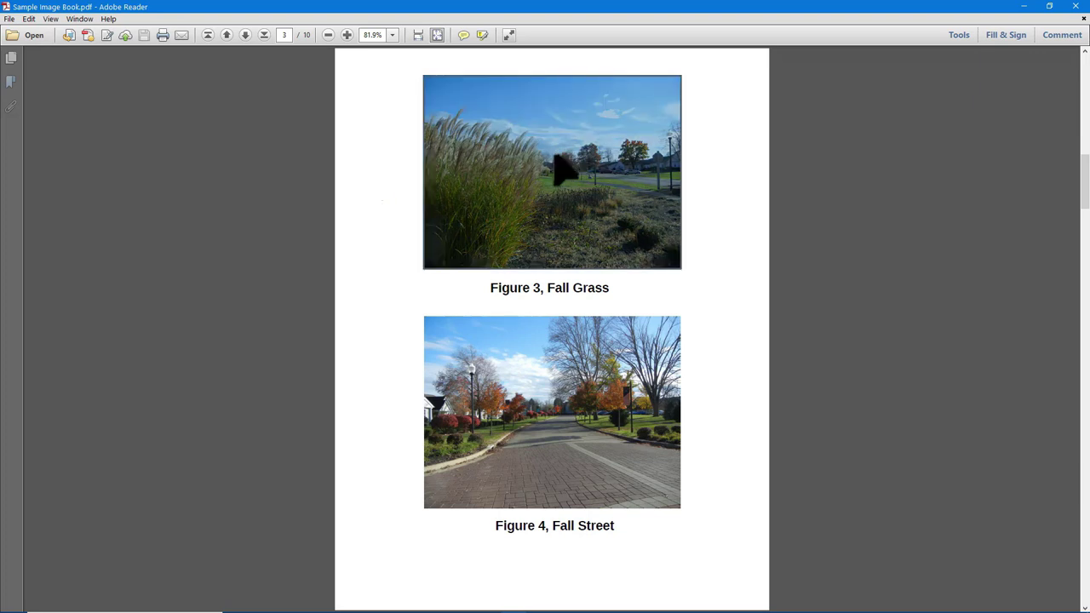
right_click(556, 169)
click(572, 176)
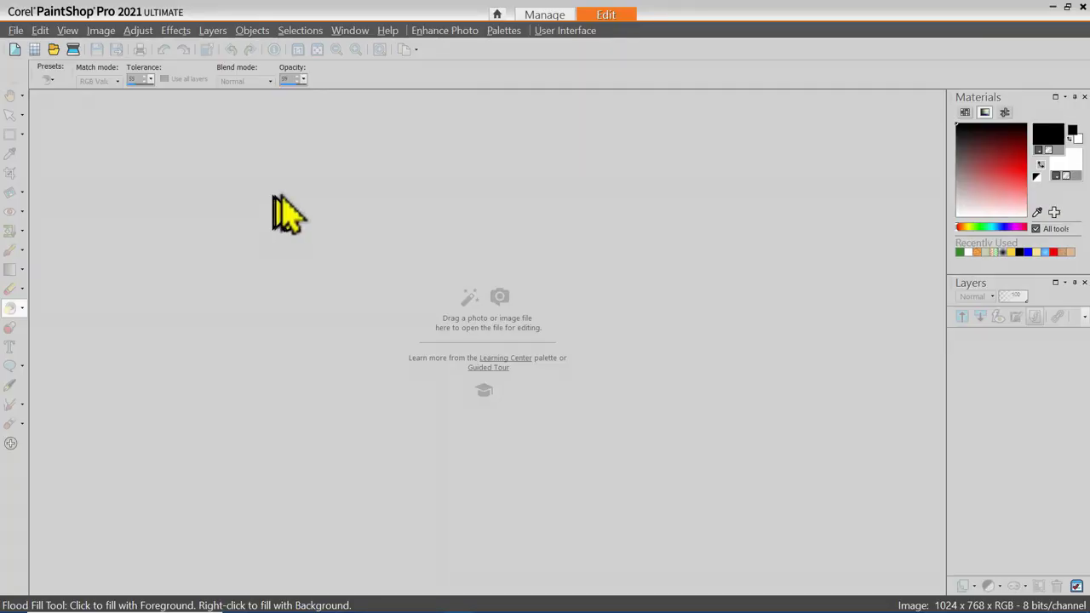
Switch to PaintShop Pro and paste the copied Fall Grass picture as a new image.
click(40, 30)
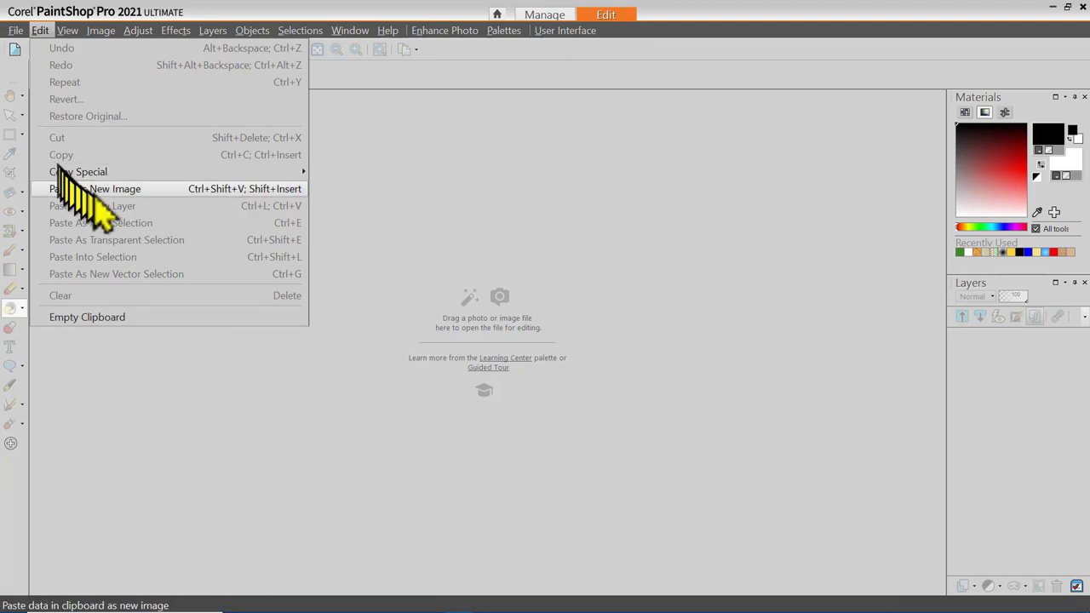
click(105, 190)
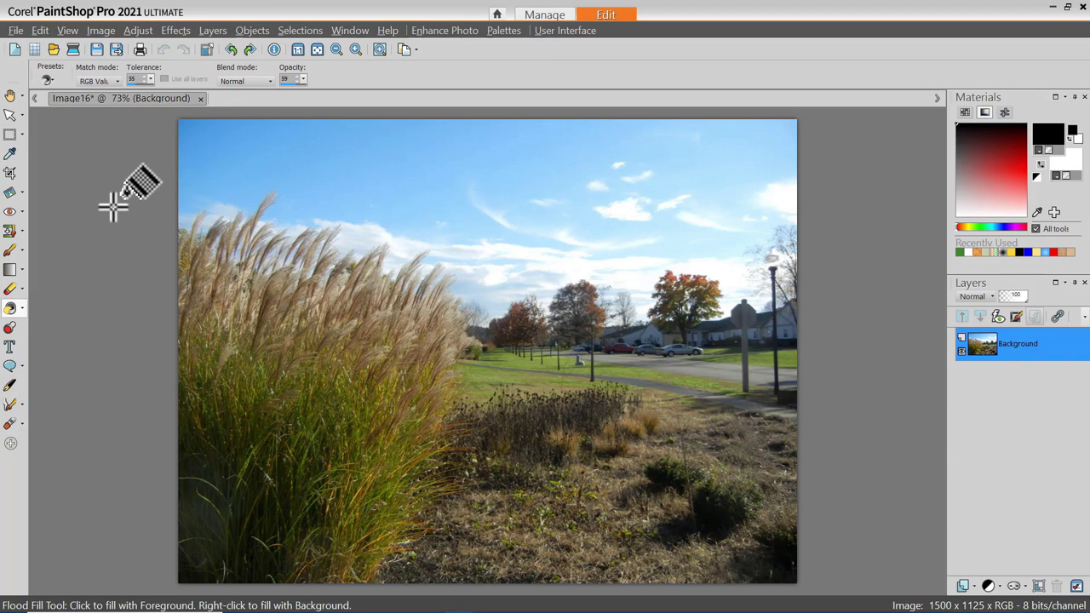
key(k)
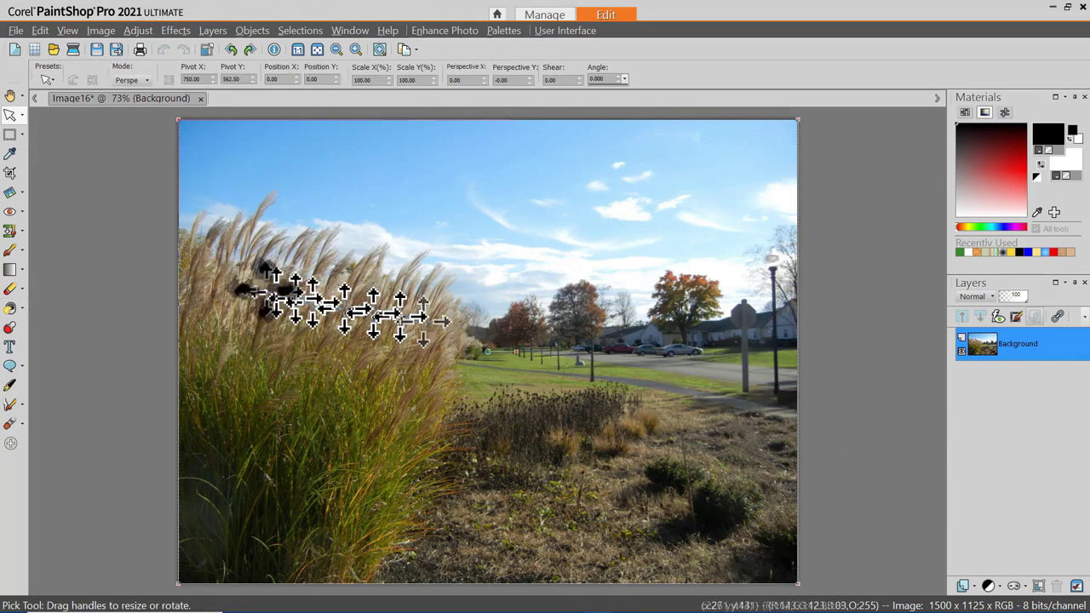
With the Crop tool, clear the default rectangle and draw one about 827 x 557 pixels over the grass tops and distant trees.
click(11, 172)
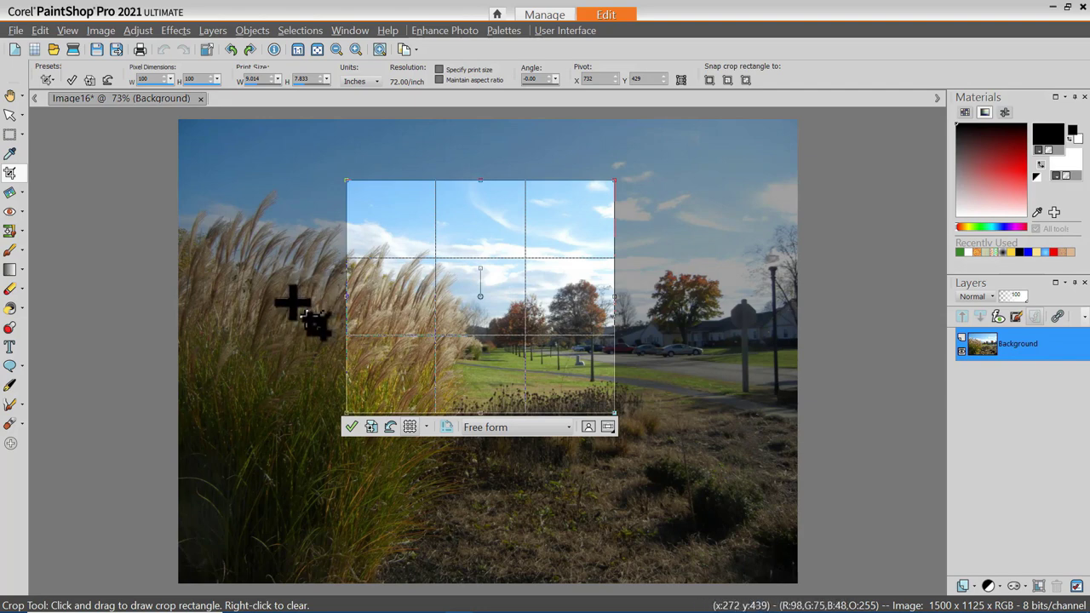
click(390, 426)
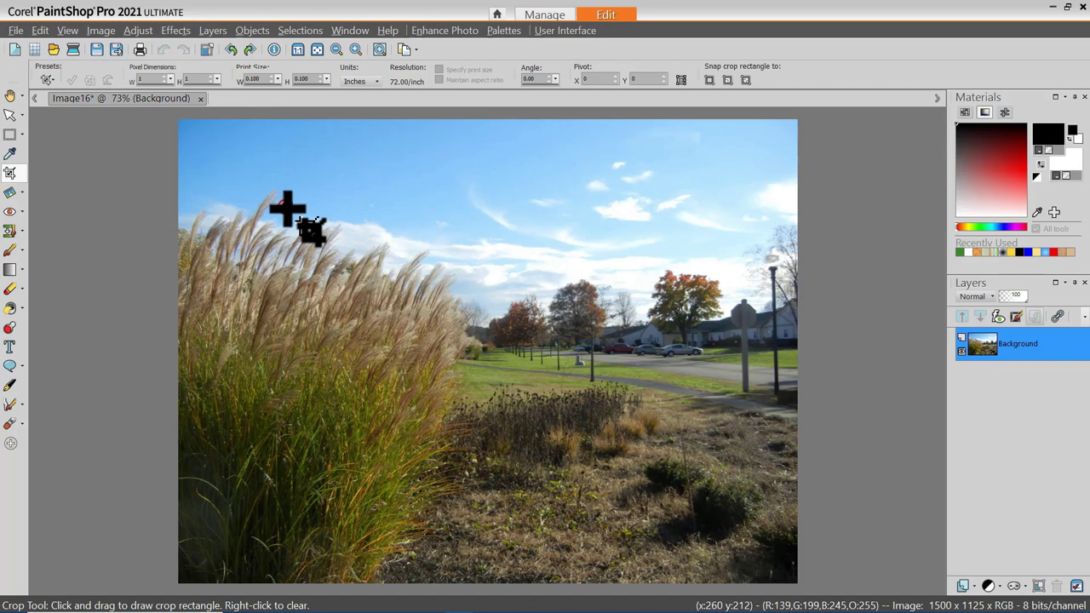
drag(286, 207, 627, 438)
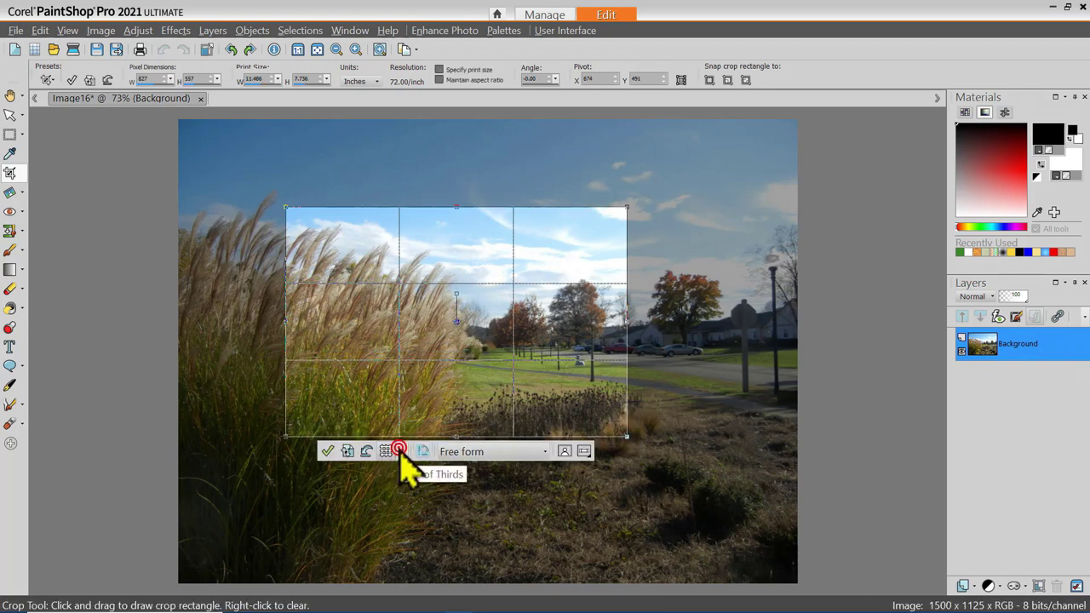
Choose the Rule of Thirds composition guide for the crop rectangle.
click(399, 450)
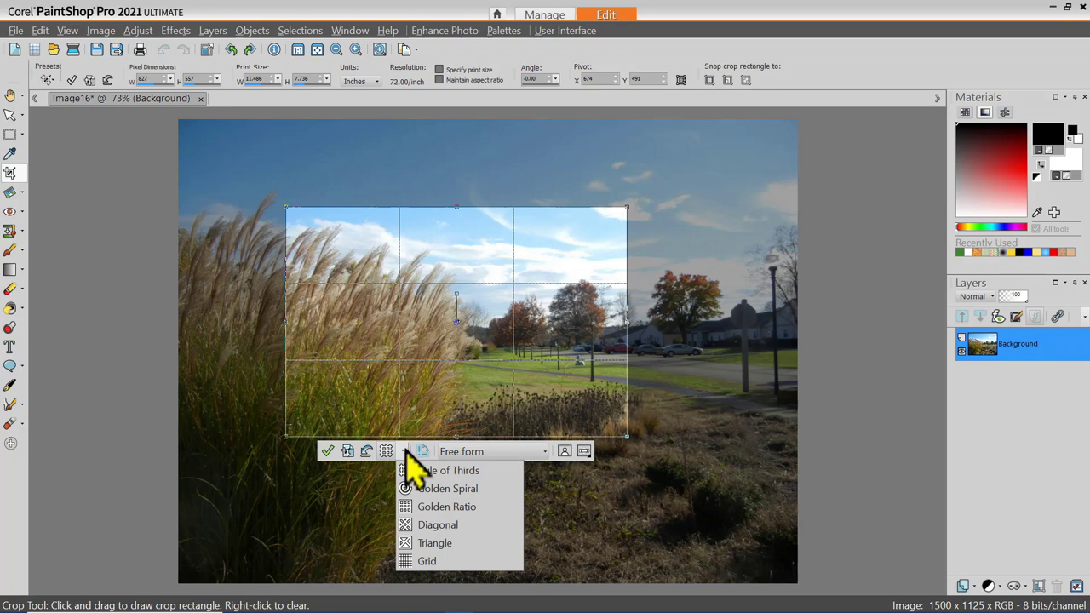
click(405, 452)
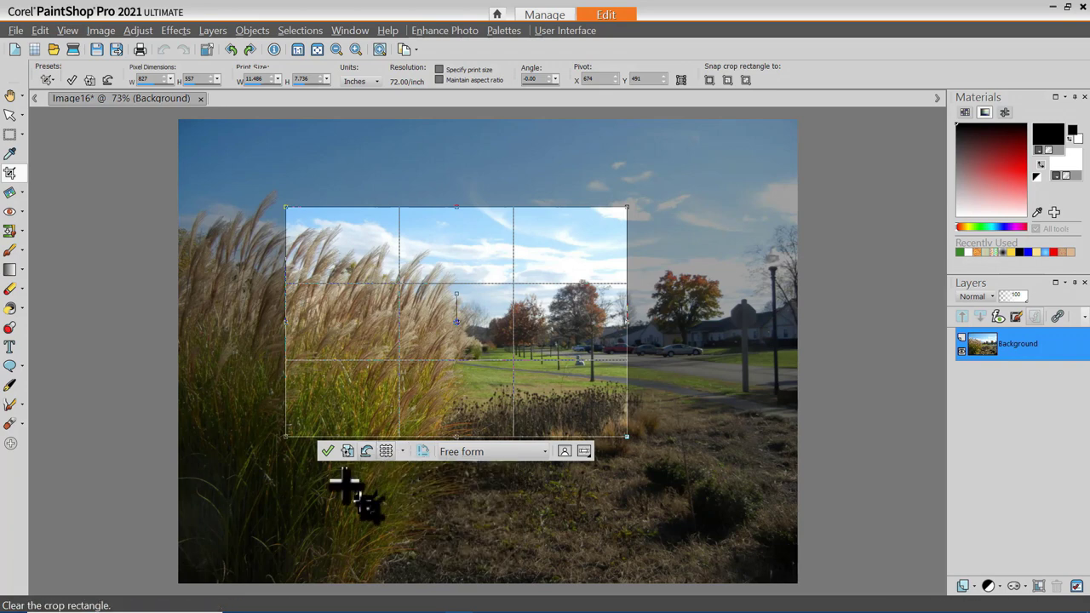
click(403, 453)
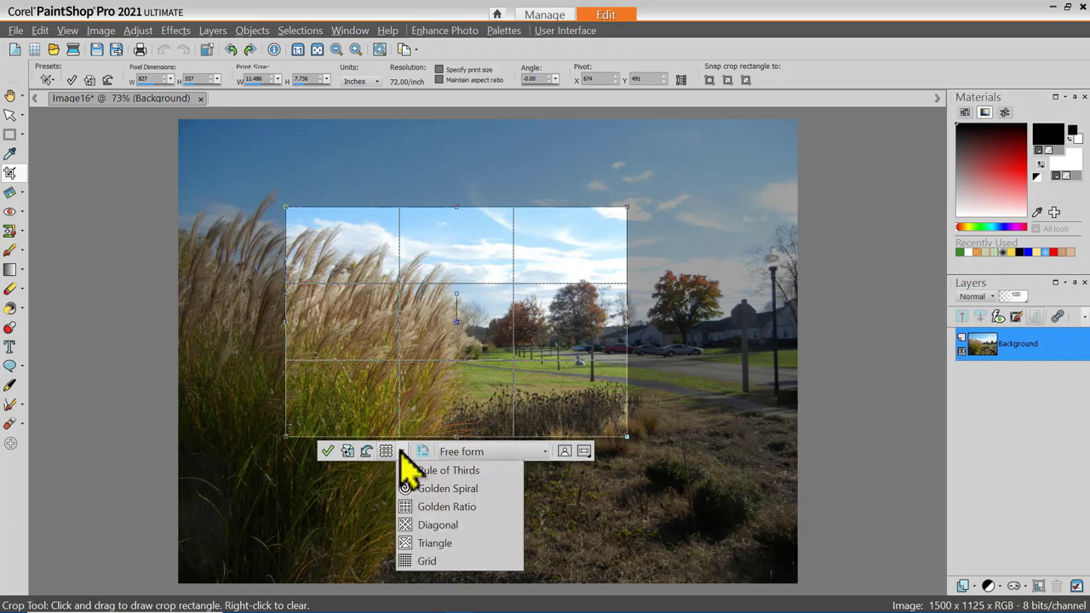
click(436, 470)
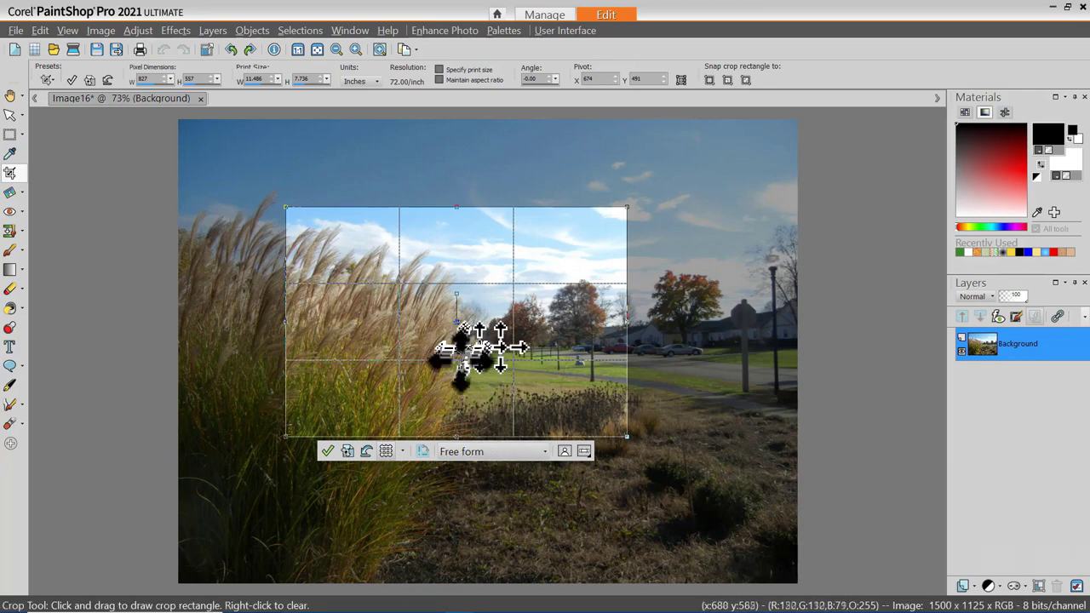
Move the crop rectangle around the photo to compare framings, ending over the grass tops, sky and distant trees.
double_click(482, 387)
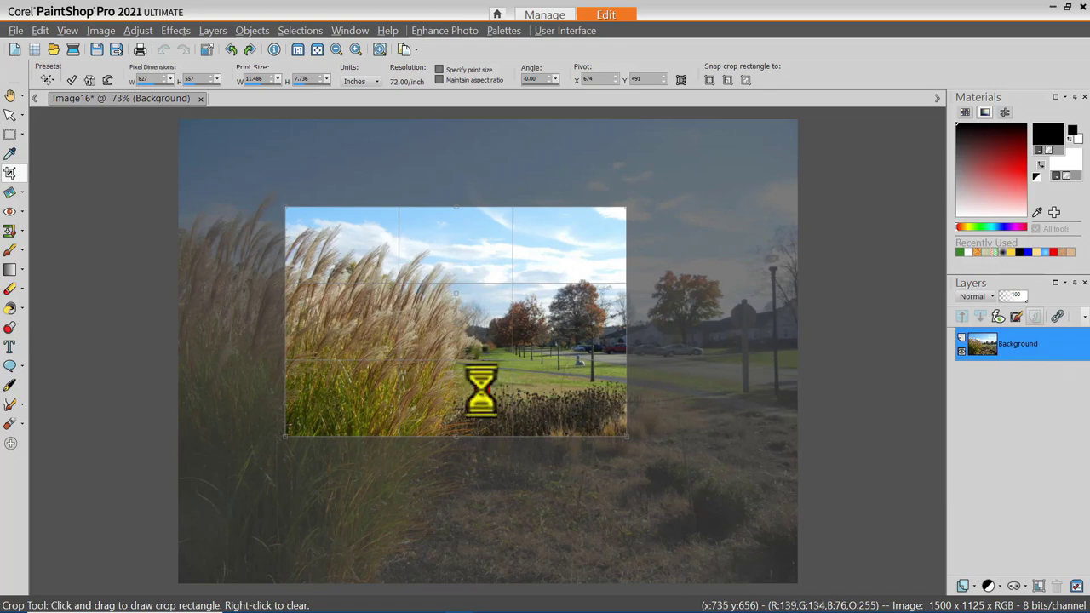
drag(480, 390, 482, 378)
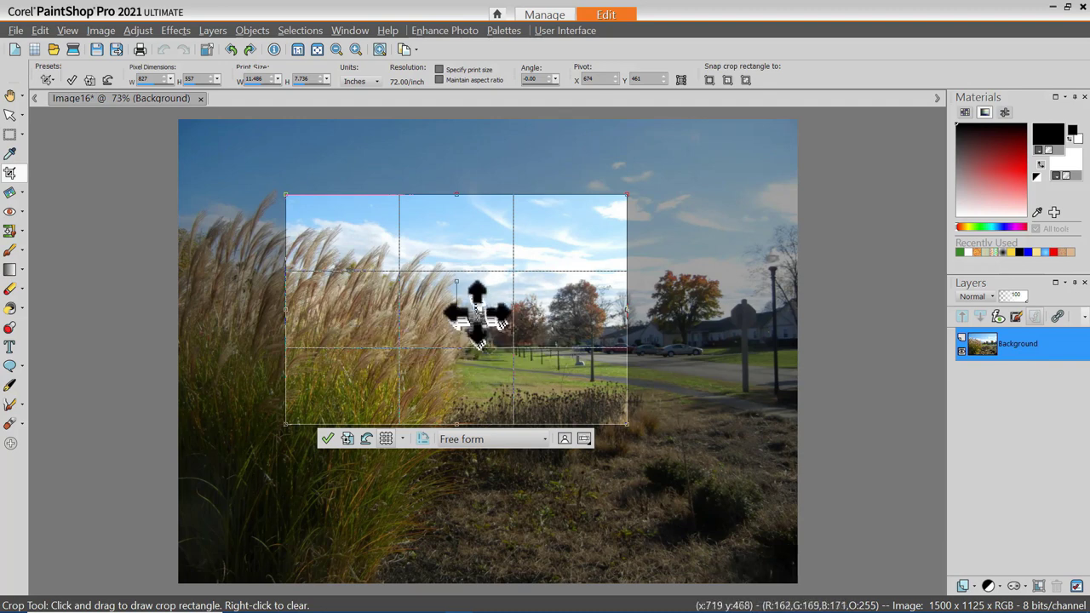
drag(481, 300, 487, 378)
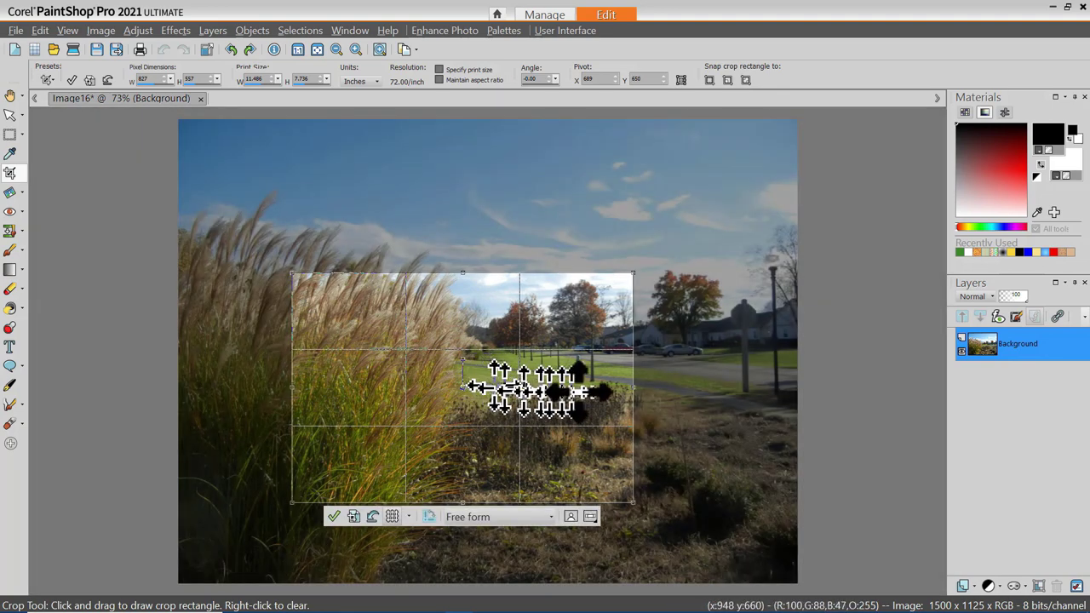
drag(488, 394, 464, 314)
Apply the Golden Spiral guide, then reposition the crop rectangle and enlarge it to about 904 x 640 pixels.
click(380, 435)
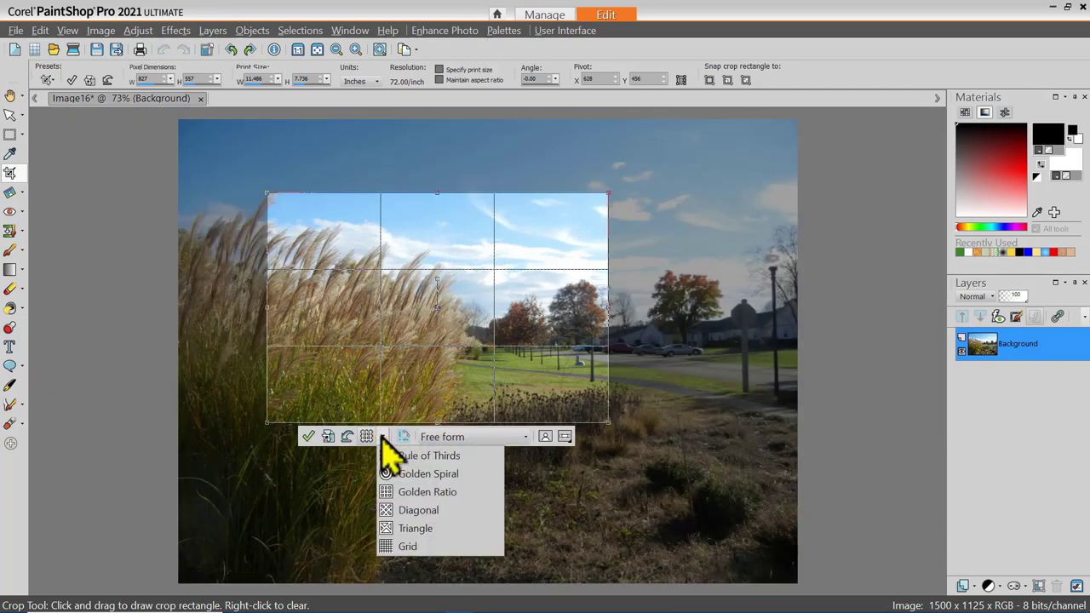
click(404, 473)
drag(353, 388, 333, 365)
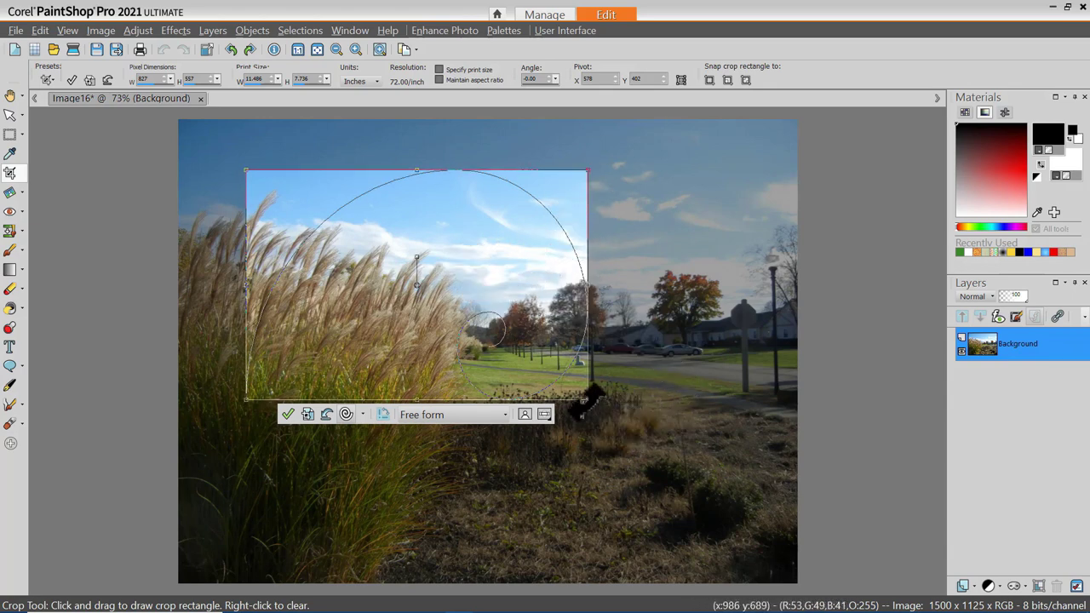
drag(594, 400, 610, 423)
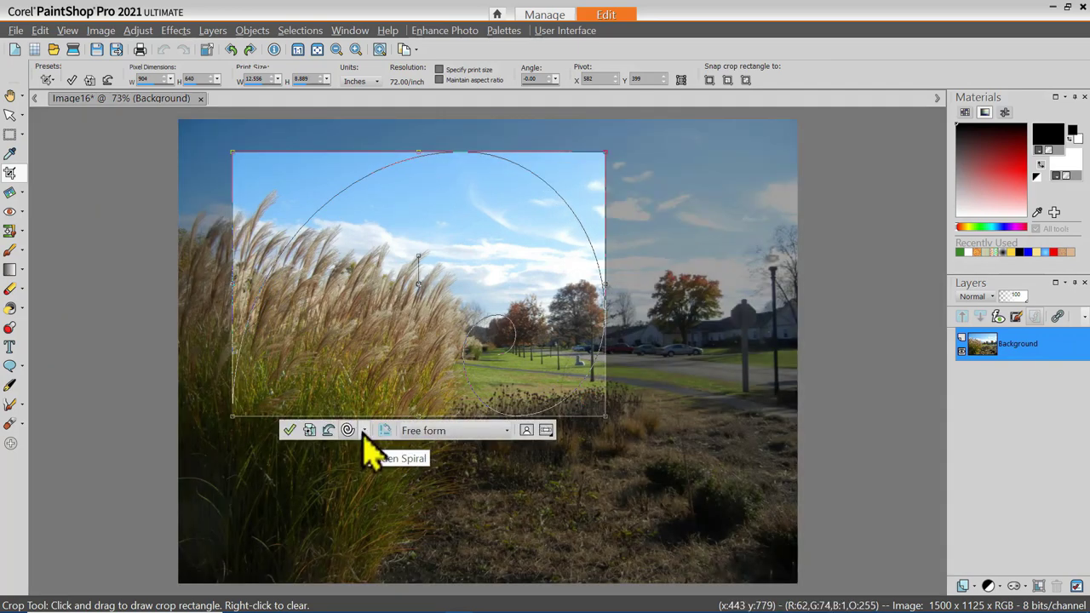
Switch the crop guide to Golden Ratio and shift the rectangle to align the grass and trees with its lines.
click(362, 431)
click(386, 485)
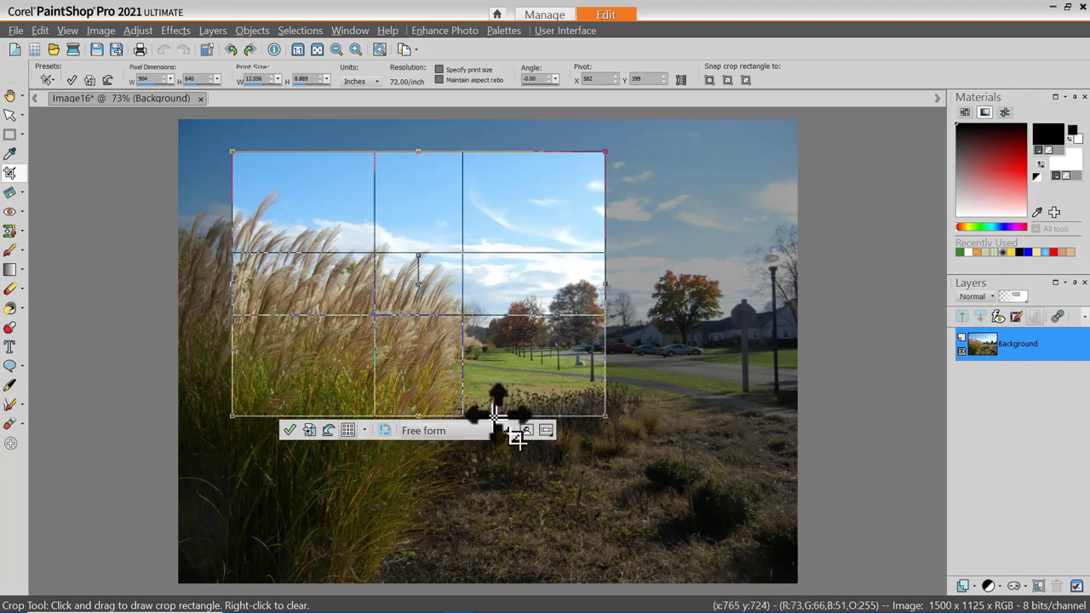
drag(497, 356, 514, 383)
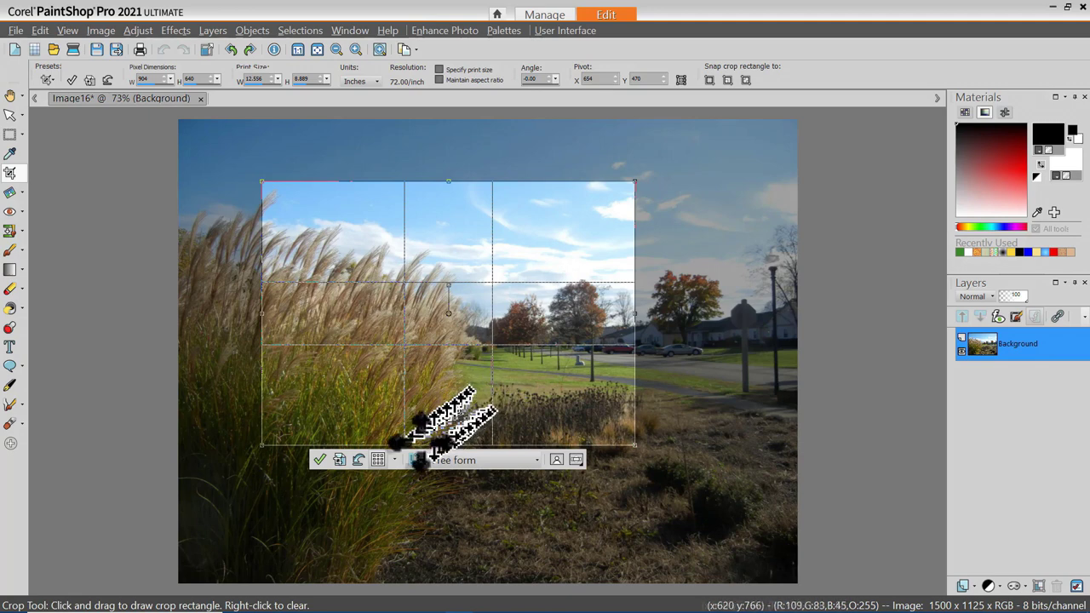
Try the Diagonal, Triangle and Grid composition guides in turn on the crop rectangle.
click(394, 460)
click(411, 529)
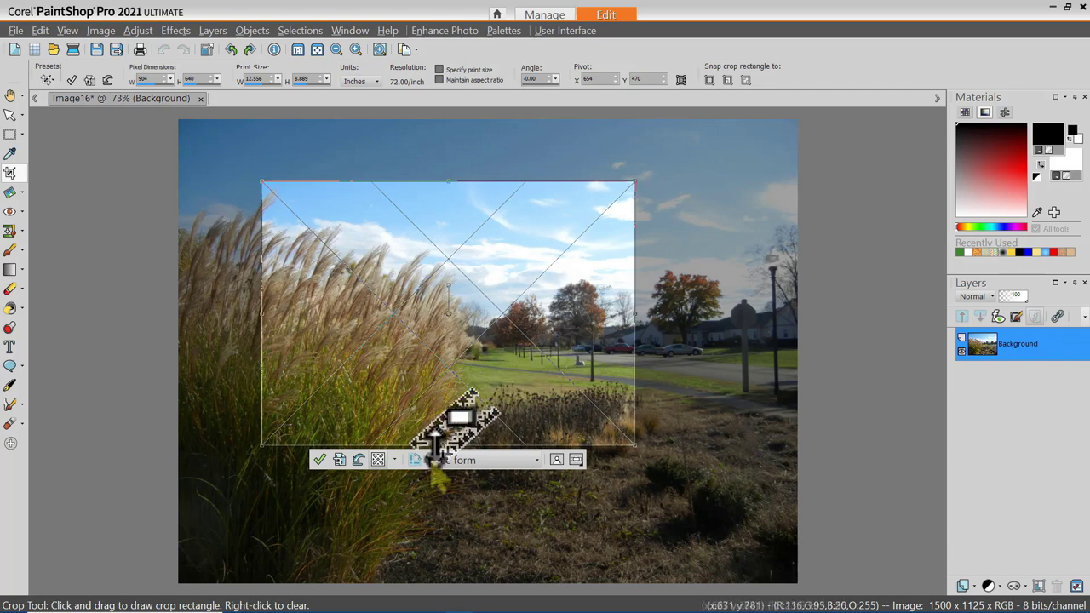
click(394, 460)
click(414, 551)
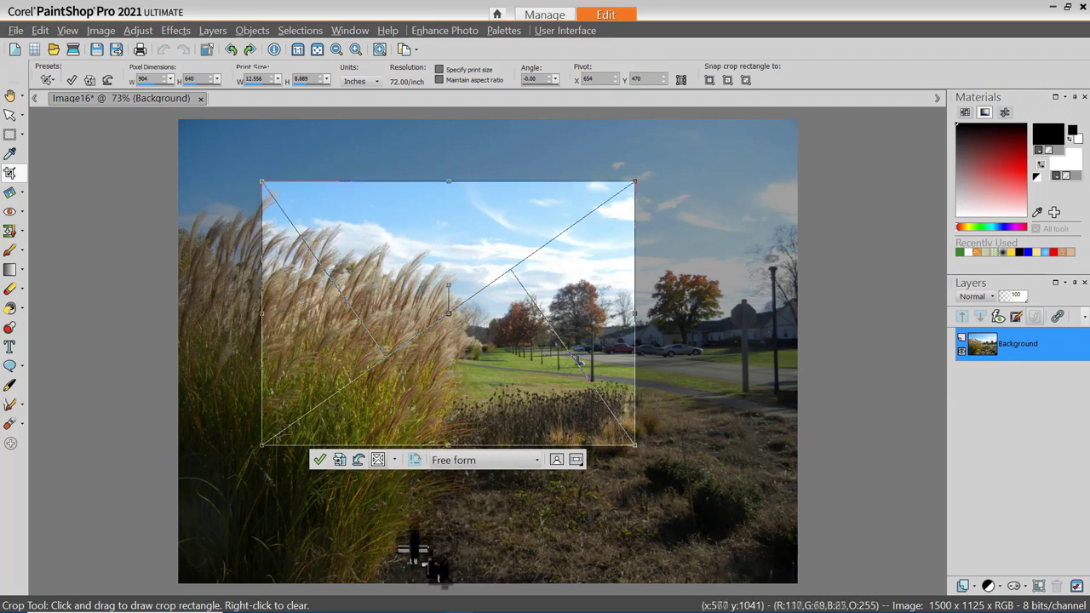
click(395, 459)
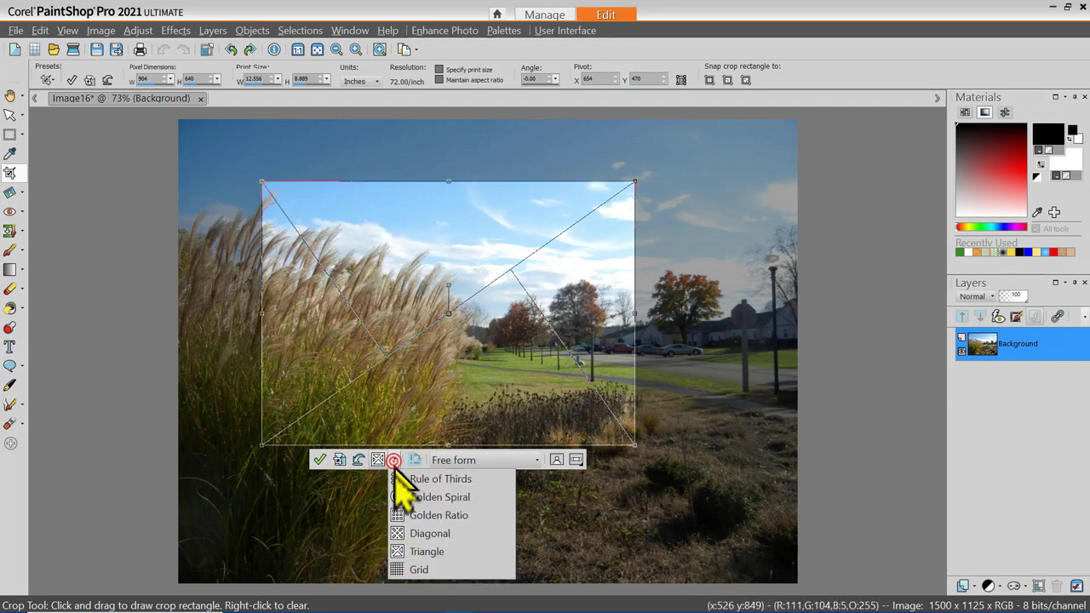
click(417, 570)
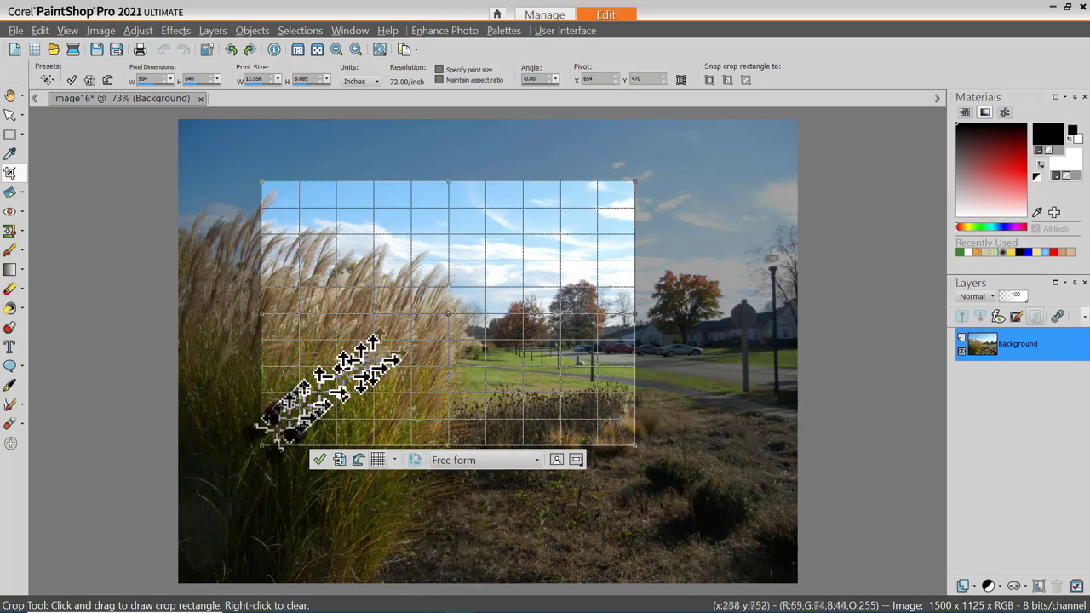
Set the crop guide to Golden Spiral and move the rectangle so the spiral's centre sits on the distant trees.
click(393, 460)
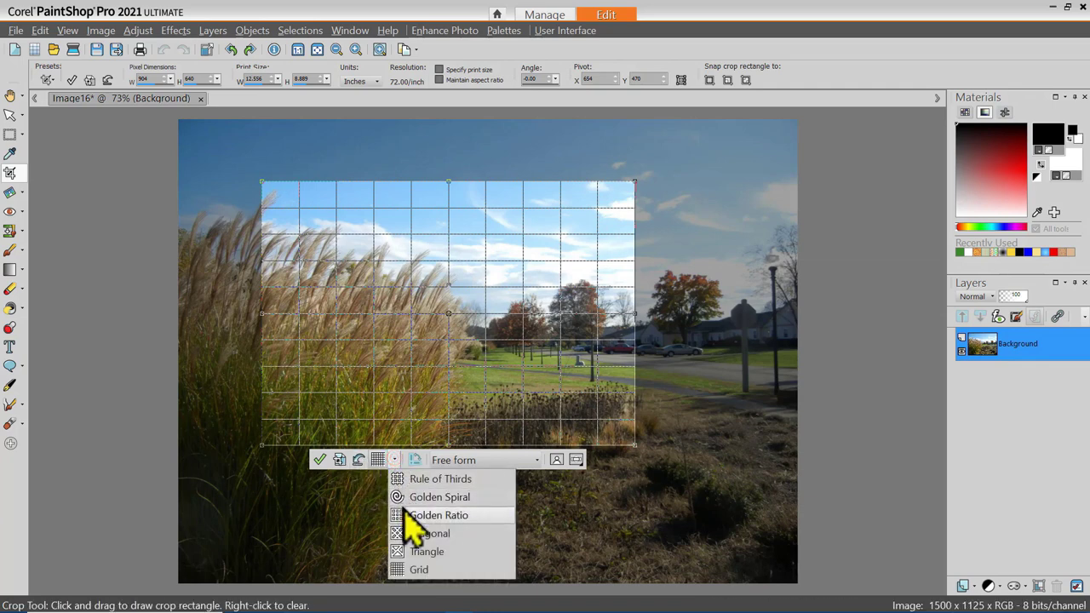
click(415, 499)
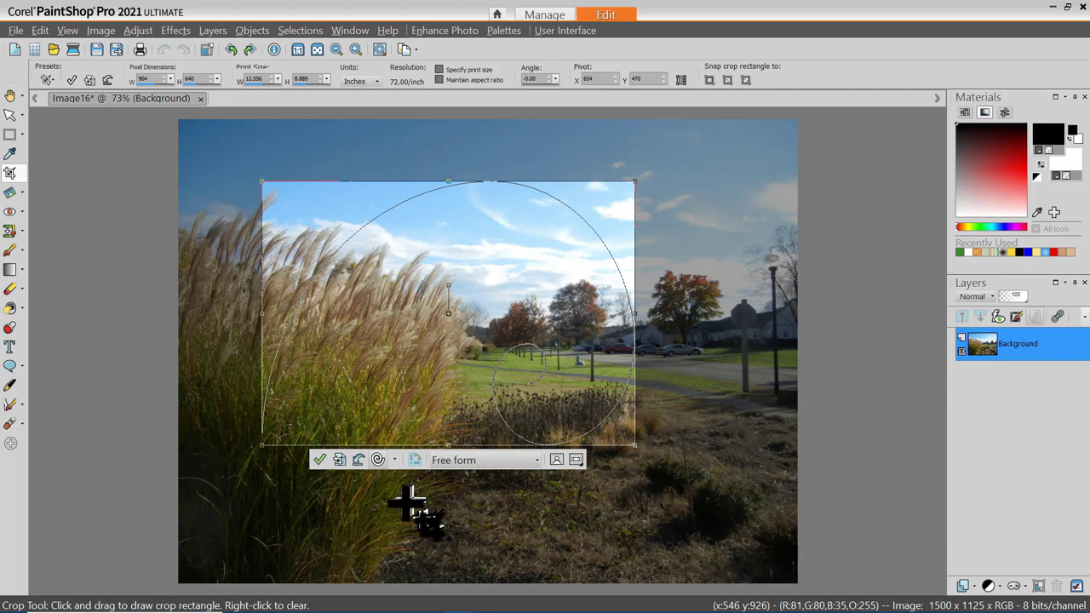
drag(395, 280, 371, 242)
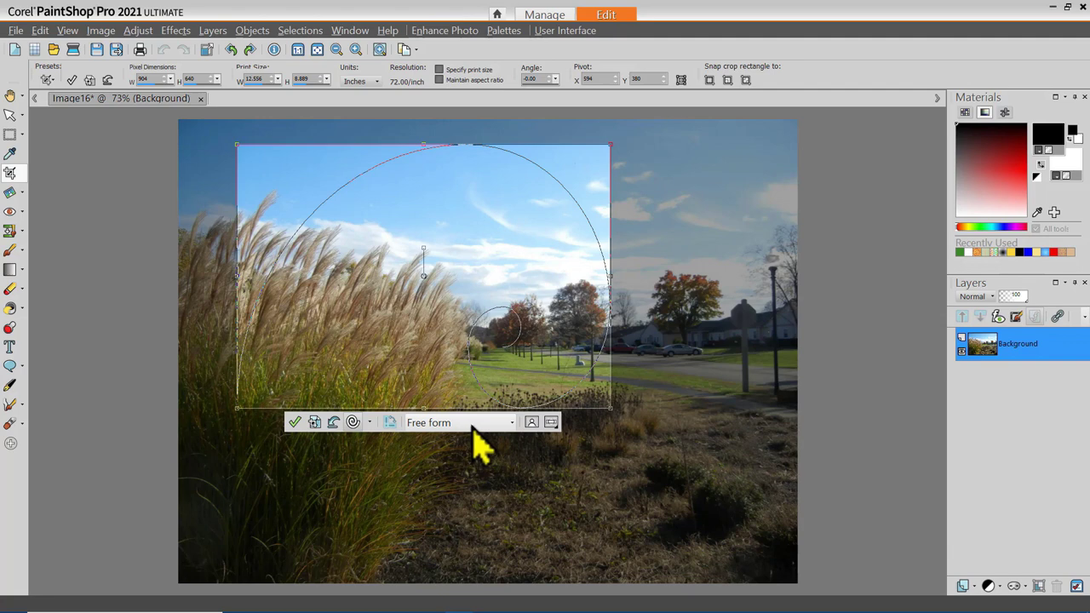
Set the crop proportions to 16 x 9 and move the full-width rectangle slightly up the photo.
click(512, 423)
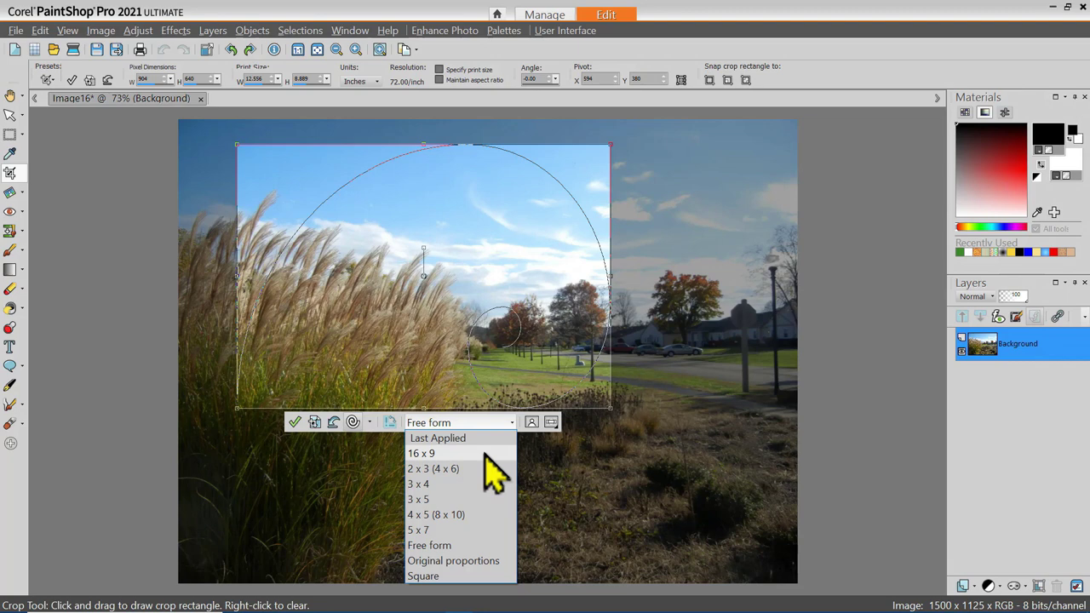
click(485, 455)
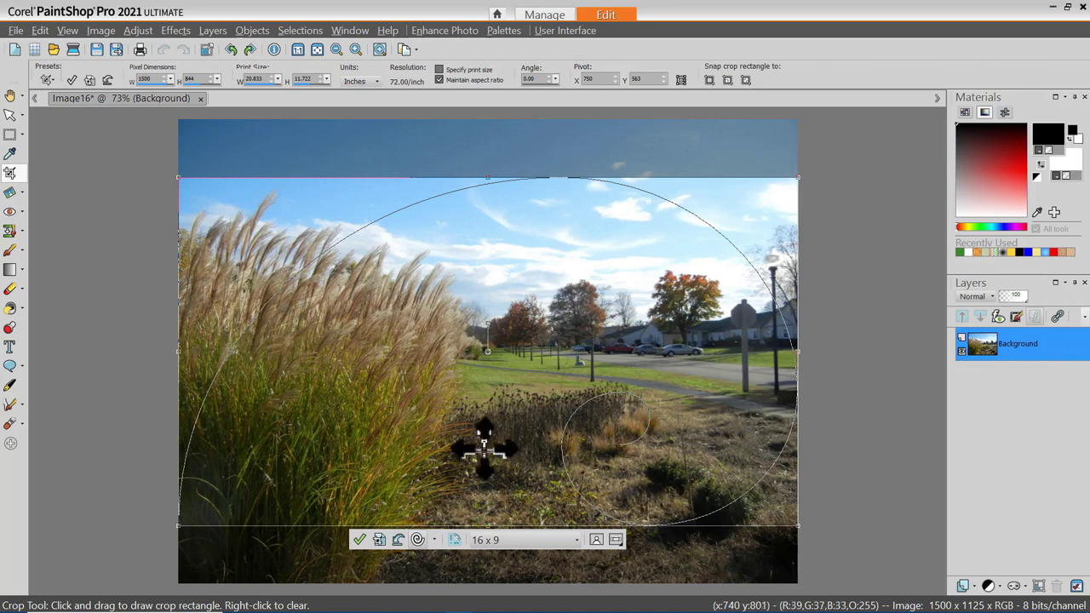
drag(570, 315, 540, 295)
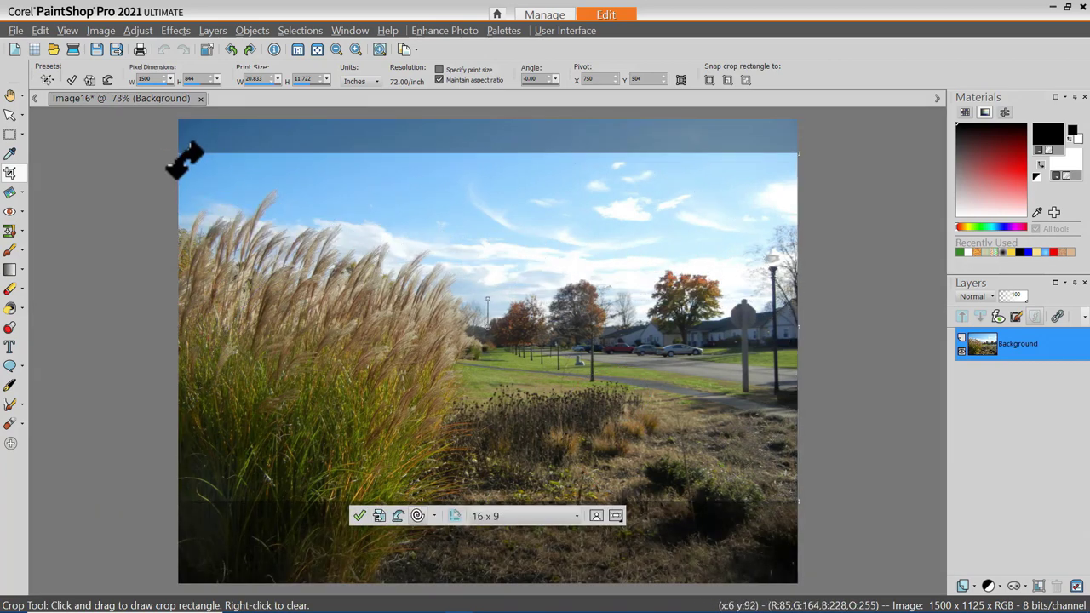
Shrink the 16 x 9 crop rectangle to about 983 x 552 pixels and position its spiral centre on the distant trees.
drag(177, 154, 377, 266)
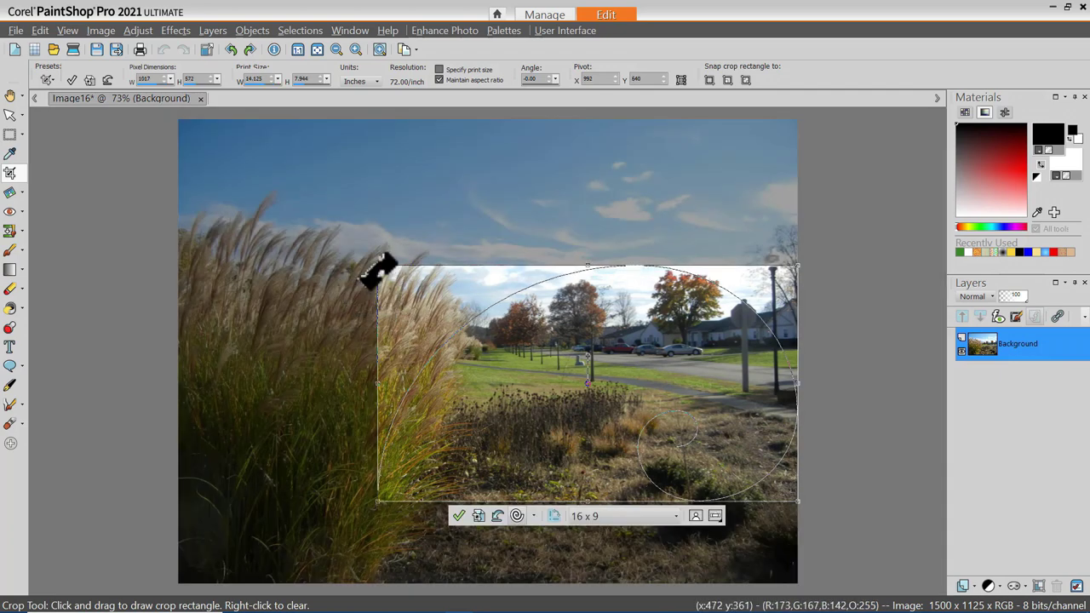
drag(378, 271, 291, 218)
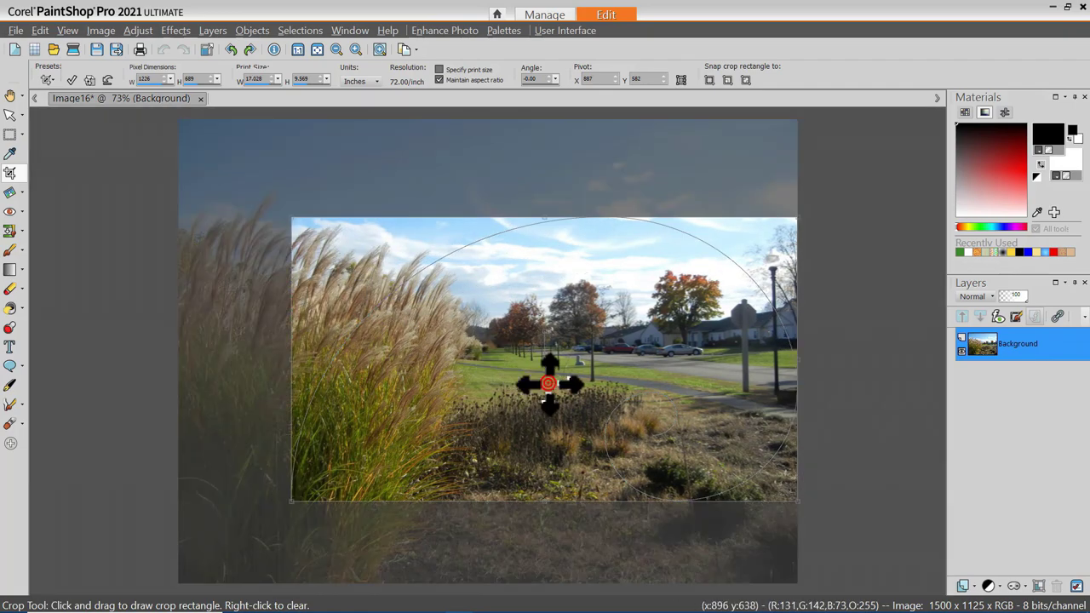
drag(548, 383, 389, 297)
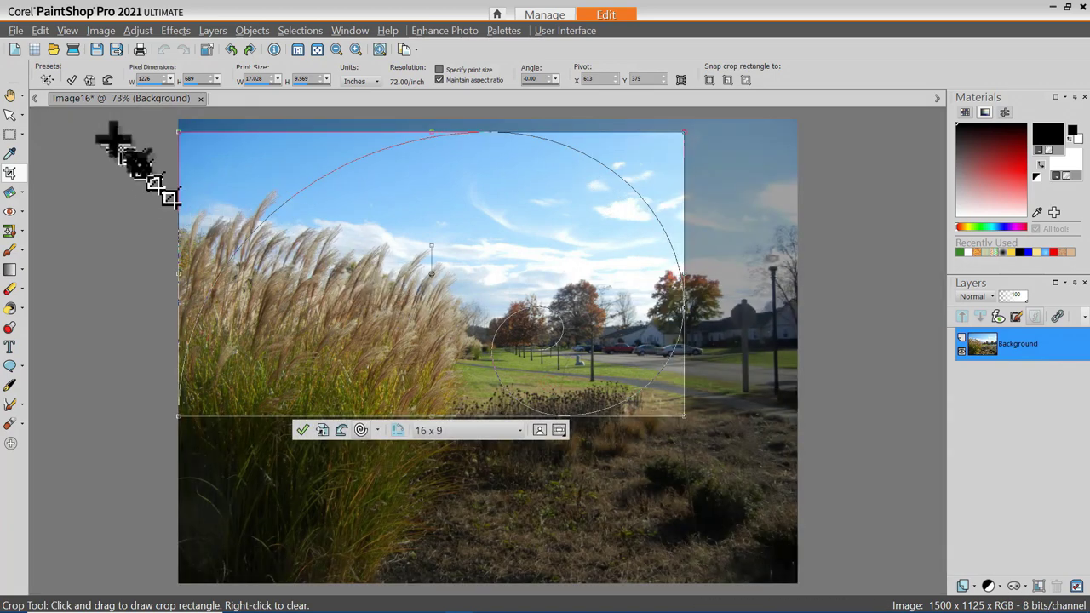
drag(178, 132, 278, 189)
drag(492, 299, 417, 281)
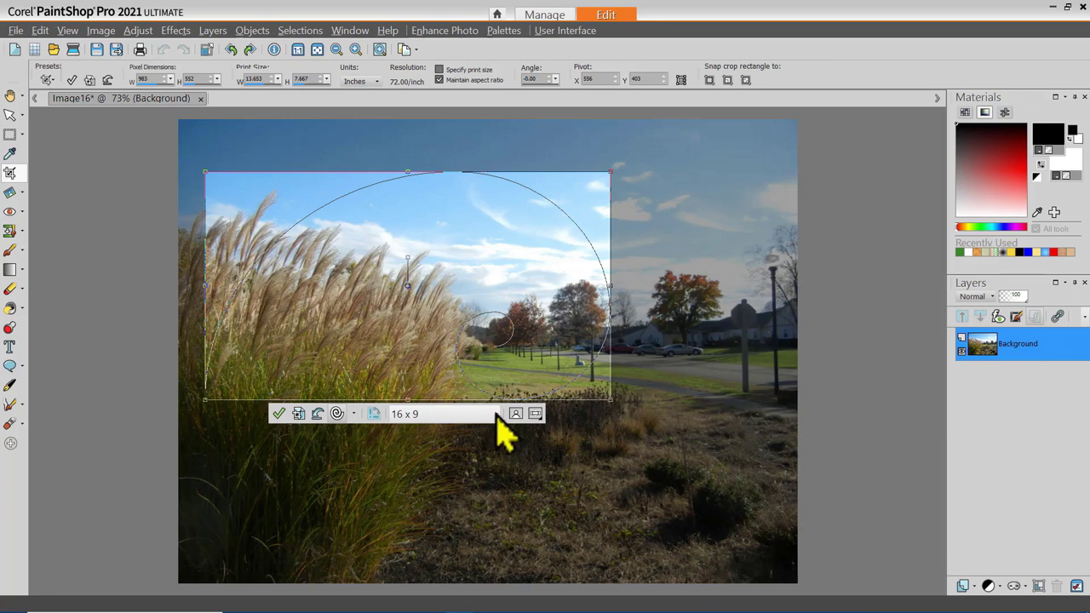
Shrink the 16 x 9 crop rectangle to about 835 x 470 pixels and place its spiral centre on the distant trees.
click(496, 413)
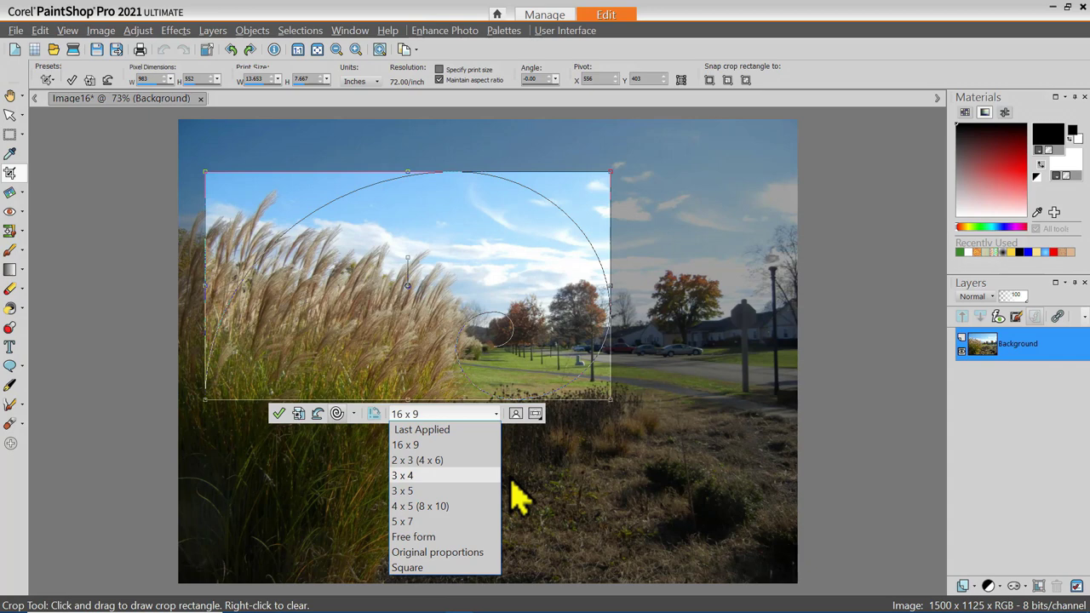
click(457, 430)
mouse_move(406, 289)
mouse_down()
mouse_move(418, 309)
mouse_move(403, 283)
mouse_move(401, 297)
mouse_up()
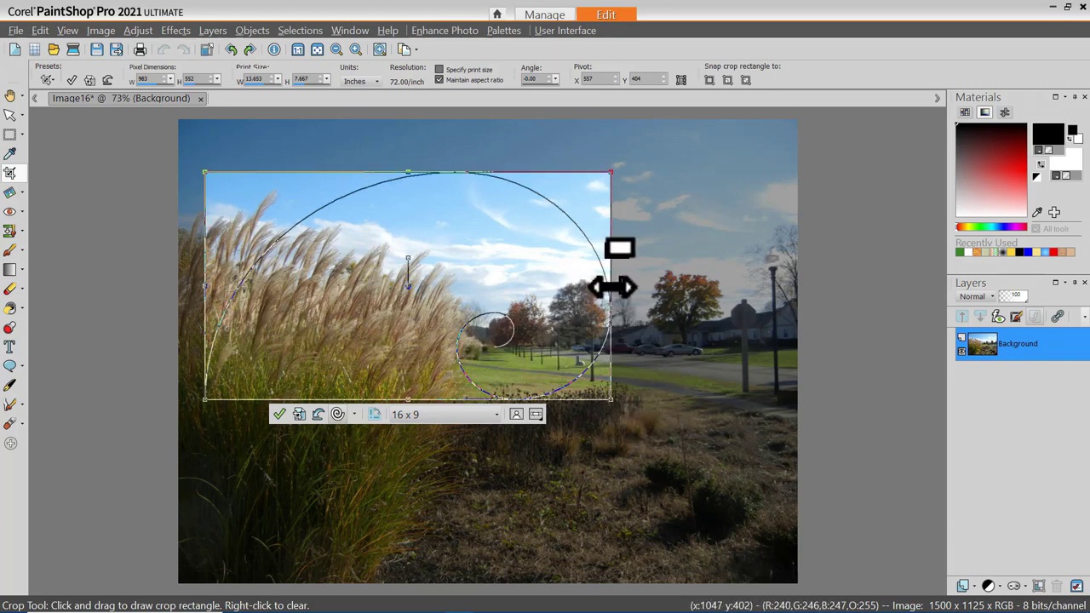
drag(610, 287, 596, 286)
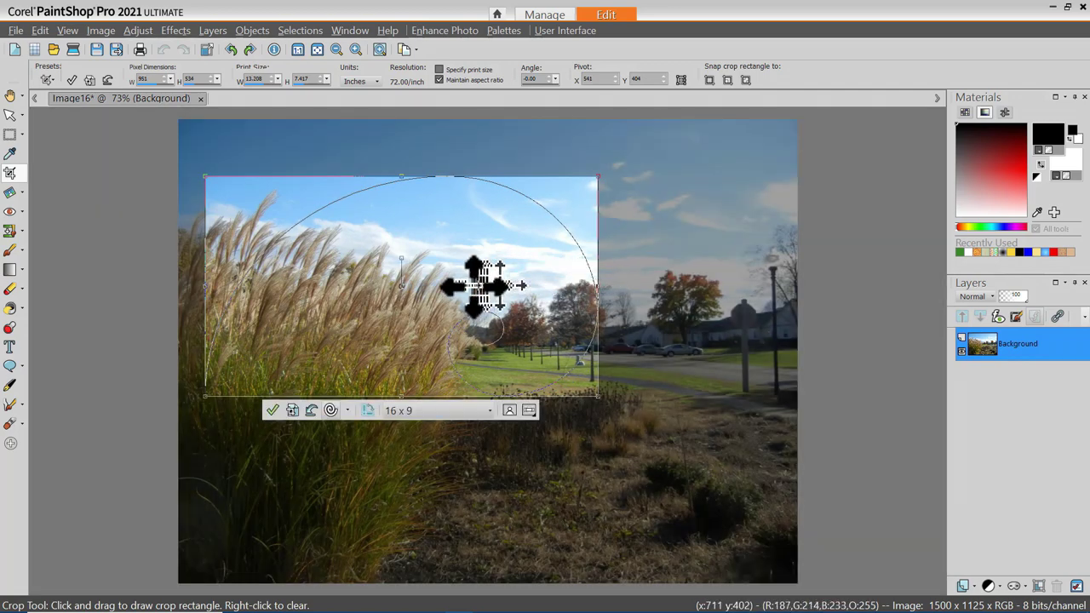
drag(474, 292, 486, 286)
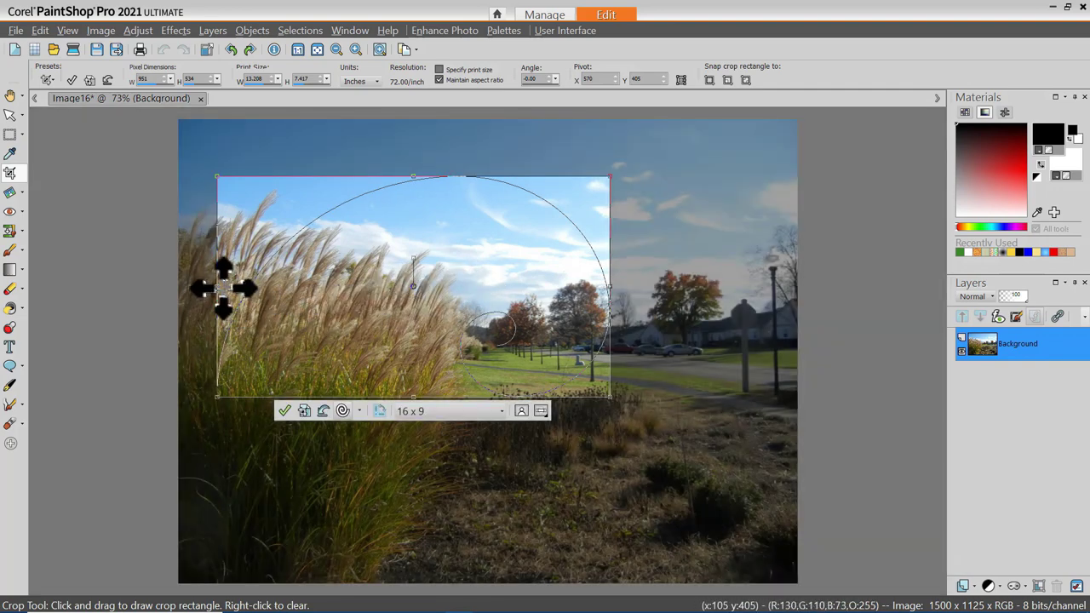
drag(220, 288, 260, 284)
drag(452, 275, 443, 277)
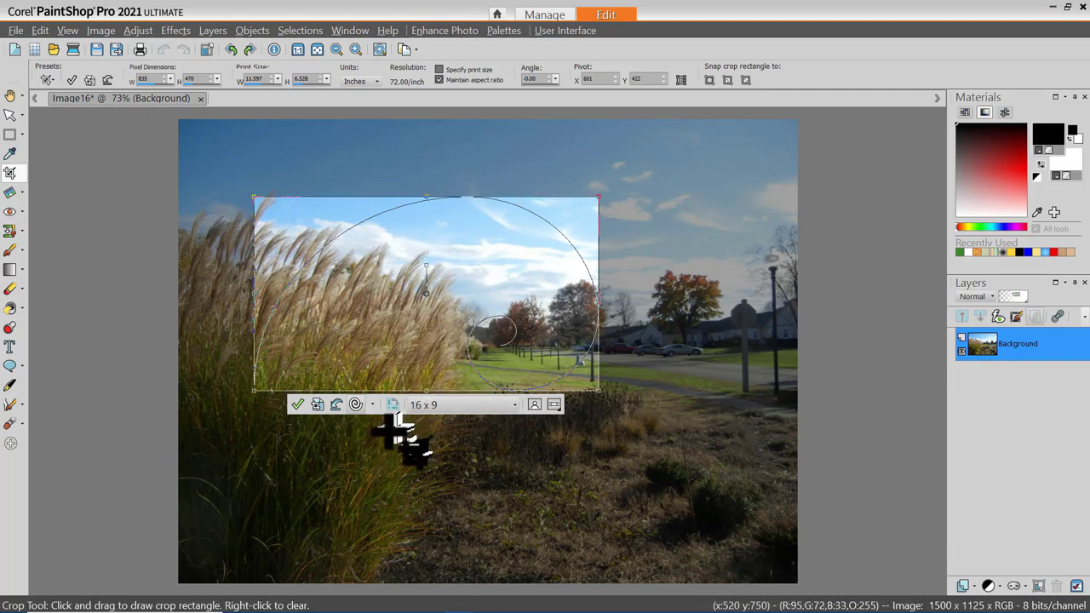
Crop the framed area to a new image, enlarge it to 150%, and compare it with the original photo.
click(317, 405)
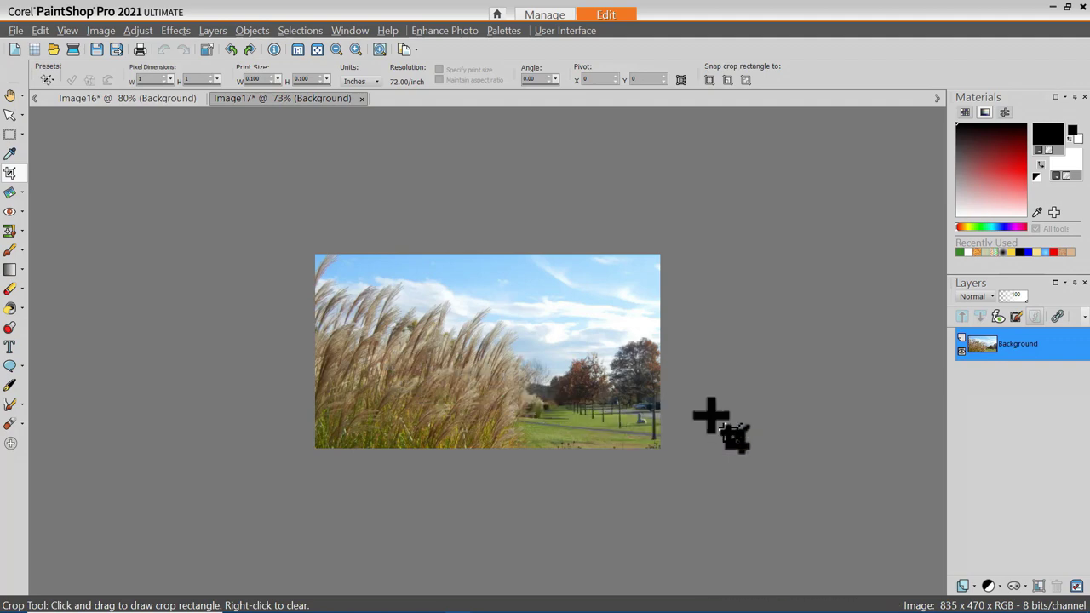
scroll(710, 416, up, 3)
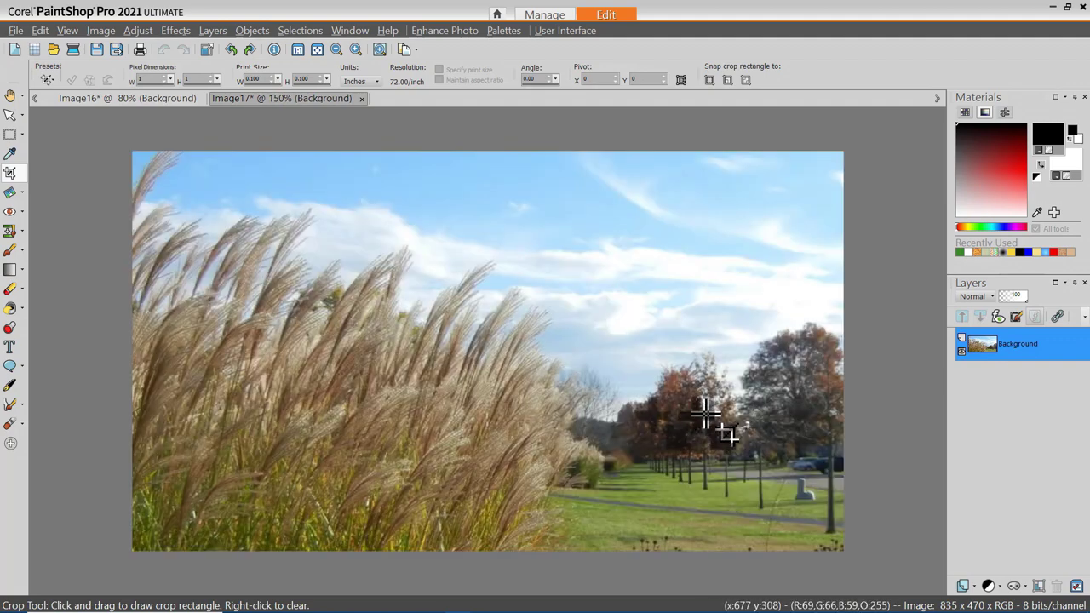
click(150, 98)
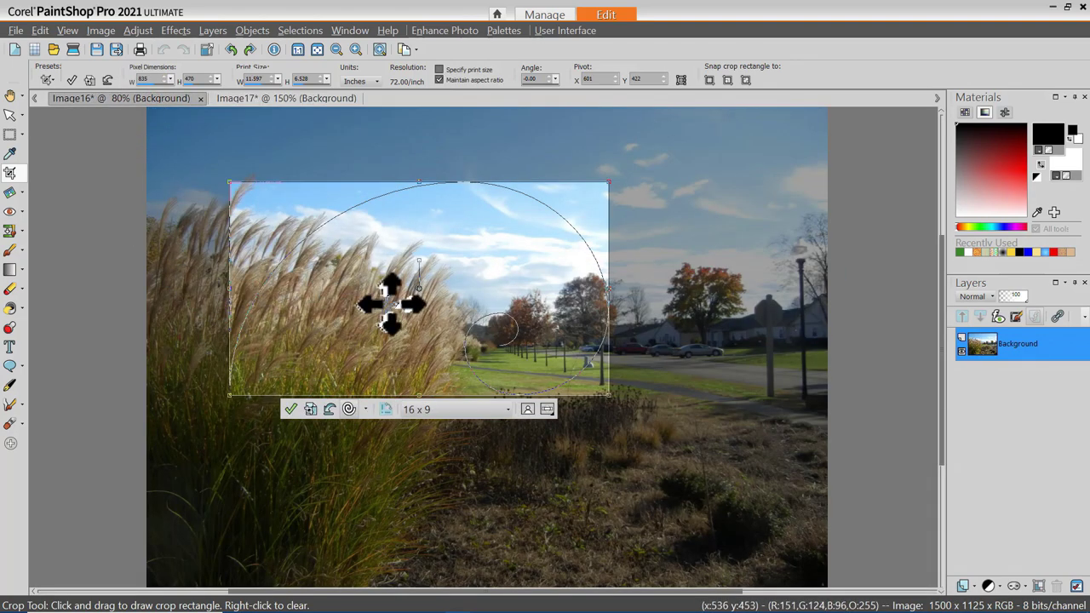
click(297, 95)
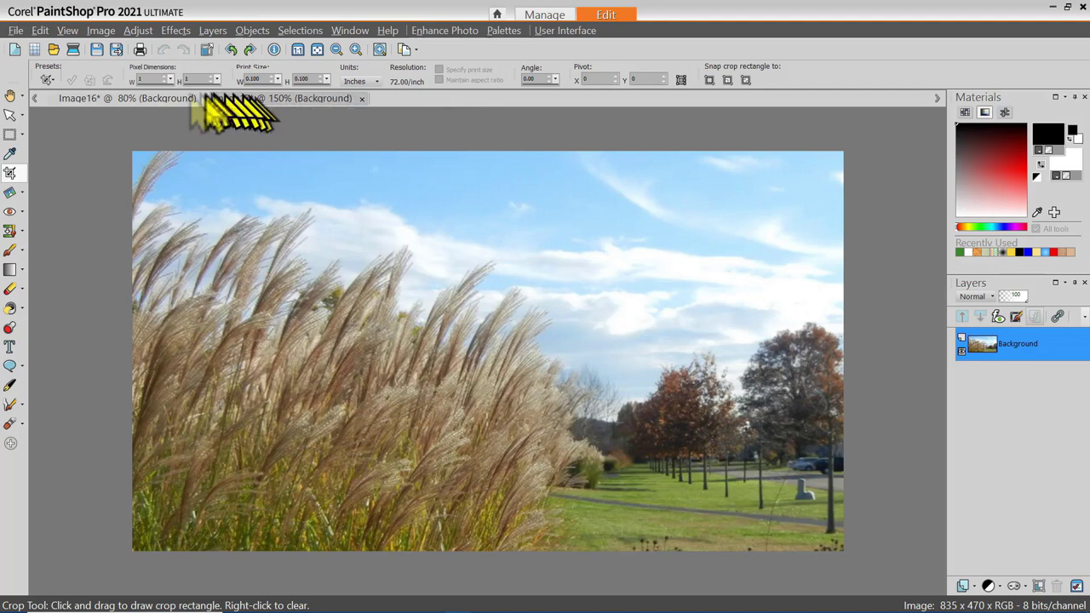
click(140, 98)
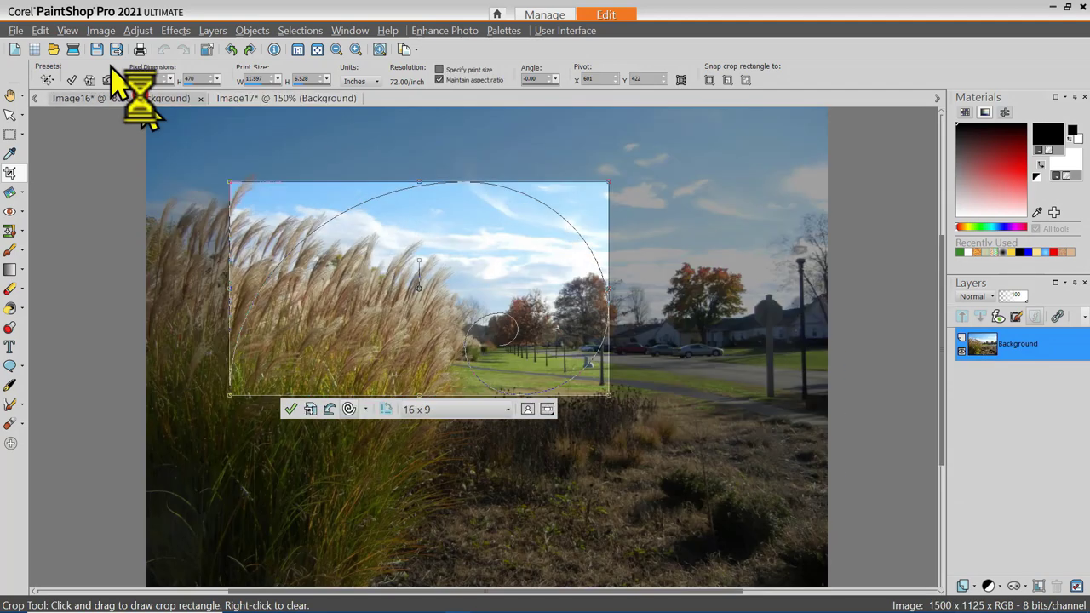
Leave cropping by switching to the Pick tool, zoom the original out to 50%, and bring up the cropped image.
click(10, 115)
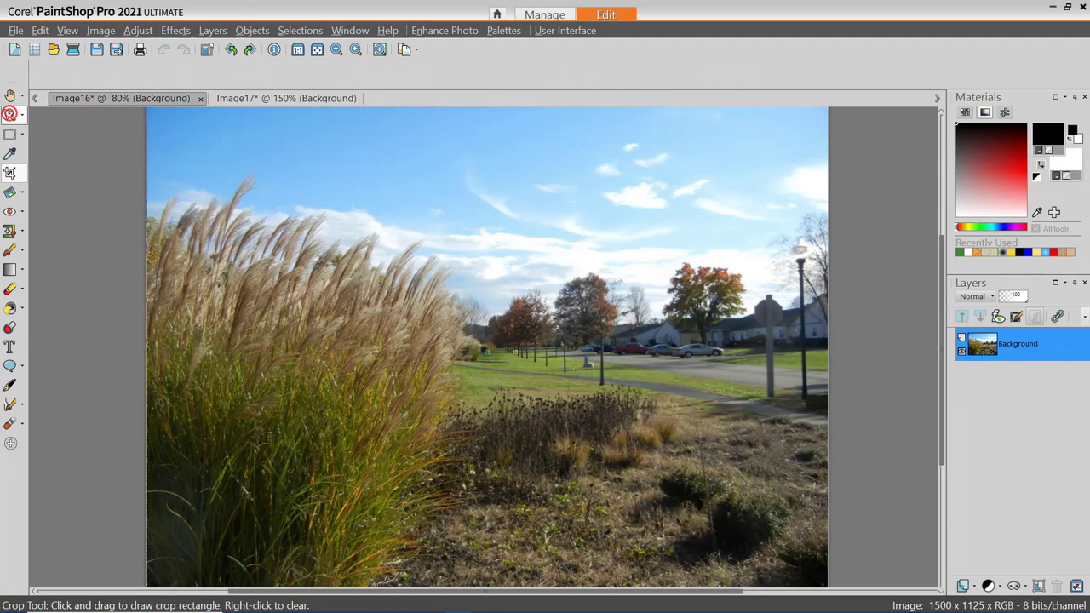
scroll(116, 160, down, 2)
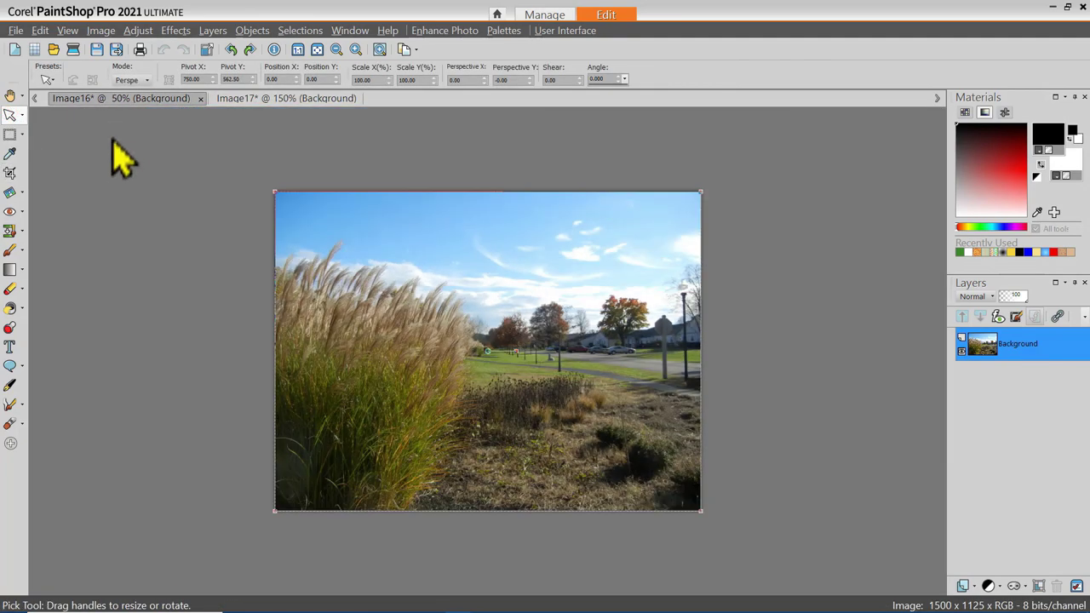
click(126, 95)
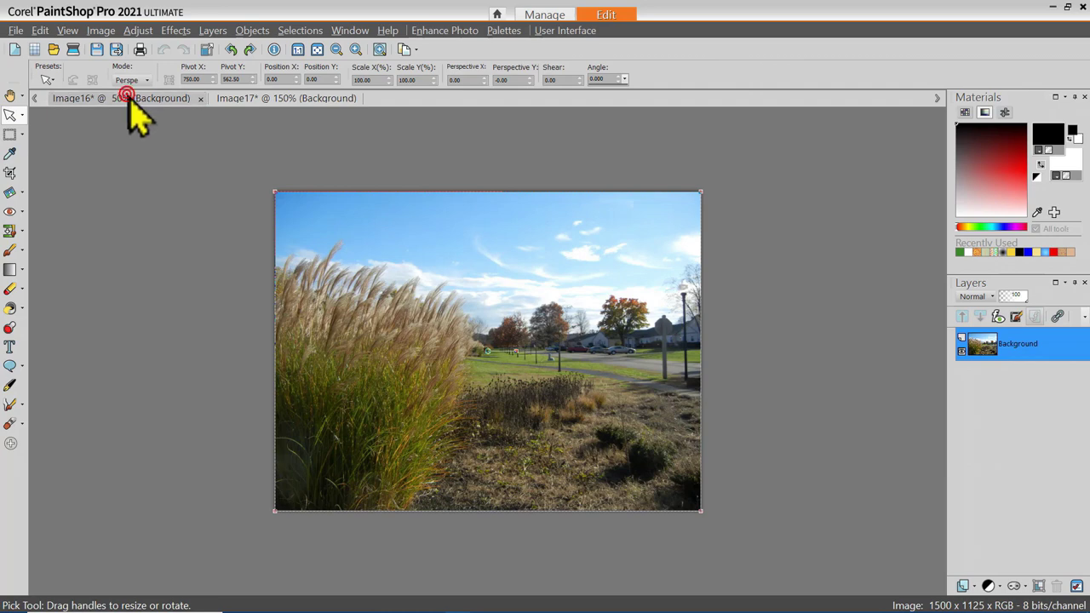
click(266, 98)
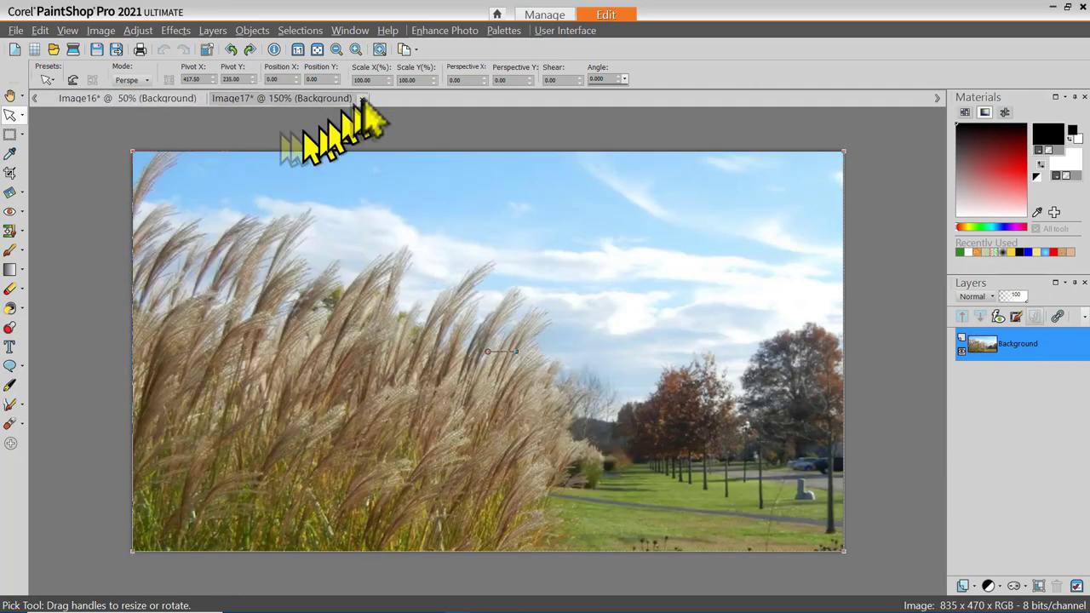
Cascade the two image windows and bring the original and the cropped image to the front in turn.
click(349, 30)
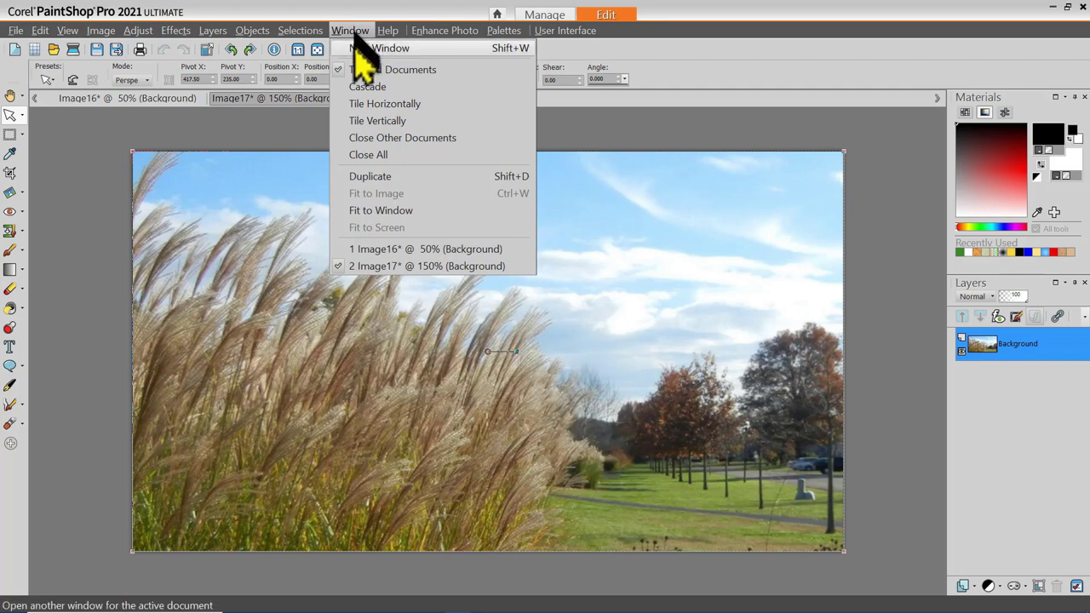
click(396, 86)
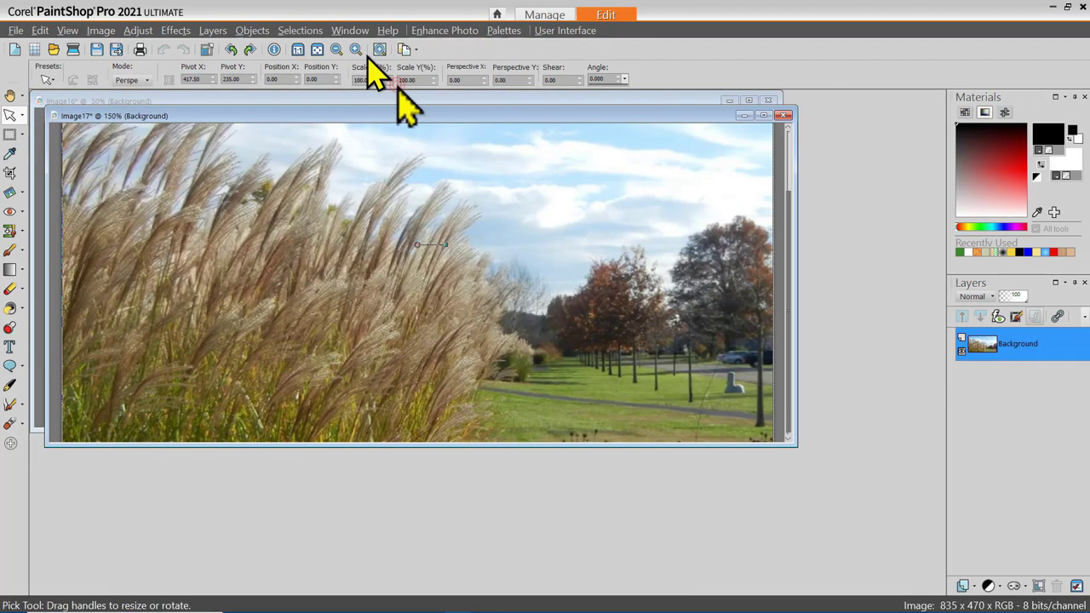
click(236, 102)
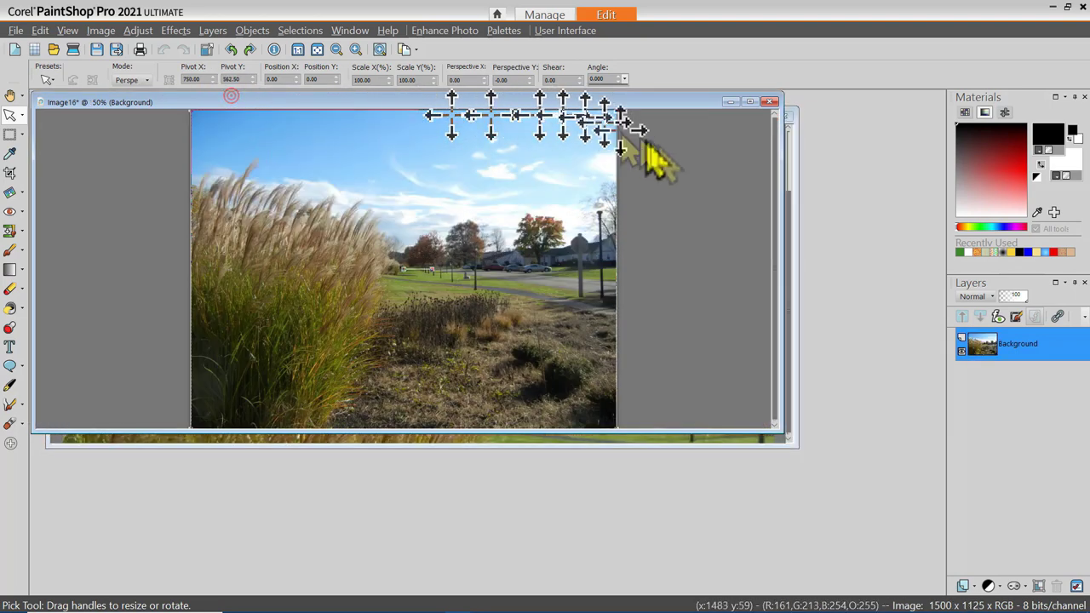
click(792, 232)
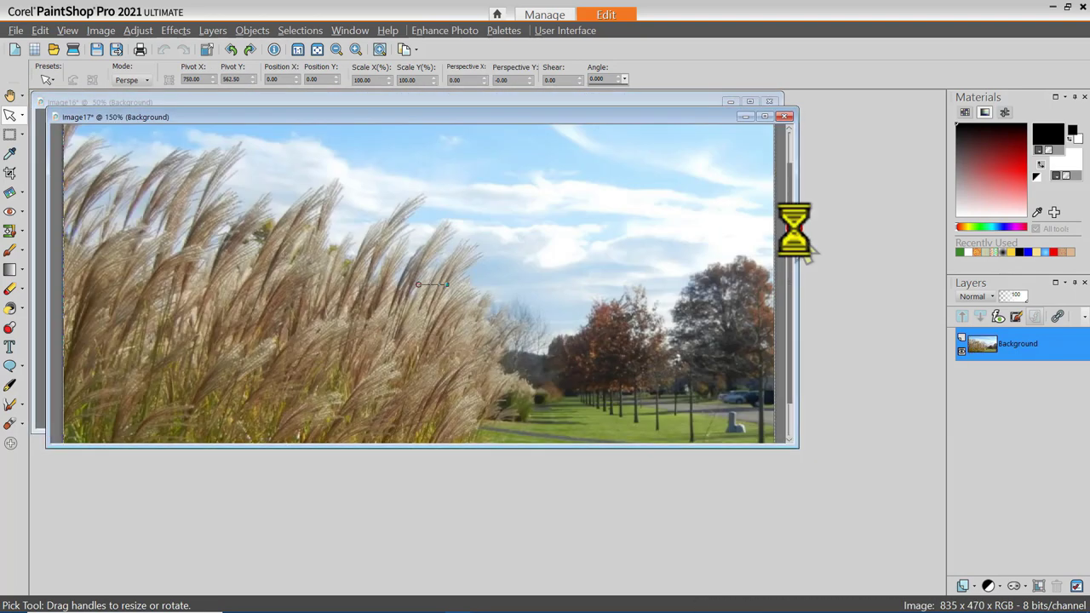
Try tiling the two image windows horizontally and vertically, with the cropped image zoomed out to 80%.
click(353, 30)
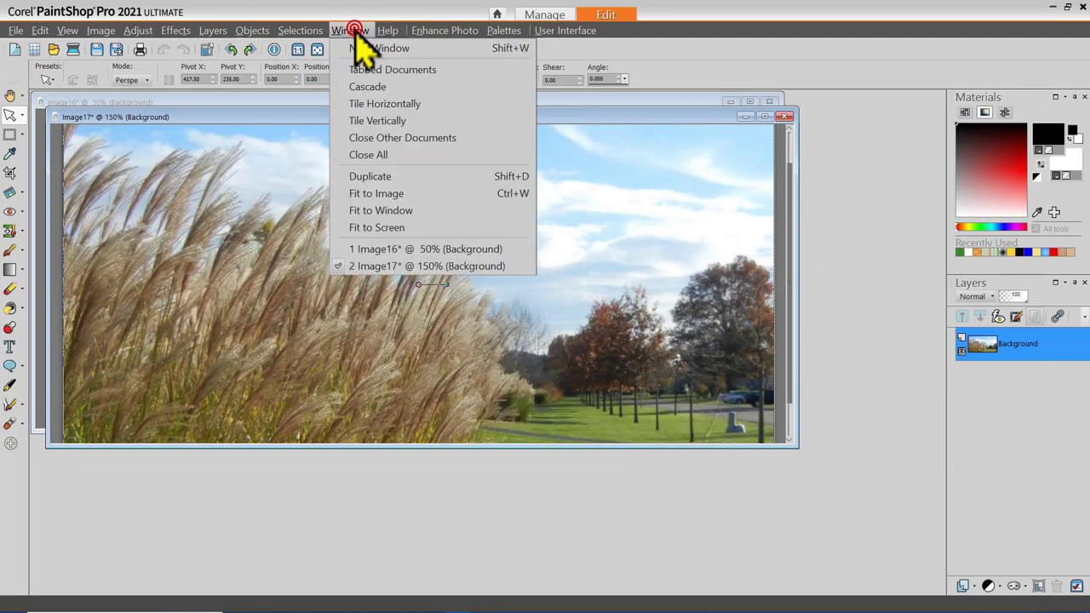
click(375, 103)
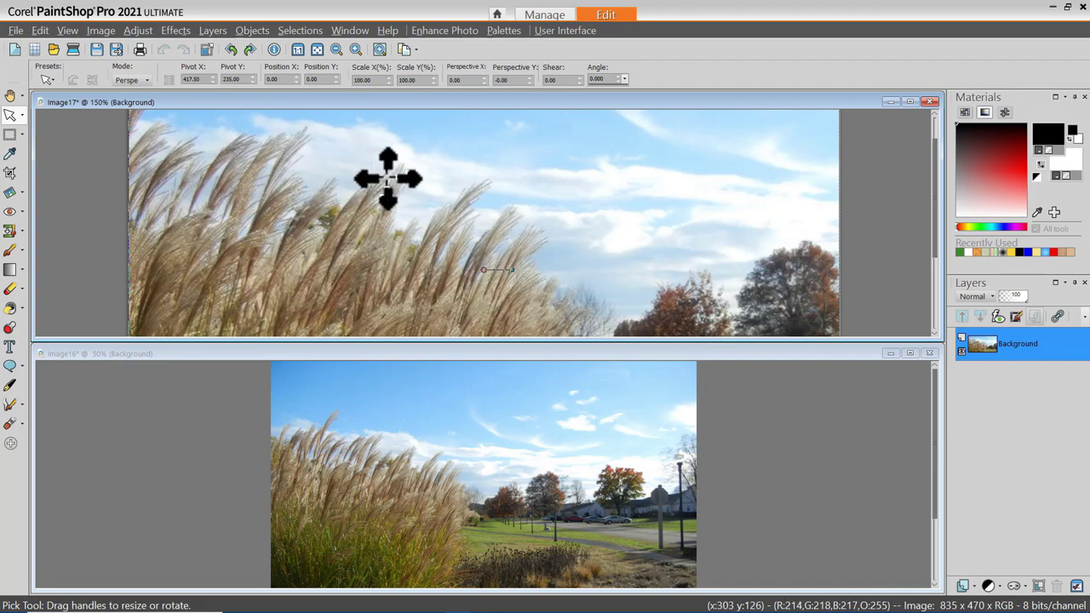
scroll(387, 179, down, 2)
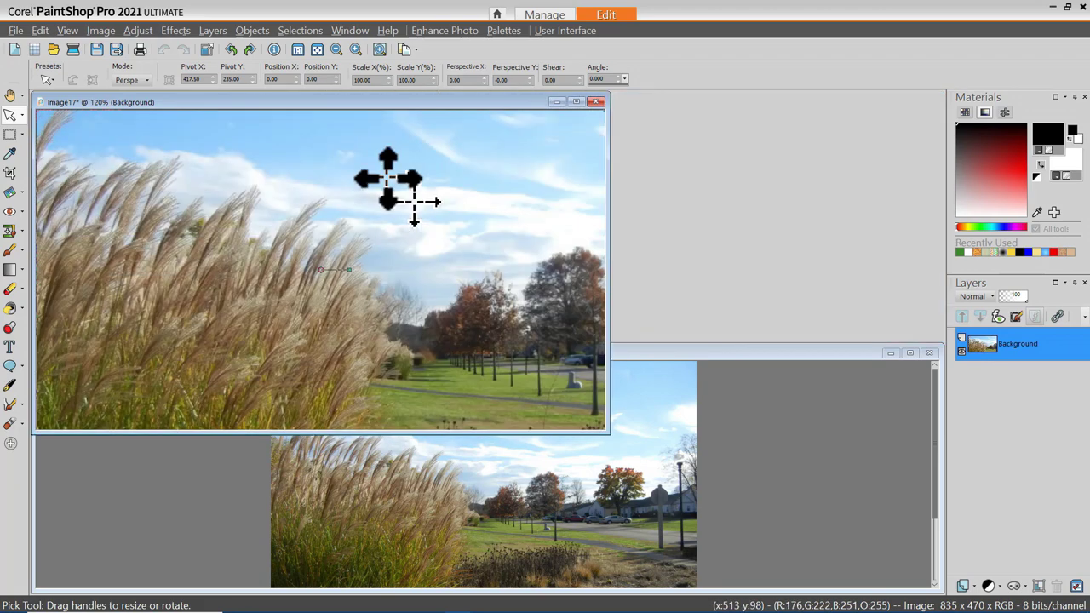
scroll(387, 178, down, 3)
scroll(389, 182, up, 1)
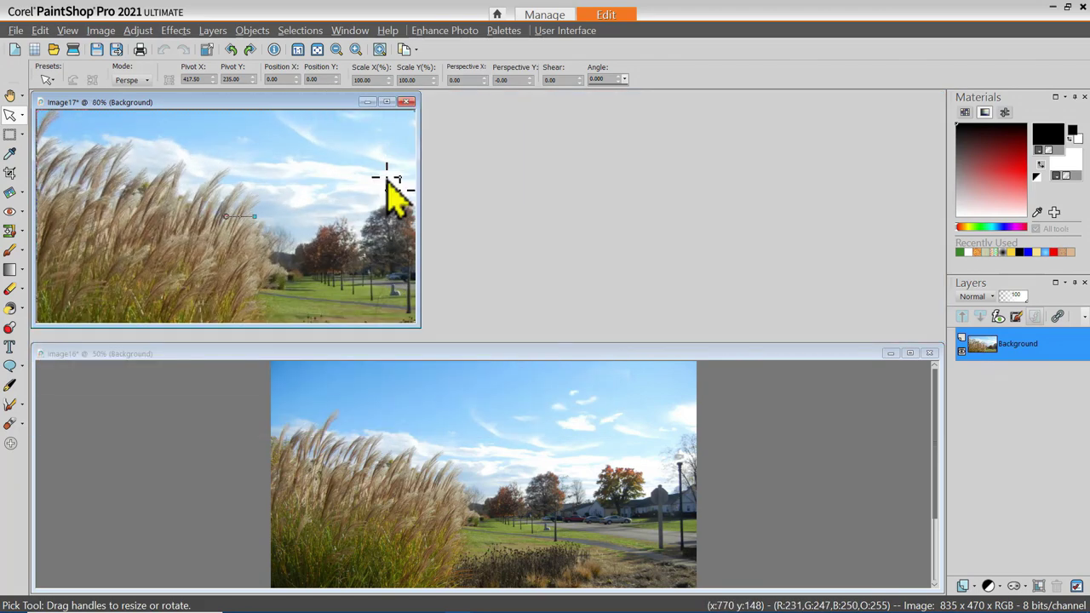
click(349, 31)
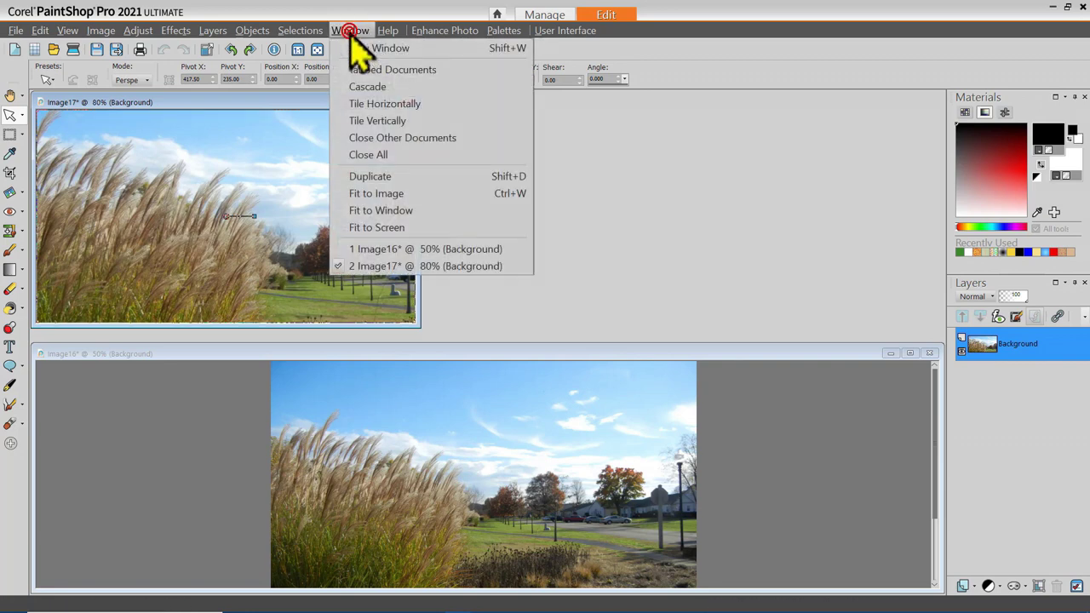
click(372, 116)
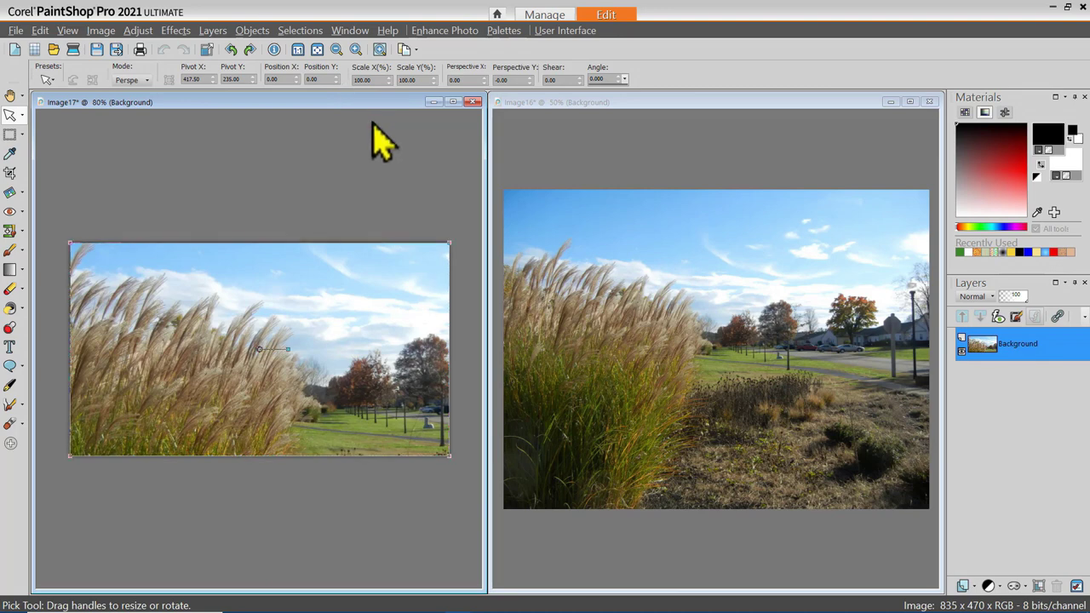
Return the images to tabbed documents, enlarge the cropped image to 150%, and compare it with the original.
click(358, 30)
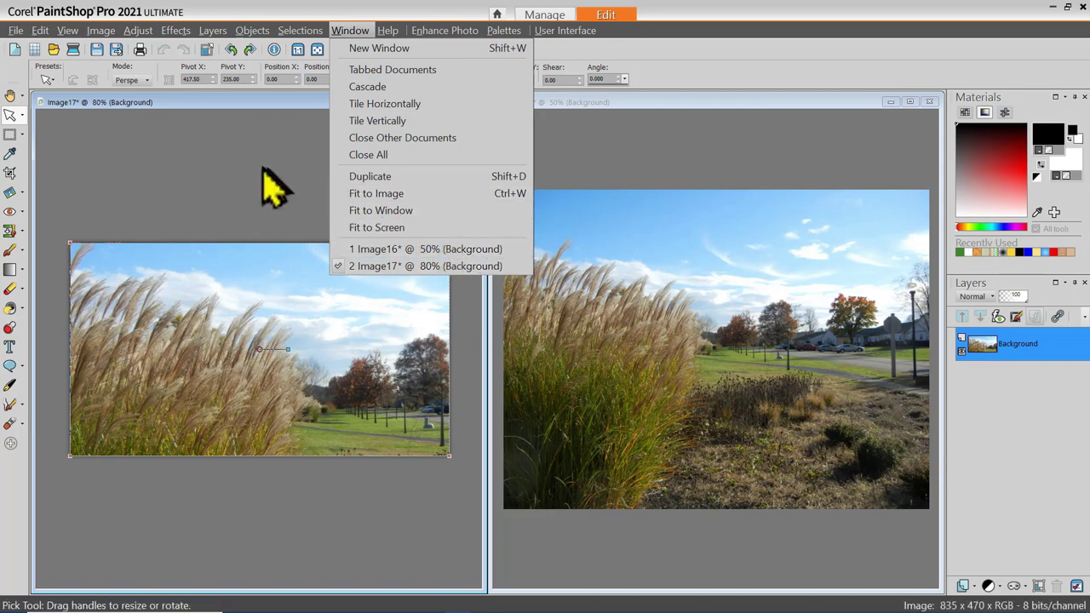
click(349, 29)
click(349, 30)
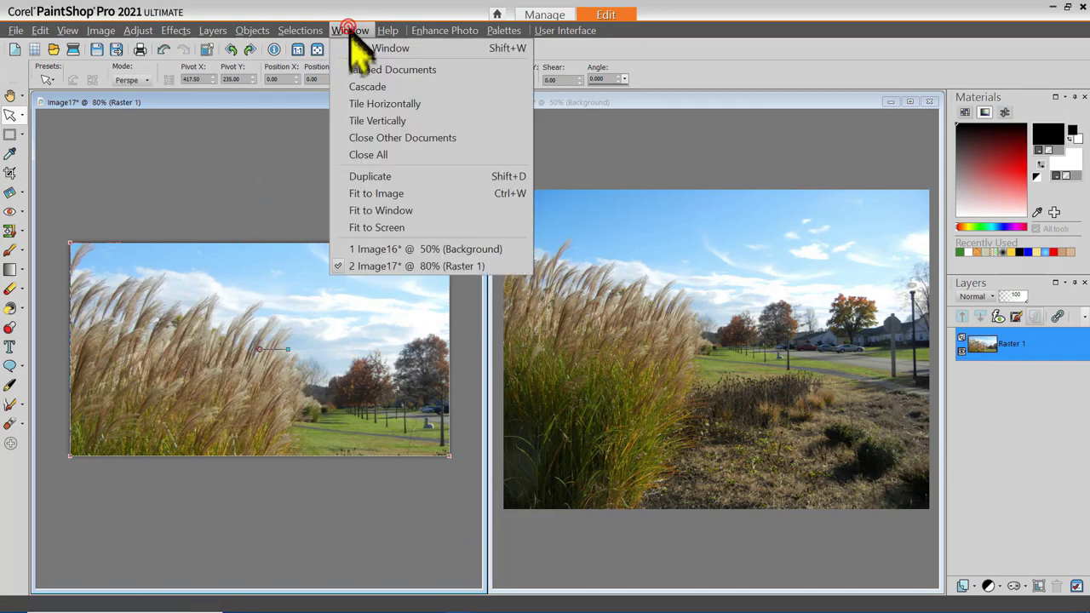
click(388, 70)
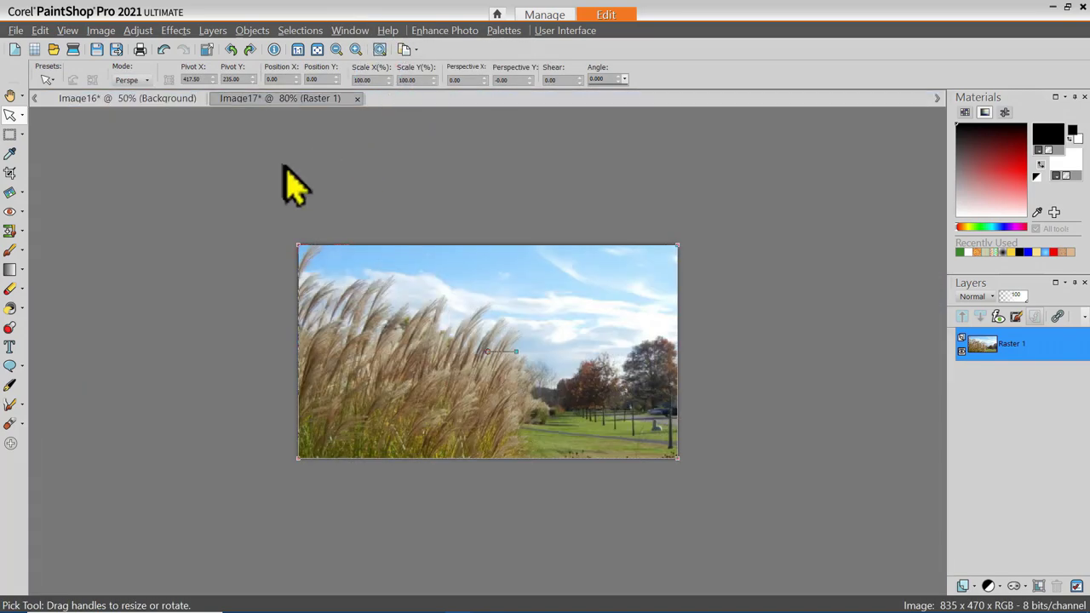
scroll(294, 183, up, 3)
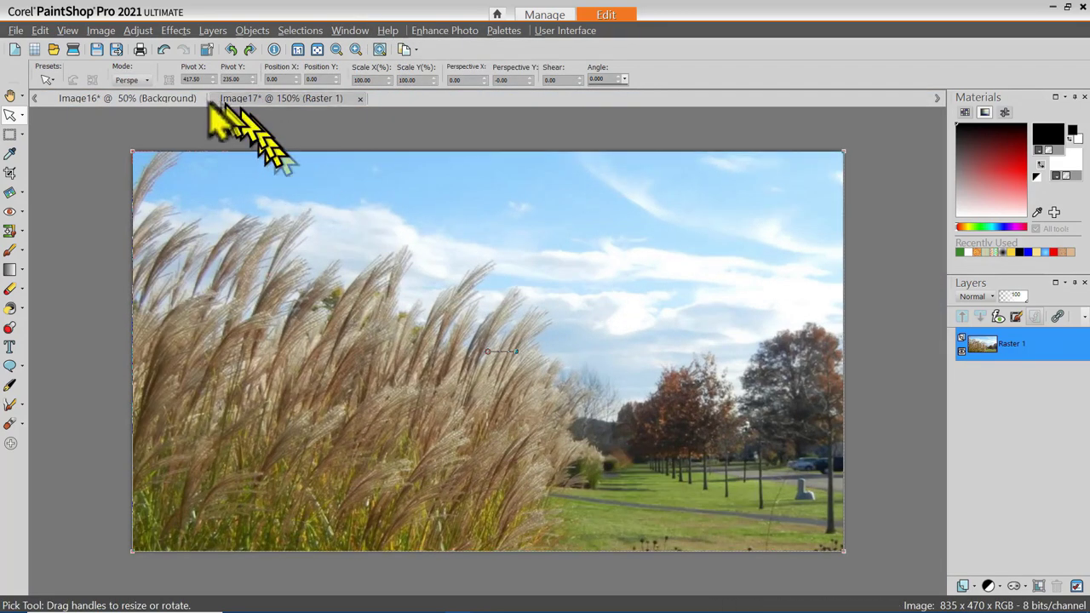
click(183, 98)
drag(450, 238, 292, 101)
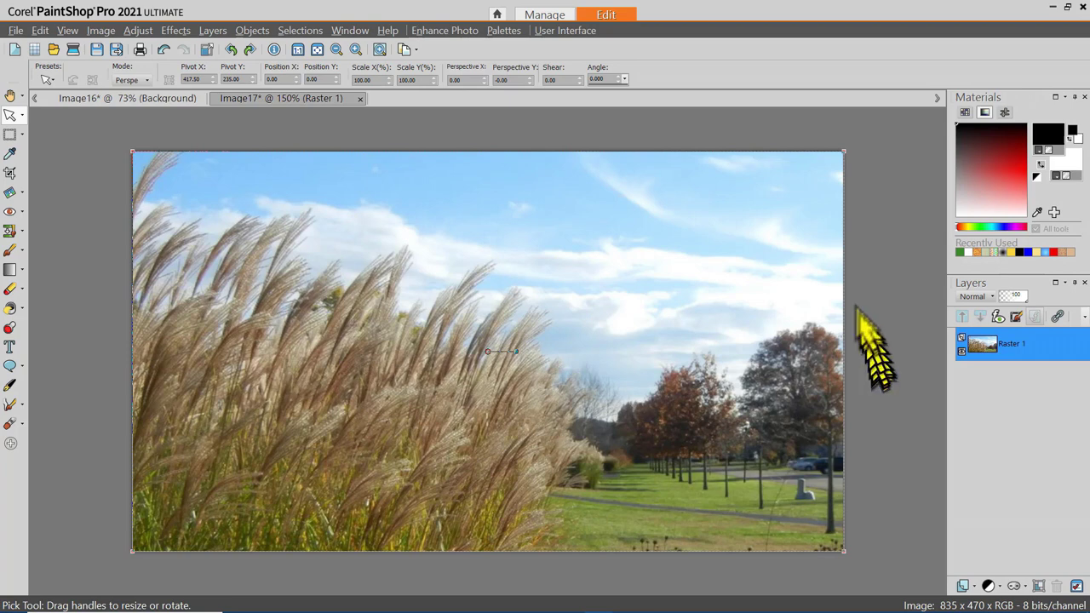
Save a copy of the original image as a JPEG named Fall Grass-Original in the part 2 practice folder.
click(135, 98)
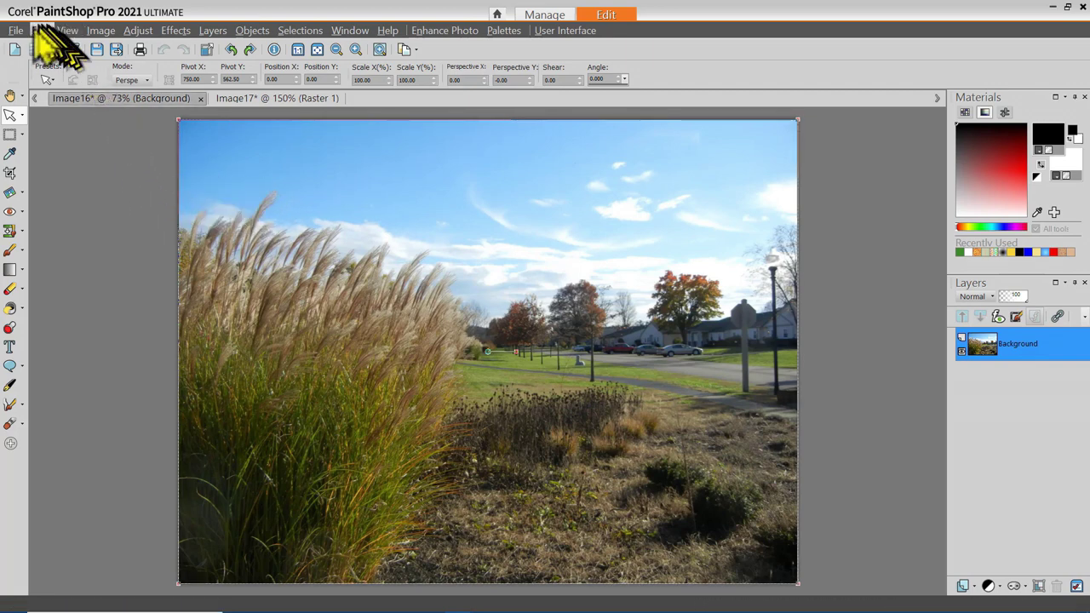
click(18, 34)
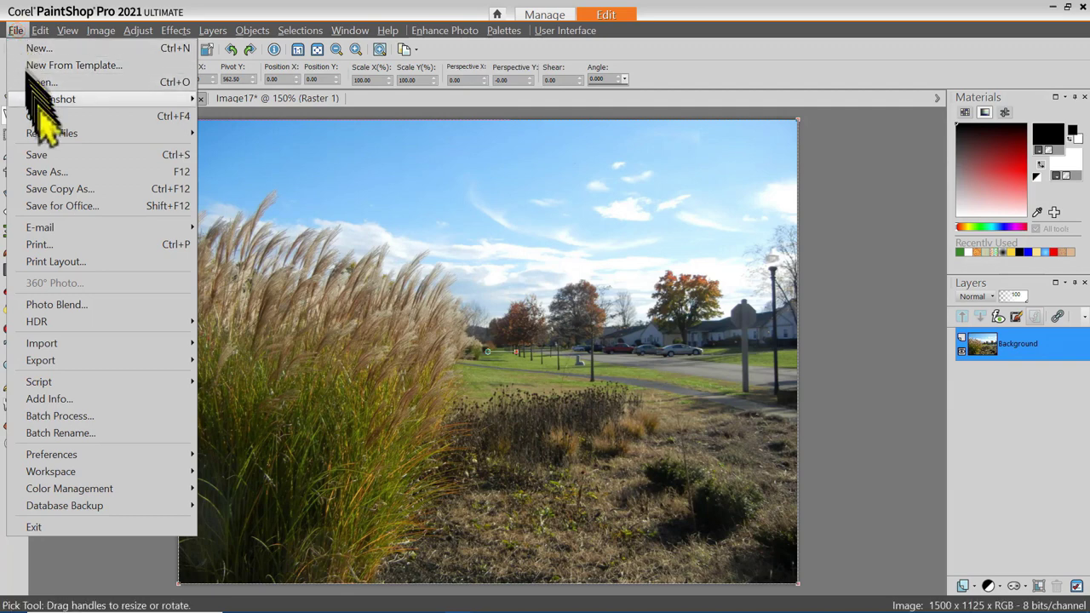
click(72, 188)
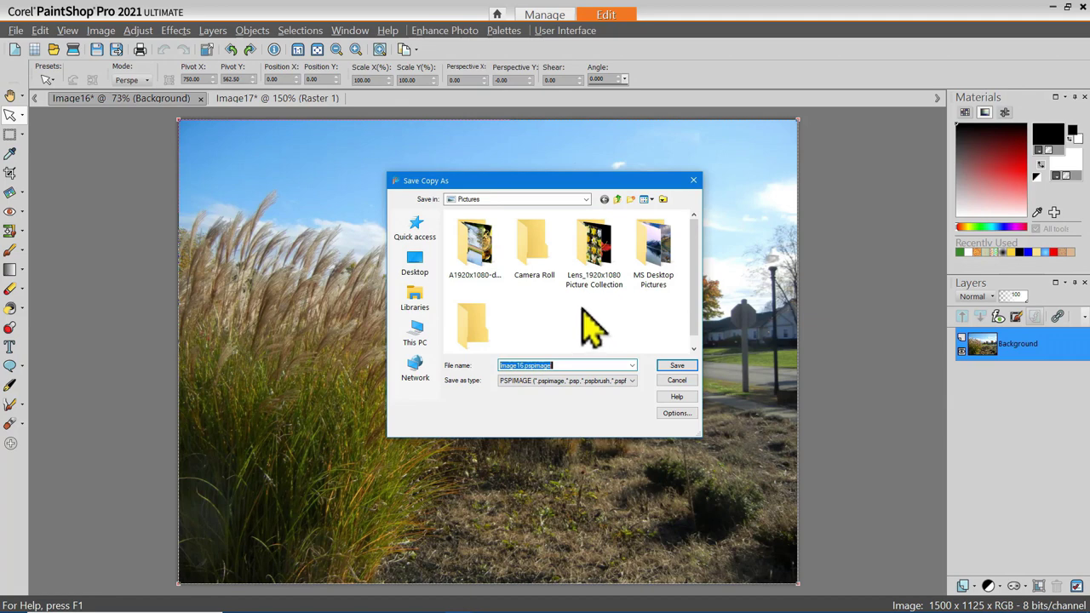
drag(539, 180, 458, 154)
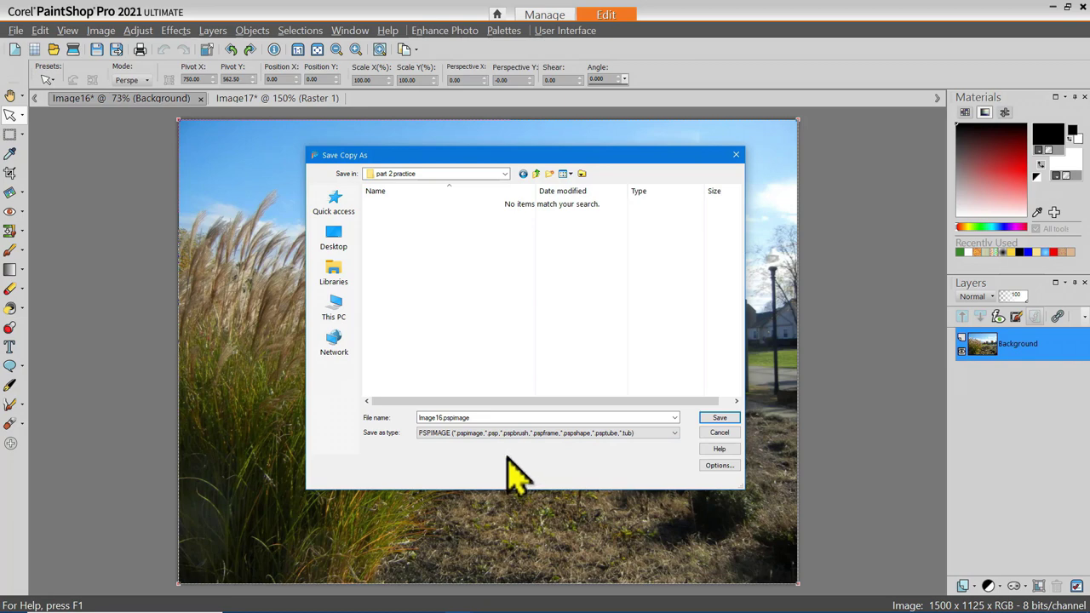
key(Tab)
click(672, 433)
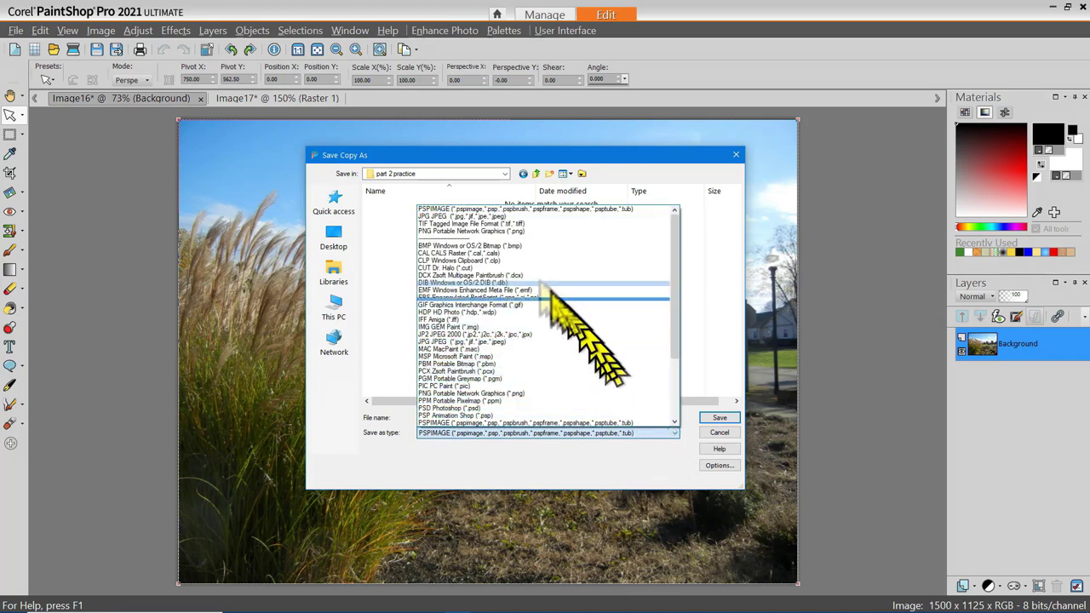
click(492, 218)
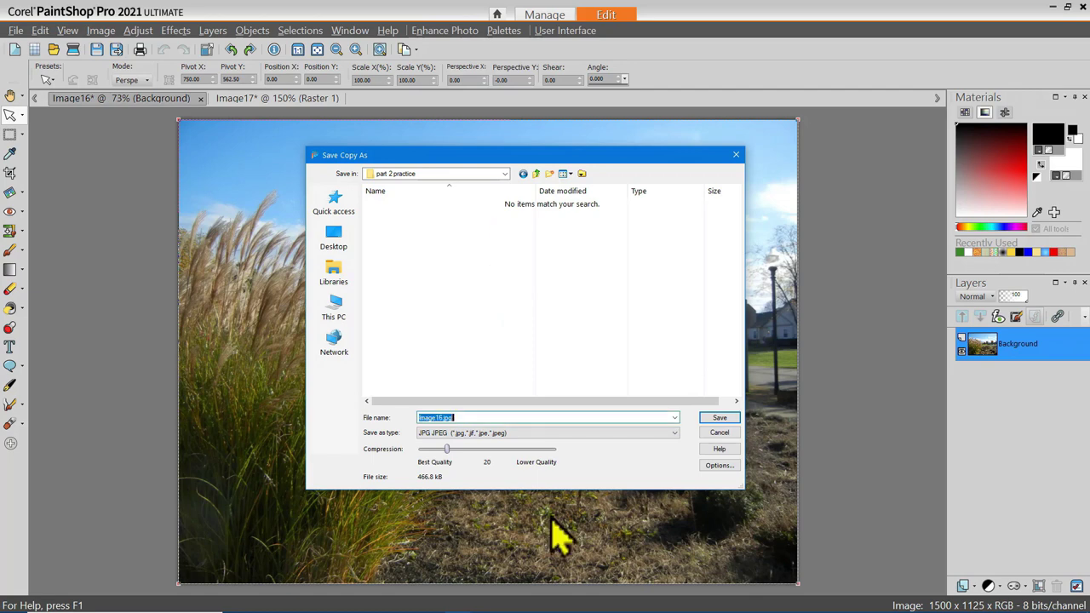
text(Fall Grass-Original)
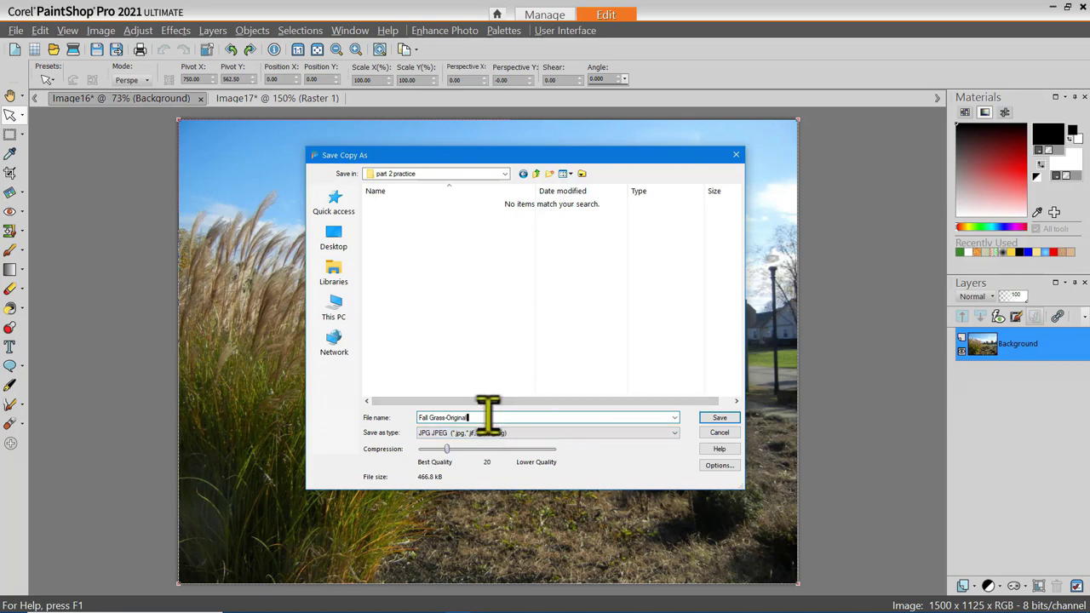
click(718, 417)
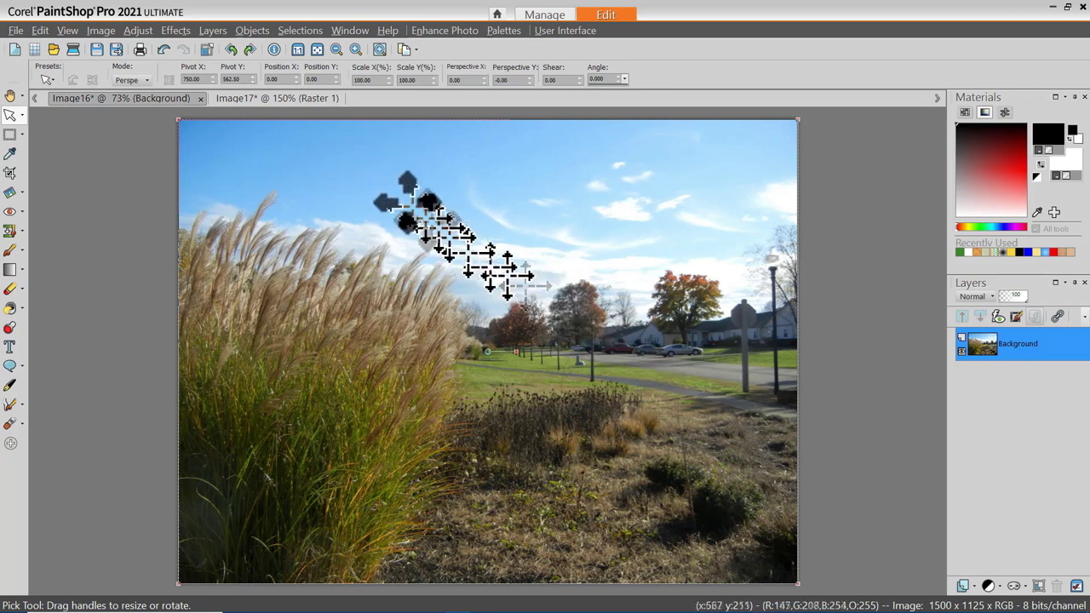
Save a copy of the cropped image as a JPEG named Fall Grass-Crop-1, accepting the merged-image limitation.
click(248, 98)
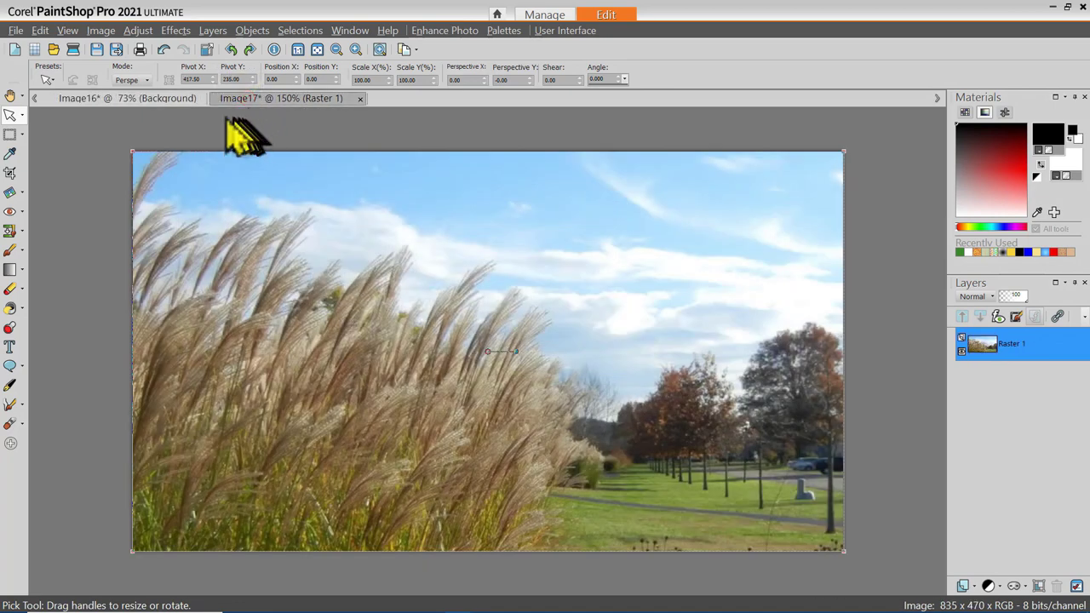
click(17, 31)
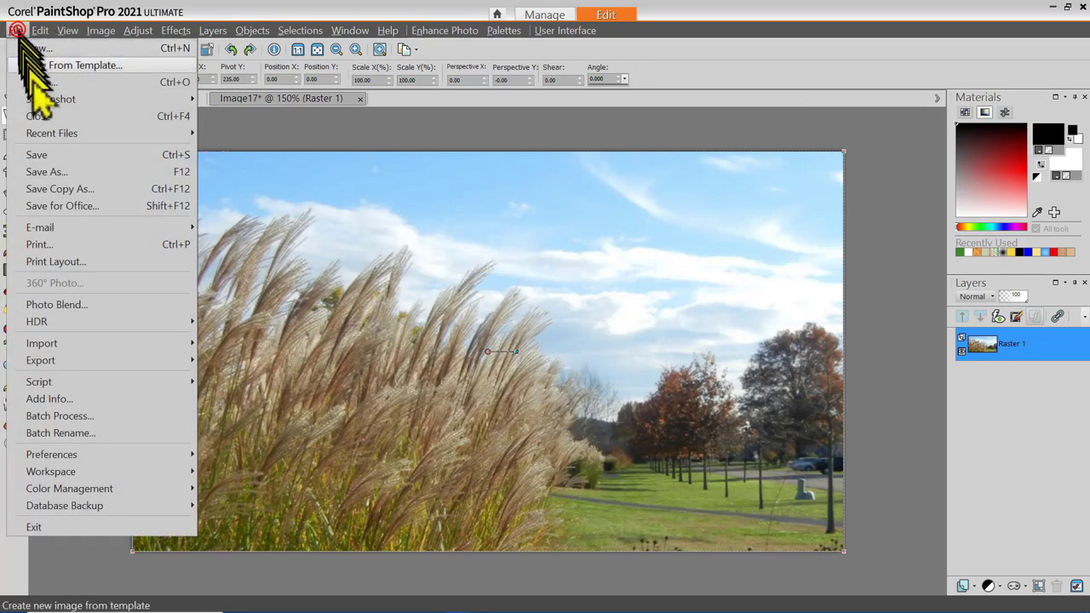
click(64, 189)
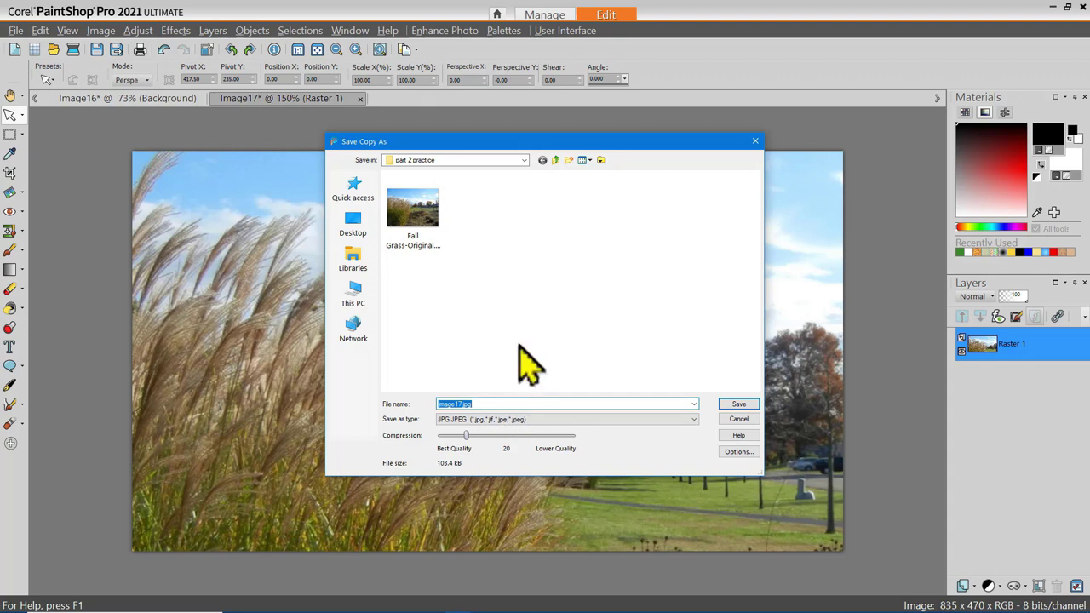
text(Fall Grass-Crop-1)
key(Return)
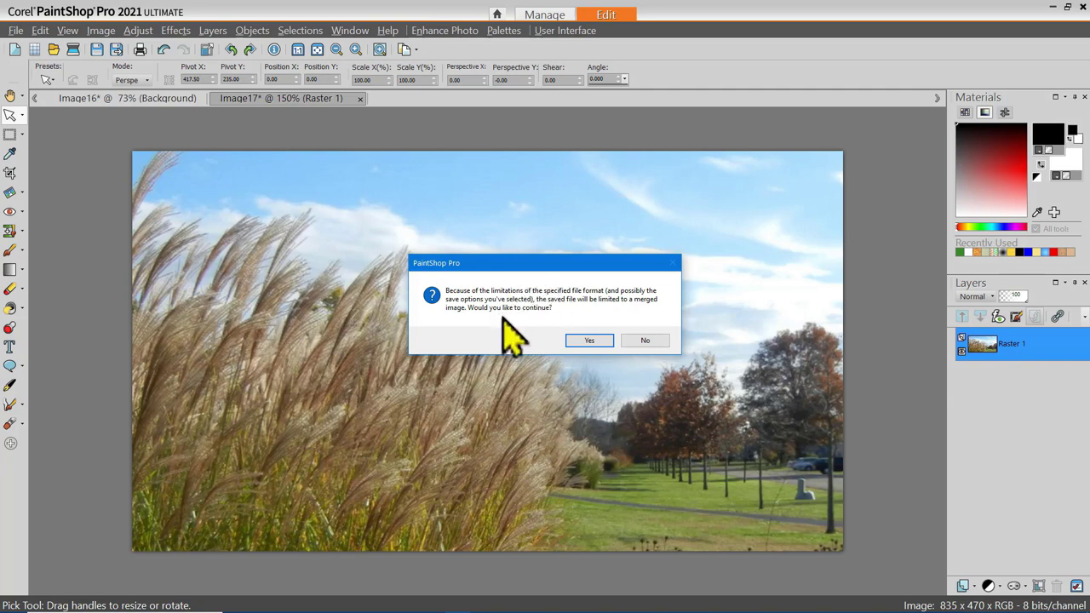
click(586, 340)
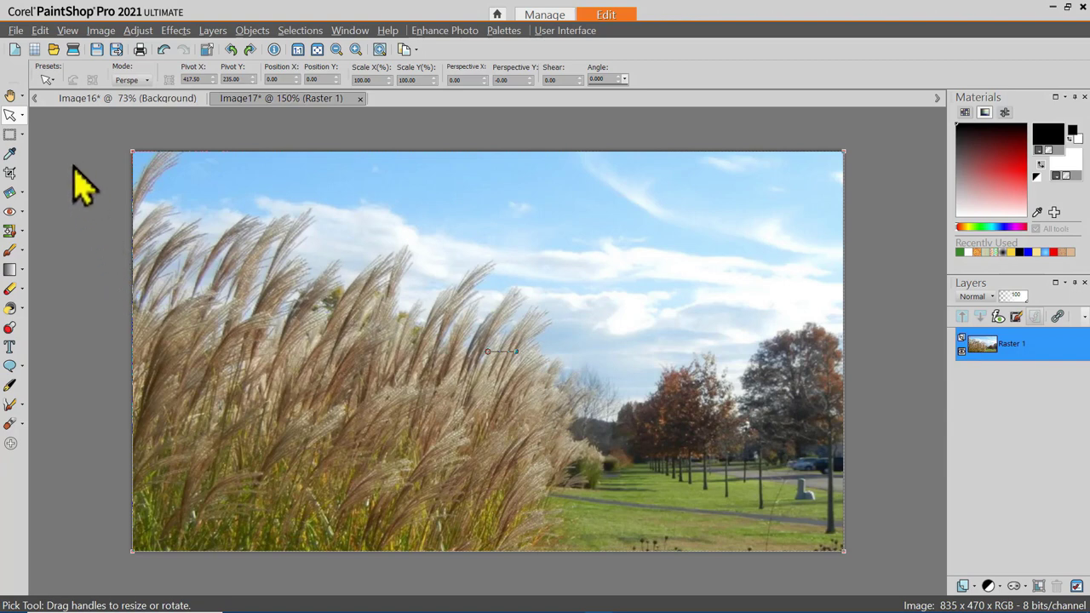
Look at the Save As dialog for the cropped image and dismiss it without saving.
click(15, 30)
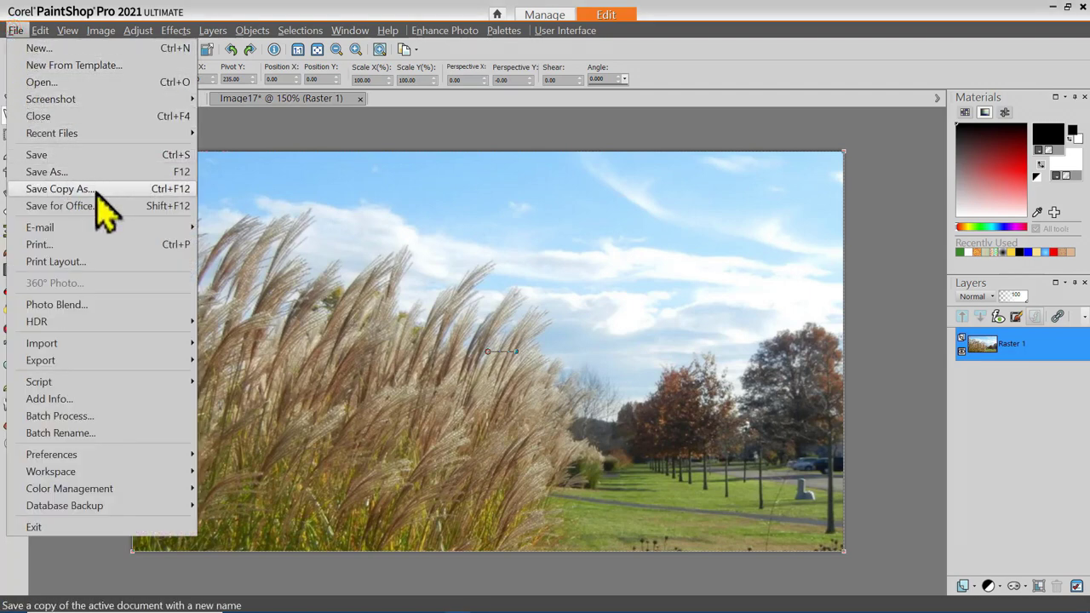
click(240, 128)
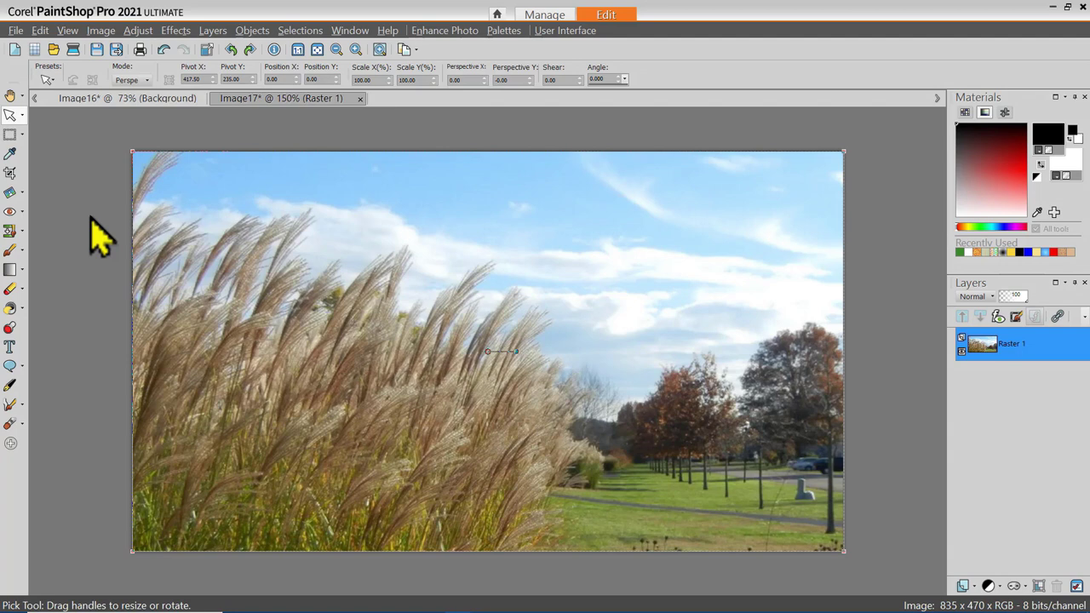
key(F12)
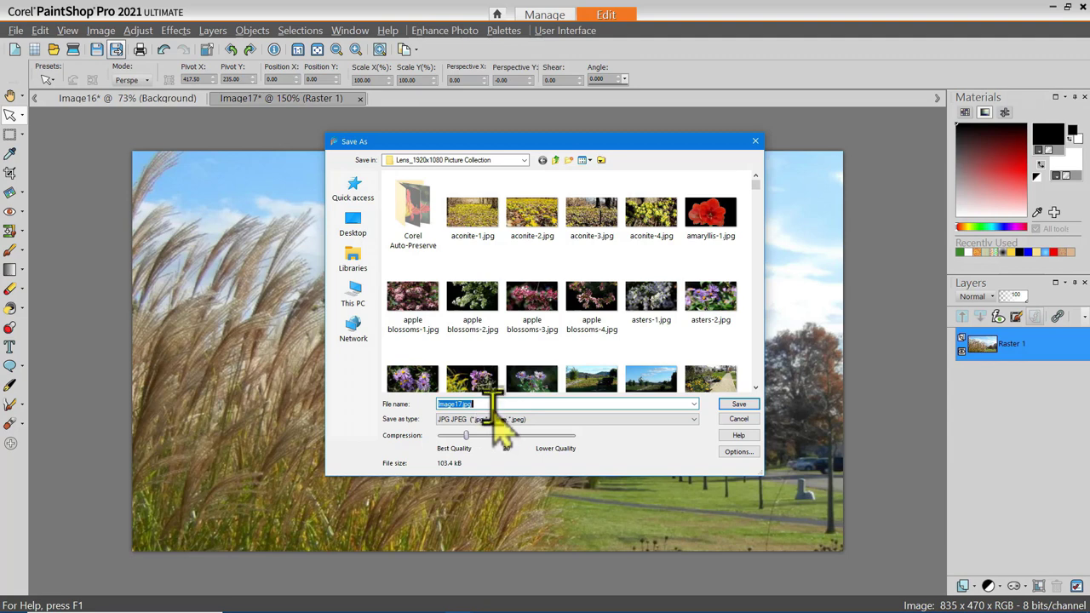
click(734, 418)
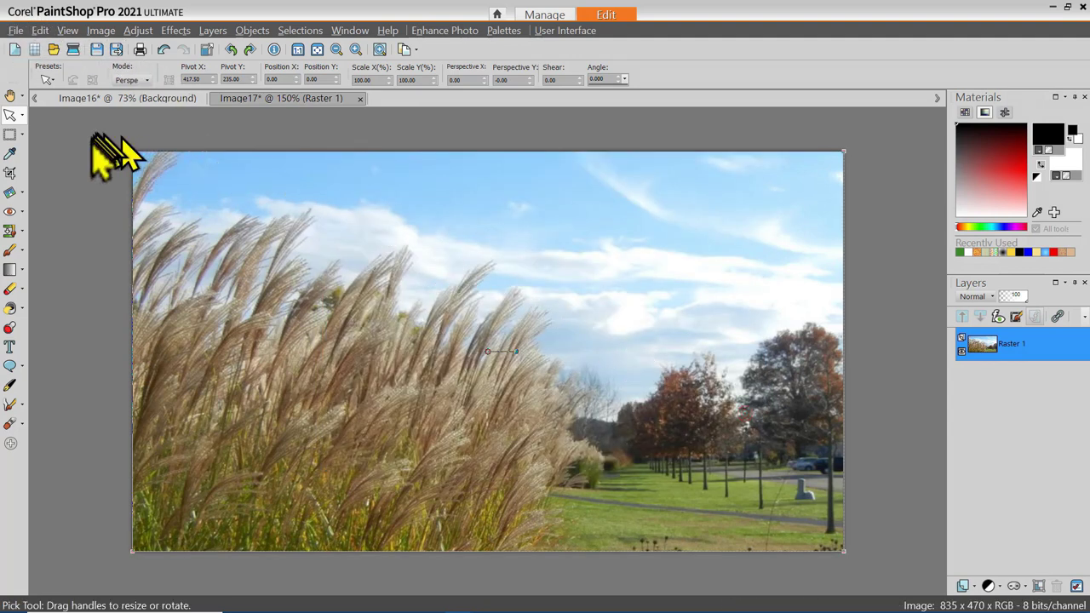
Examine the available save locations and the new folder option in the Save Copy As dialog, and cancel it.
click(15, 31)
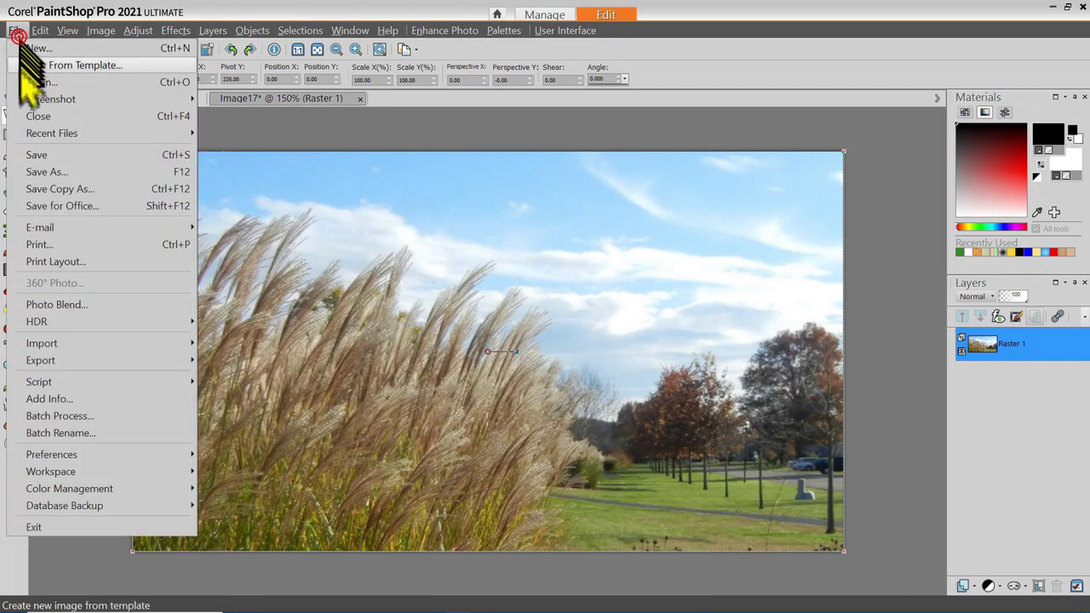
click(46, 189)
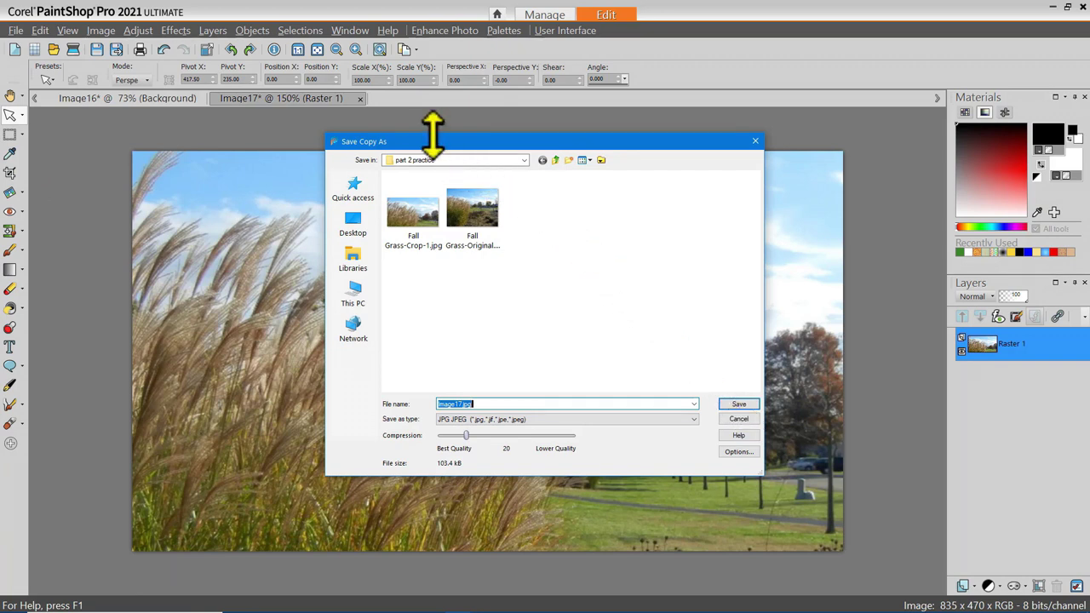
click(524, 160)
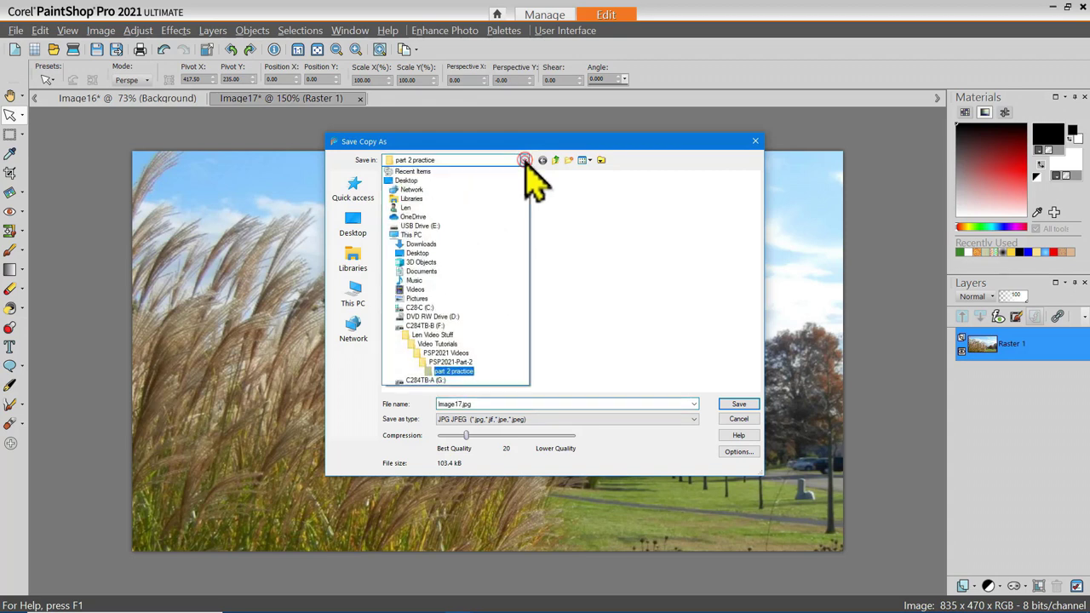
click(583, 233)
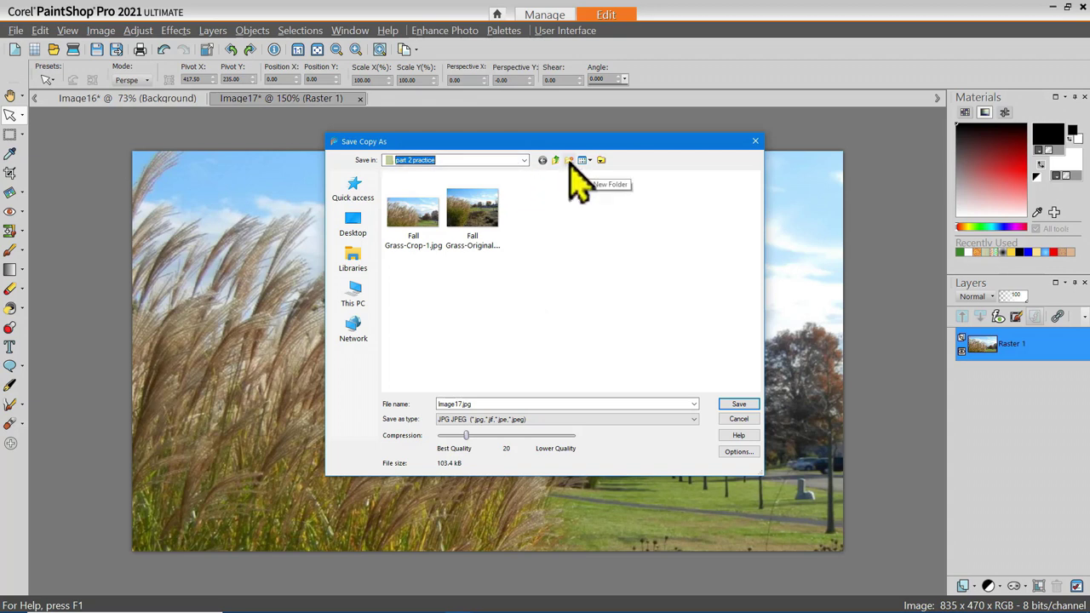
click(547, 223)
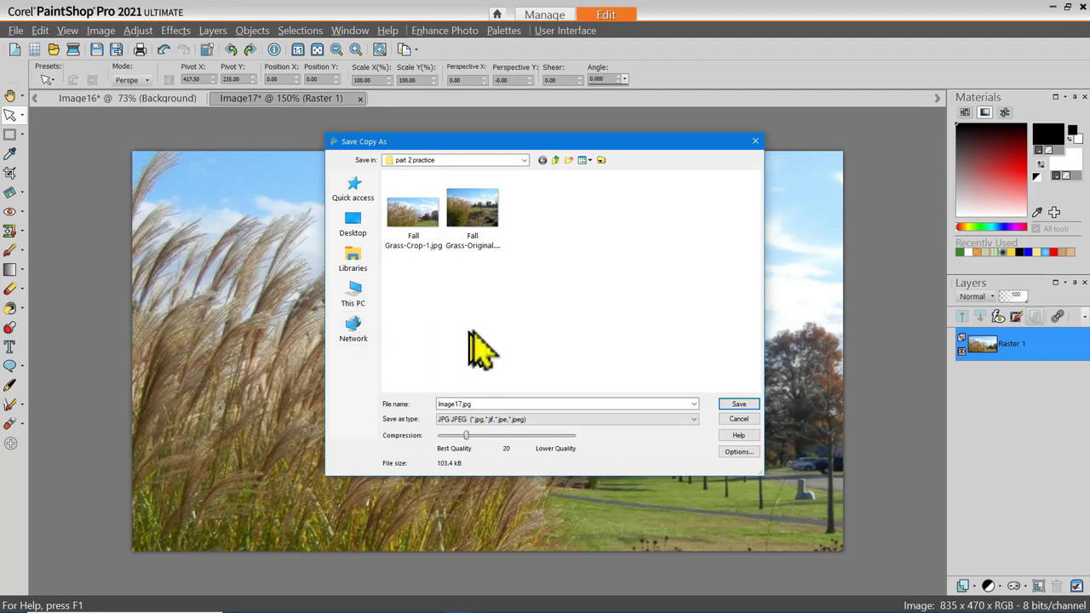
key(Escape)
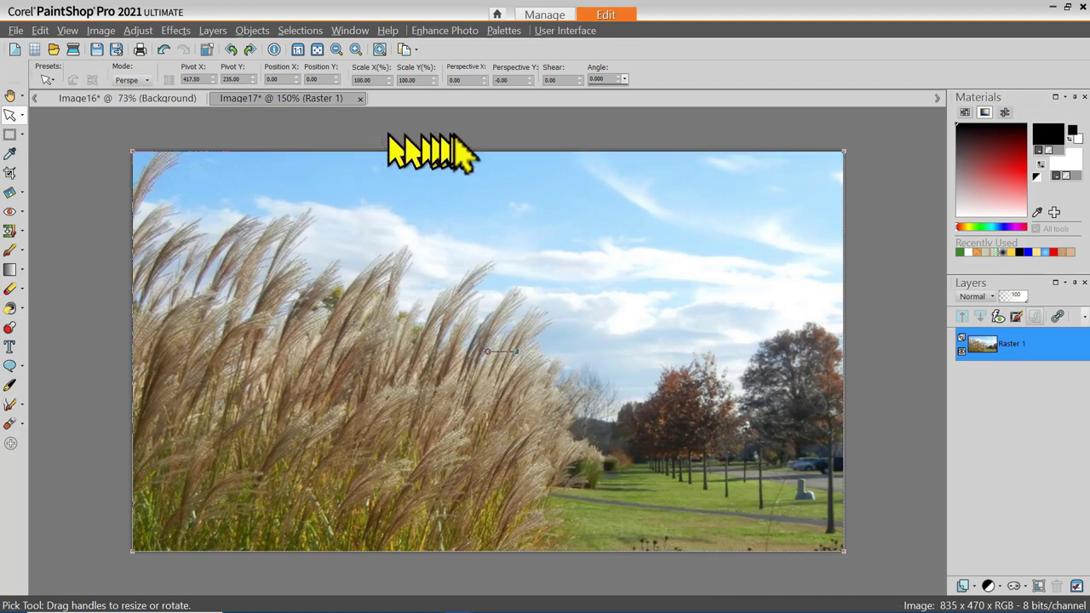
View the original and the cropped image once more, and close all open images.
click(134, 99)
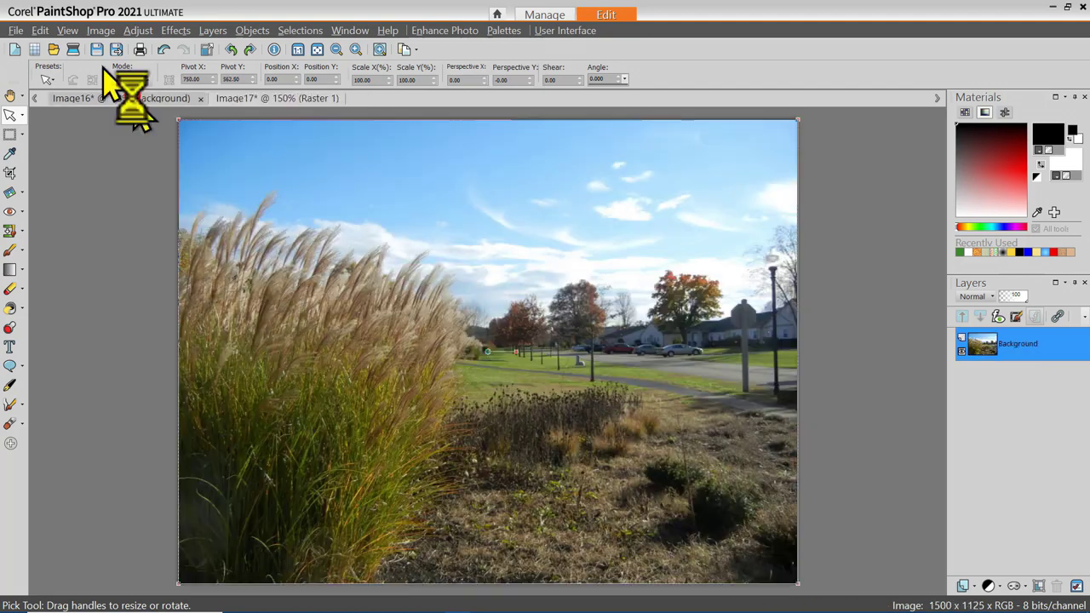
click(249, 99)
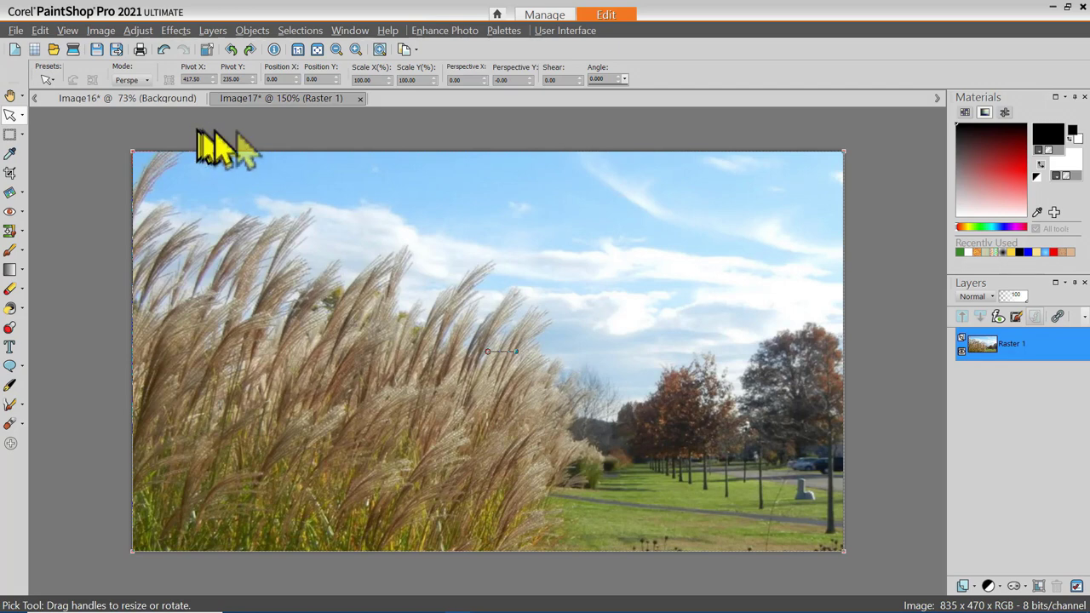
click(349, 30)
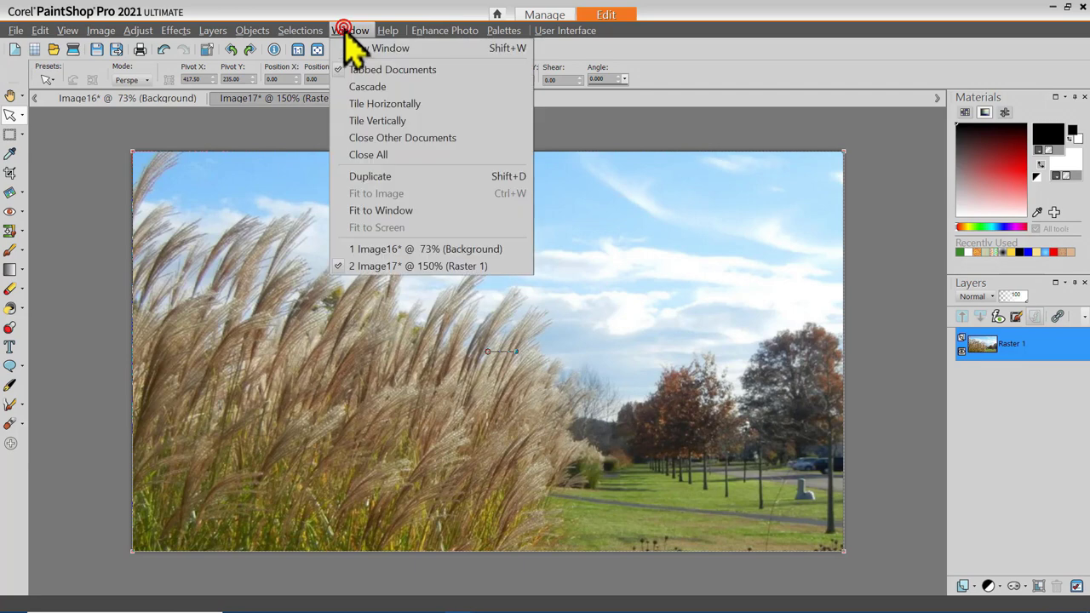
click(368, 156)
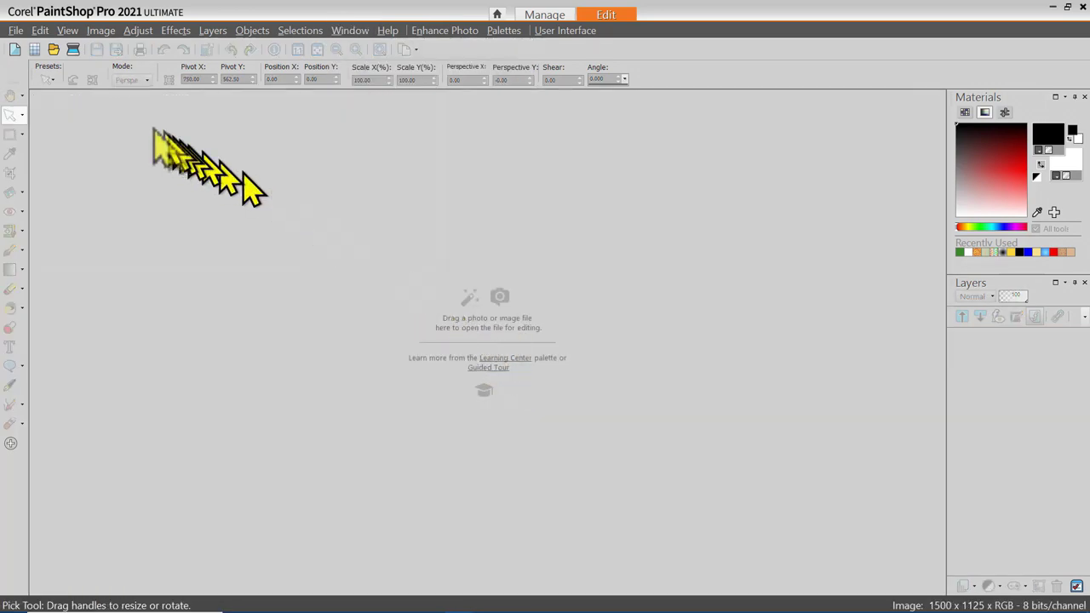
Open Fall Grass-Crop-1.jpg from the part 2 practice folder and enlarge it to 150%.
click(53, 49)
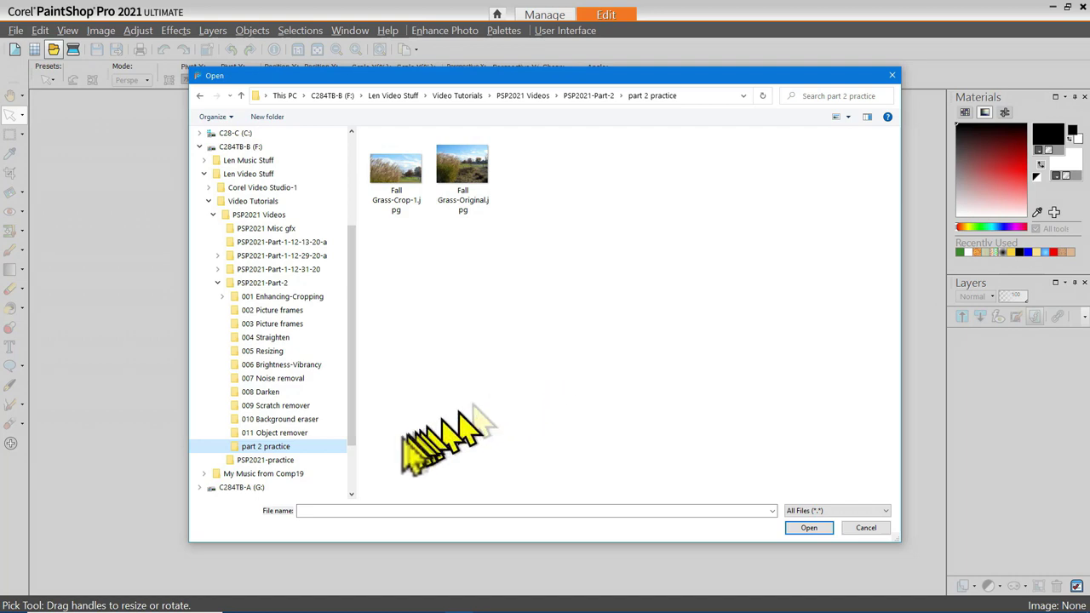
click(396, 179)
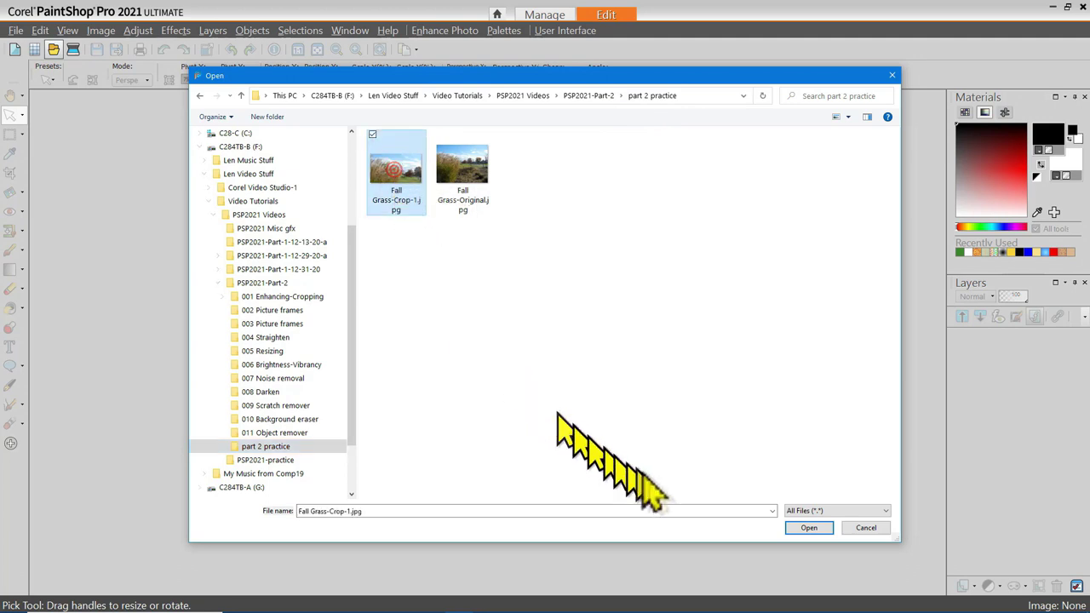
click(809, 529)
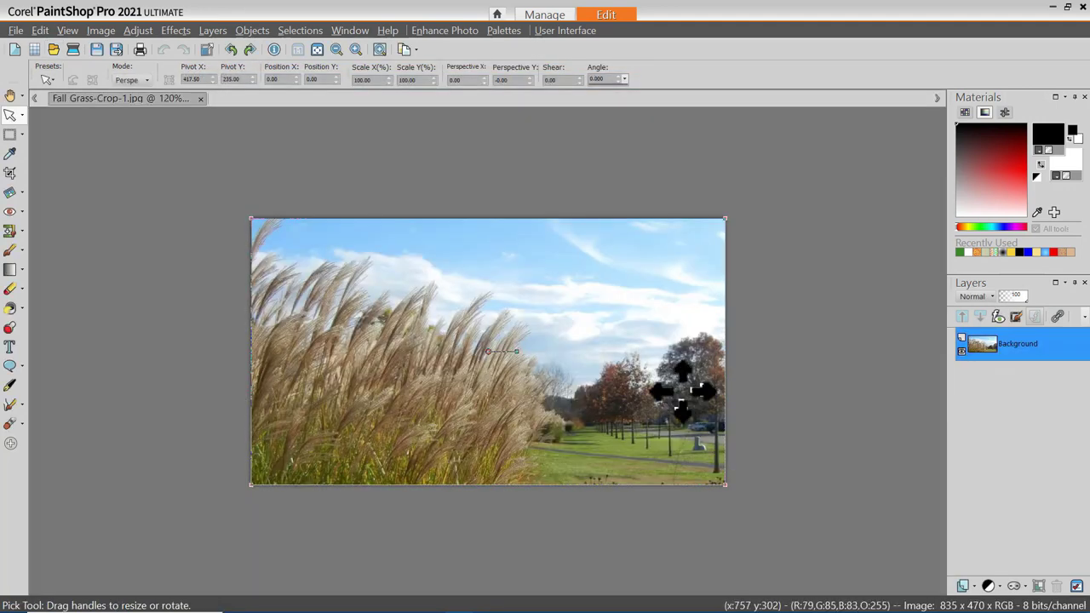
scroll(686, 389, up, 2)
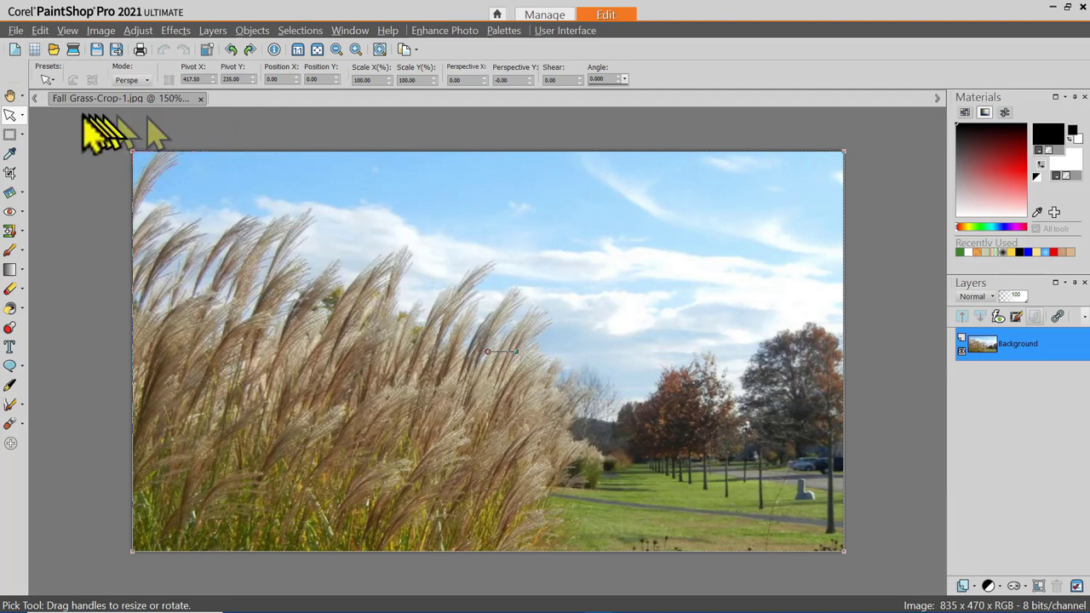
Start a picture frame for the cropped photo and choose the Gold 01 frame style.
click(100, 30)
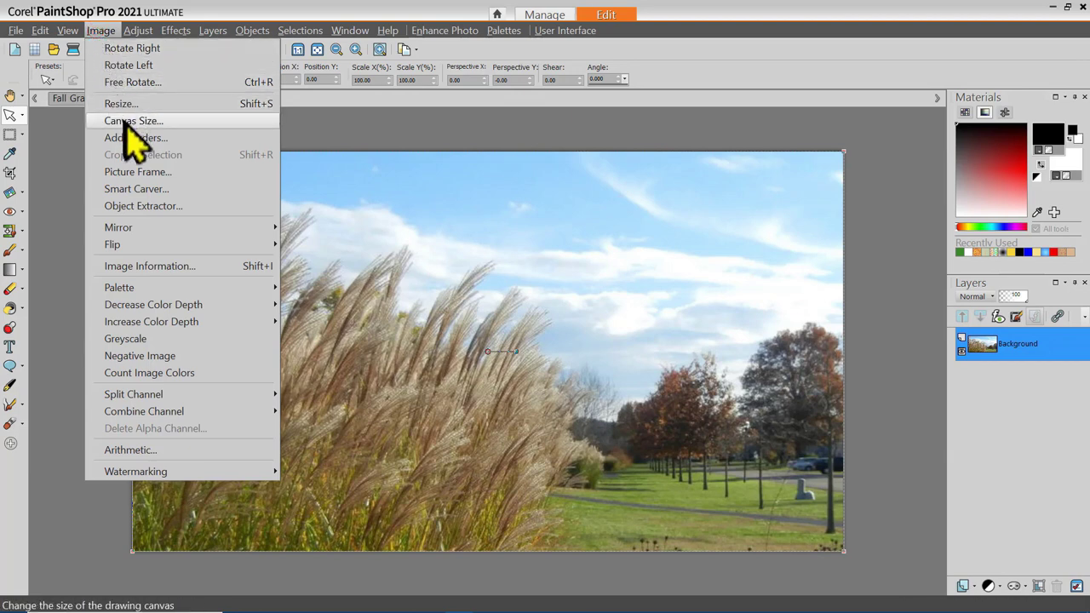
click(140, 173)
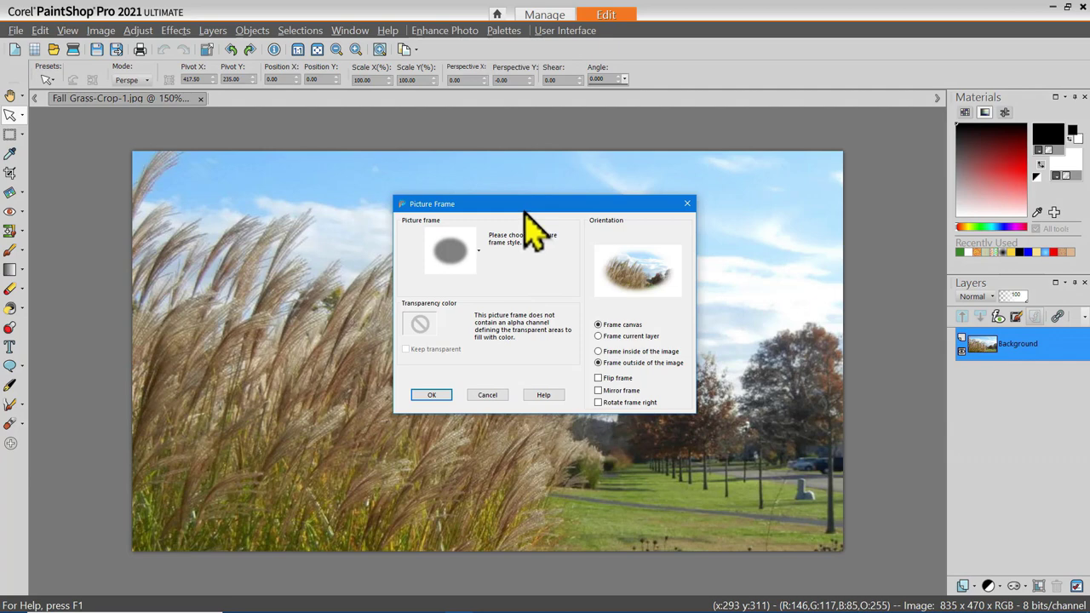
drag(515, 207, 481, 186)
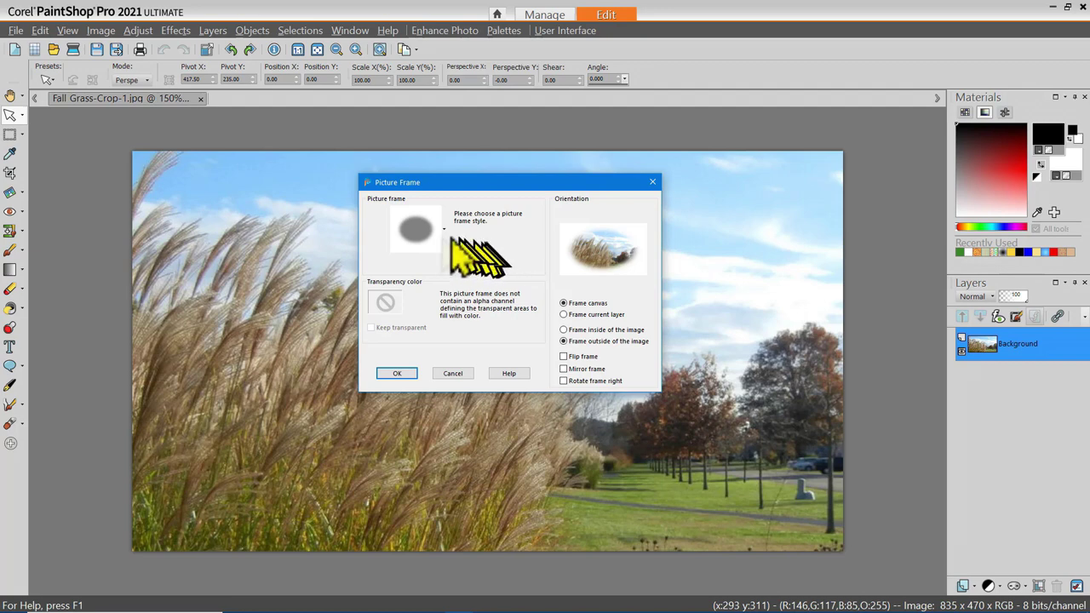
click(413, 229)
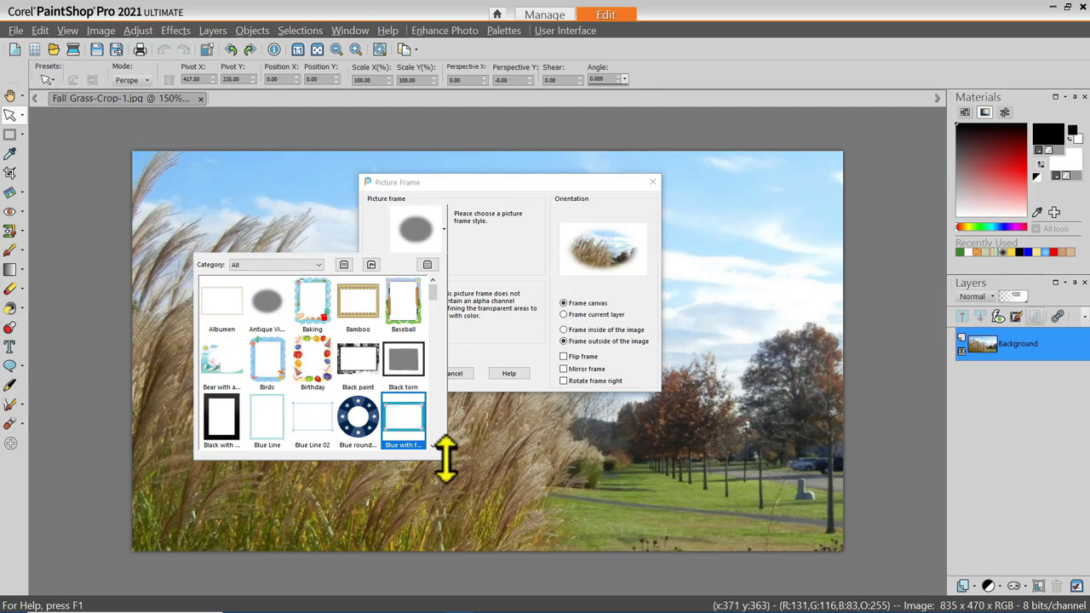
drag(443, 460, 442, 521)
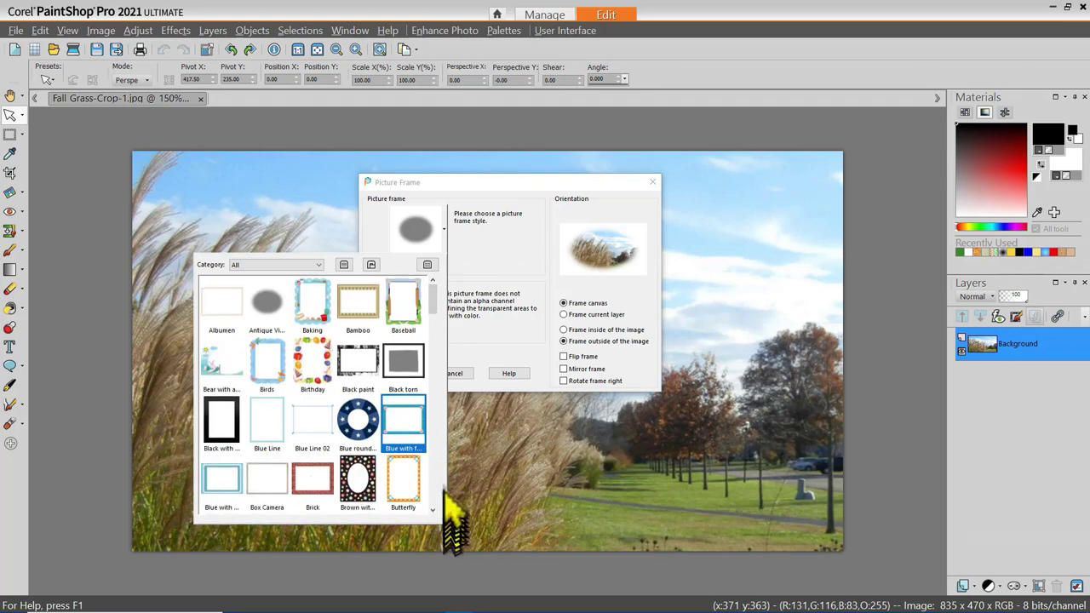
mouse_move(431, 294)
mouse_down()
mouse_move(431, 324)
mouse_move(430, 279)
mouse_up()
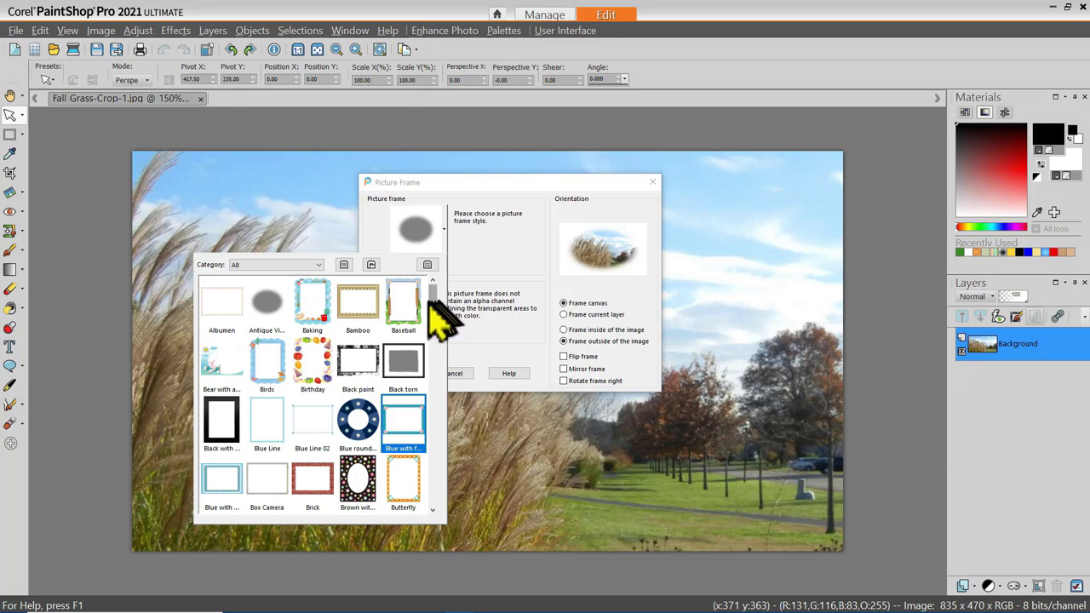
drag(432, 298, 432, 365)
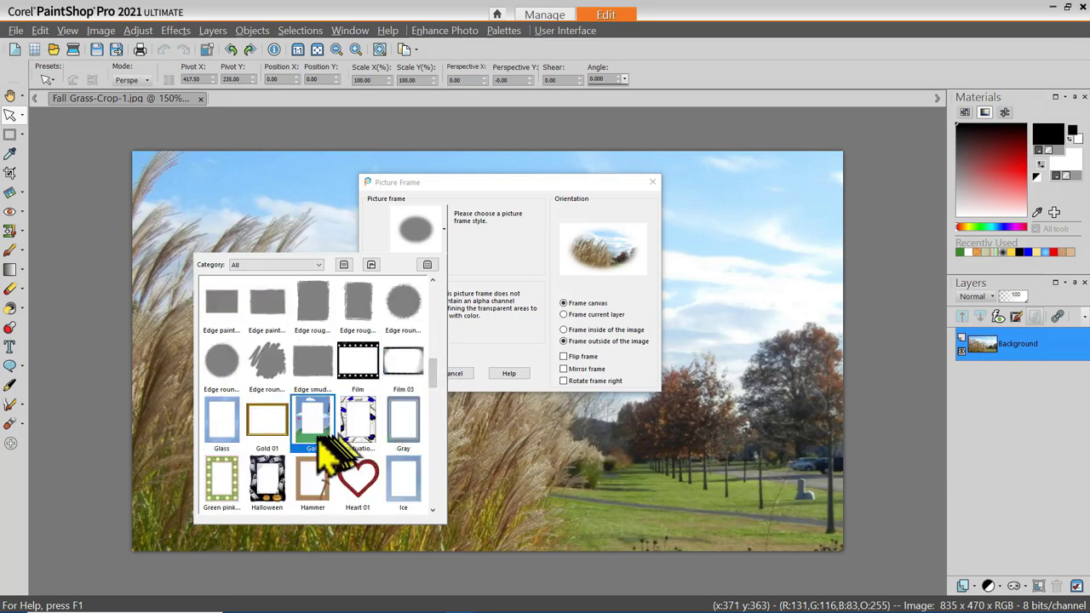
click(265, 426)
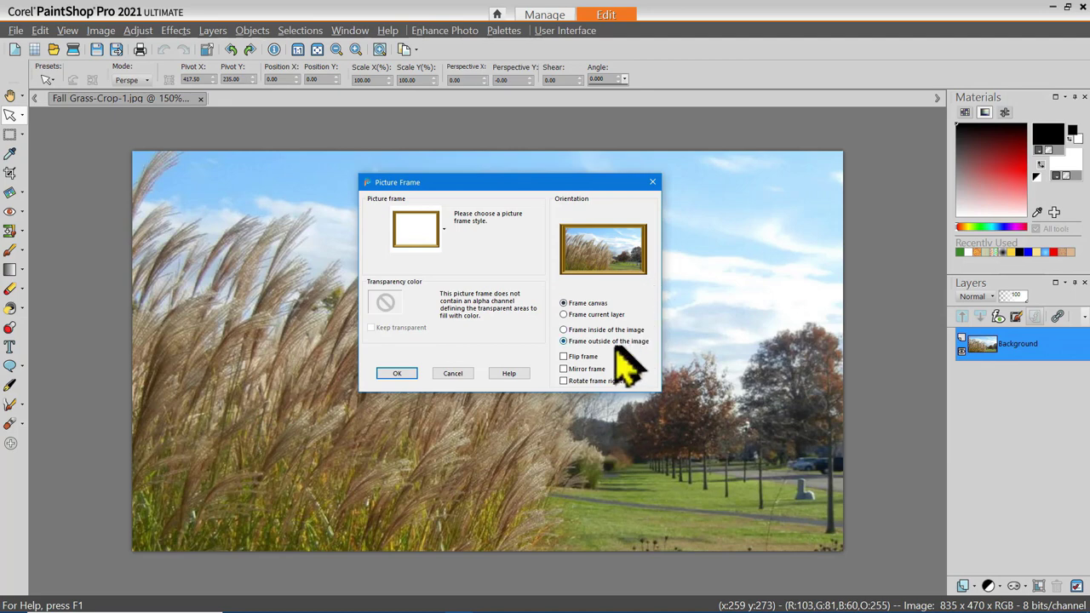
Apply the gold frame to the canvas, placed outside of the image.
click(562, 329)
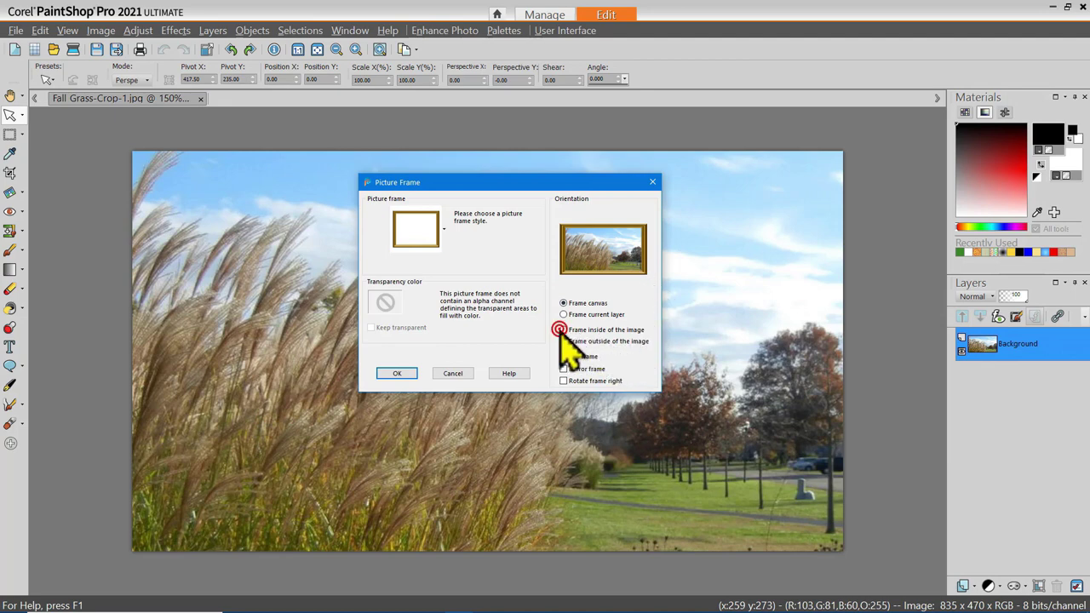
click(563, 341)
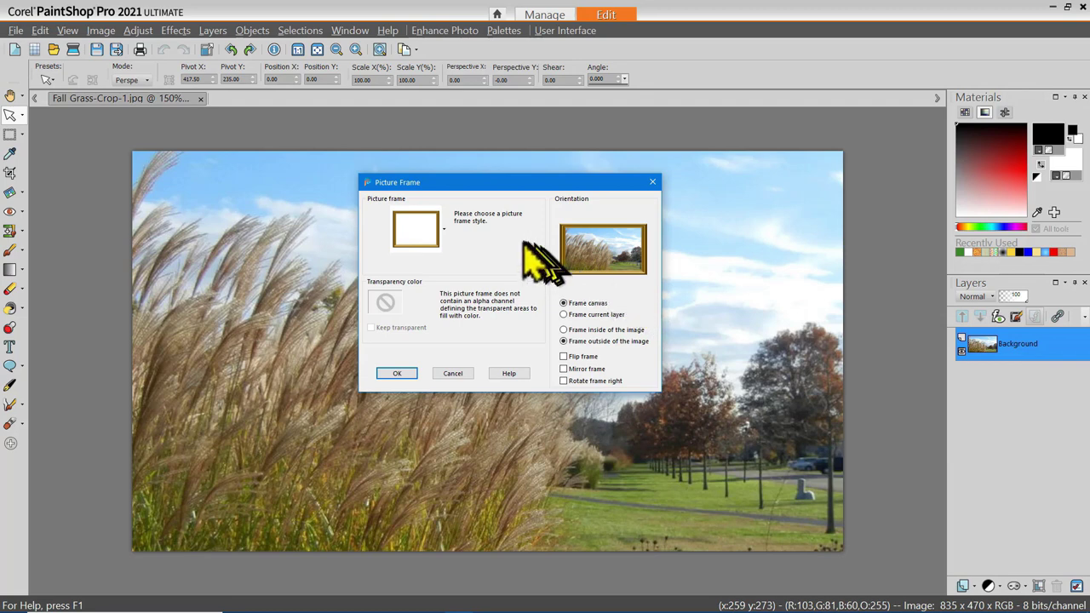
click(399, 373)
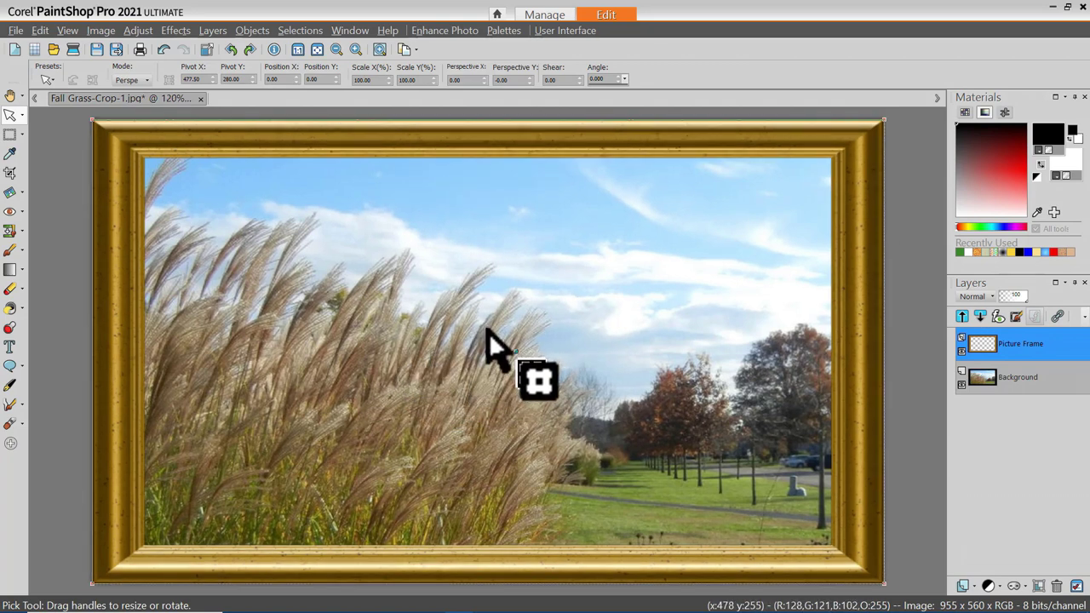
scroll(486, 328, down, 1)
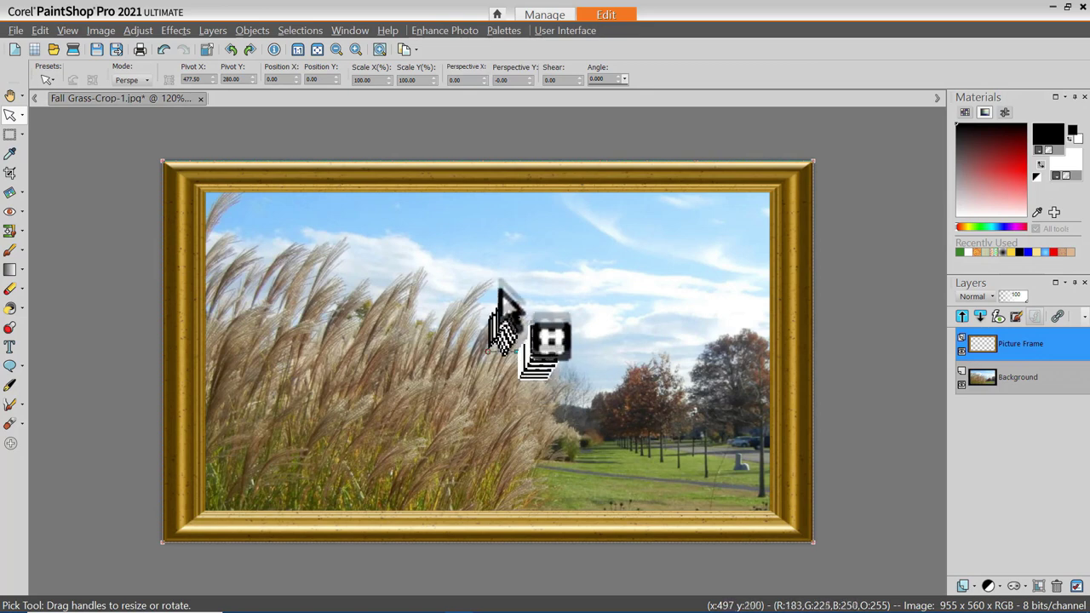
Try a second Gold 01 frame around the framed picture, with the frame rotated right.
click(207, 50)
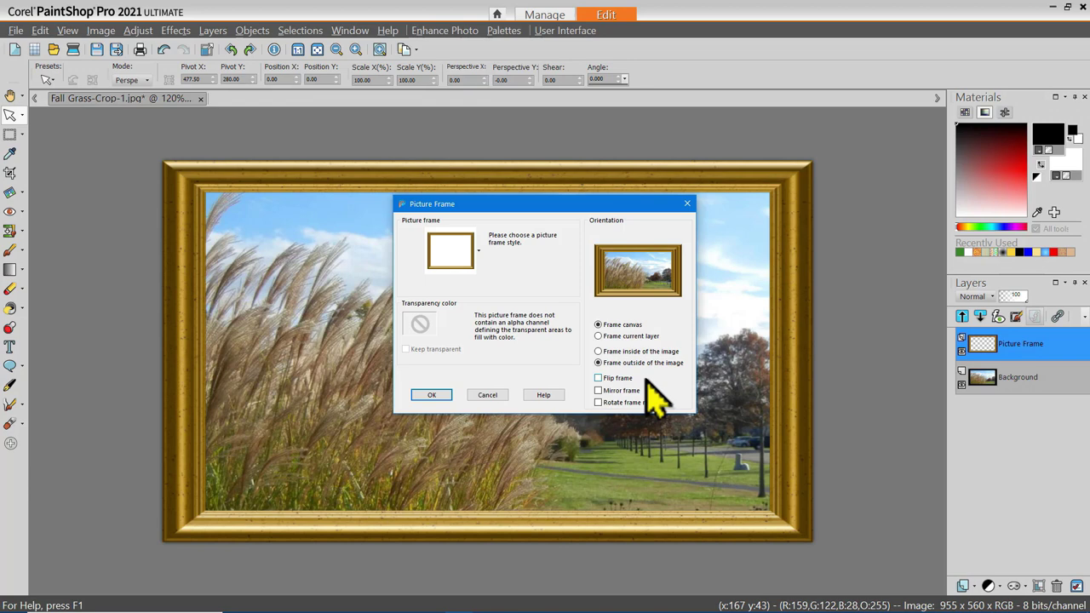
click(597, 402)
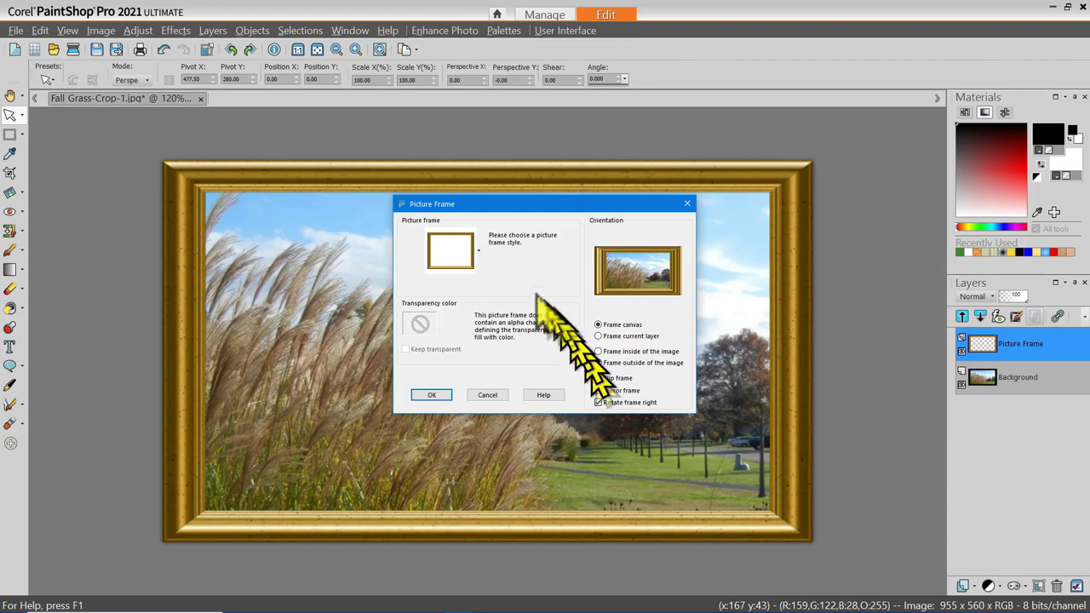
click(434, 394)
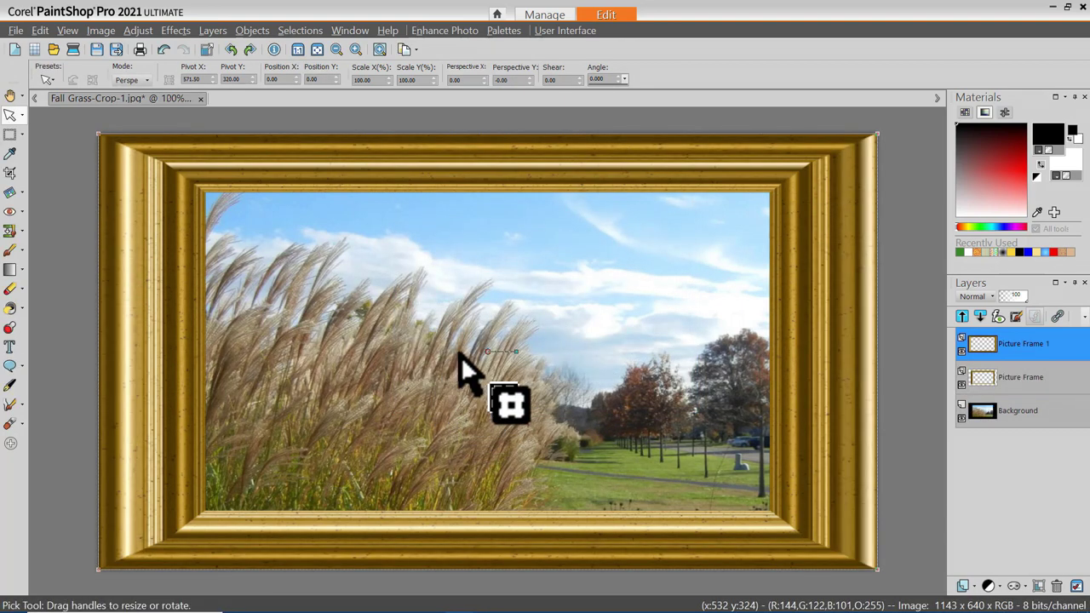
scroll(461, 356, down, 1)
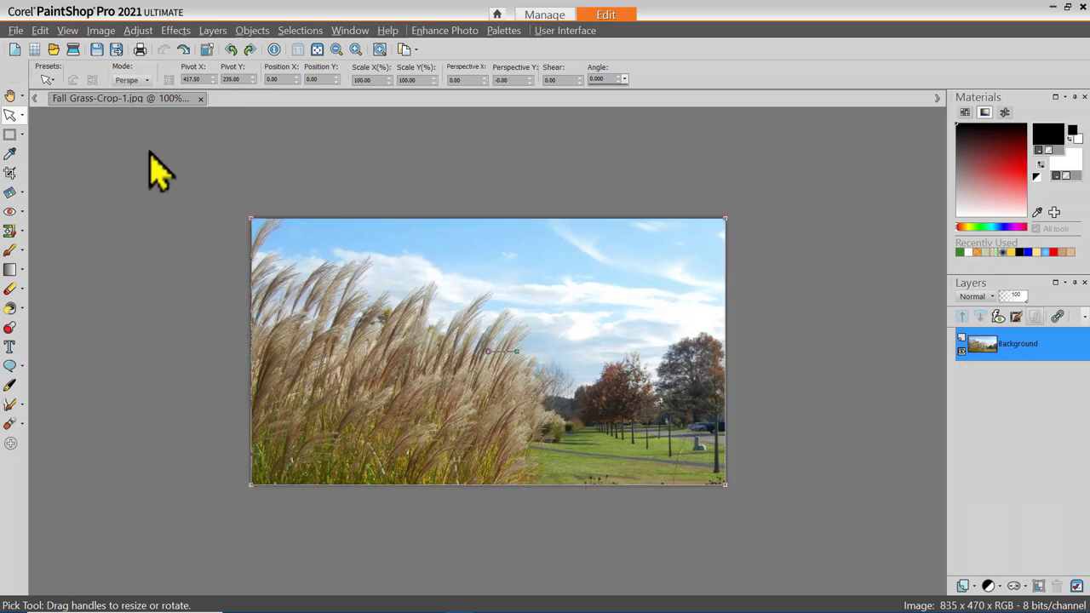
Preview the soft-edged oval antique vignette as picture frame style for the unframed crop.
click(107, 31)
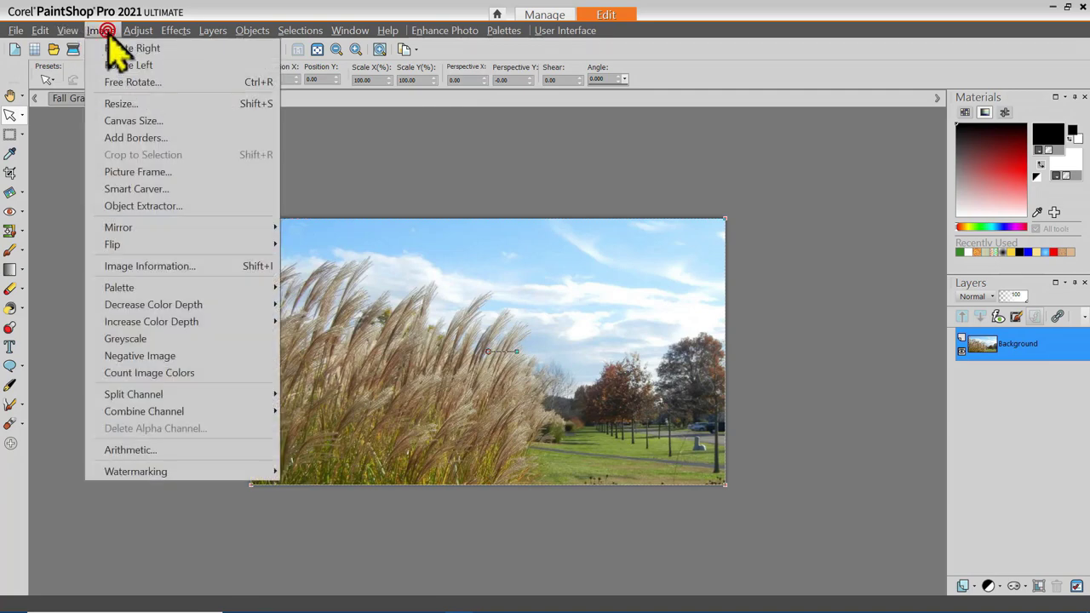
click(140, 179)
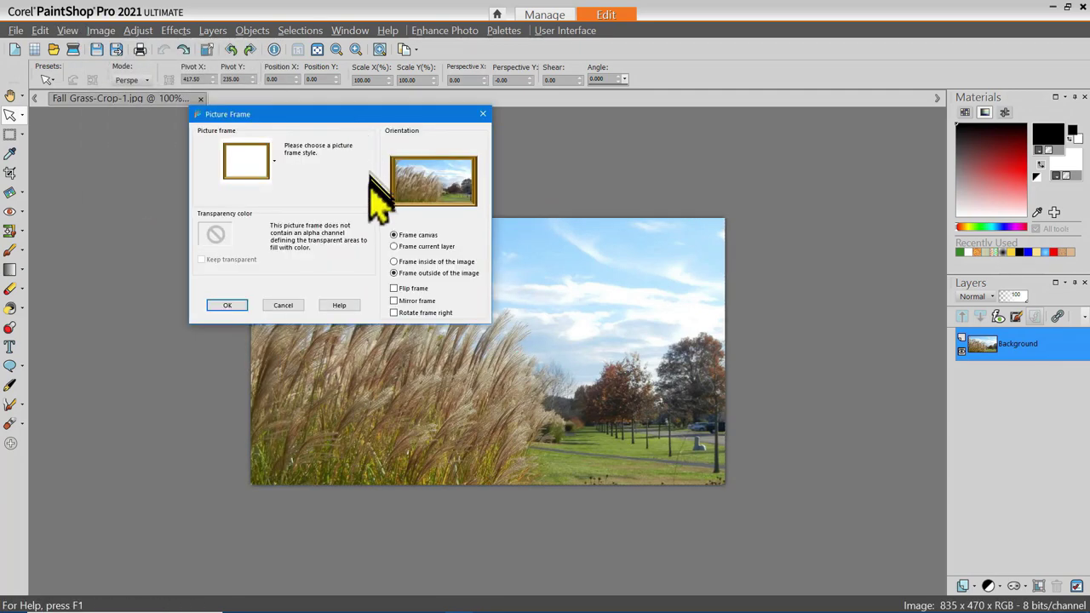
click(246, 160)
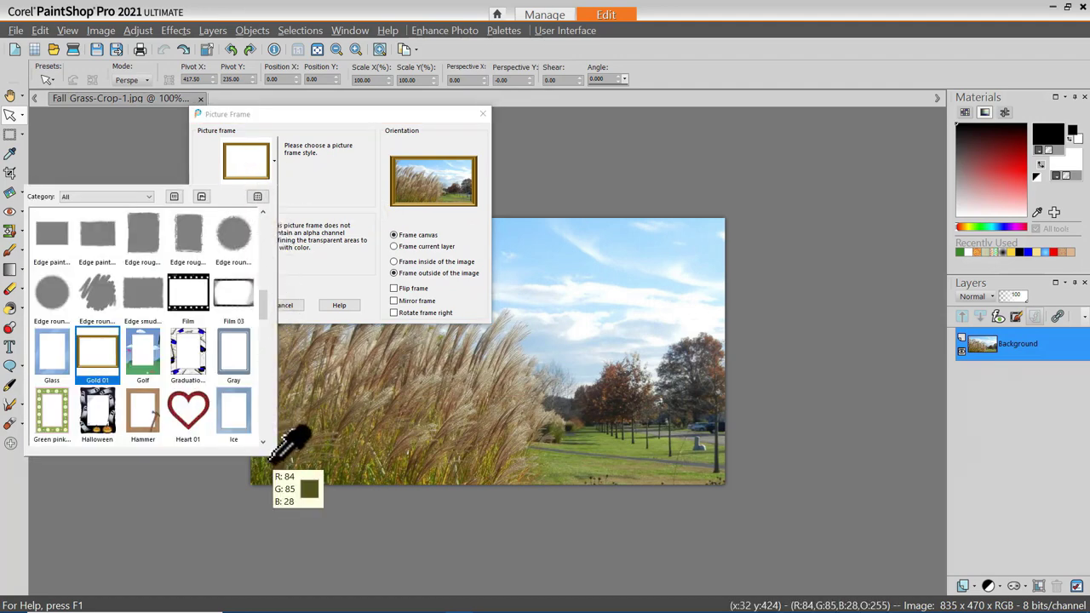
drag(277, 455, 275, 548)
click(262, 341)
drag(263, 344, 262, 250)
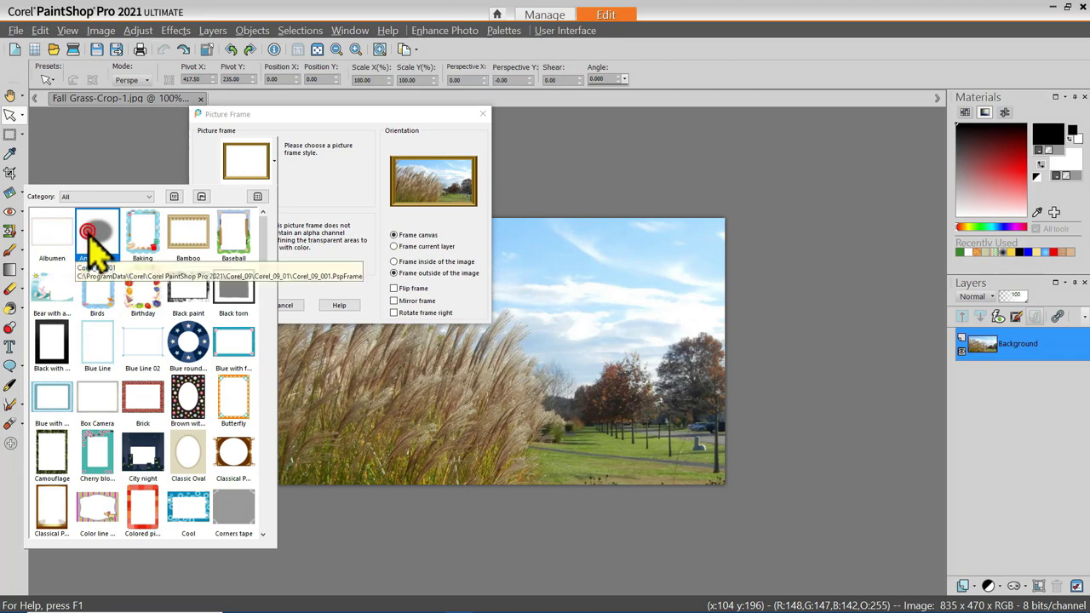
click(89, 231)
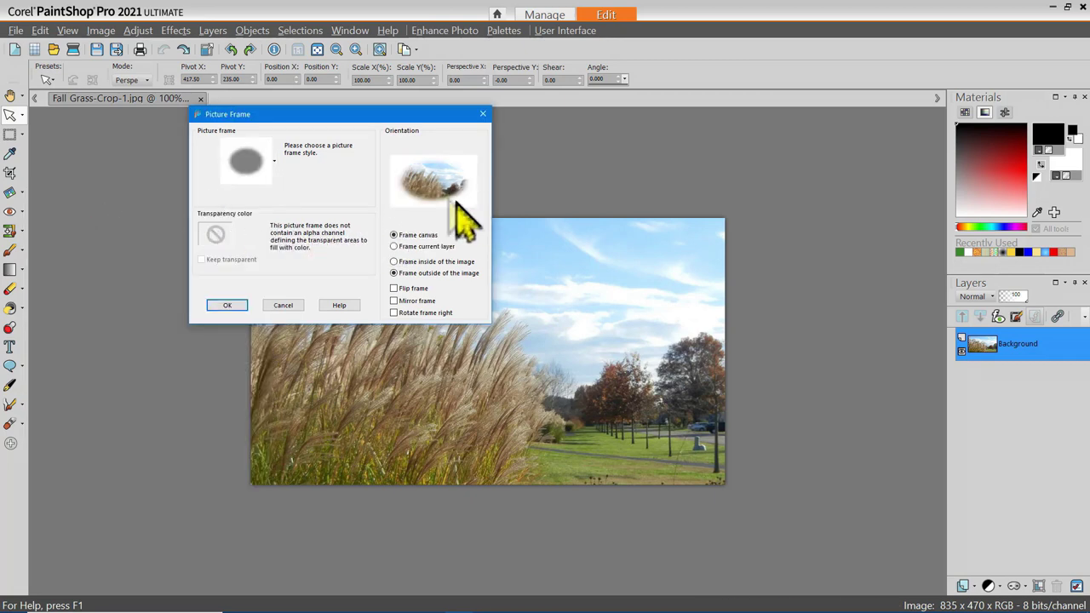
Apply the Classic Oval picture frame to the canvas, outside of the image.
click(245, 161)
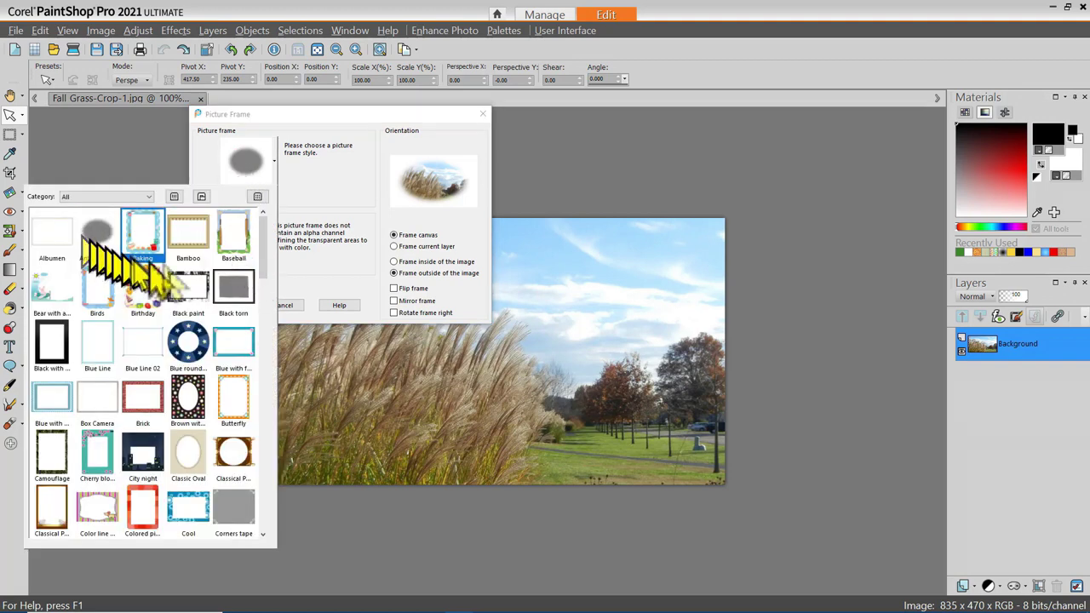
click(264, 244)
drag(263, 244, 259, 266)
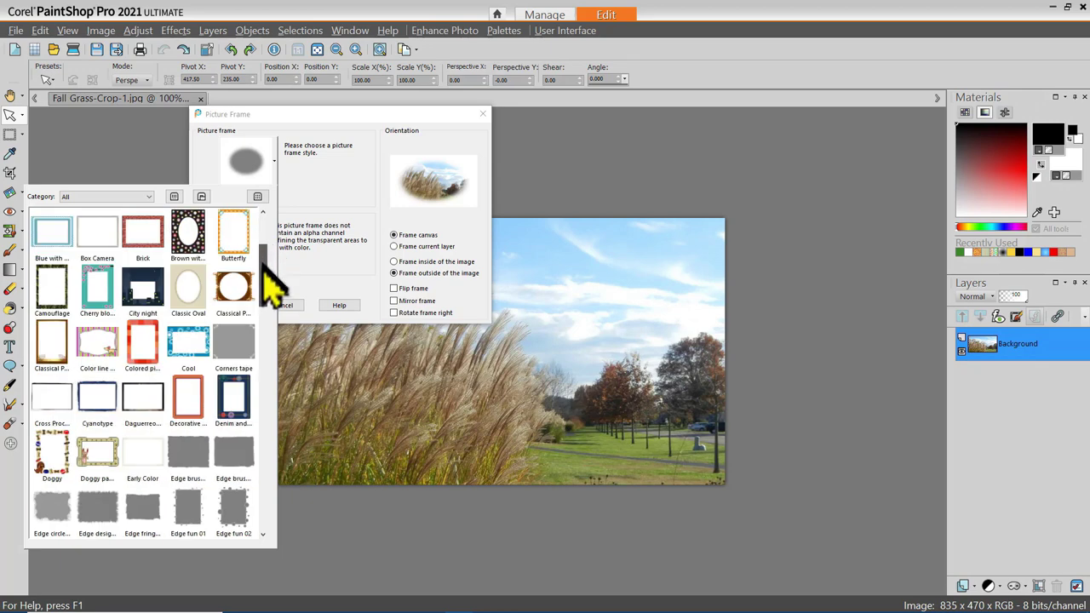
click(181, 282)
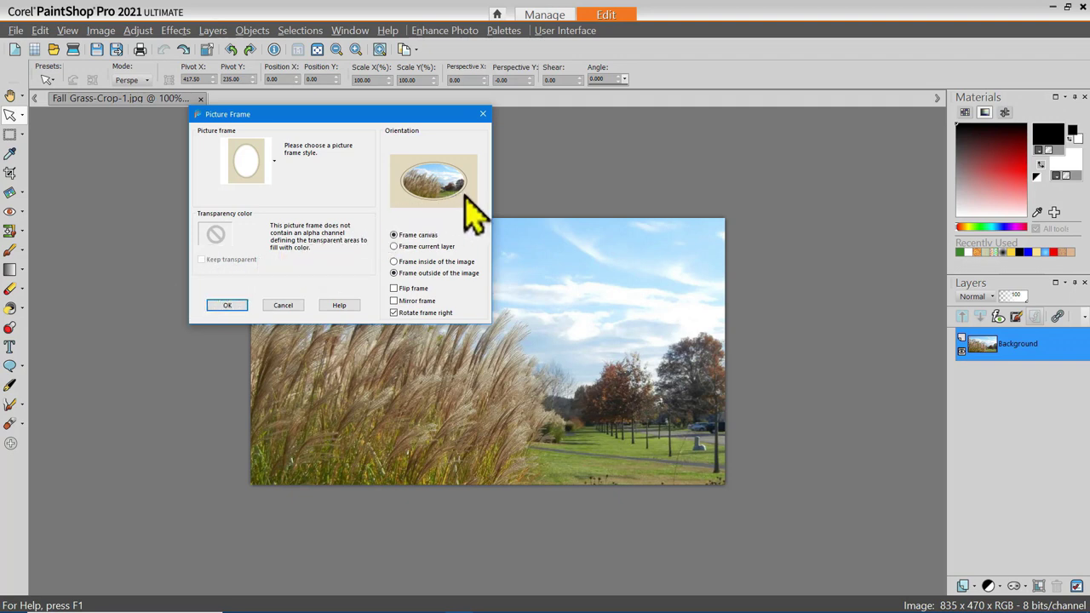
click(229, 305)
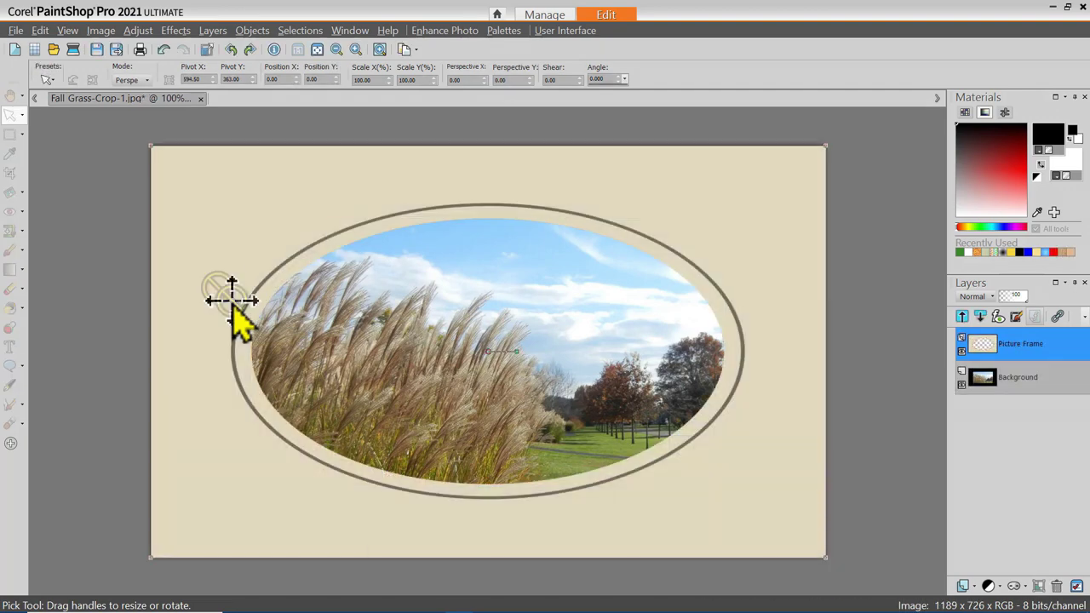
scroll(460, 300, down, 1)
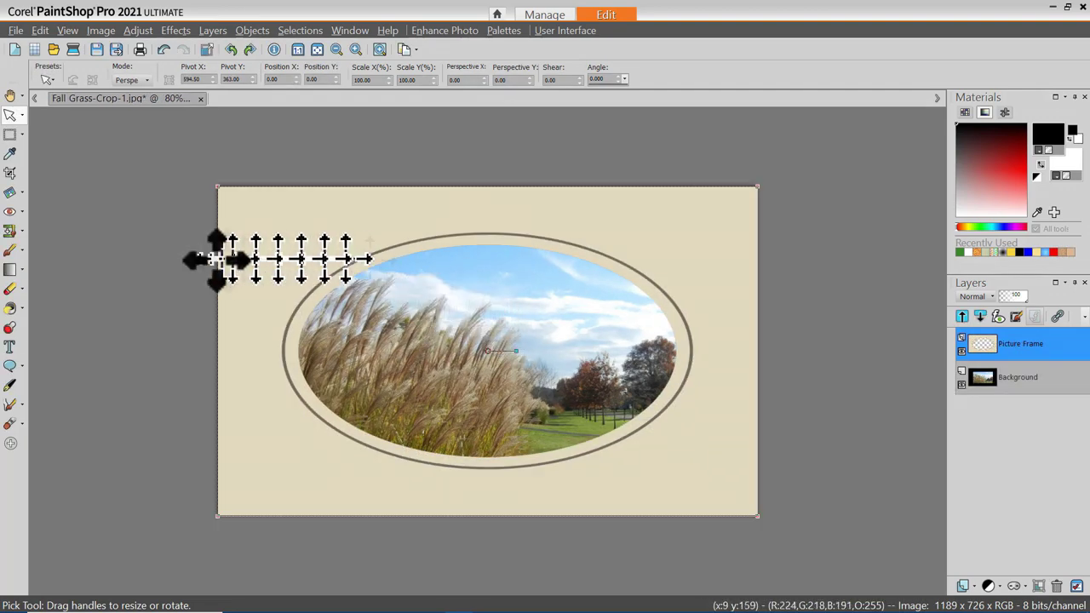
Flood fill the inner oval border with white and the outer mat with the recently used light blue gradient.
click(10, 309)
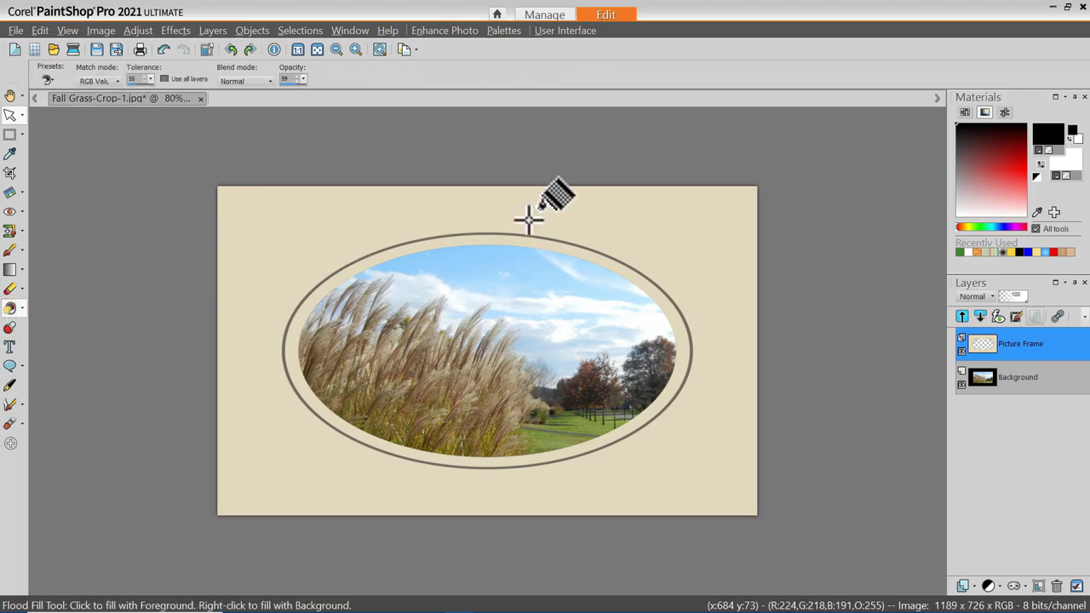
click(594, 257)
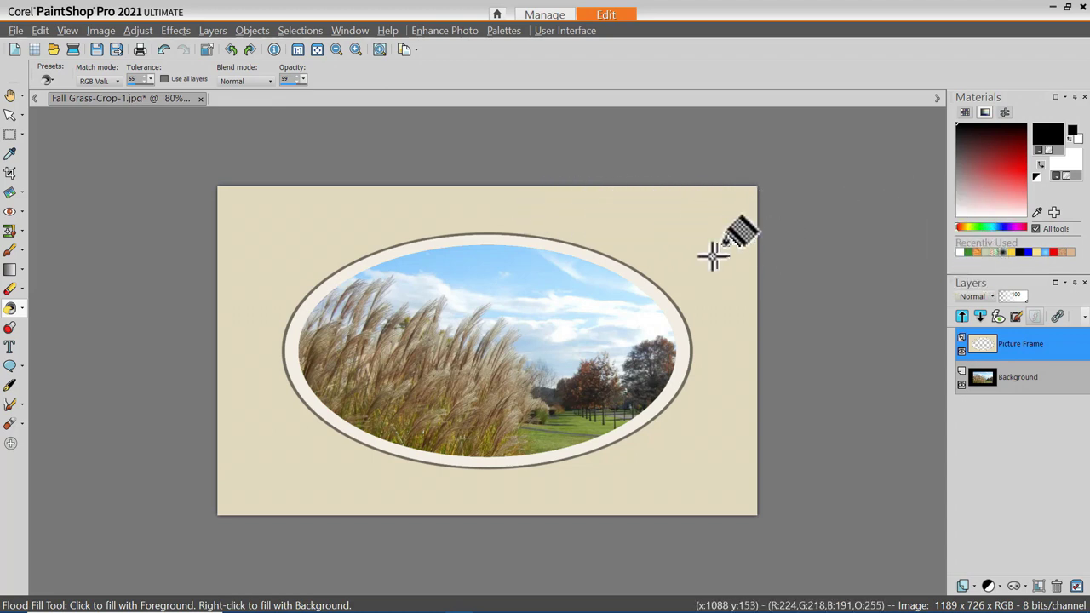
right_click(1048, 252)
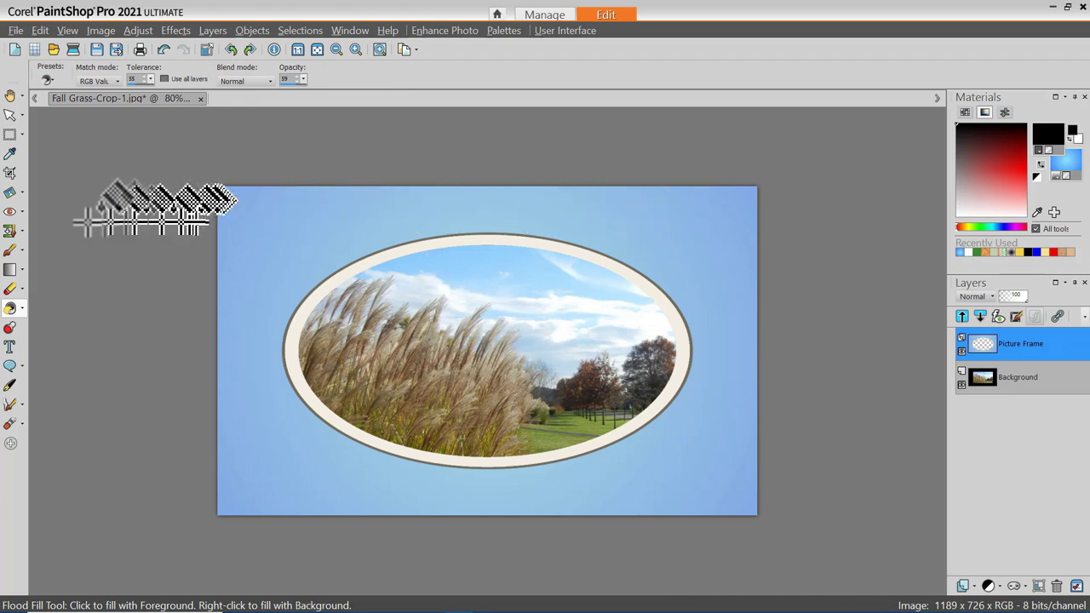
Crop the framed picture free form to about 955 x 577 pixels, leaving a narrow blue margin around the oval.
click(11, 177)
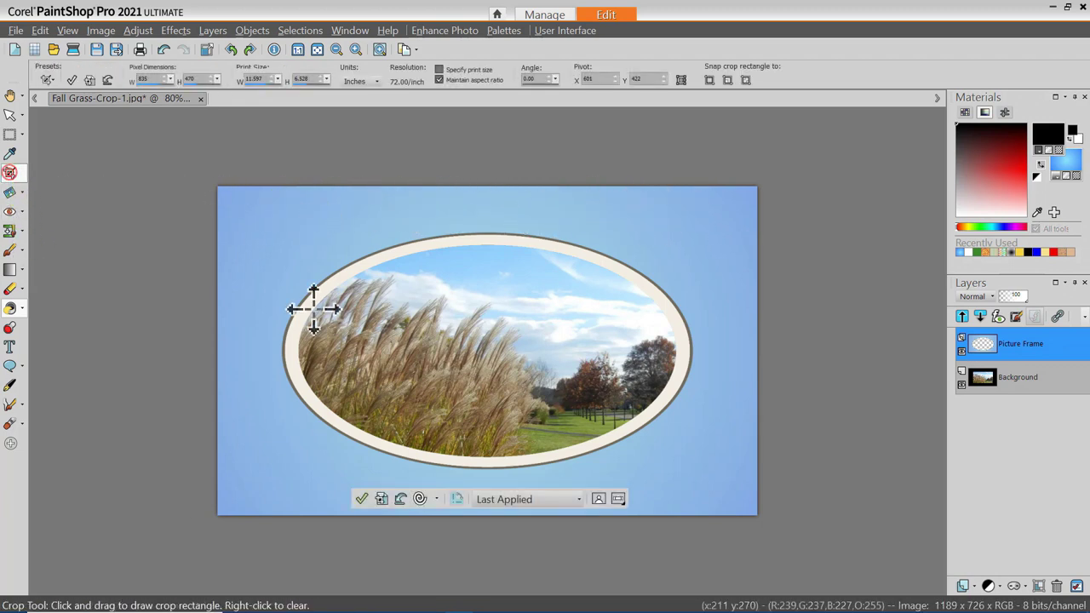
click(402, 496)
drag(272, 219, 705, 481)
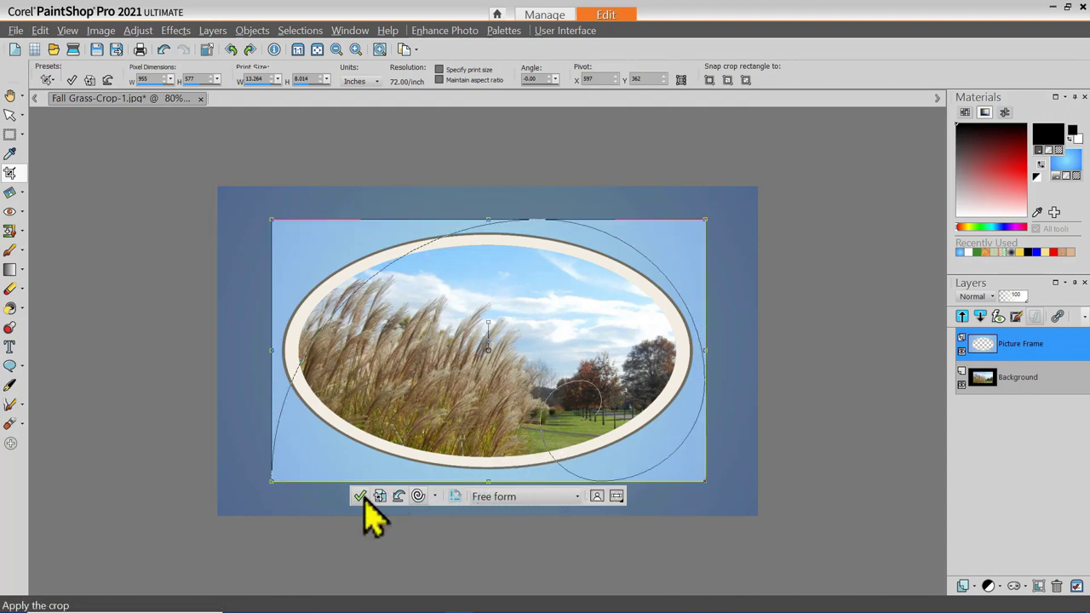
click(362, 494)
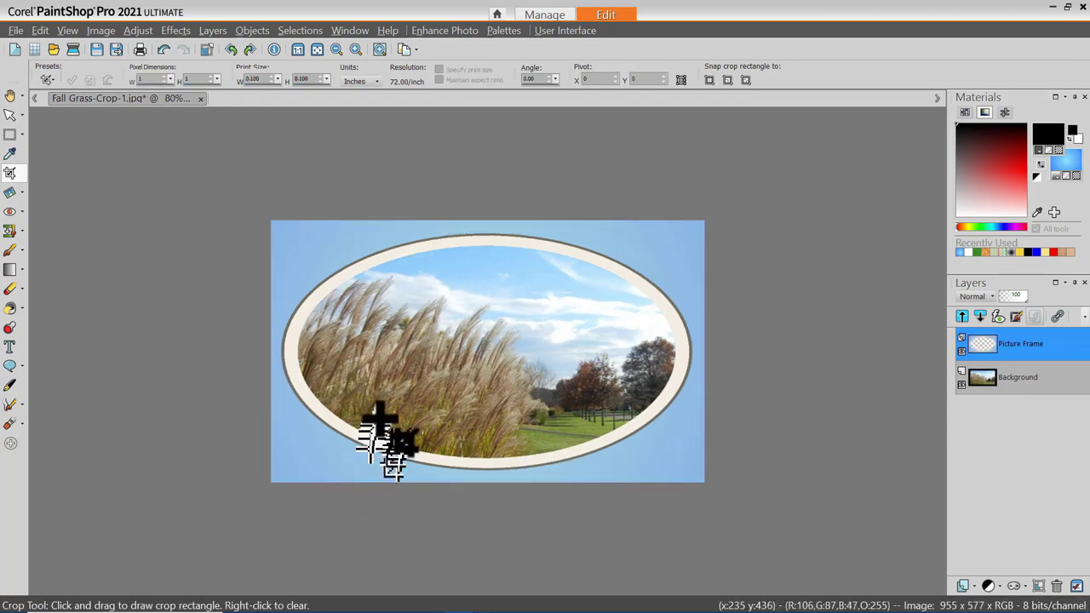
click(101, 31)
click(128, 171)
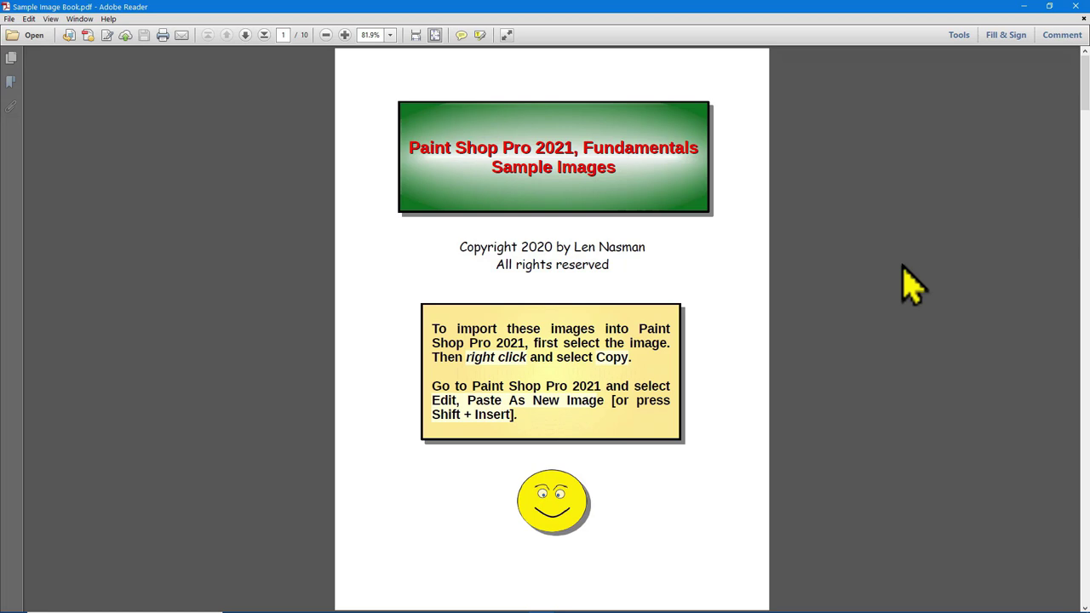
Copy the Figure 4, Fall Street picture from the sample PDF and paste it into PaintShop Pro as a new image.
scroll(911, 286, down, 5)
scroll(911, 285, down, 5)
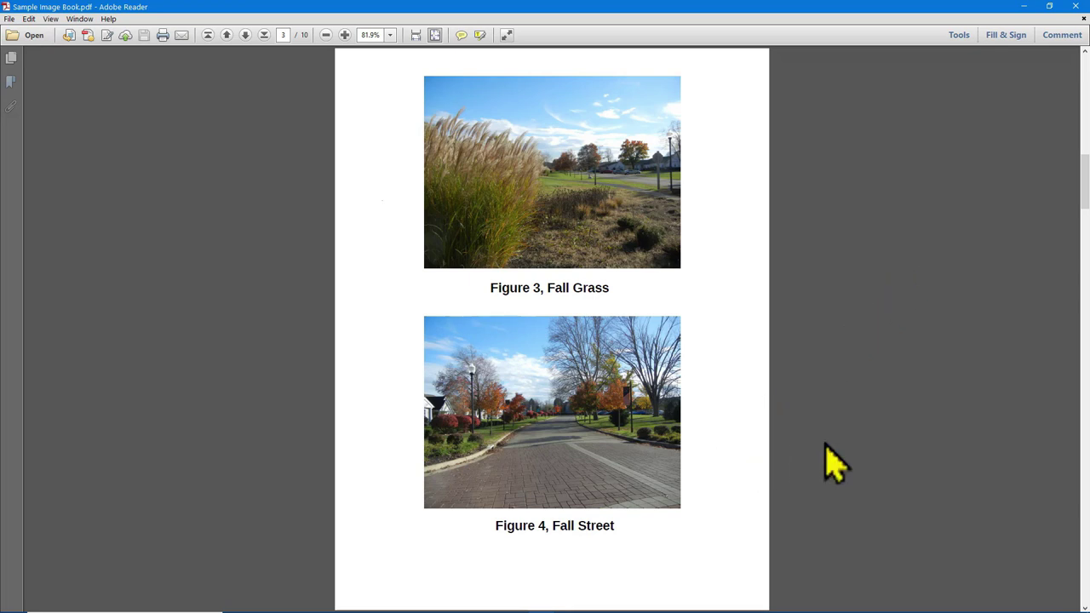
click(584, 438)
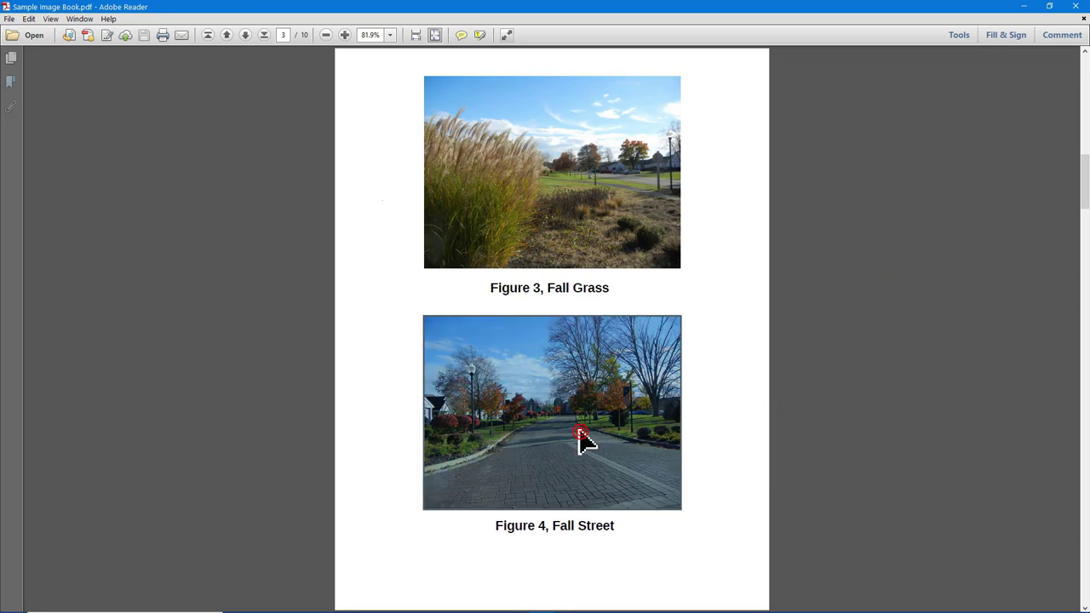
right_click(580, 442)
click(598, 446)
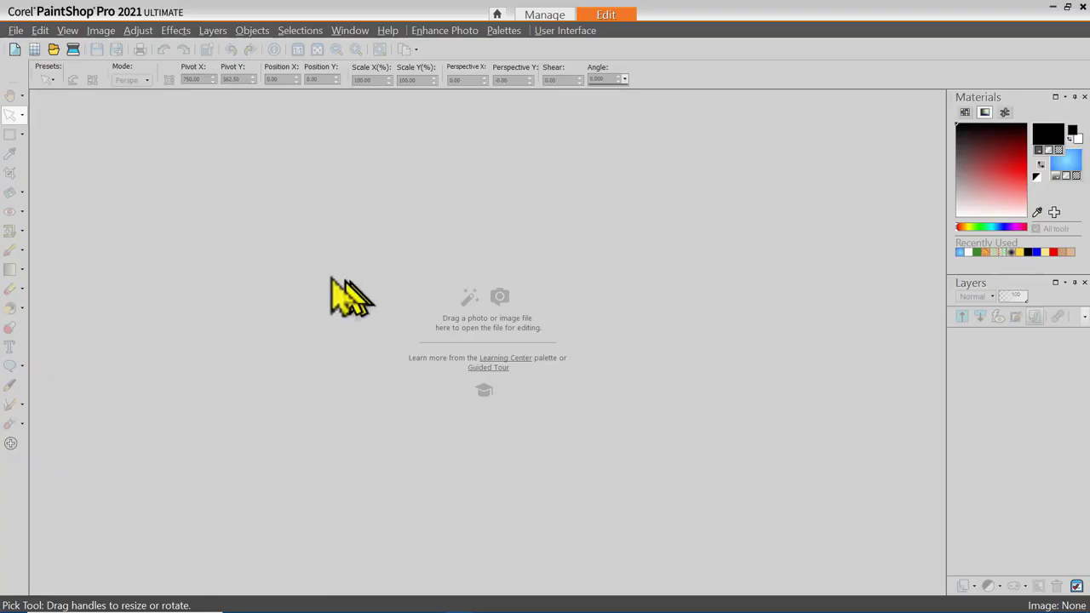
click(40, 32)
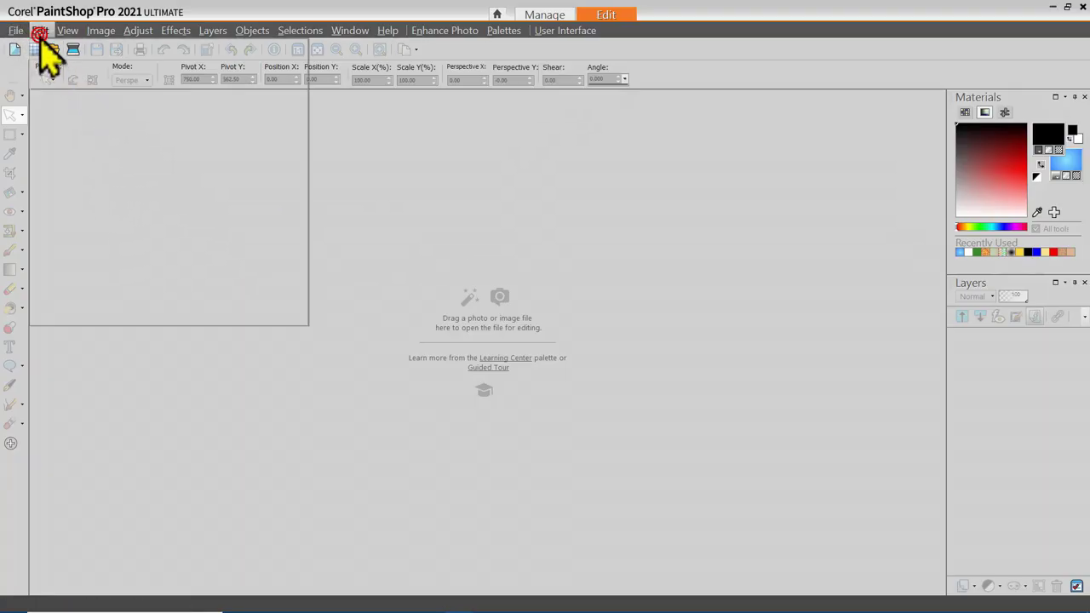
click(111, 189)
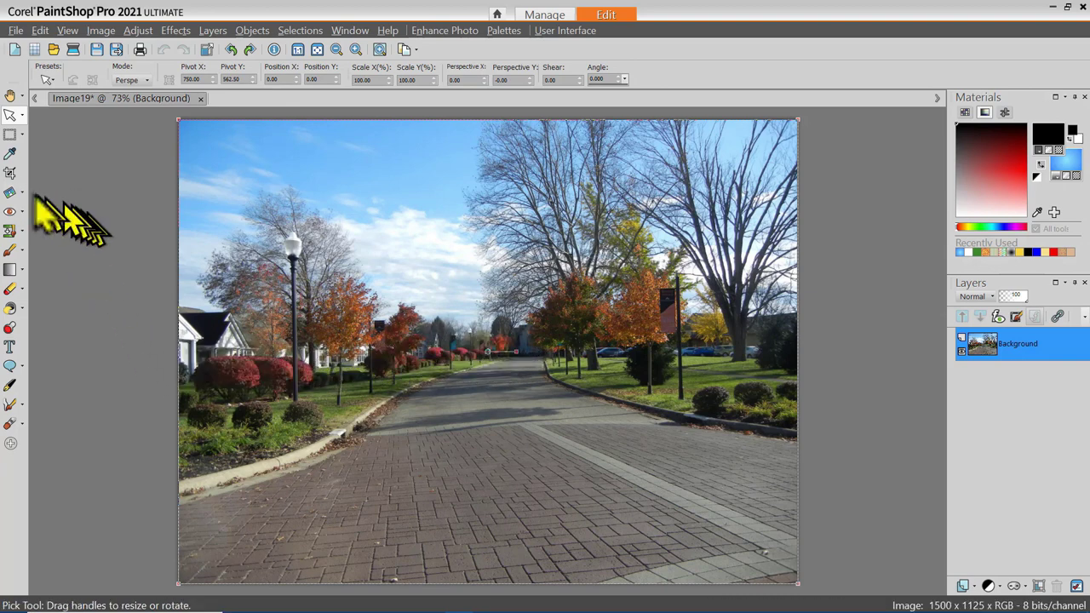
Straighten the Fall Street photo along the far end of the street at an angle of about 358.59, with the edges cropped.
click(10, 195)
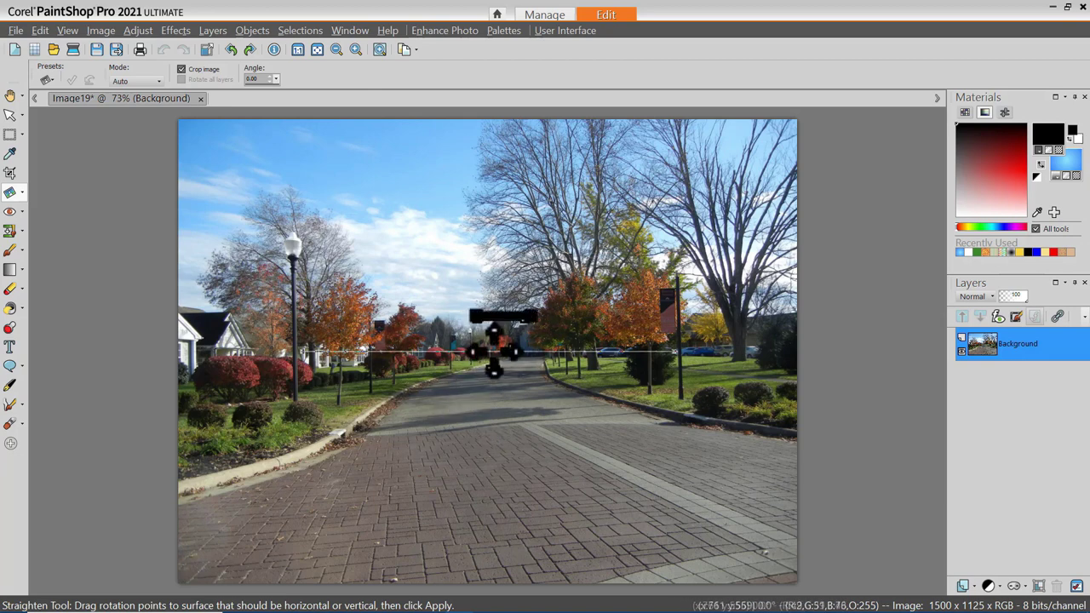
drag(494, 349, 548, 355)
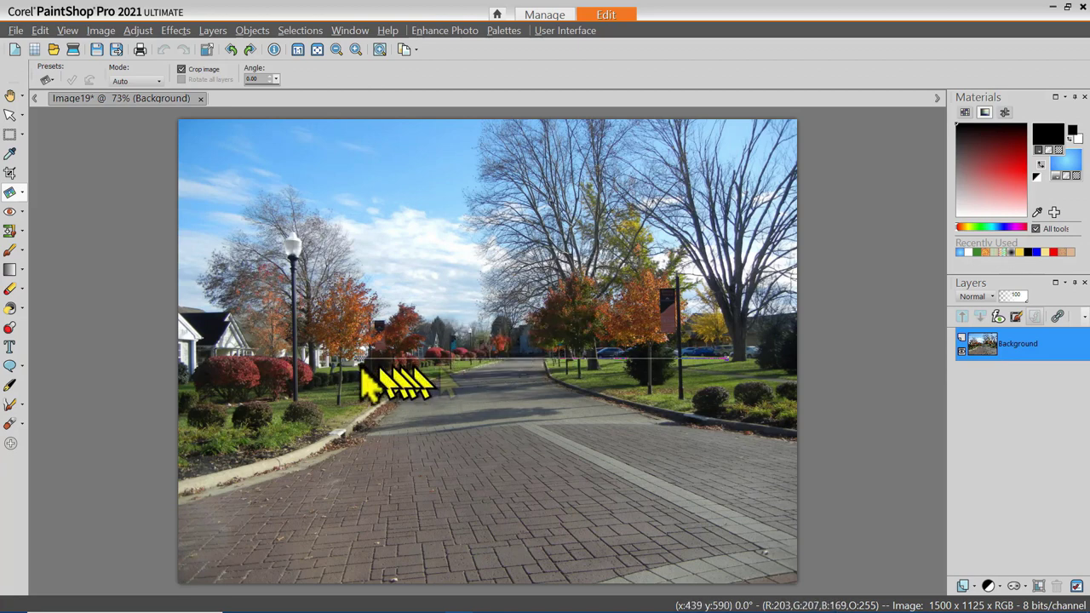
drag(357, 356, 240, 369)
drag(513, 363, 530, 356)
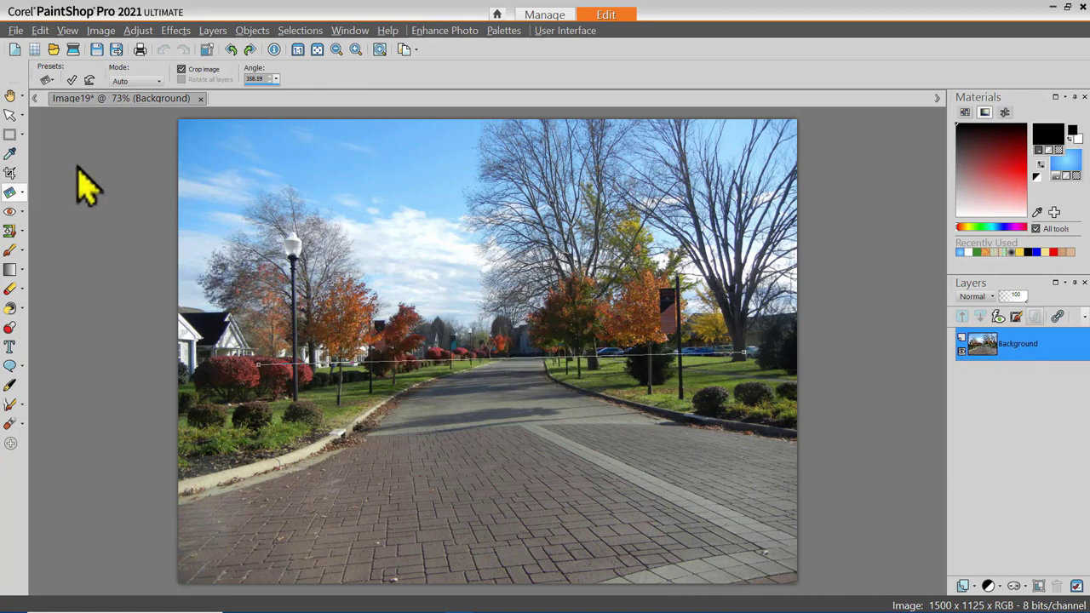
click(71, 80)
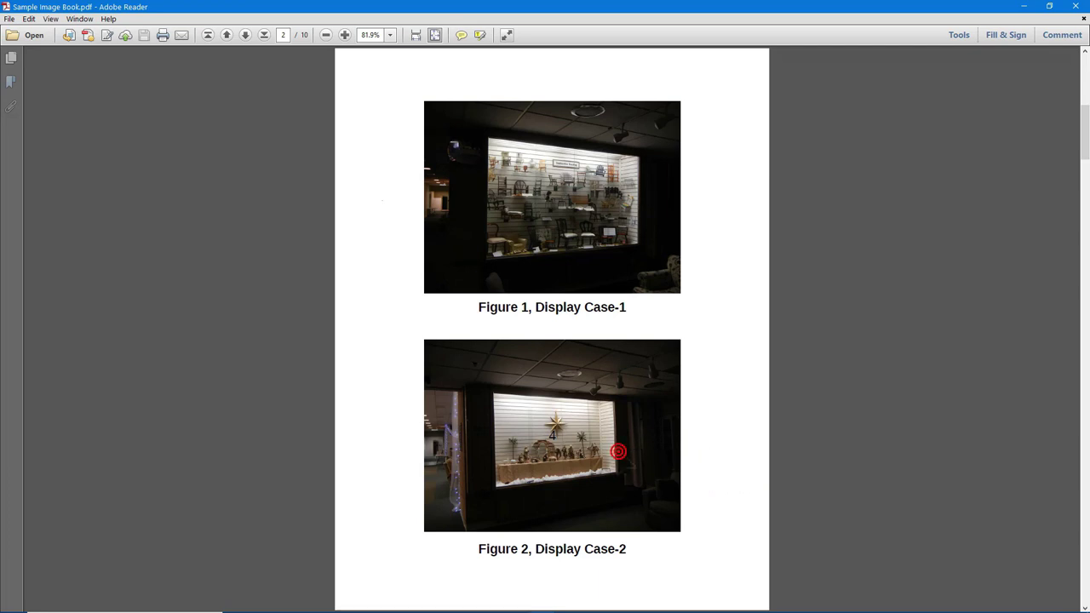
Copy the Figure 2, Display Case-2 picture from the sample PDF and paste it into PaintShop Pro as a new image.
click(618, 451)
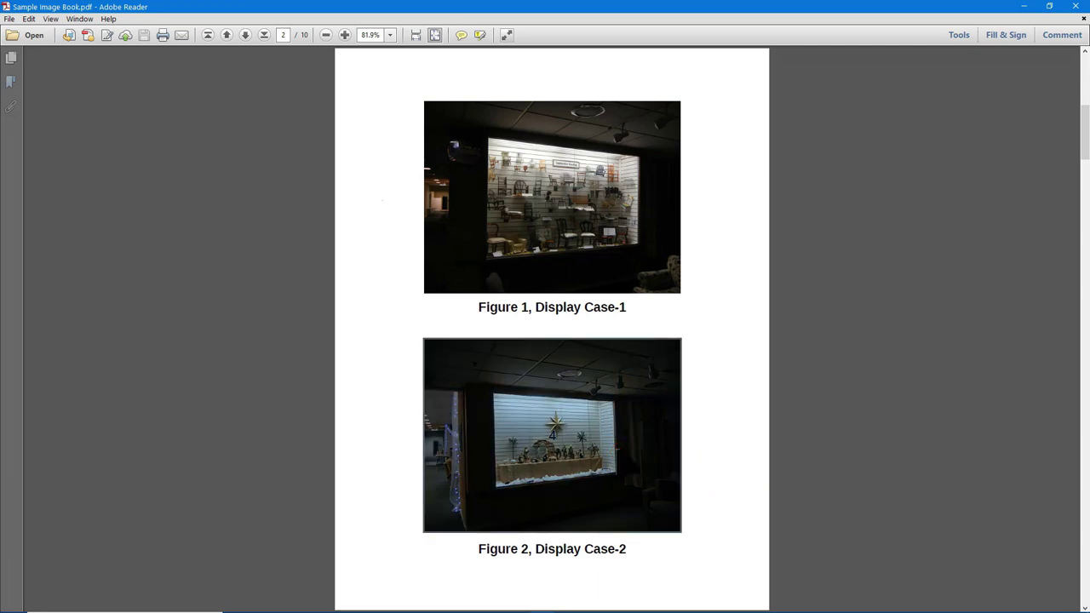
right_click(621, 453)
click(637, 459)
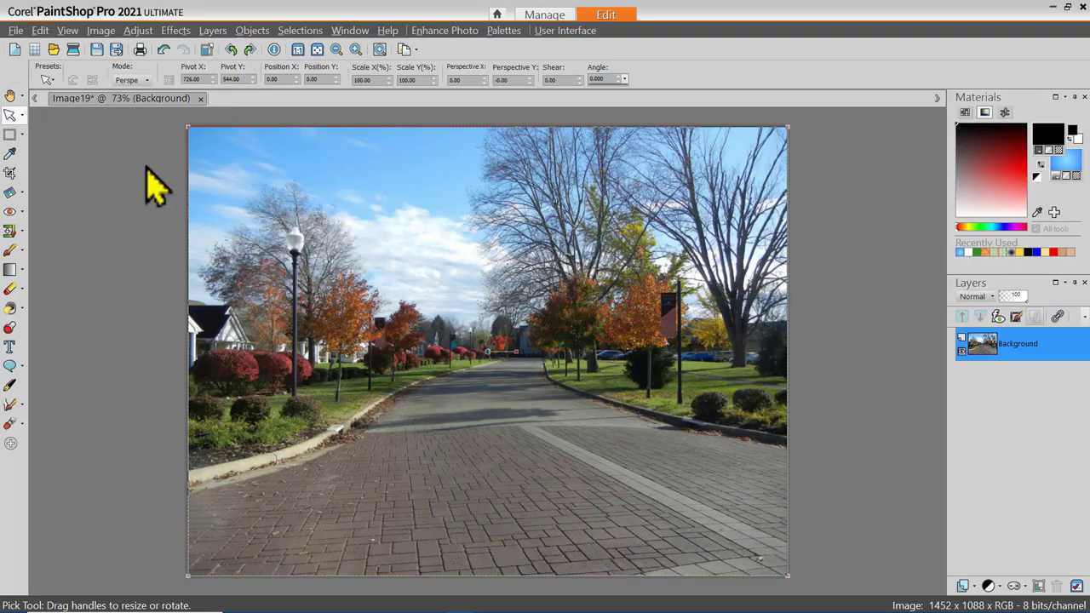
click(89, 159)
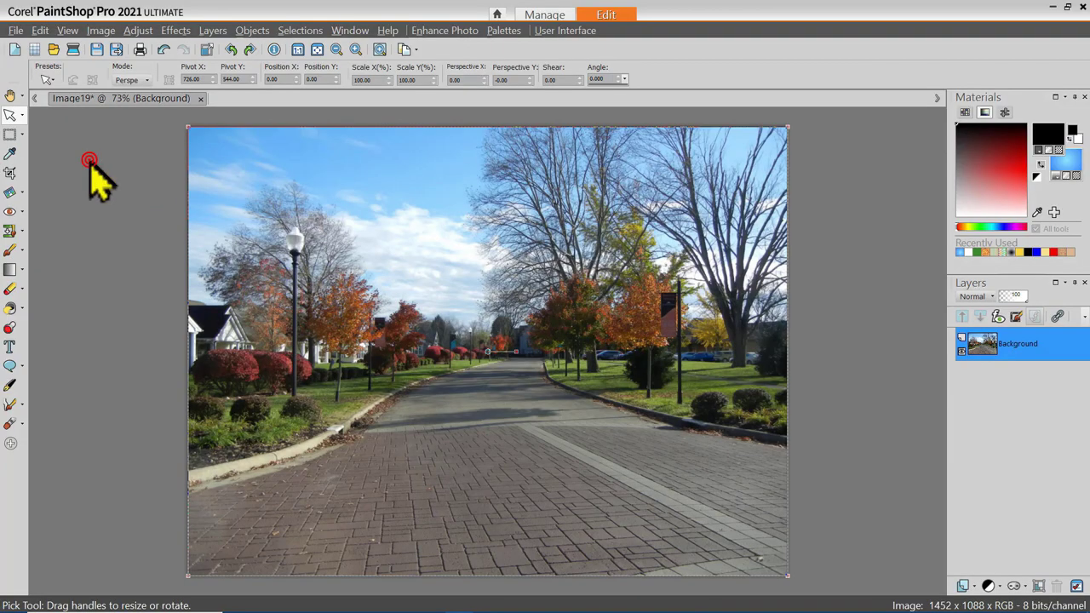
click(40, 30)
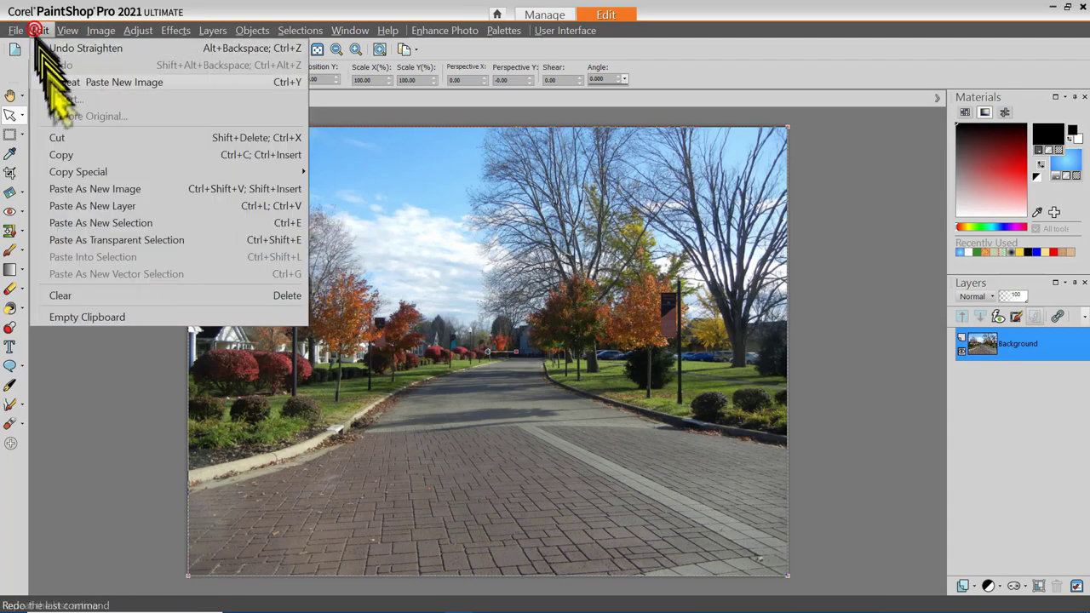
click(128, 191)
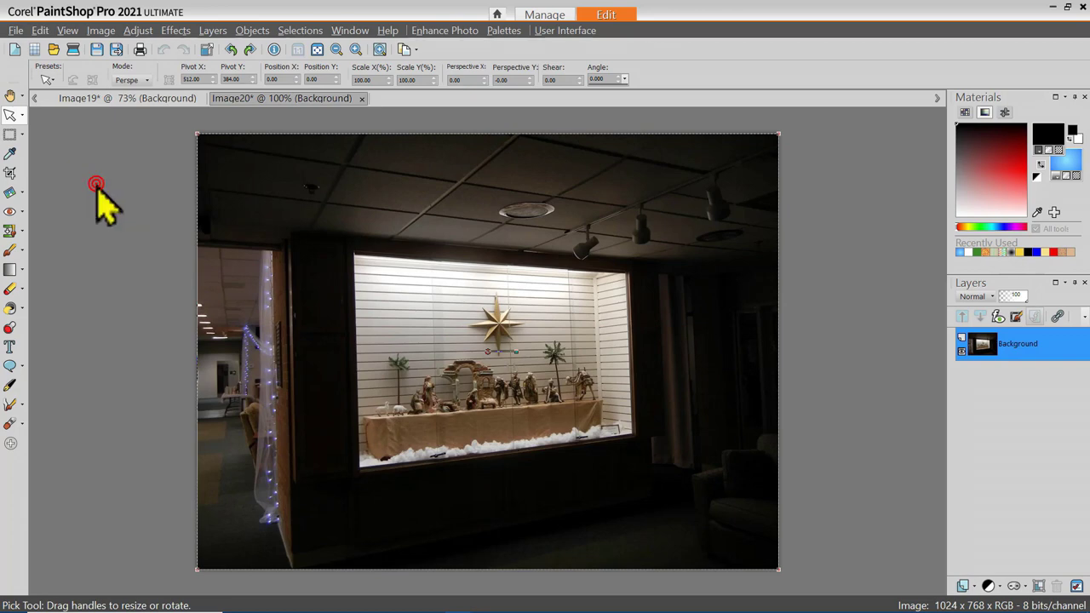
click(134, 100)
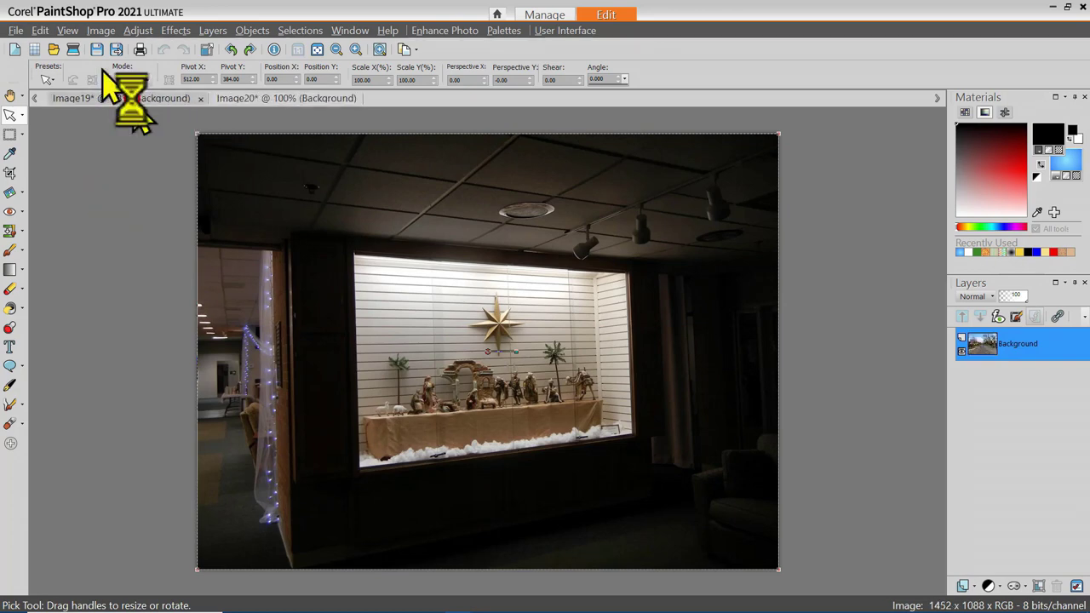
mouse_move(244, 93)
mouse_down()
mouse_move(219, 68)
mouse_move(255, 110)
mouse_up()
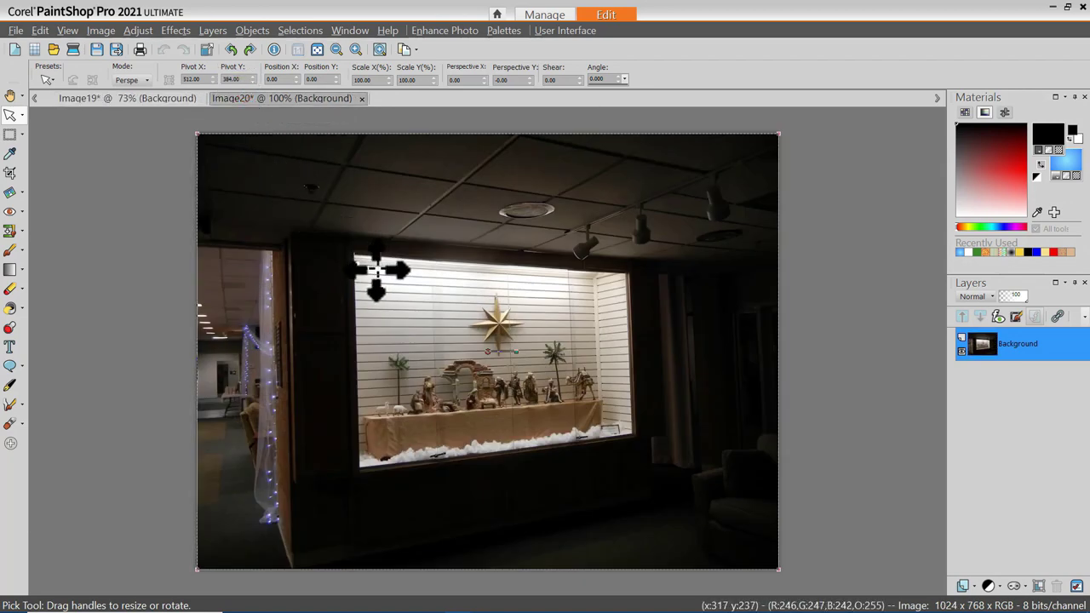
Apply Perspective Correction to the display case photo, matching the four perspective points to the corners of the lit window.
click(11, 189)
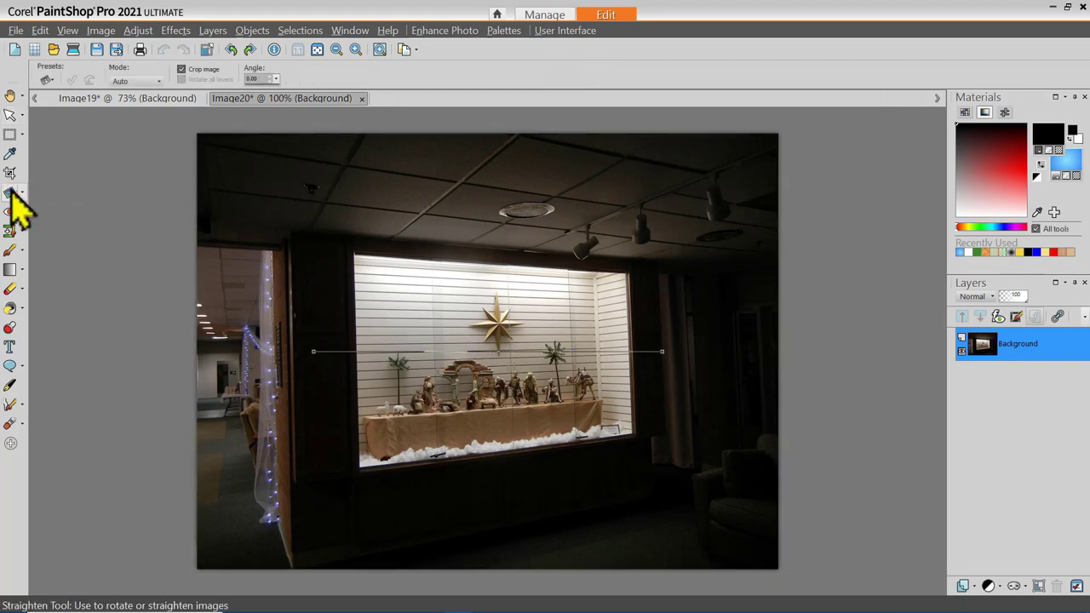
click(23, 194)
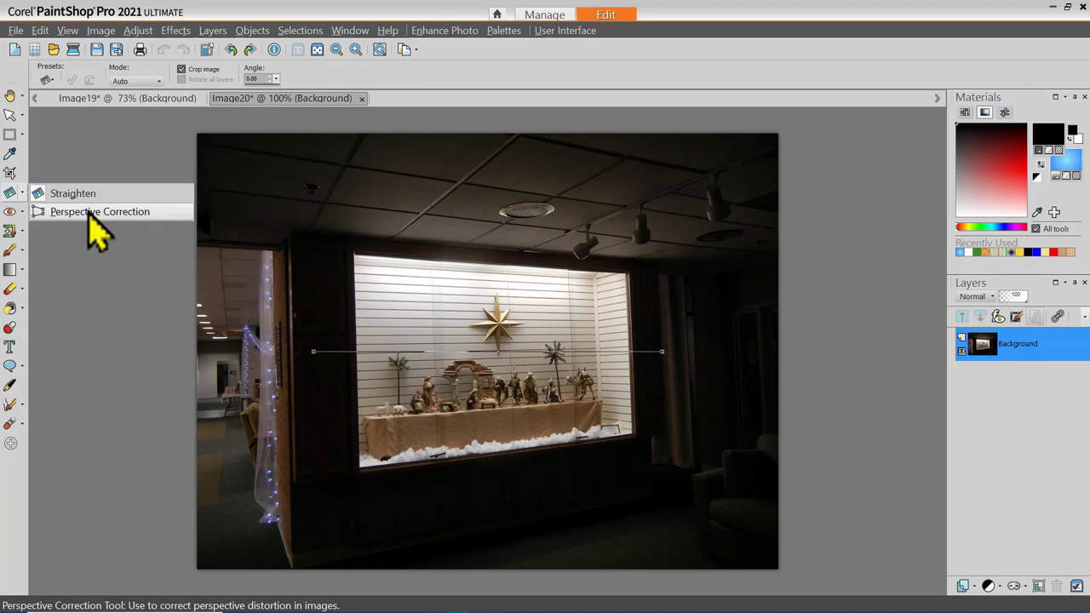
click(89, 213)
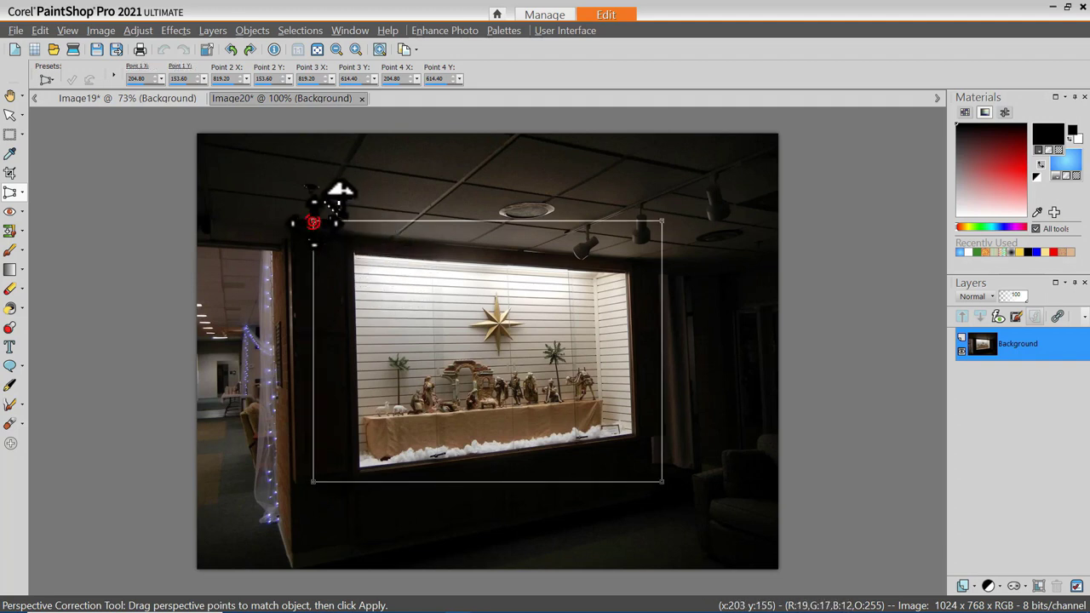
drag(313, 222, 354, 254)
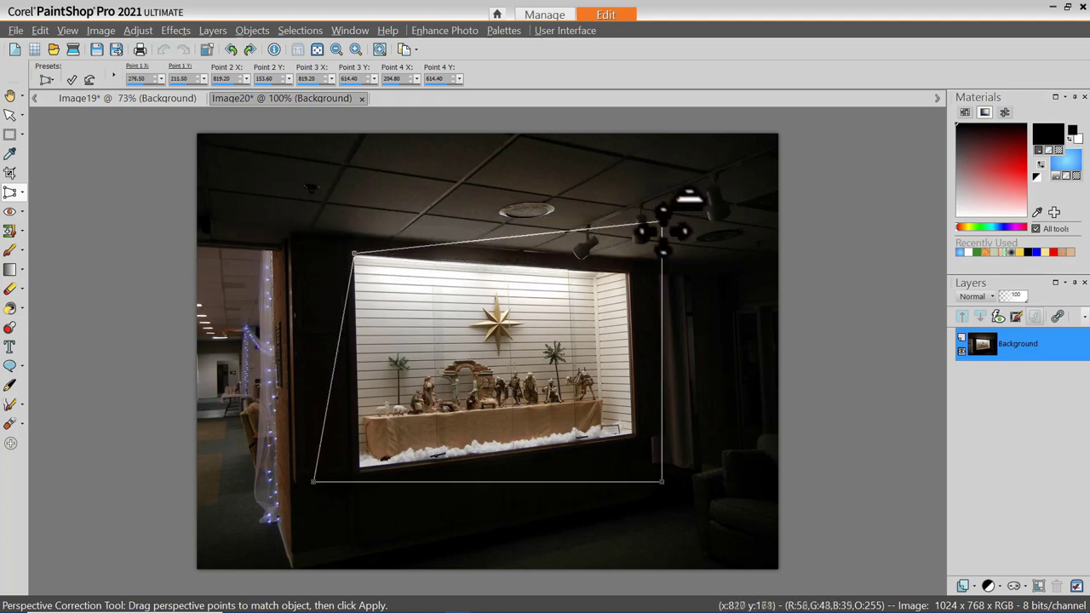
drag(662, 223, 626, 274)
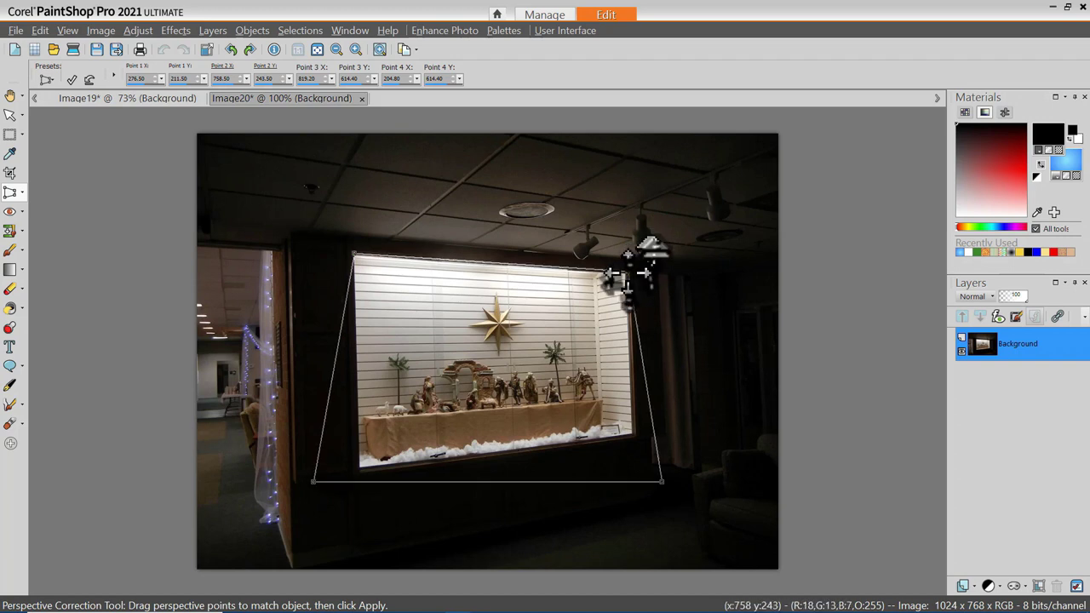
drag(660, 480, 636, 433)
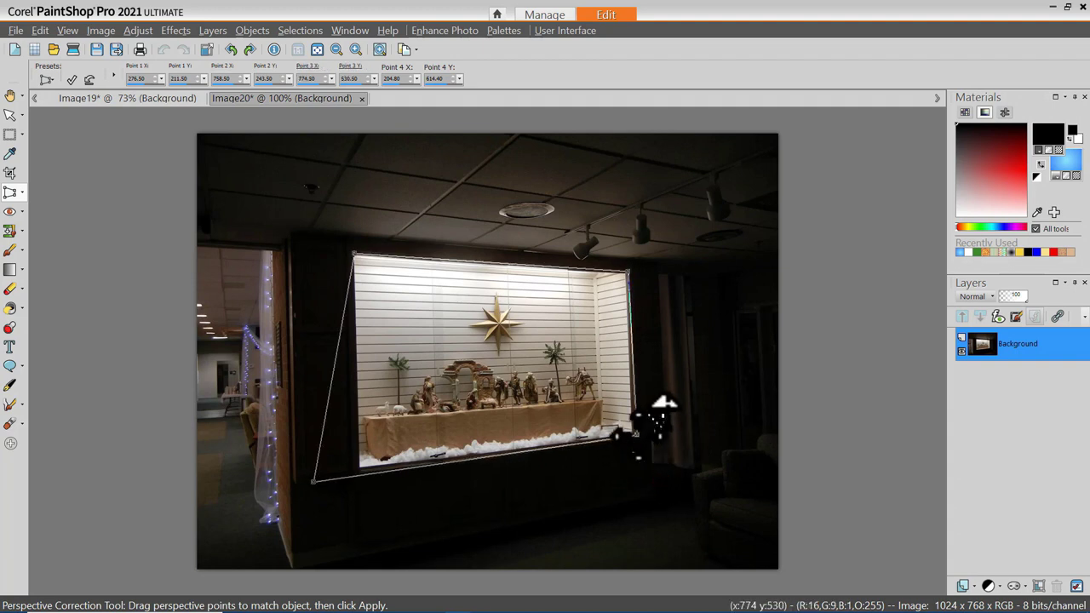
drag(314, 480, 356, 470)
scroll(685, 435, up, 2)
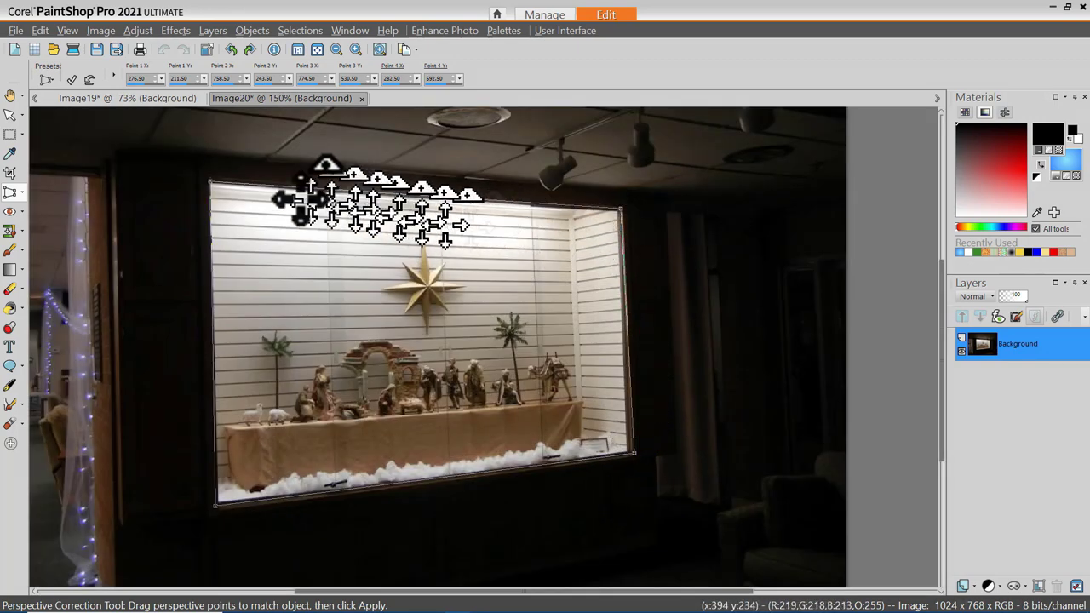
drag(215, 504, 217, 503)
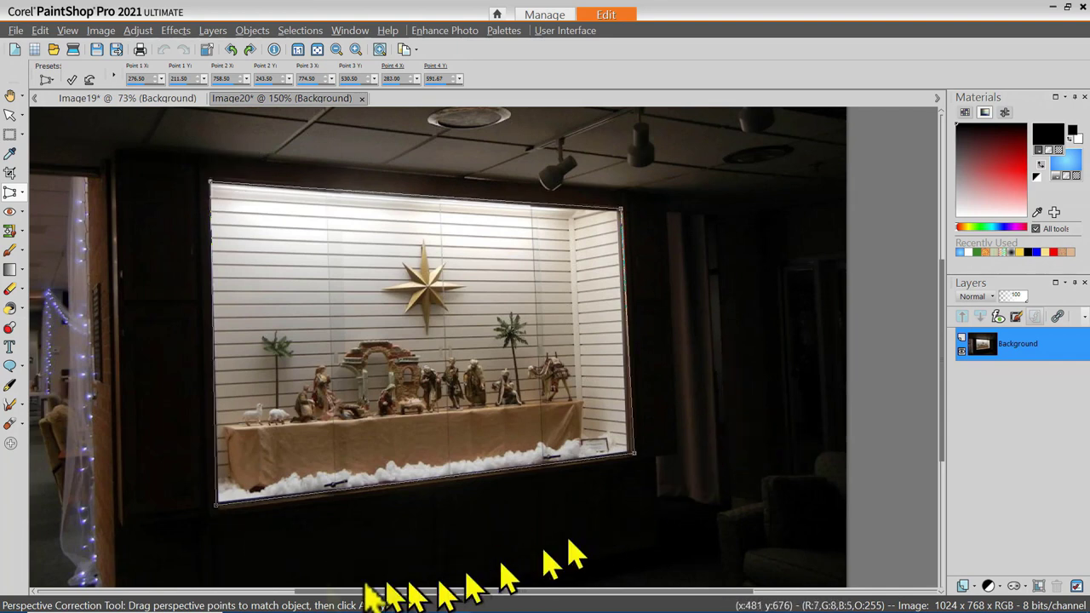
click(73, 80)
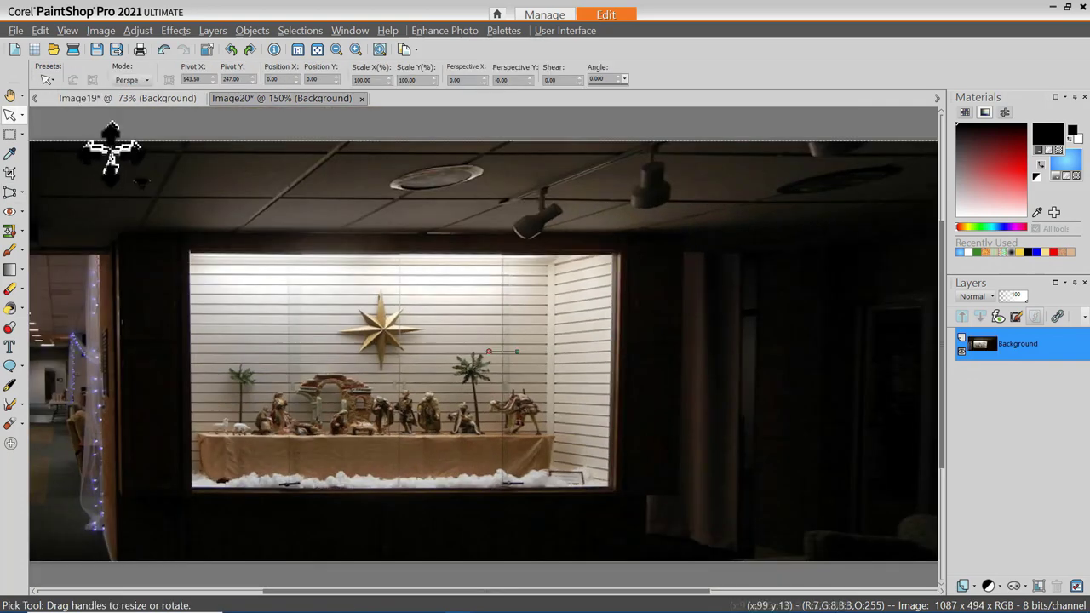
Crop the display case's back wall and nativity scene free form to about 432 x 267 pixels as a new image.
click(10, 175)
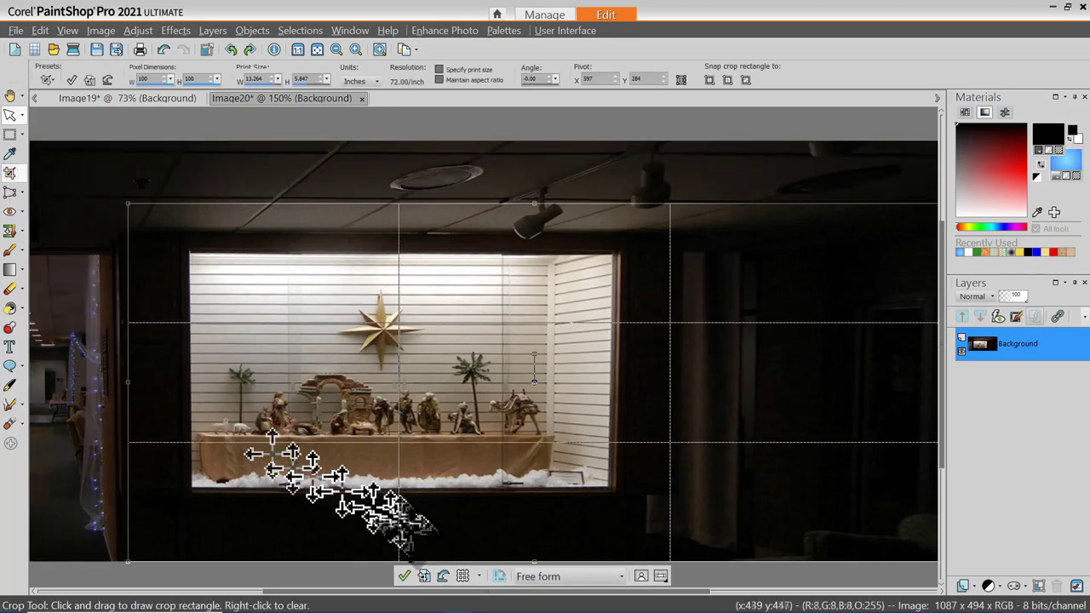
click(439, 579)
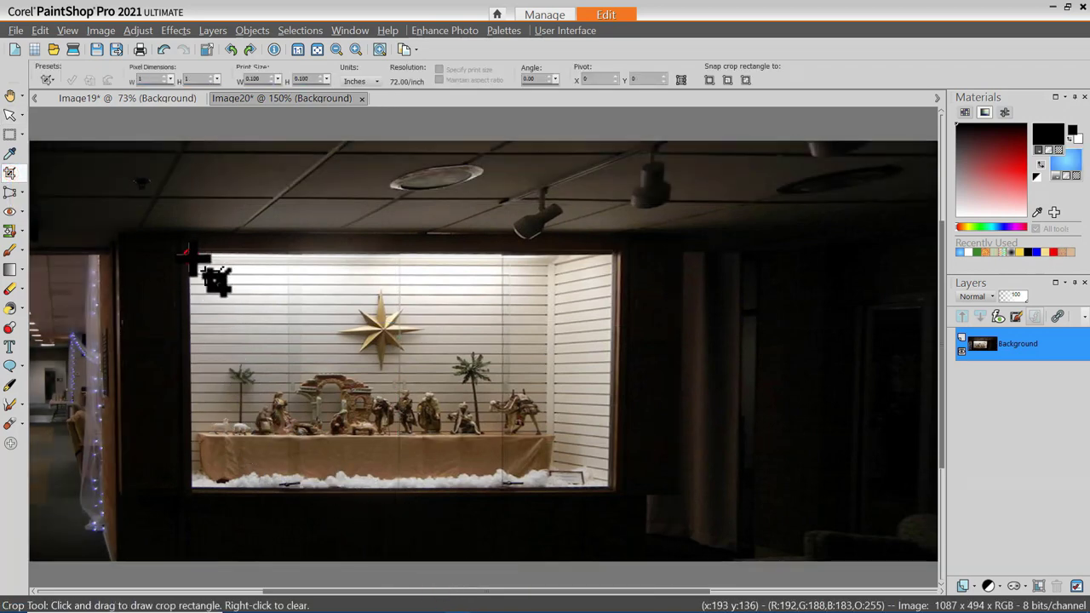
drag(189, 256, 558, 486)
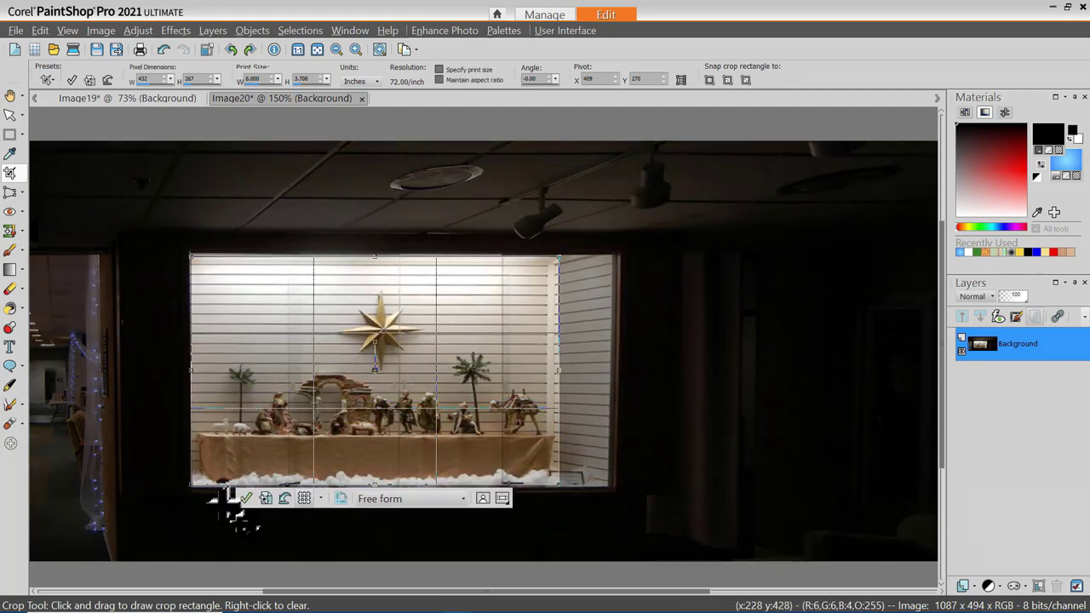
click(266, 500)
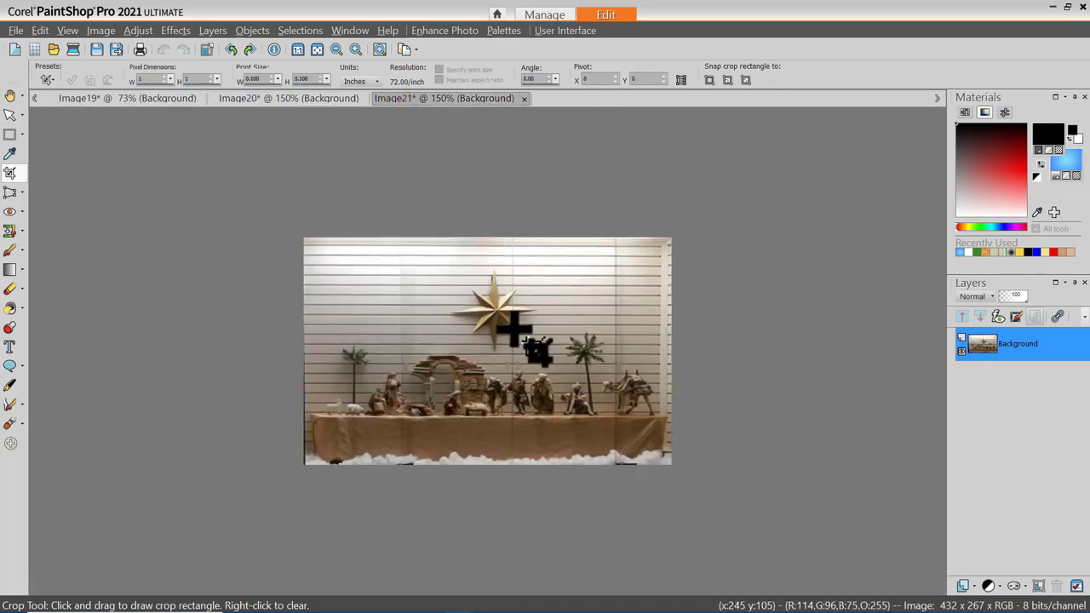
Trim the dark strip off the left edge of the new nativity image, cropping it to about 429 x 267 pixels.
click(285, 109)
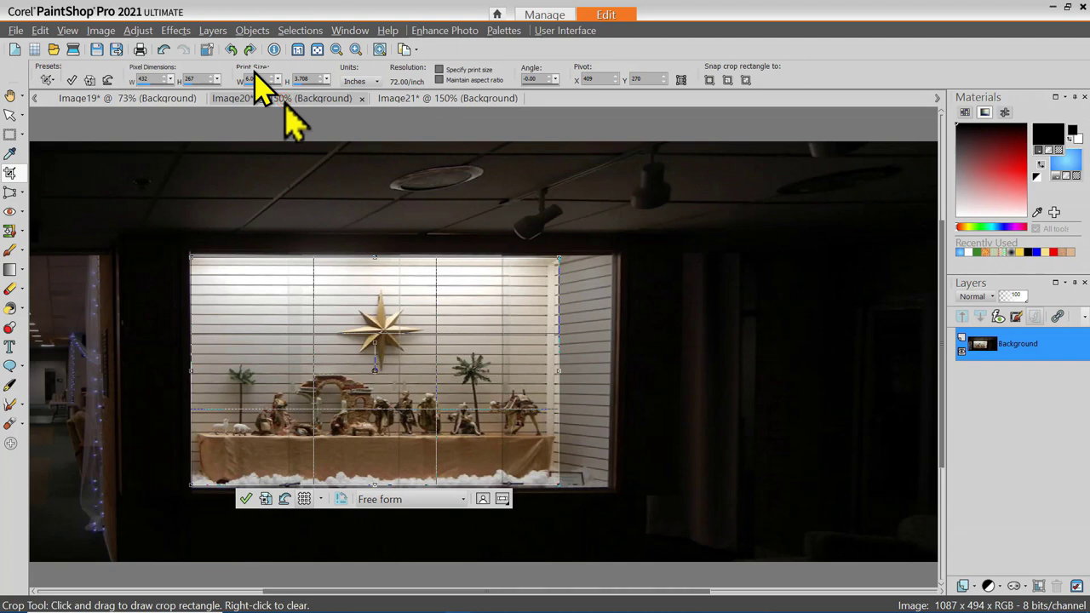
click(422, 99)
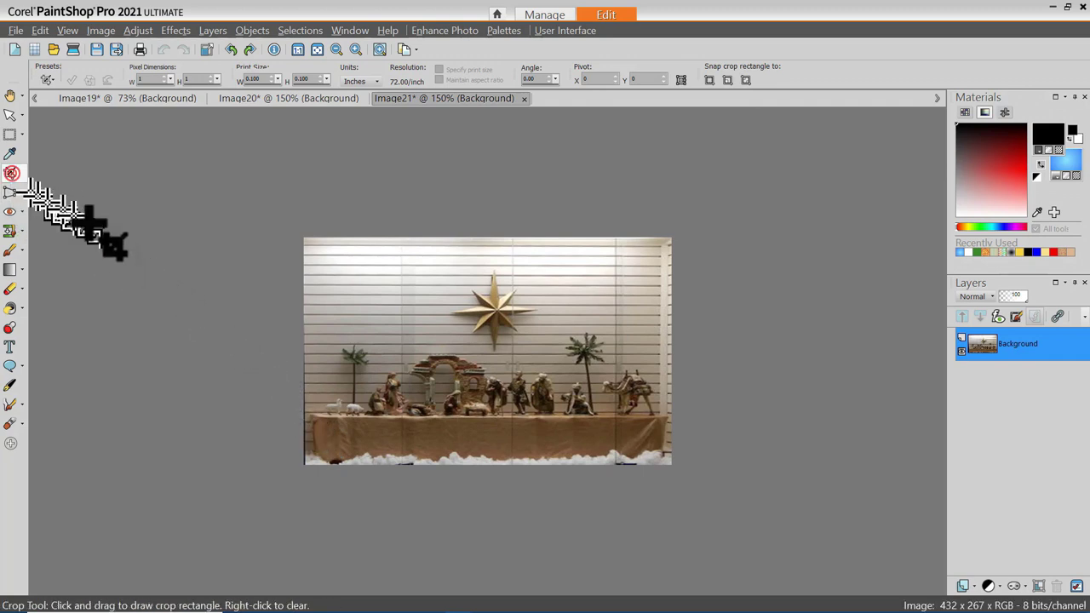
drag(288, 220, 722, 472)
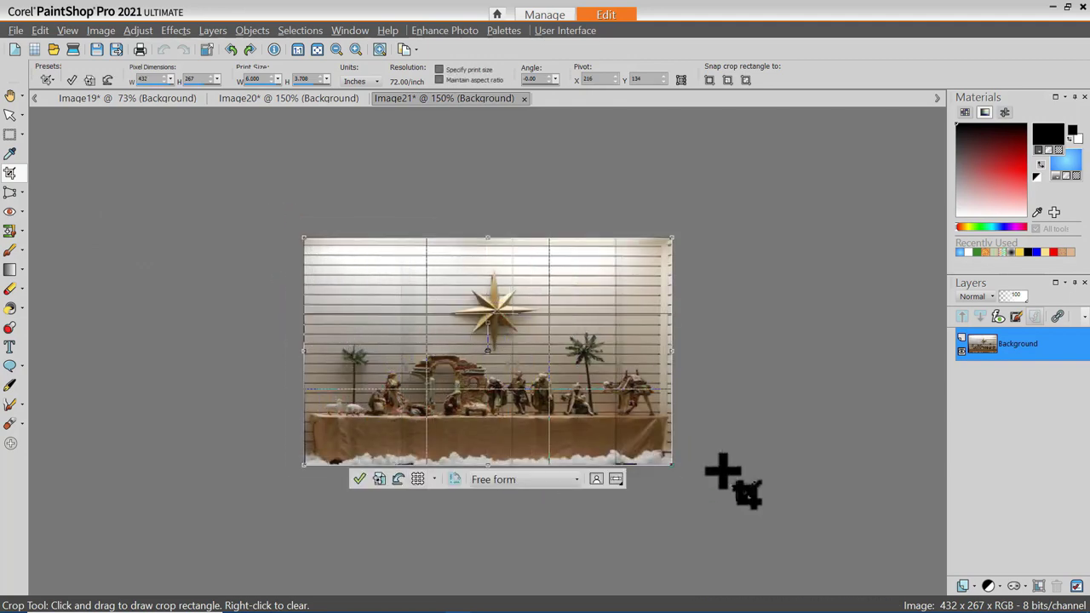
drag(305, 350, 307, 351)
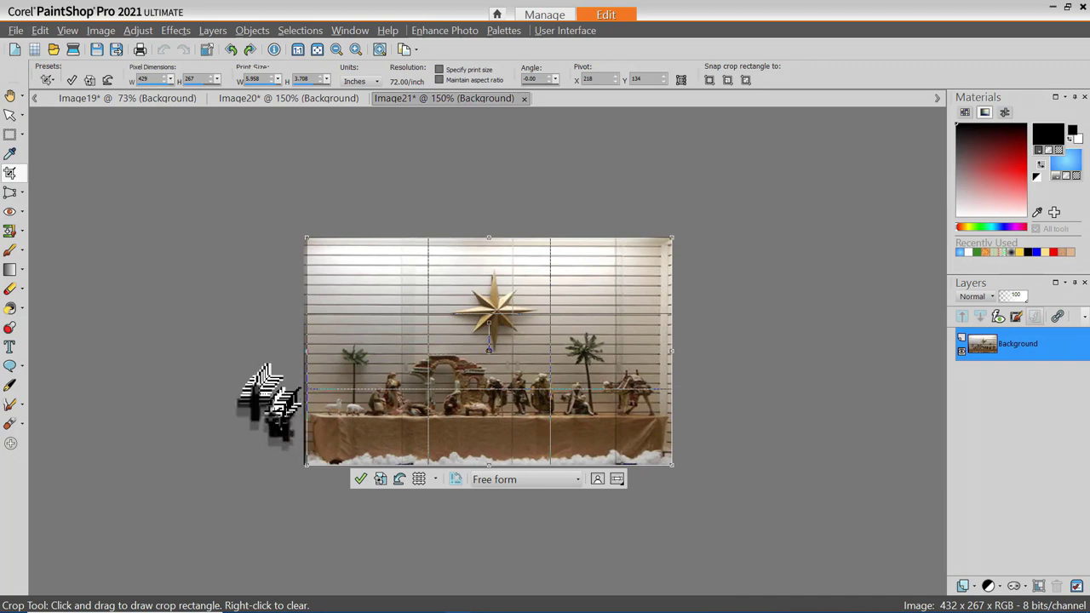
click(360, 479)
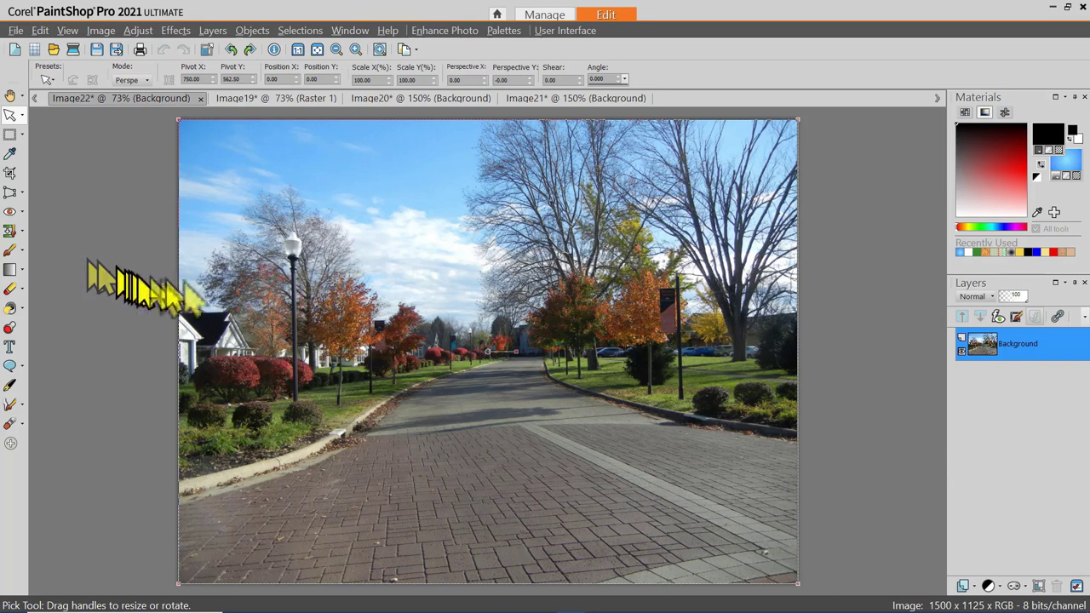
click(366, 349)
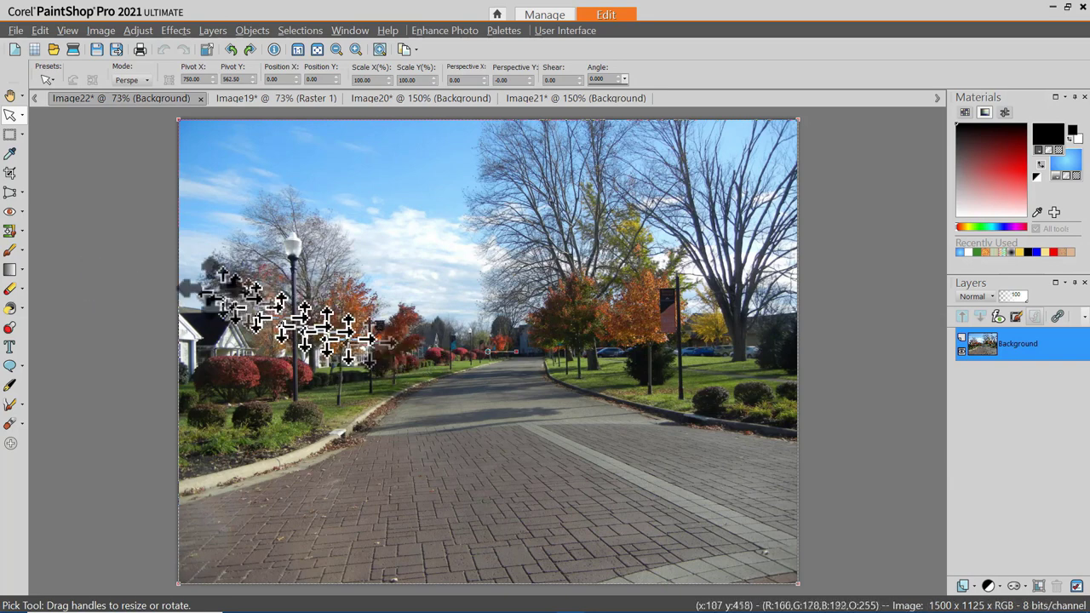
Review the Straighten and Perspective Correction options and the street and display case images before and after correction.
click(21, 197)
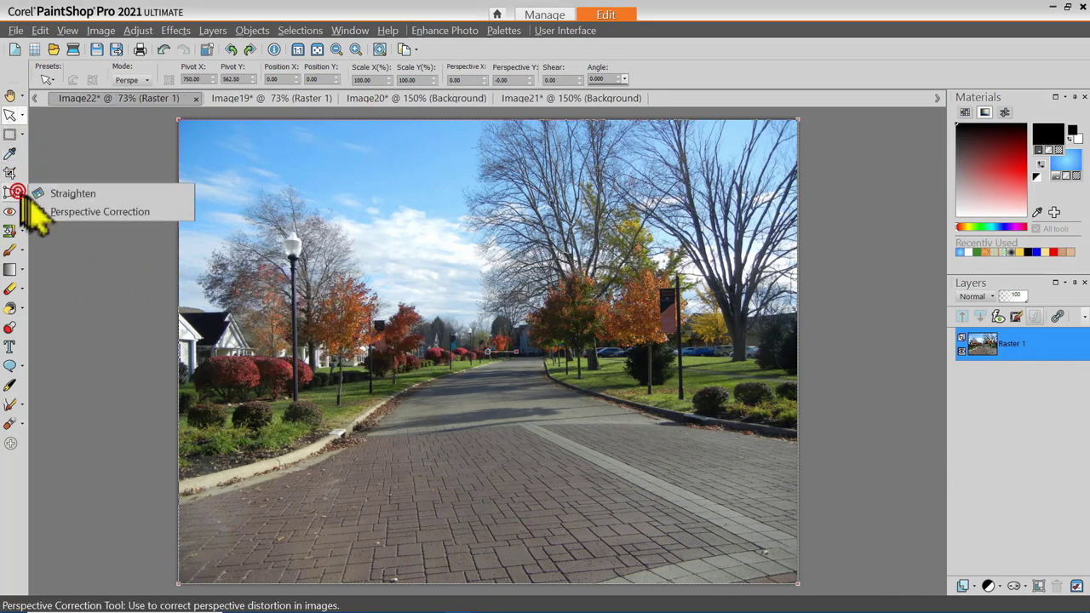
click(76, 194)
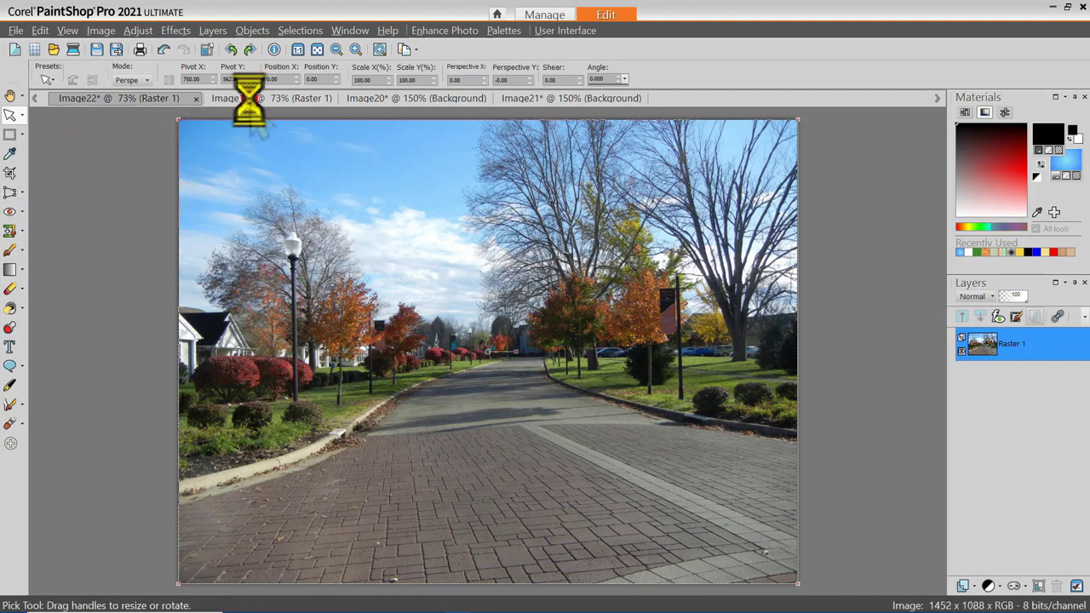
click(251, 99)
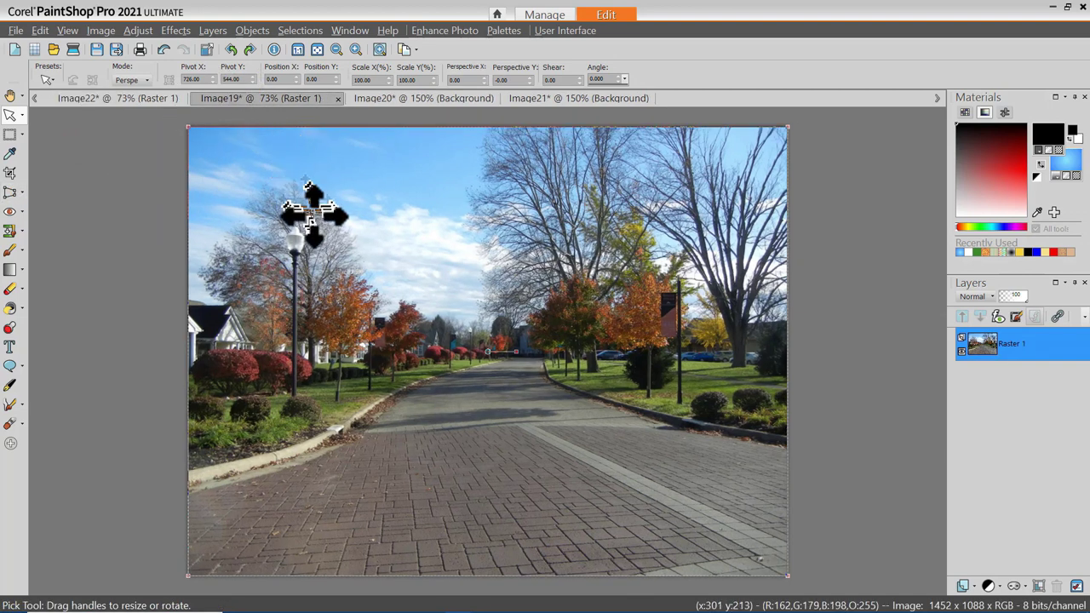
key(ctrl+Tab)
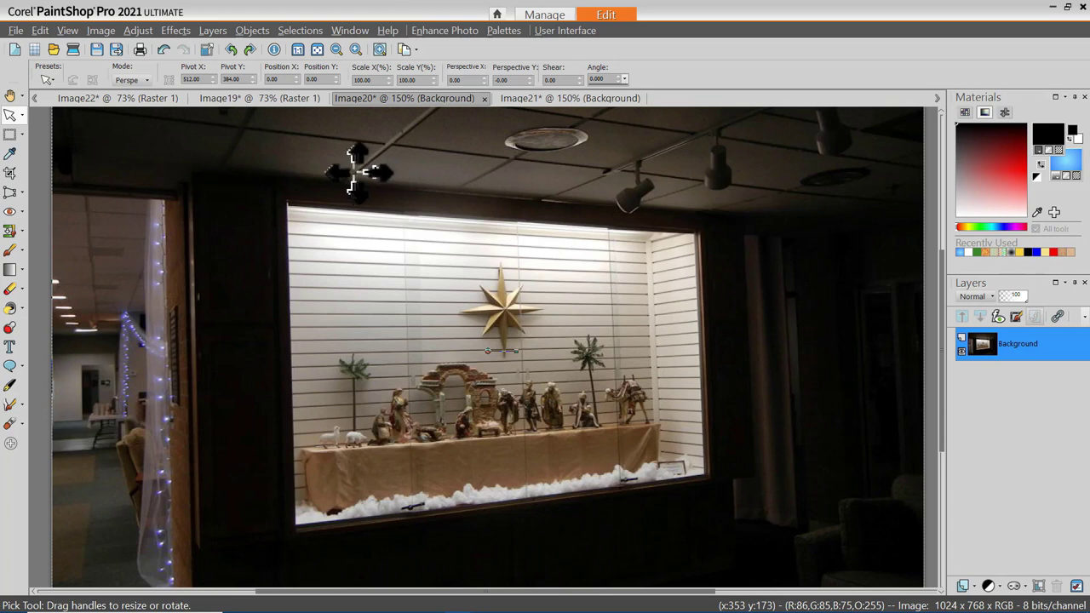
click(23, 191)
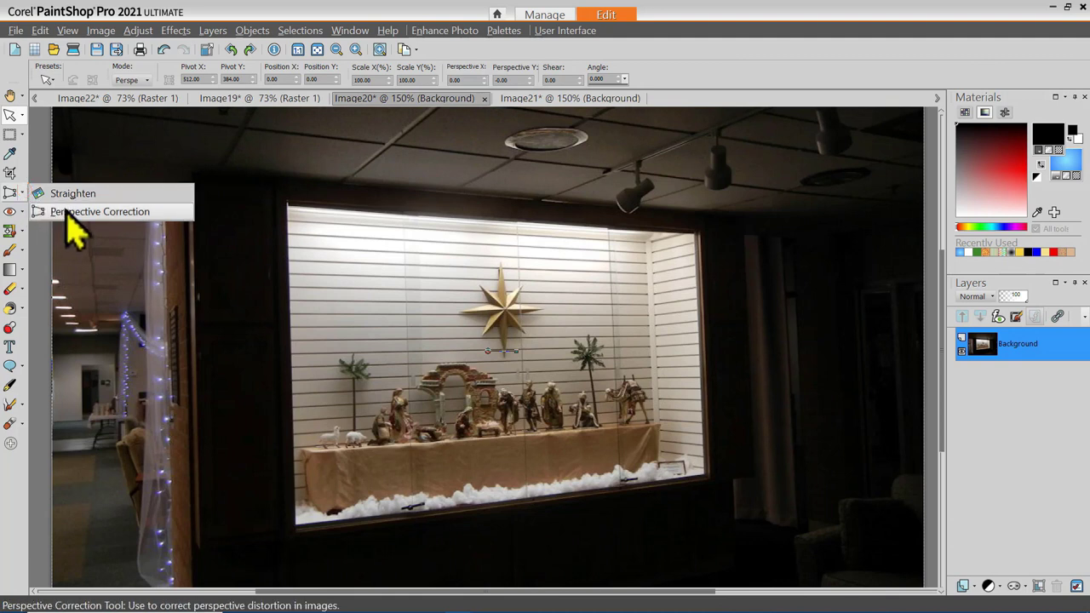
click(544, 100)
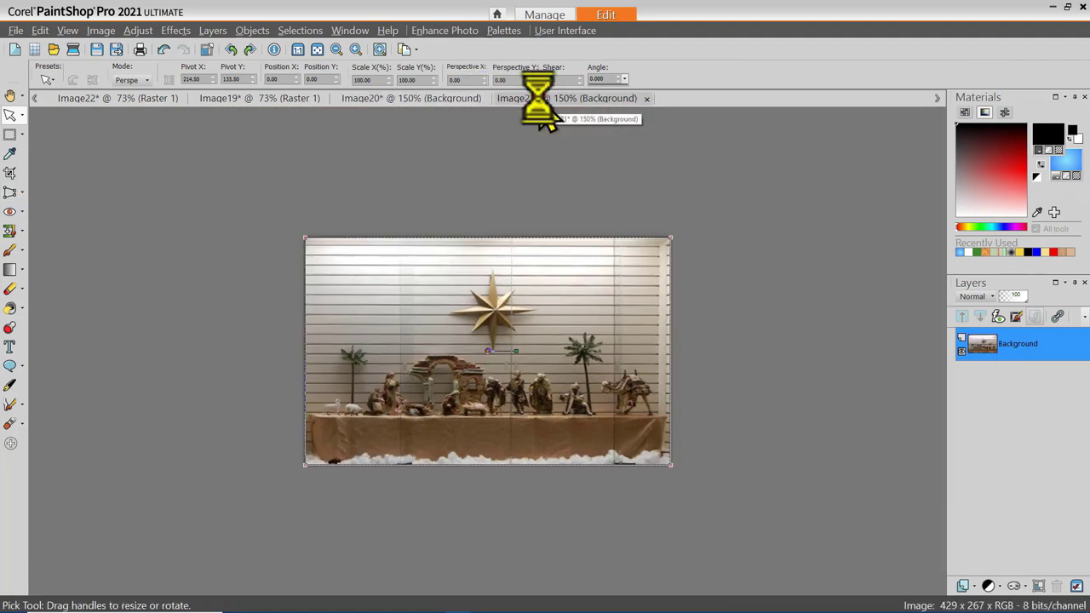
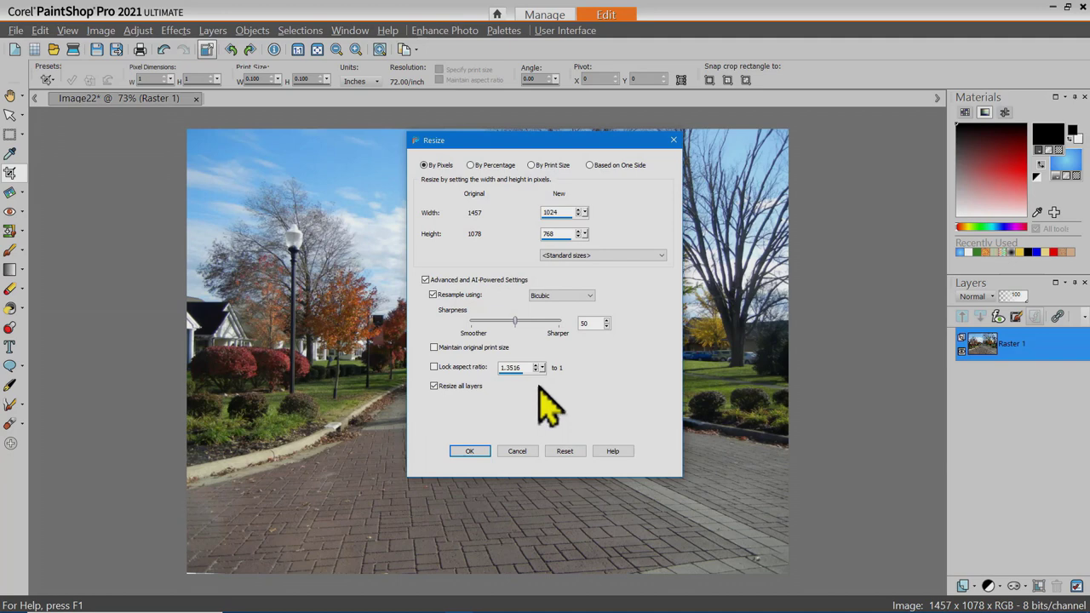
Resize the street photo to 600 pixels wide with the aspect ratio locked.
click(434, 367)
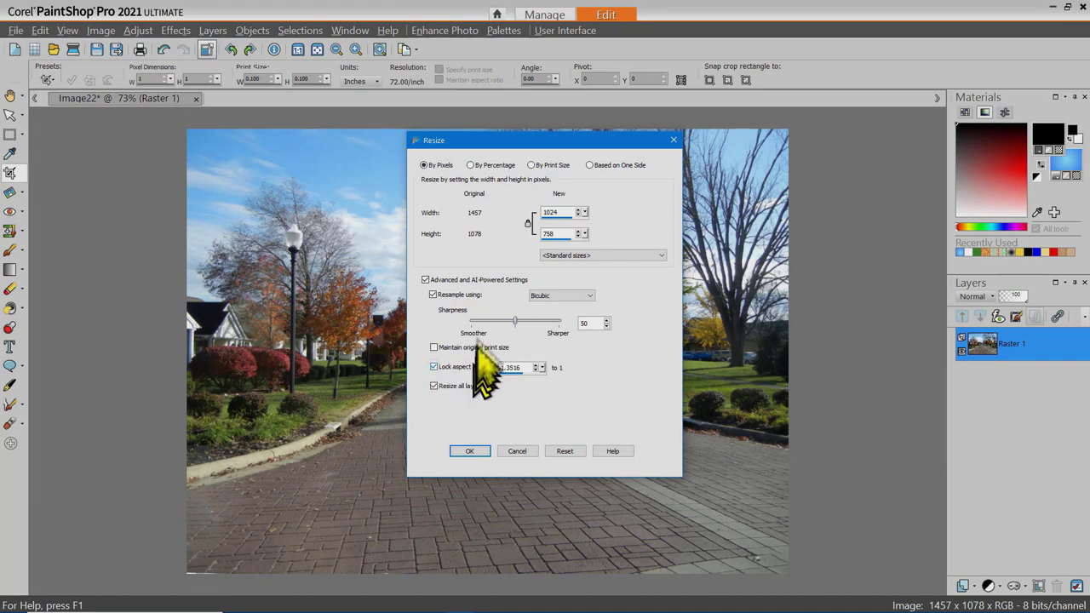
double_click(559, 210)
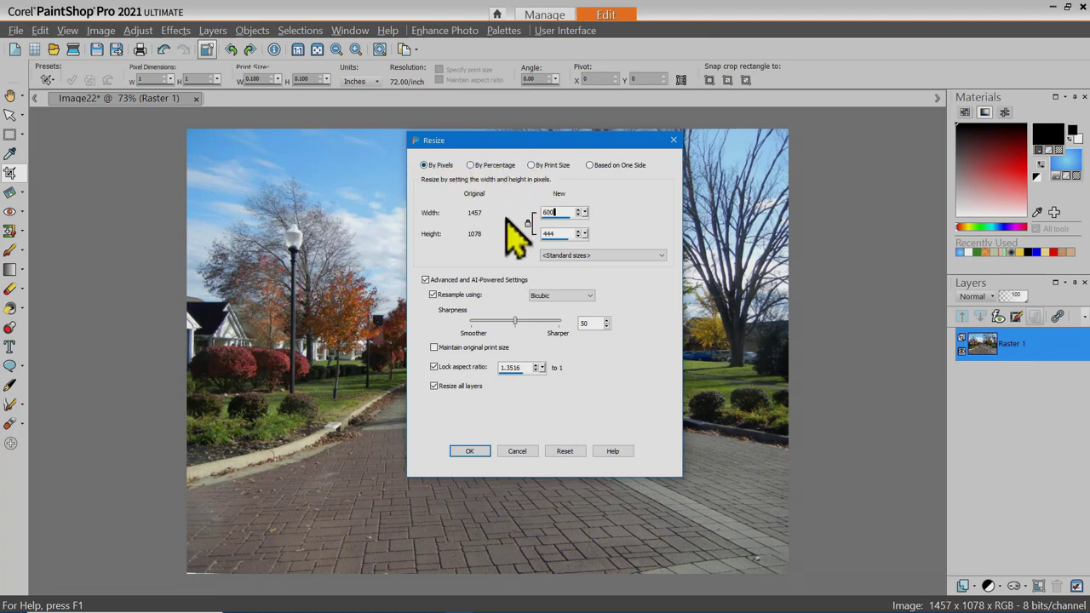
click(469, 451)
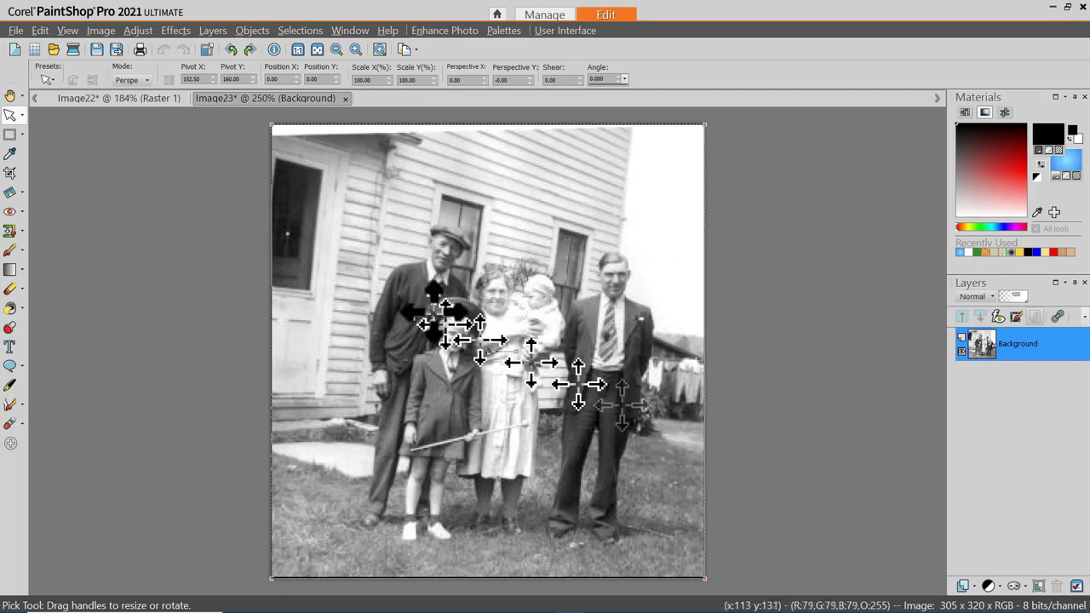
Inspect the black-and-white family photo's detail and straighten the photo by an angle of 4.62 degrees.
scroll(522, 352, up, 1)
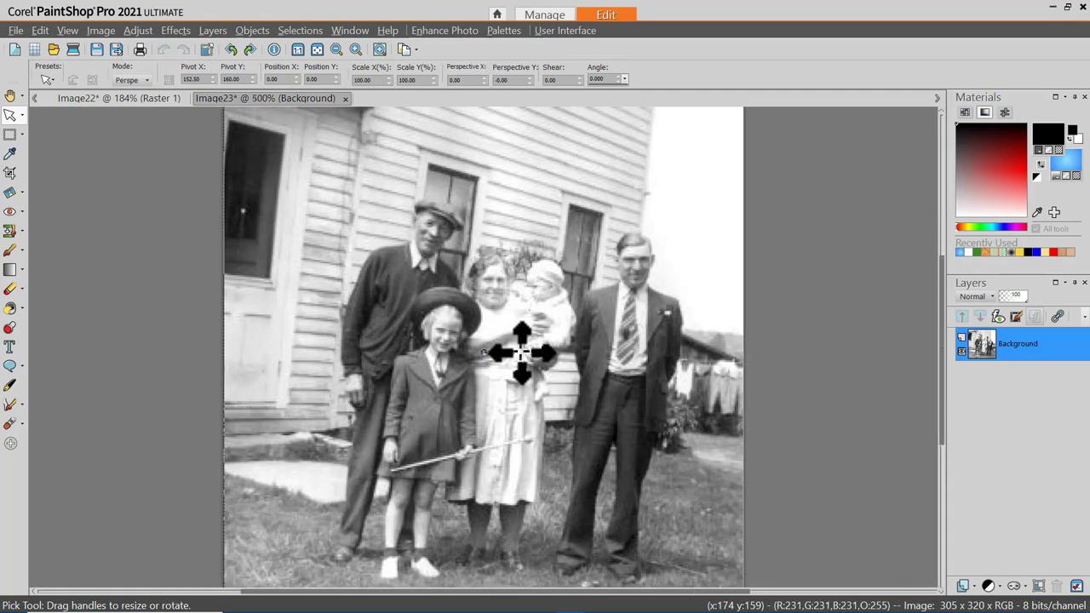
scroll(521, 352, up, 2)
scroll(522, 351, up, 1)
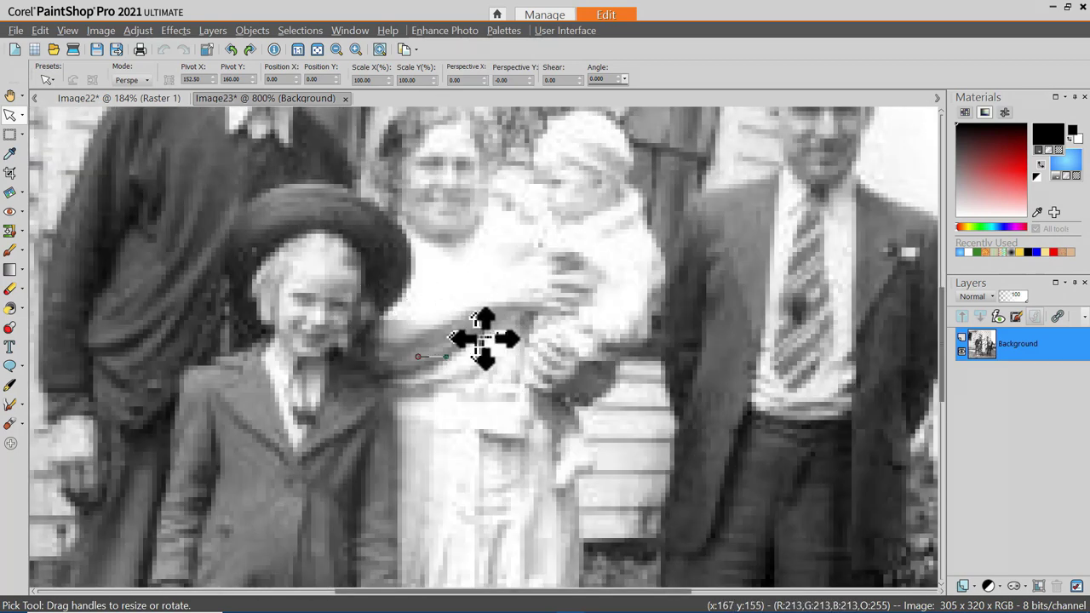
scroll(486, 339, down, 4)
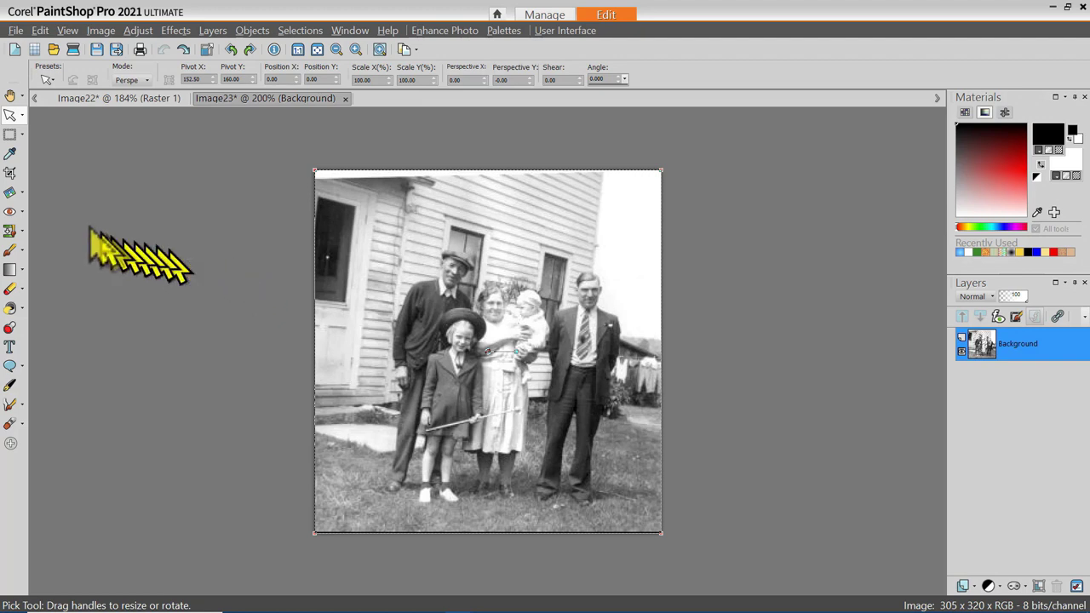
click(22, 197)
click(59, 194)
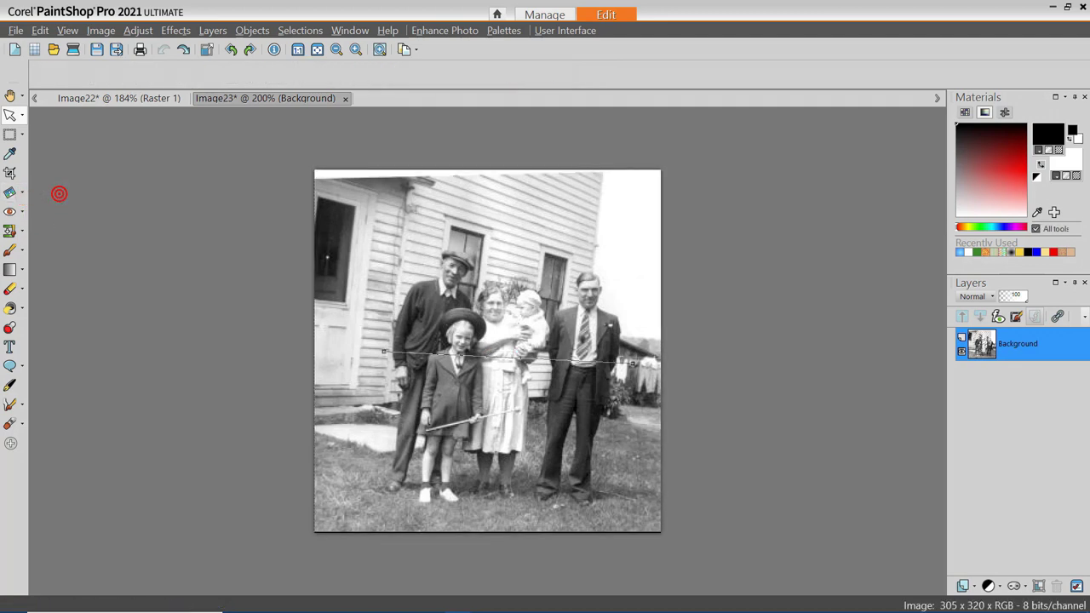
drag(633, 363, 647, 372)
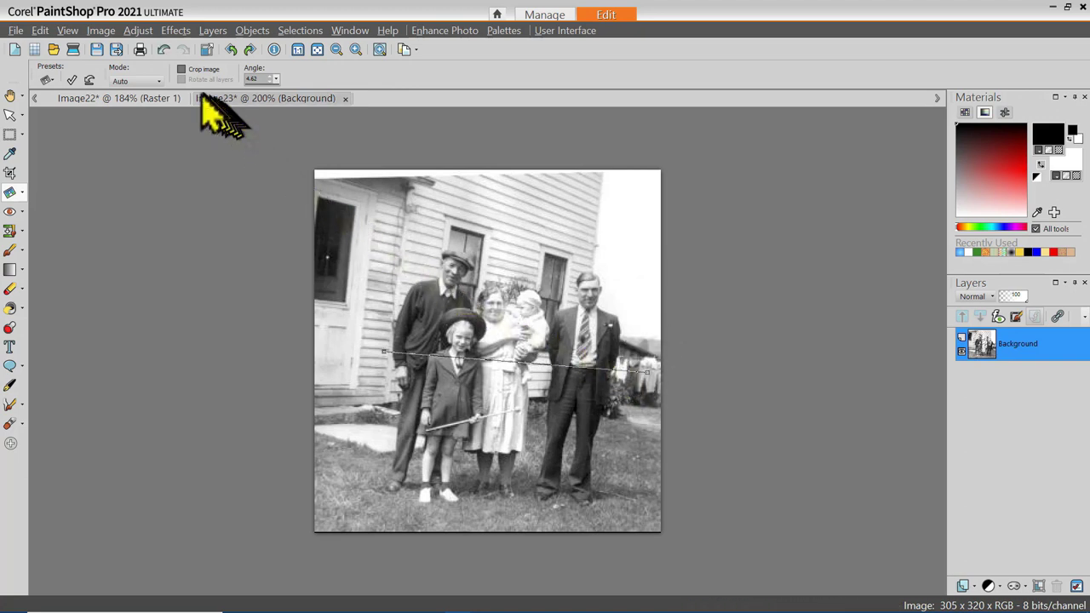
click(72, 80)
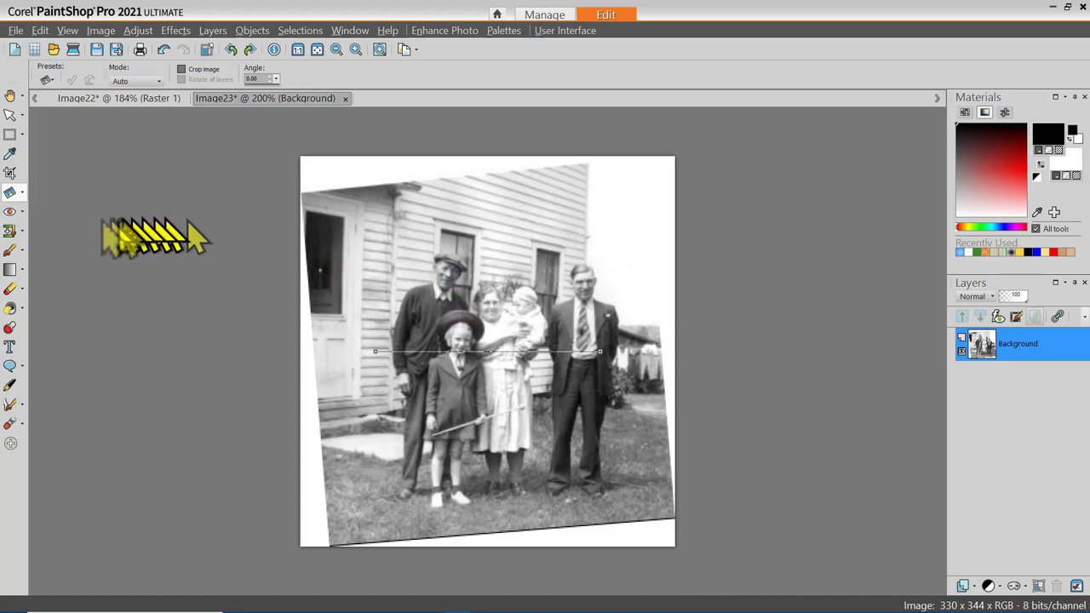
Crop the straightened family photo free form around the people to about 247 x 250 pixels.
click(9, 173)
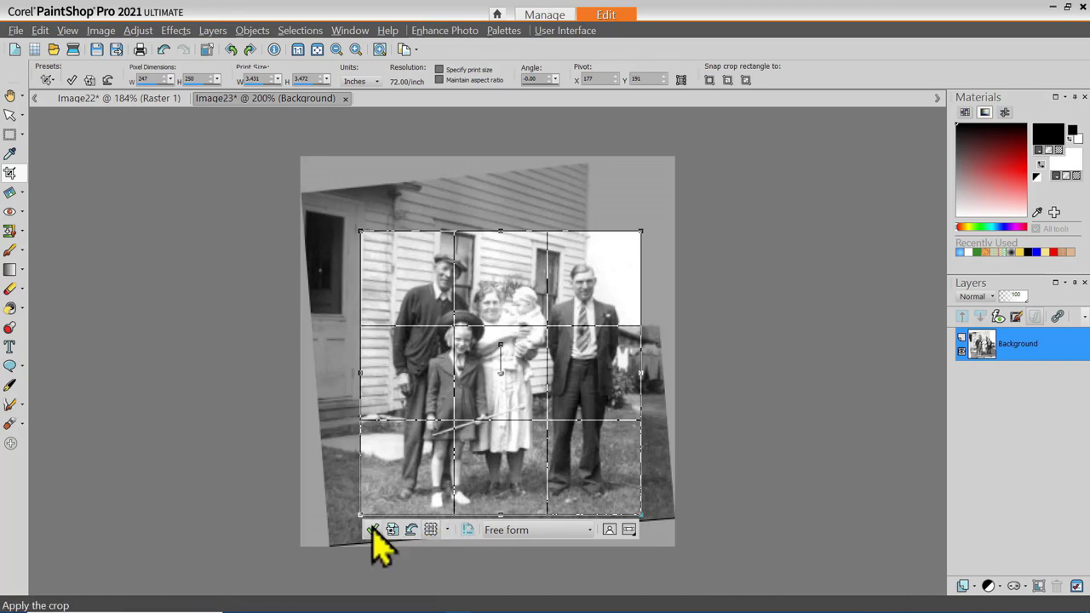
click(372, 528)
scroll(432, 467, up, 1)
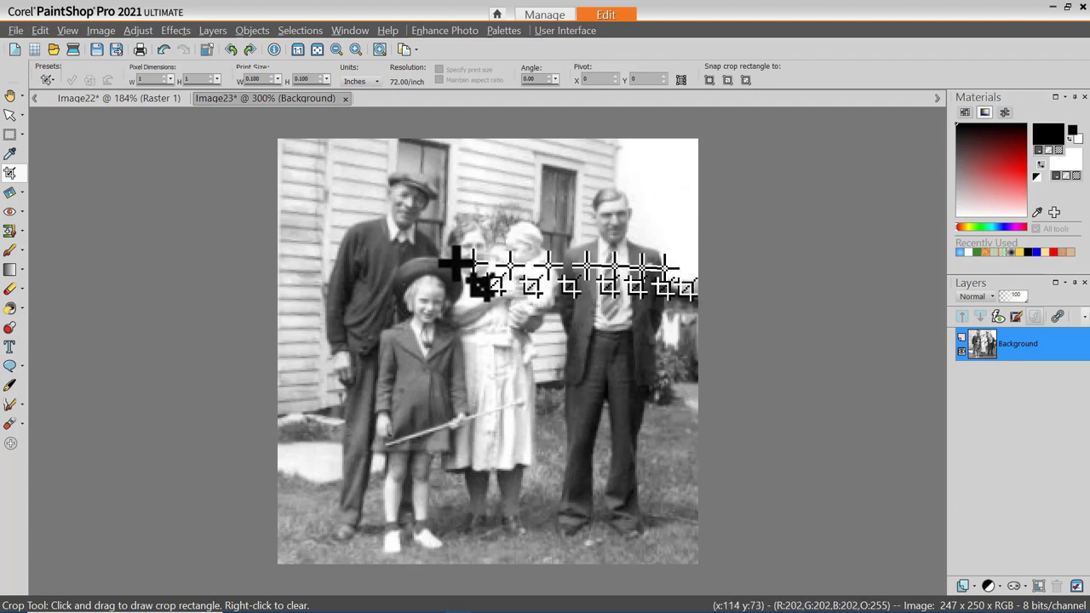
Enlarge the cropped family photo to 1024 x 1036 pixels using AI-Powered resampling in Photorealistic mode without noise reduction.
click(206, 49)
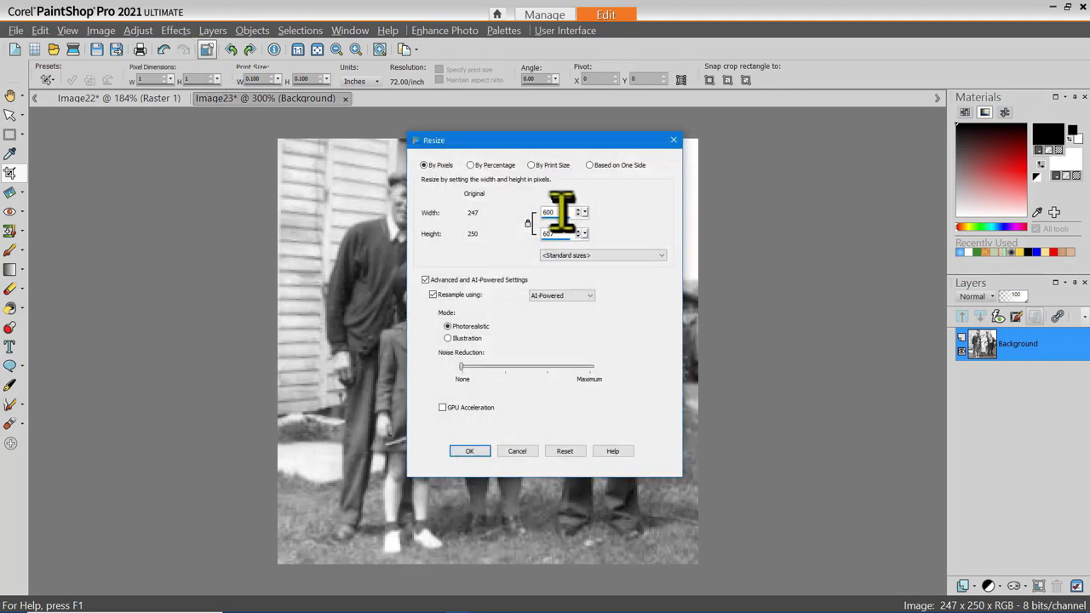
drag(555, 212, 525, 213)
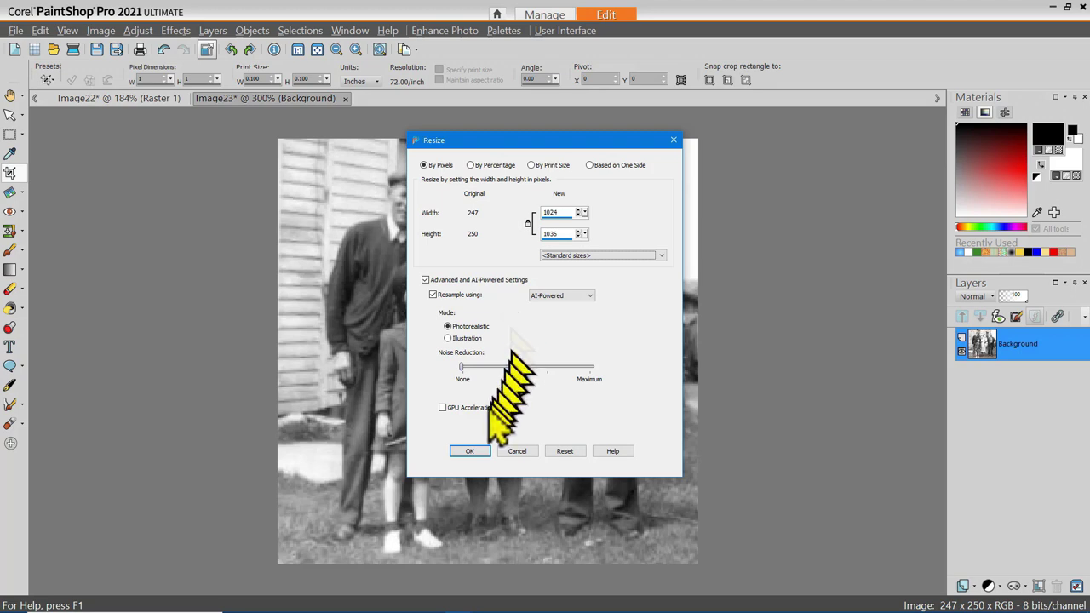
click(472, 451)
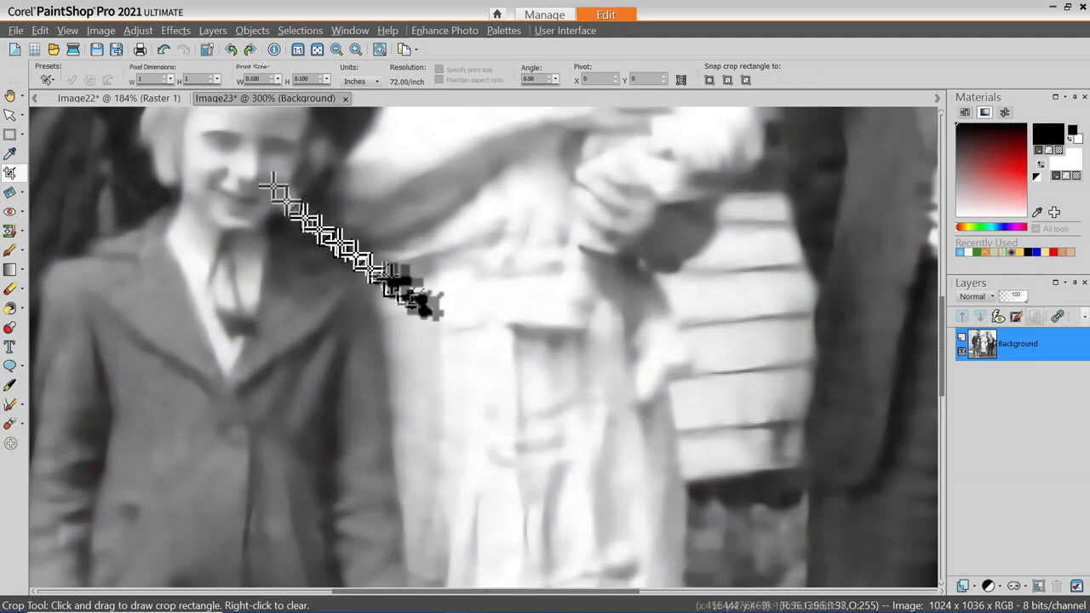
scroll(424, 284, down, 2)
scroll(425, 284, down, 2)
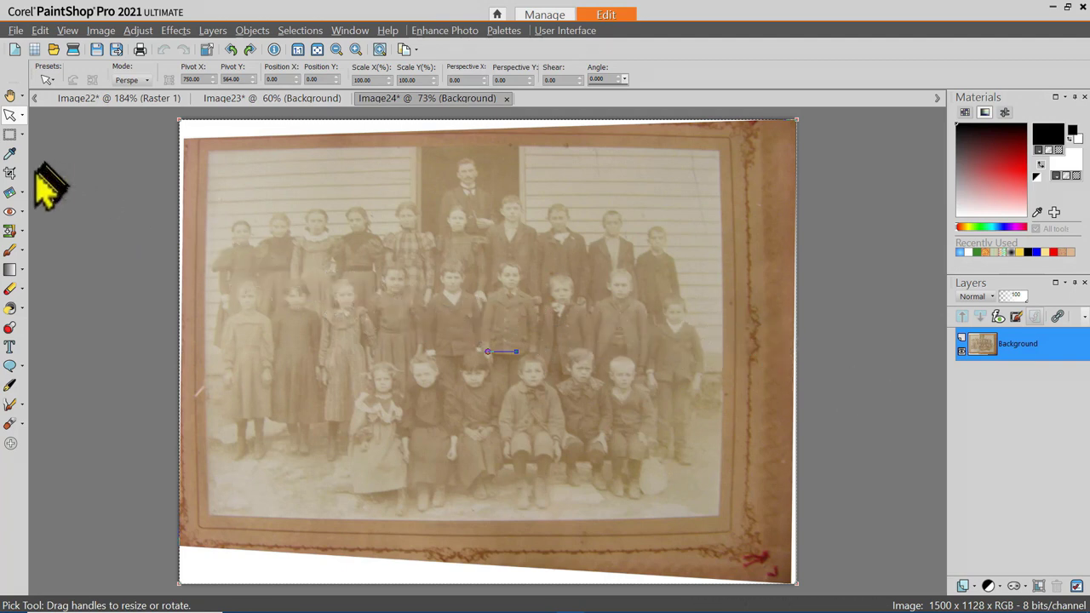
Crop the faded class photo free form inside its brown mount to about 1217 x 866 pixels.
click(10, 174)
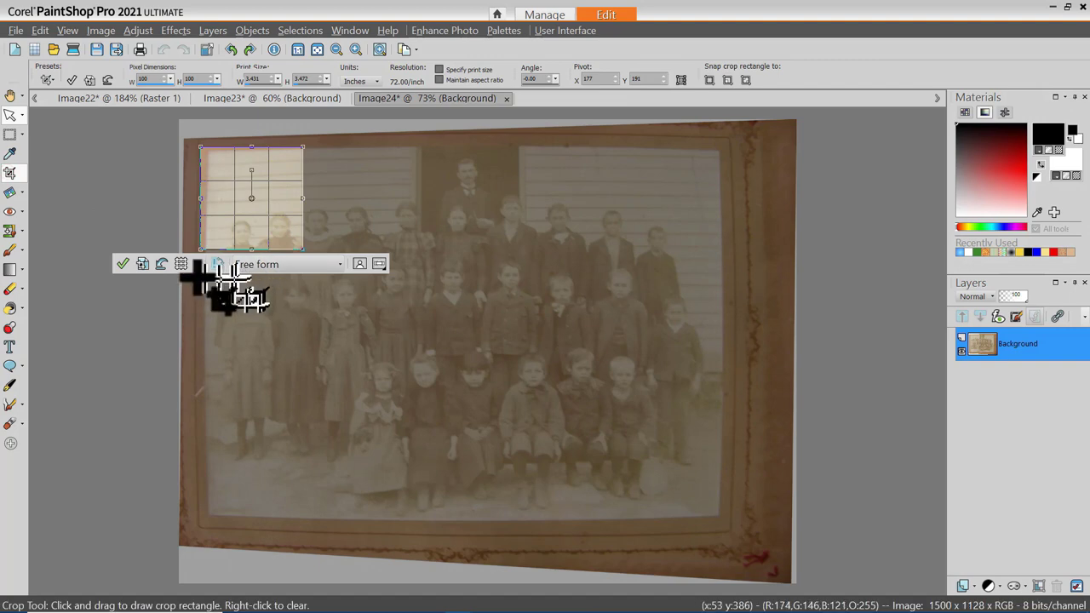
click(158, 265)
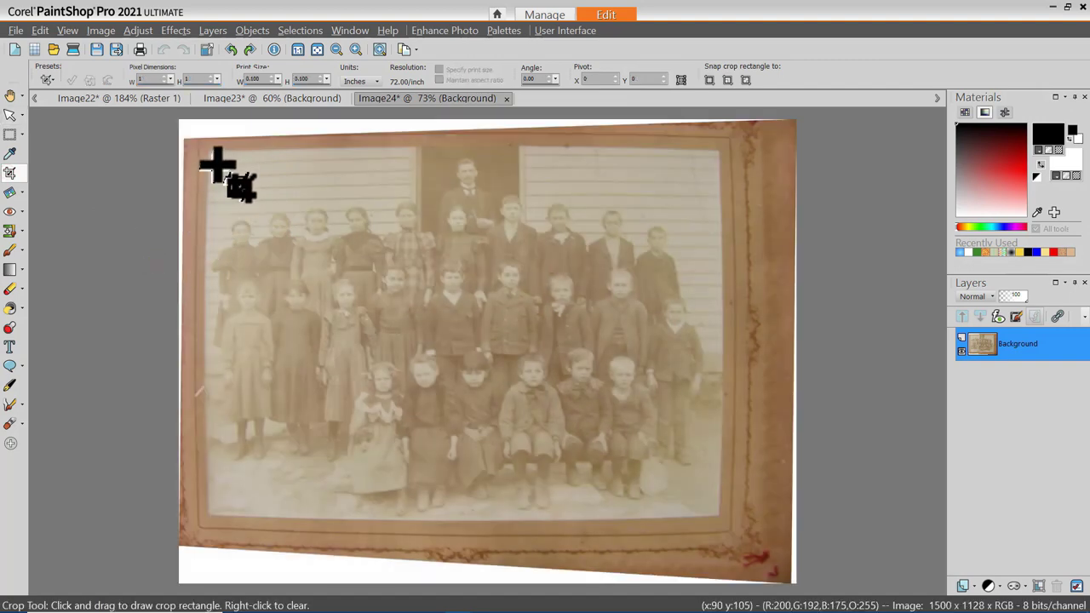
drag(217, 162, 711, 514)
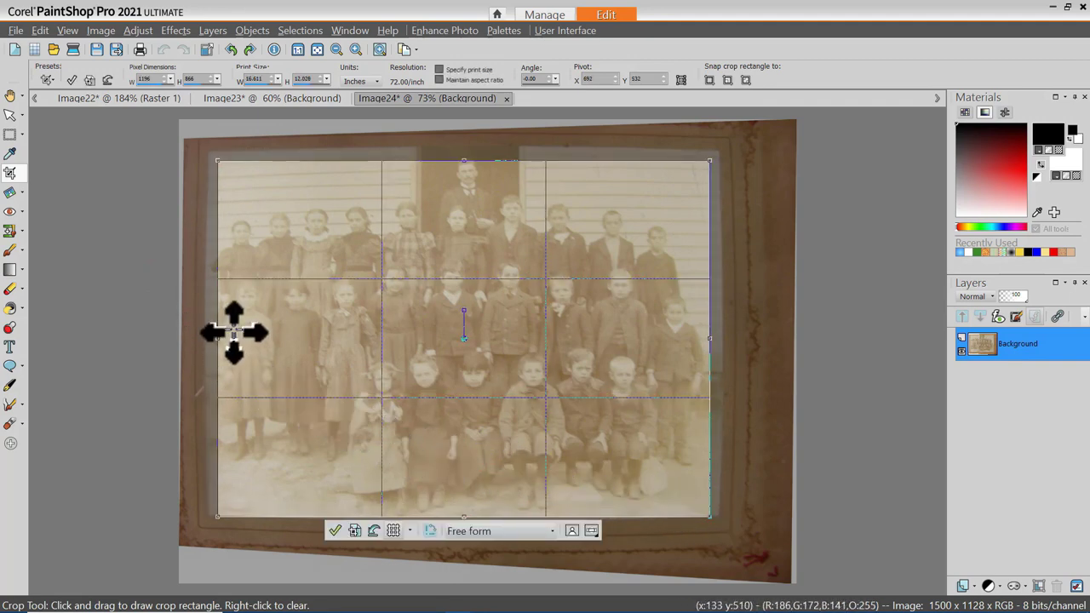
drag(218, 341, 209, 339)
click(330, 530)
scroll(400, 393, down, 1)
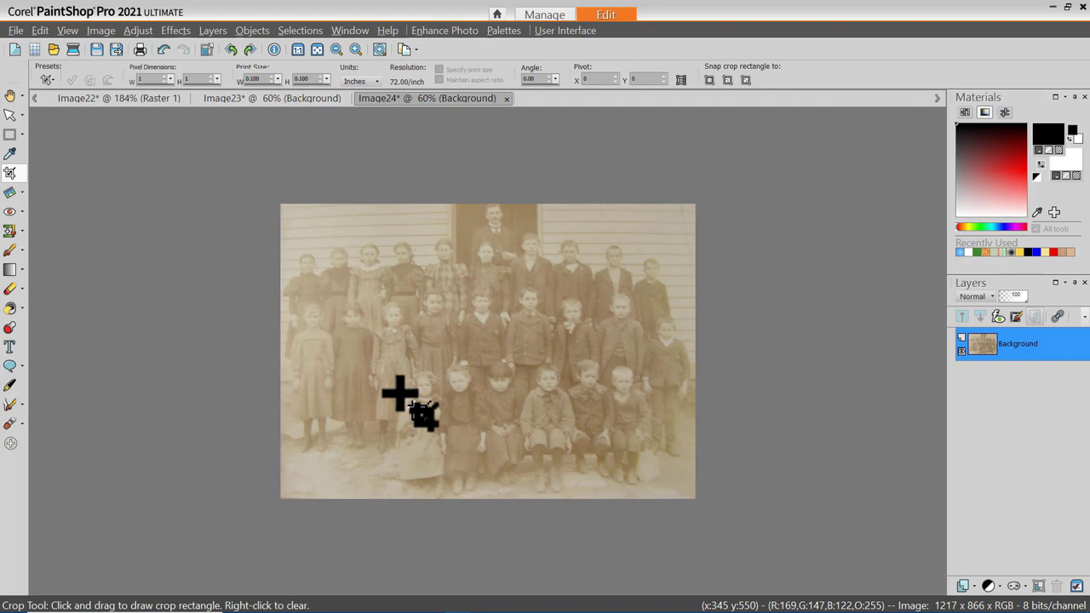
Try the One Step Photo Fix on the cropped class photo.
scroll(400, 393, up, 1)
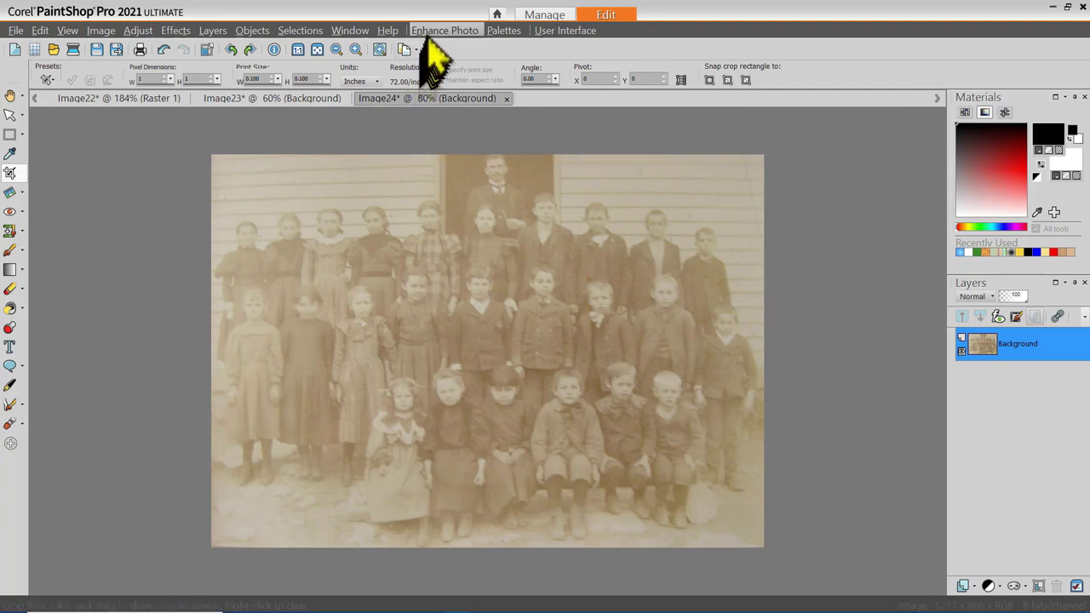
click(454, 30)
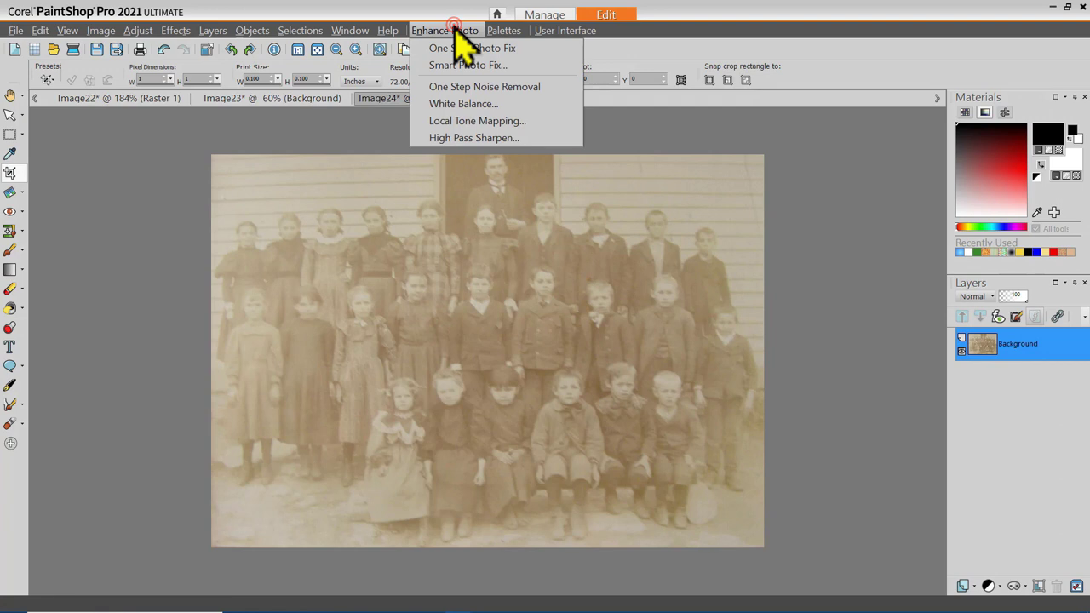
click(533, 49)
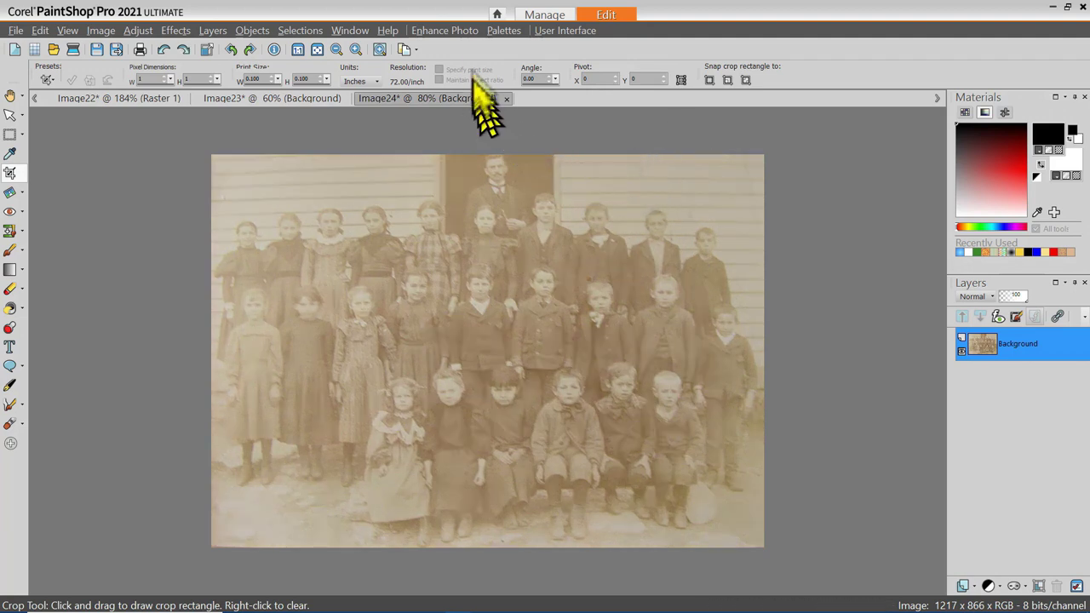
Try Smart Photo Fix on the class photo with Overall -37, Shadows -74, Highlights 56, Saturation 4 and Focus 100.
click(451, 29)
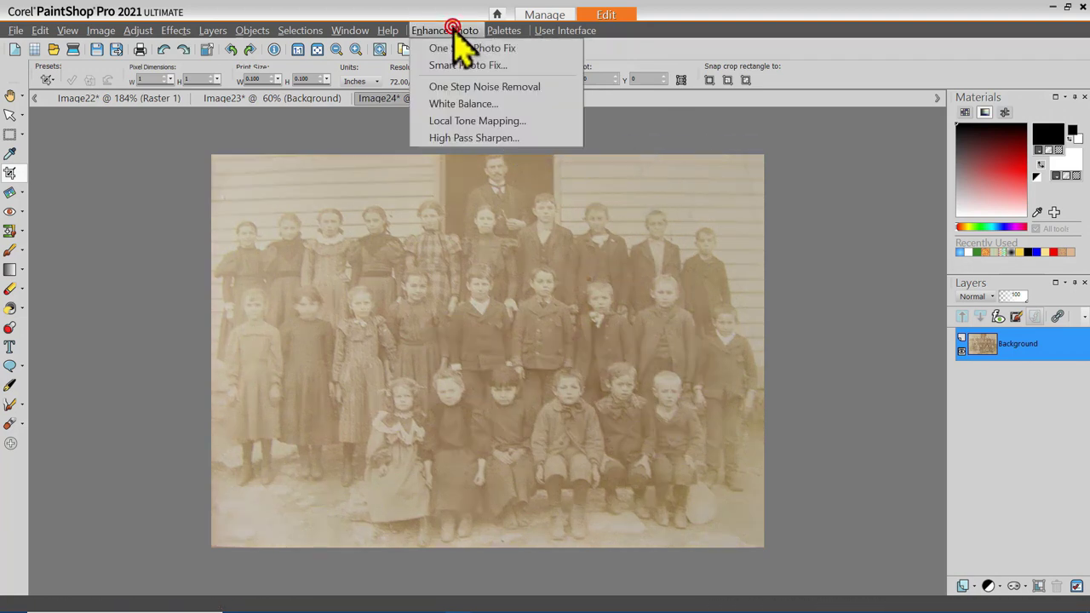
click(479, 67)
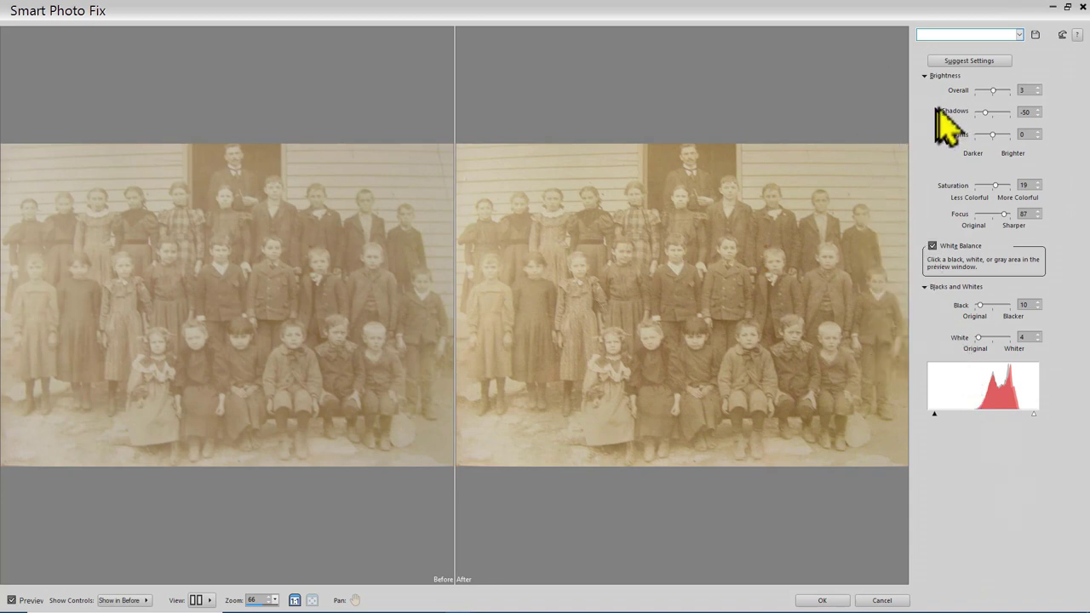
mouse_move(994, 90)
mouse_down()
mouse_move(981, 89)
mouse_move(1006, 90)
mouse_move(987, 92)
mouse_up()
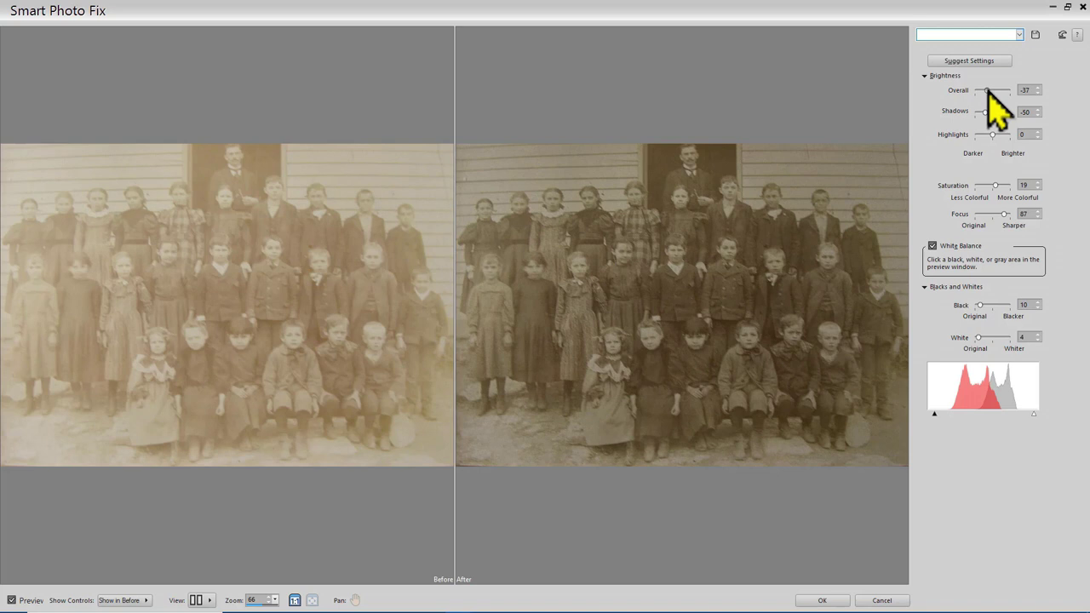
mouse_move(986, 113)
mouse_down()
mouse_move(1001, 113)
mouse_move(983, 112)
mouse_up()
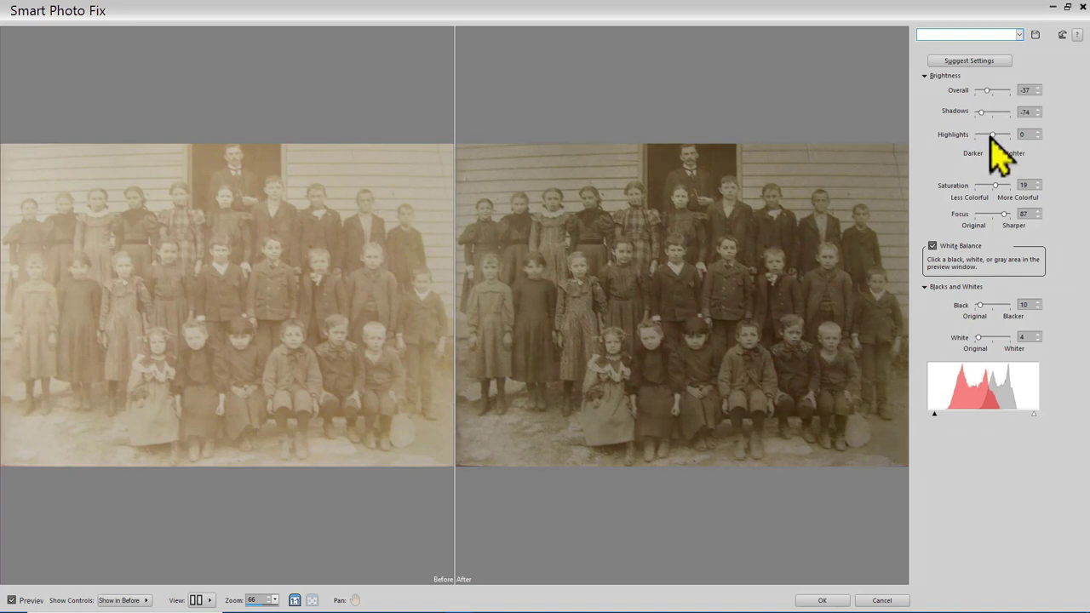
mouse_move(992, 134)
mouse_down()
mouse_move(980, 137)
mouse_move(1002, 138)
mouse_up()
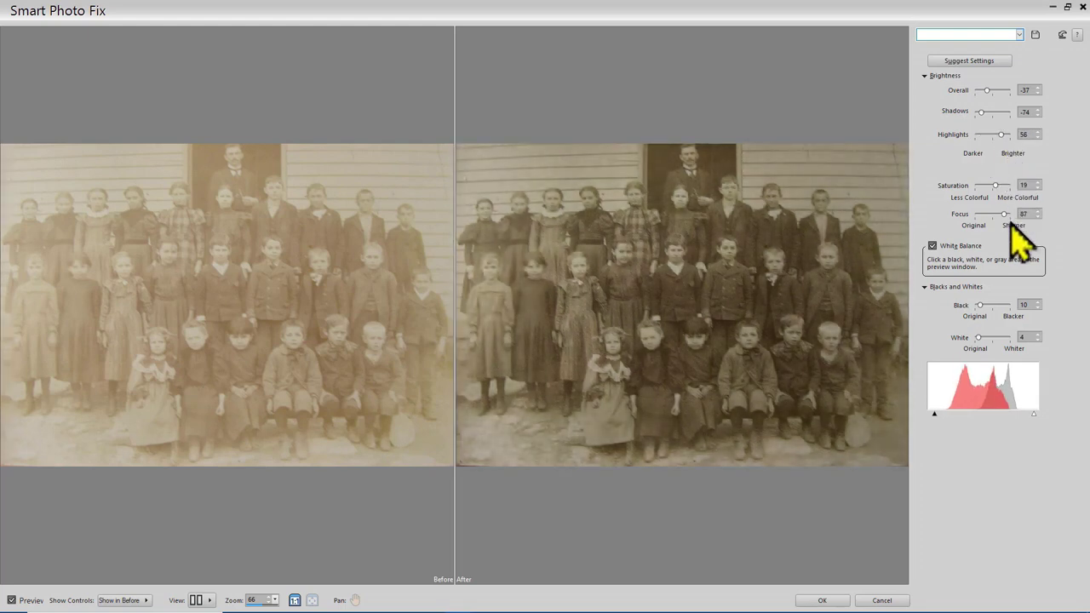
drag(1002, 214, 1009, 214)
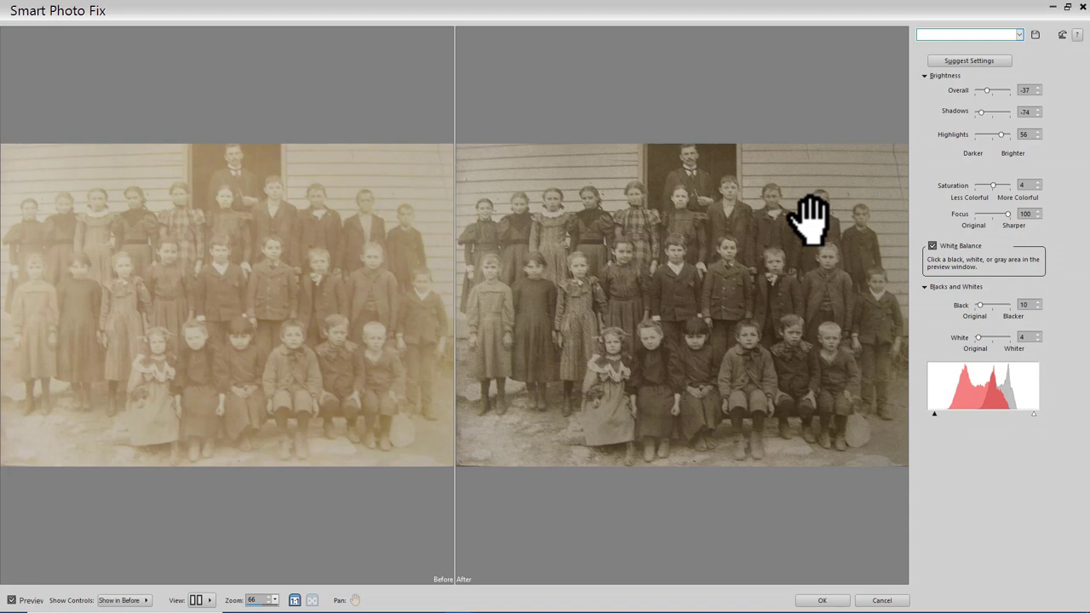
Try Black 56 and White 22 in Smart Photo Fix, then cancel the whole correction.
drag(979, 305, 976, 307)
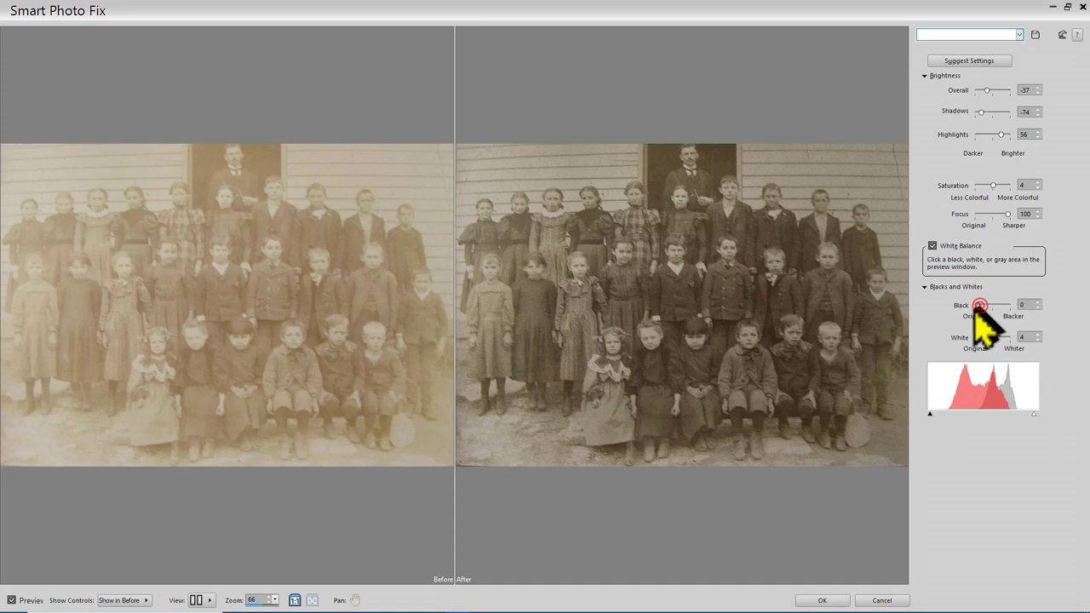
mouse_move(976, 306)
mouse_down()
mouse_move(1005, 309)
mouse_move(994, 310)
mouse_up()
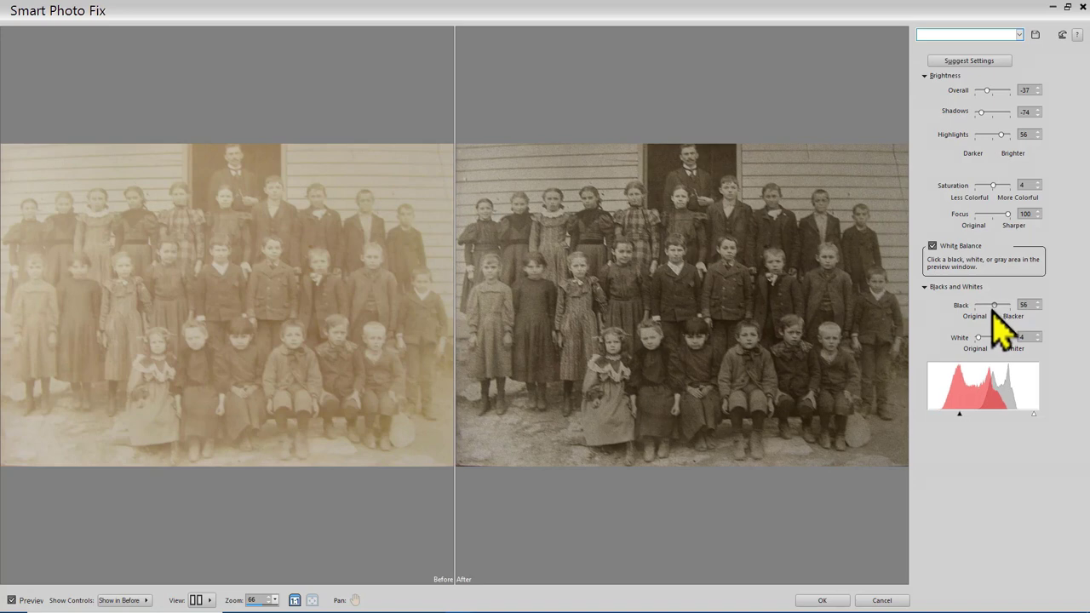
mouse_move(975, 339)
mouse_down()
mouse_move(998, 339)
mouse_move(980, 339)
mouse_up()
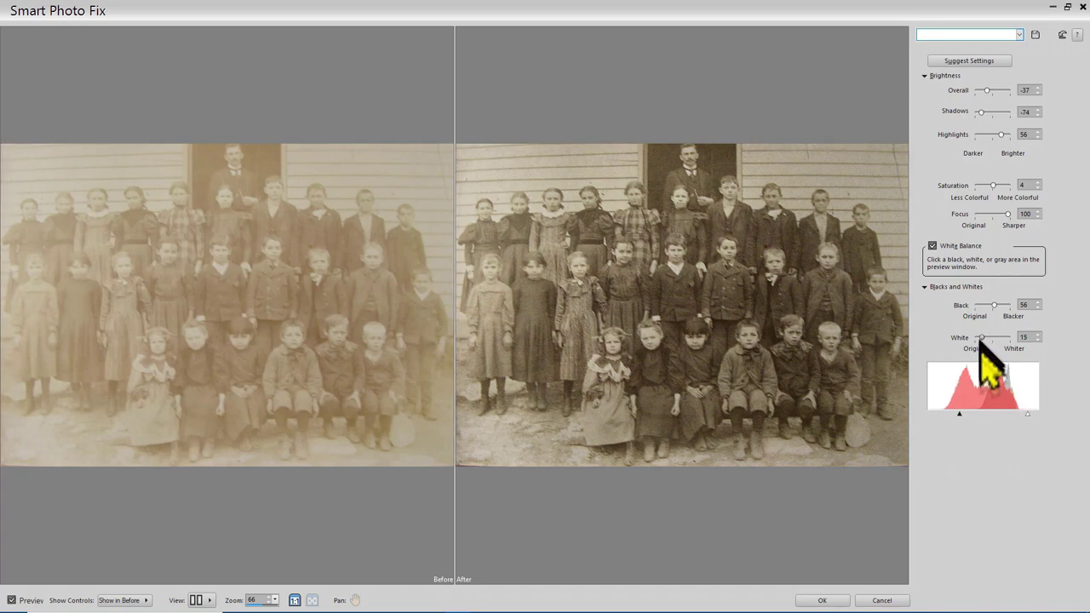
click(1026, 414)
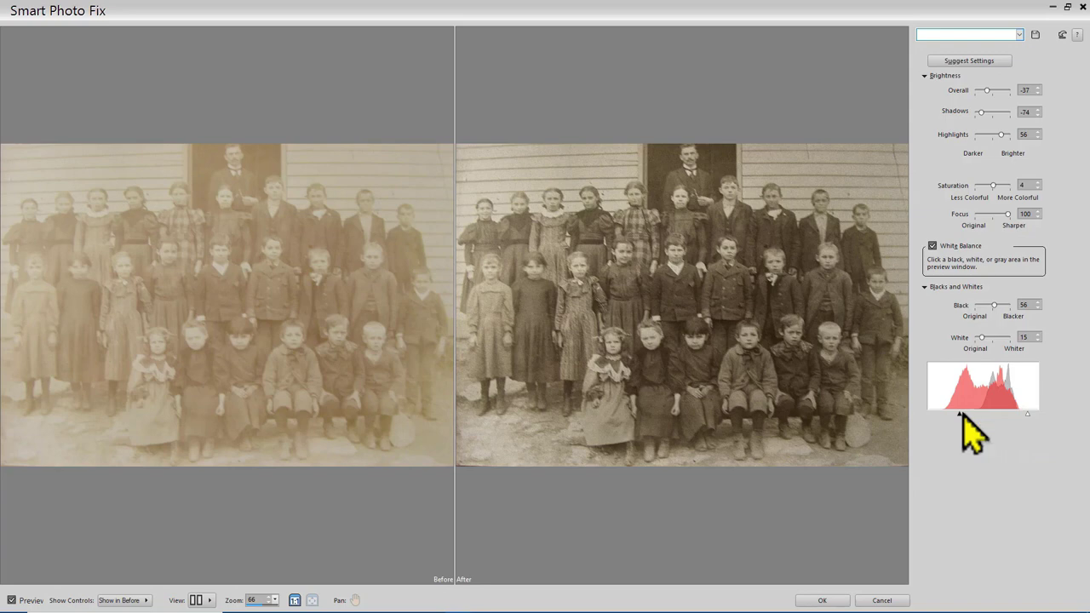
mouse_move(980, 339)
mouse_down()
mouse_move(993, 339)
mouse_move(983, 339)
mouse_up()
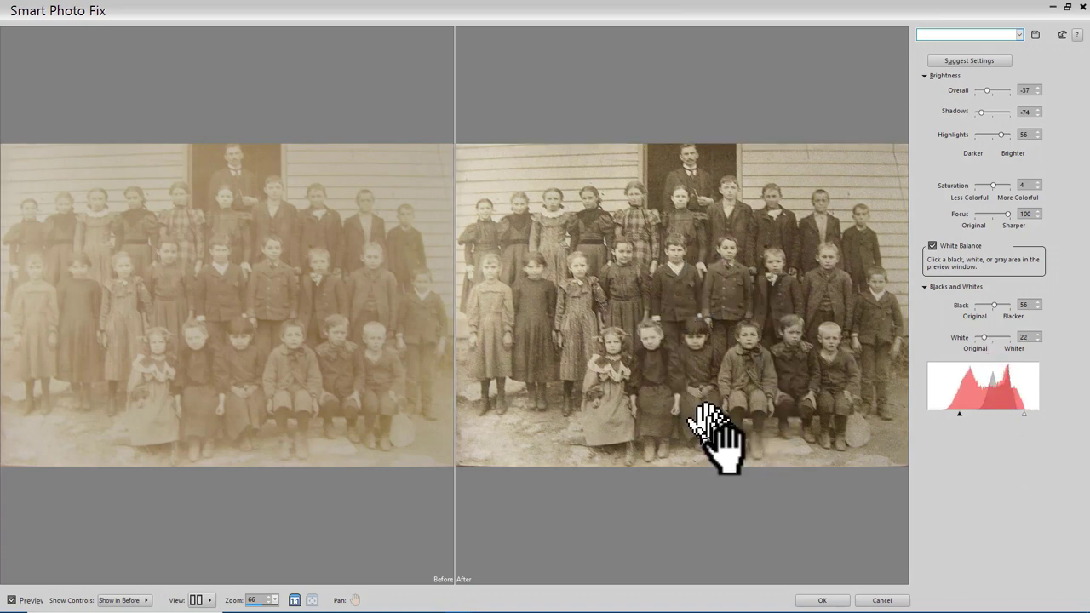
click(885, 600)
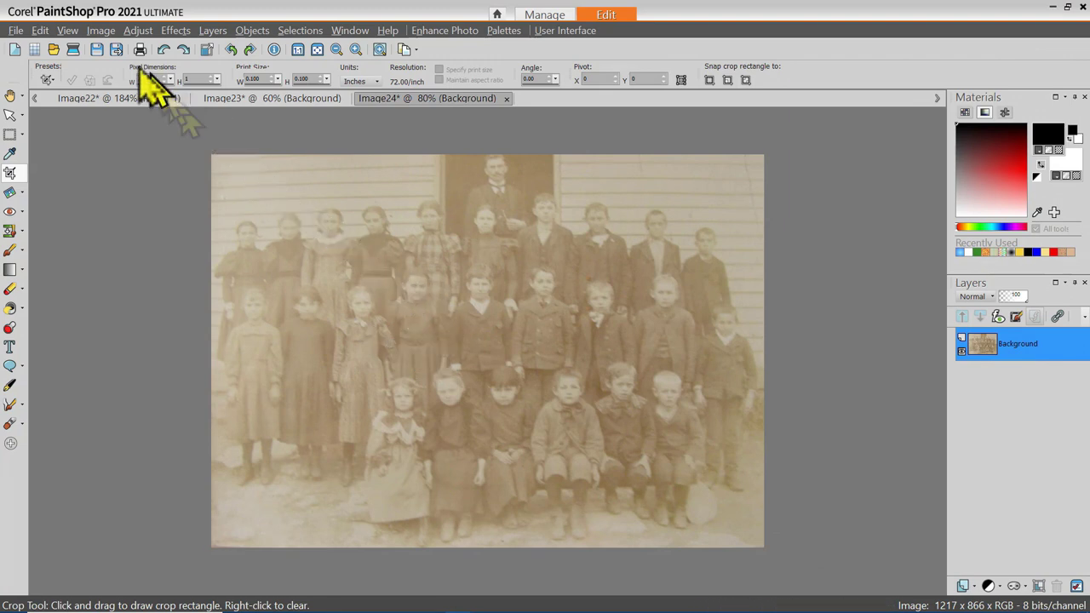
Convert the class photo to greyscale and expand its midtones to -37 with Histogram Adjustment.
click(100, 31)
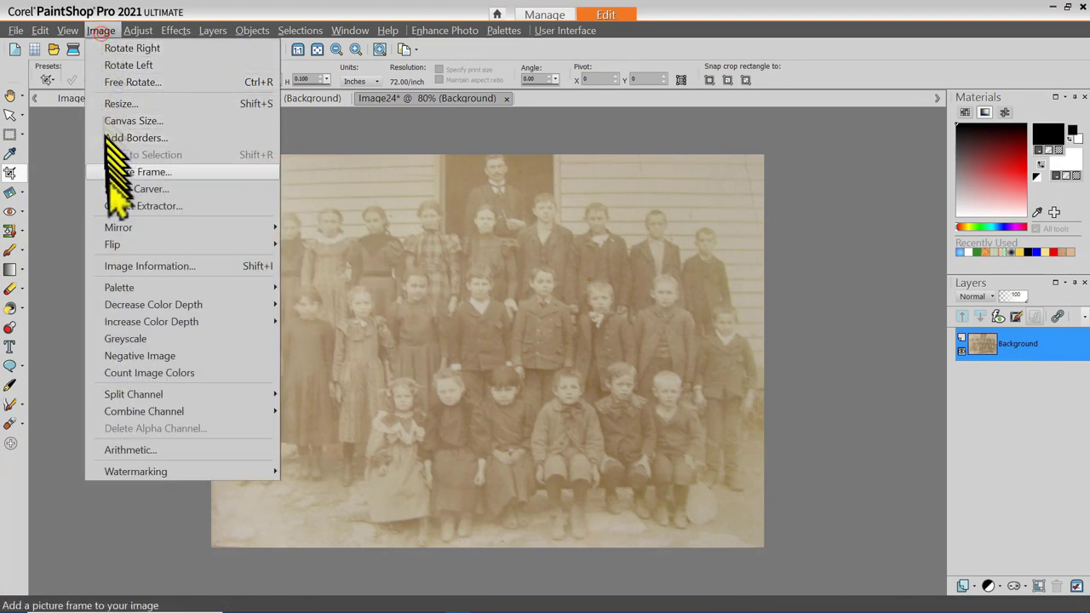
click(126, 339)
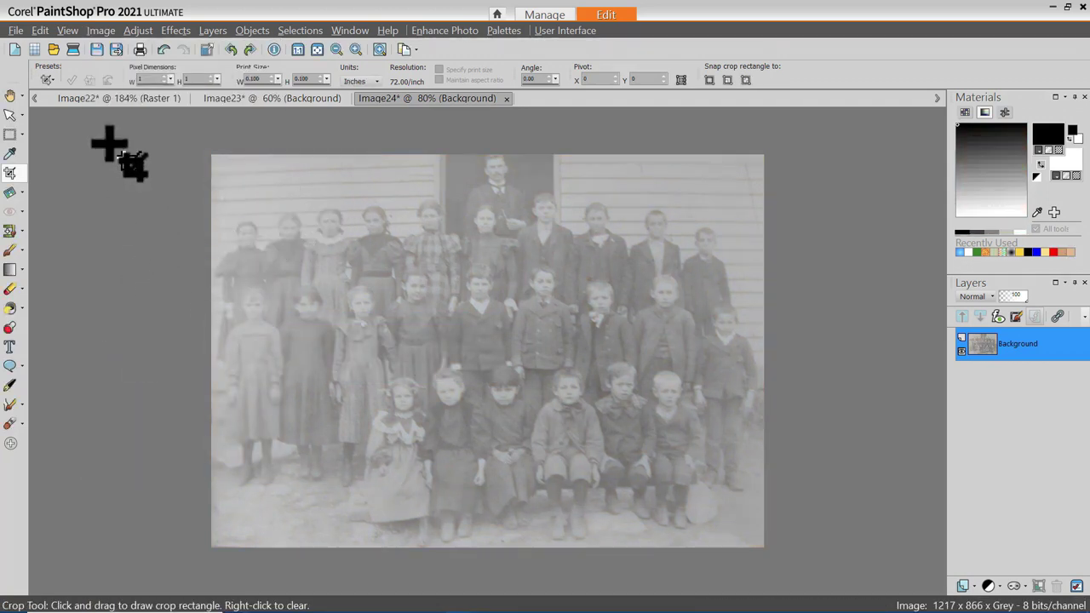
click(137, 31)
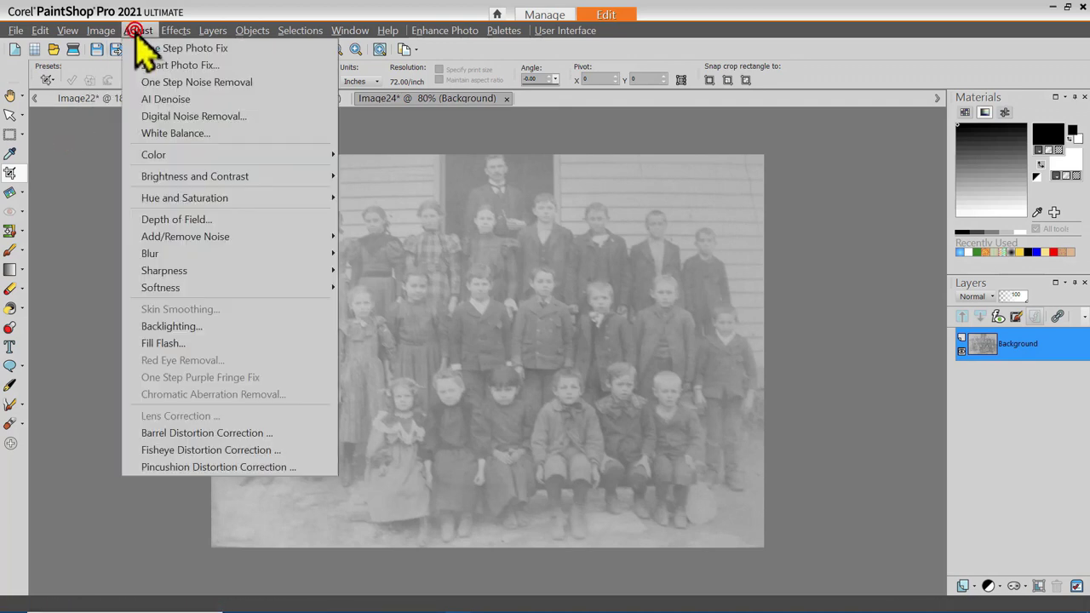
mouse_move(241, 182)
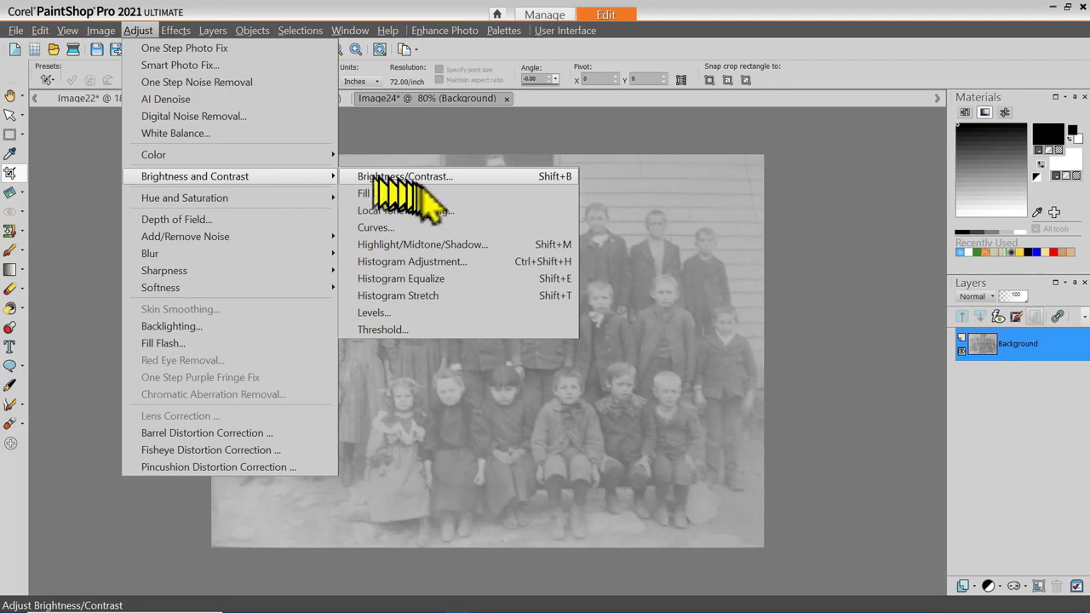
click(453, 261)
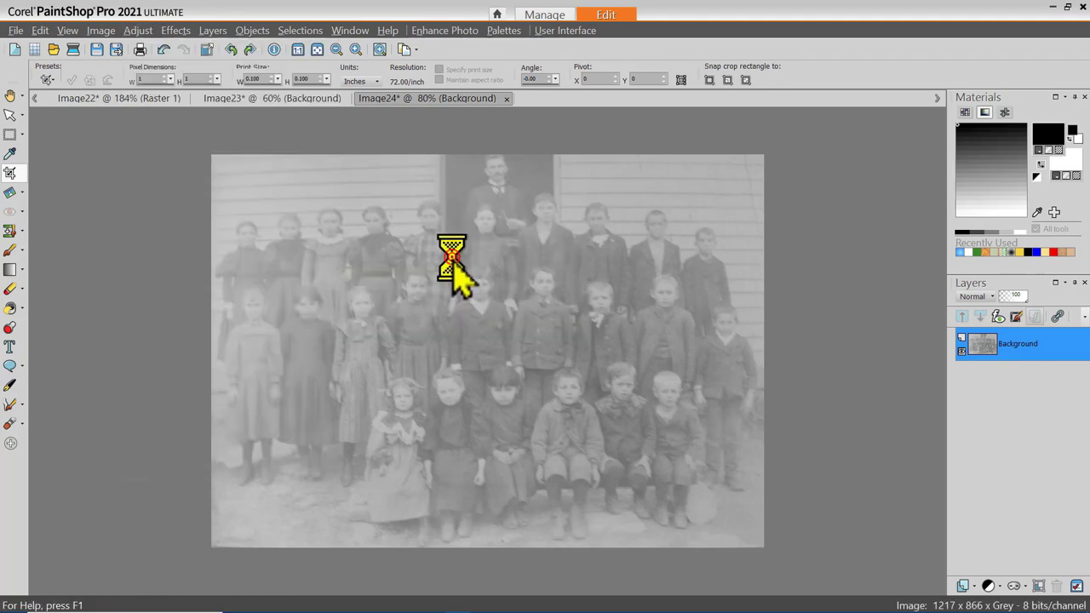
drag(532, 190, 804, 178)
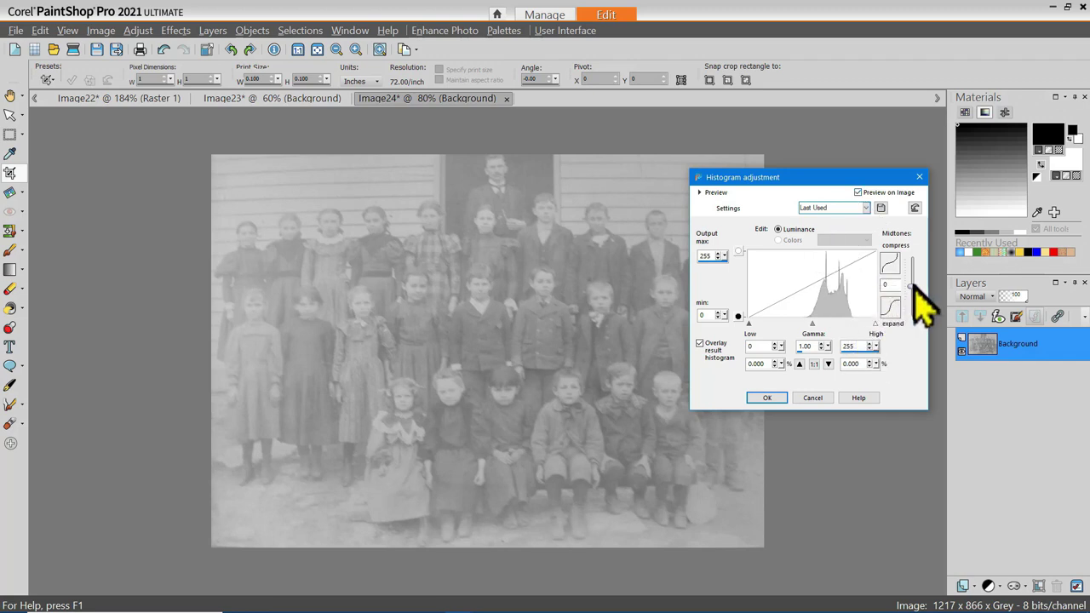
drag(911, 283, 911, 313)
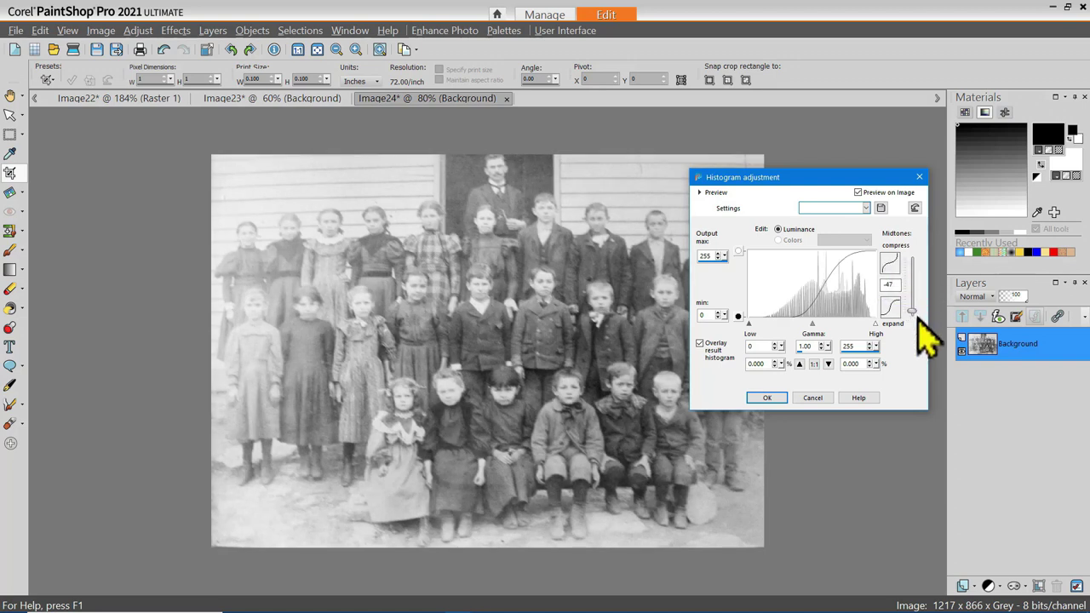
drag(910, 310, 909, 303)
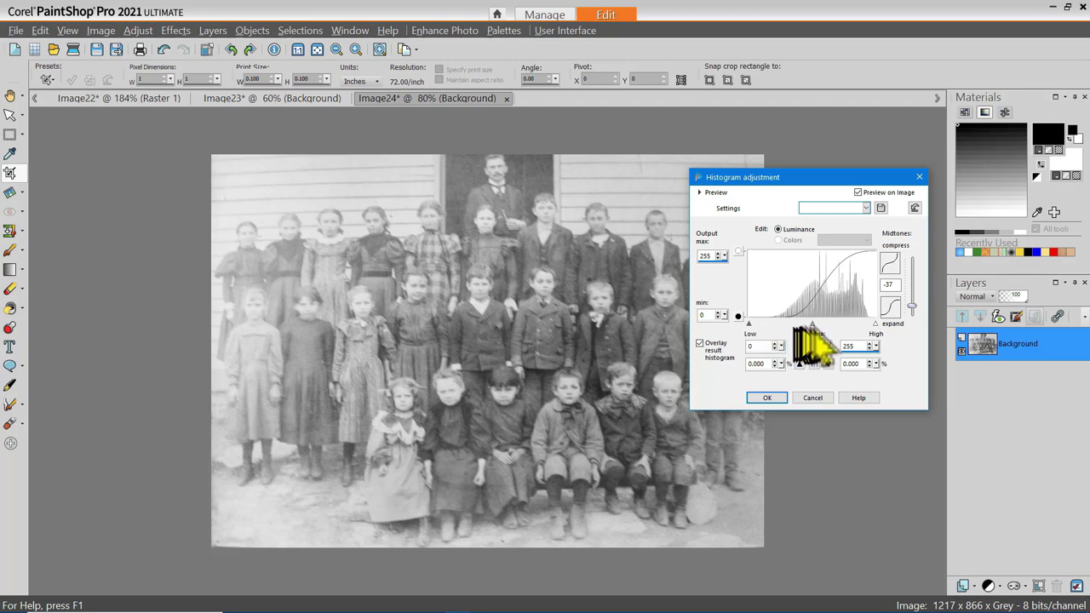
Set the histogram's Low to 11, Gamma to 0.49 and High to 244, and apply the adjustment.
drag(813, 326, 791, 329)
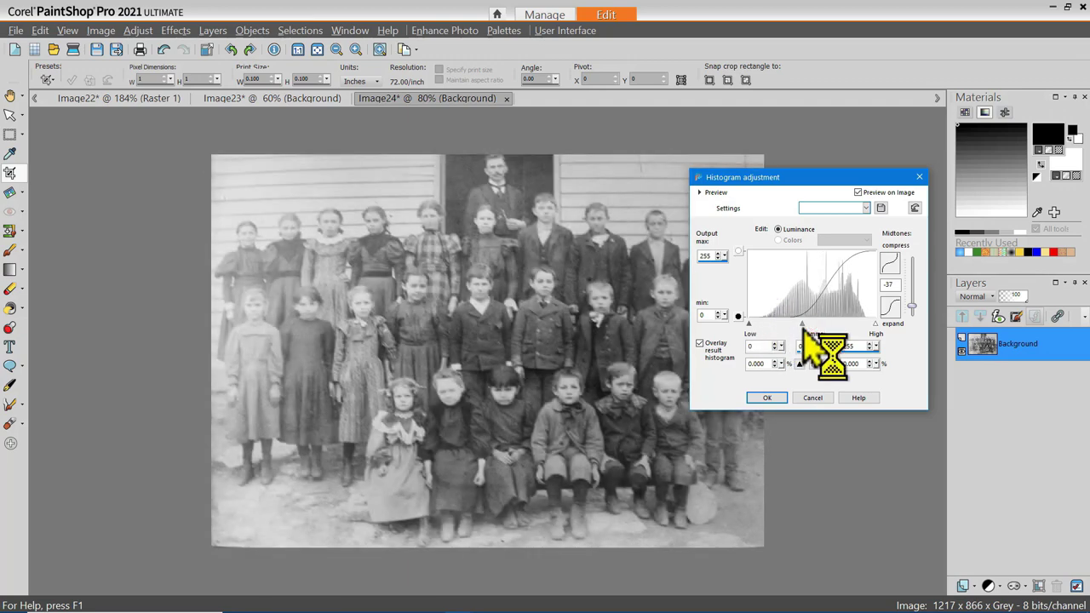
mouse_move(802, 325)
mouse_down()
mouse_move(766, 298)
mouse_move(792, 322)
mouse_up()
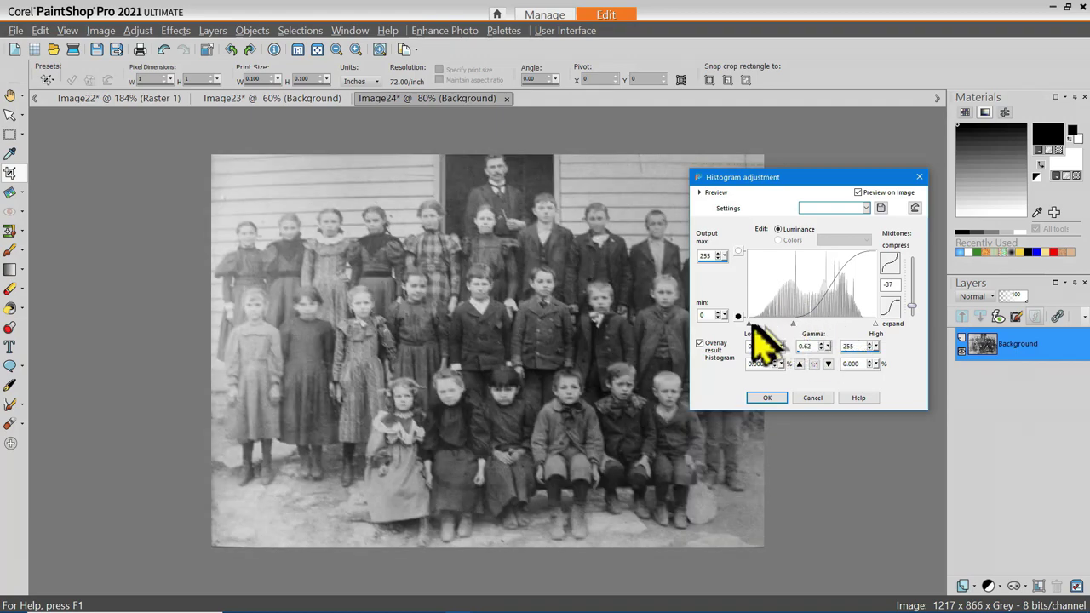
drag(747, 325, 754, 327)
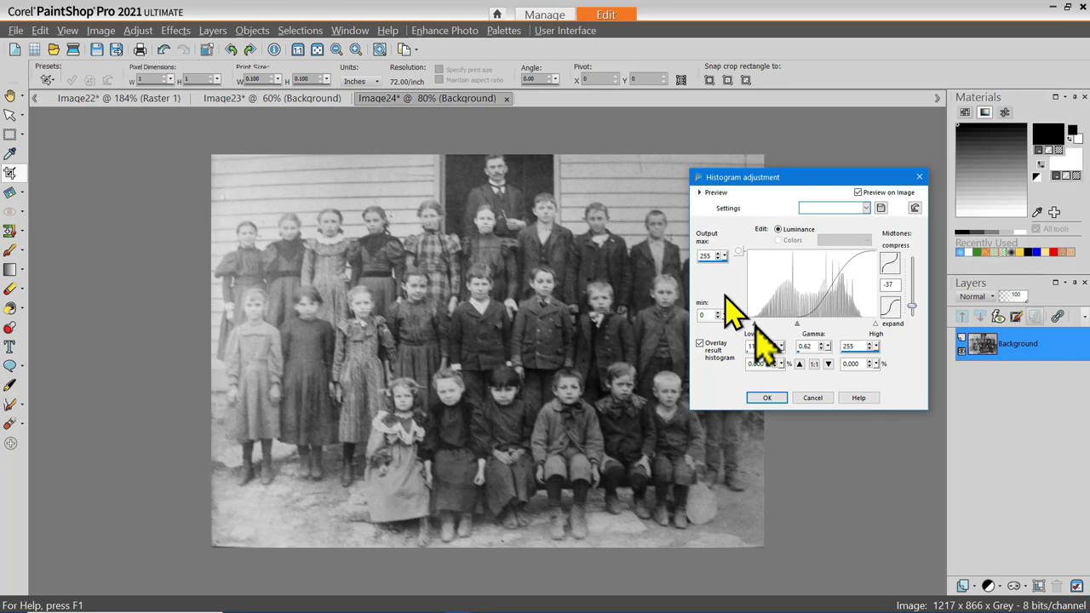
drag(871, 325, 860, 325)
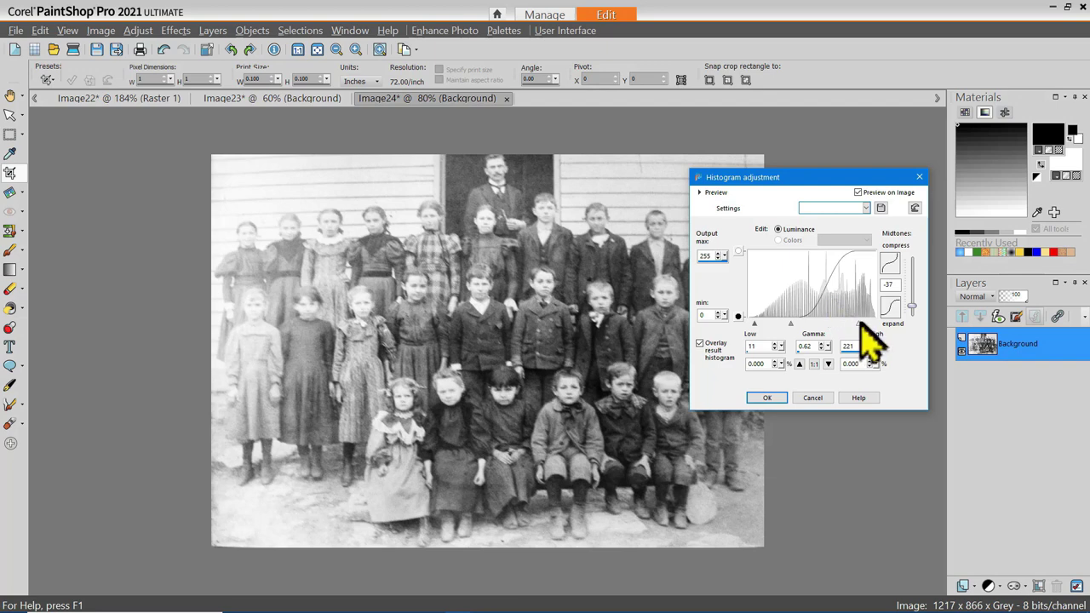
drag(859, 324, 869, 324)
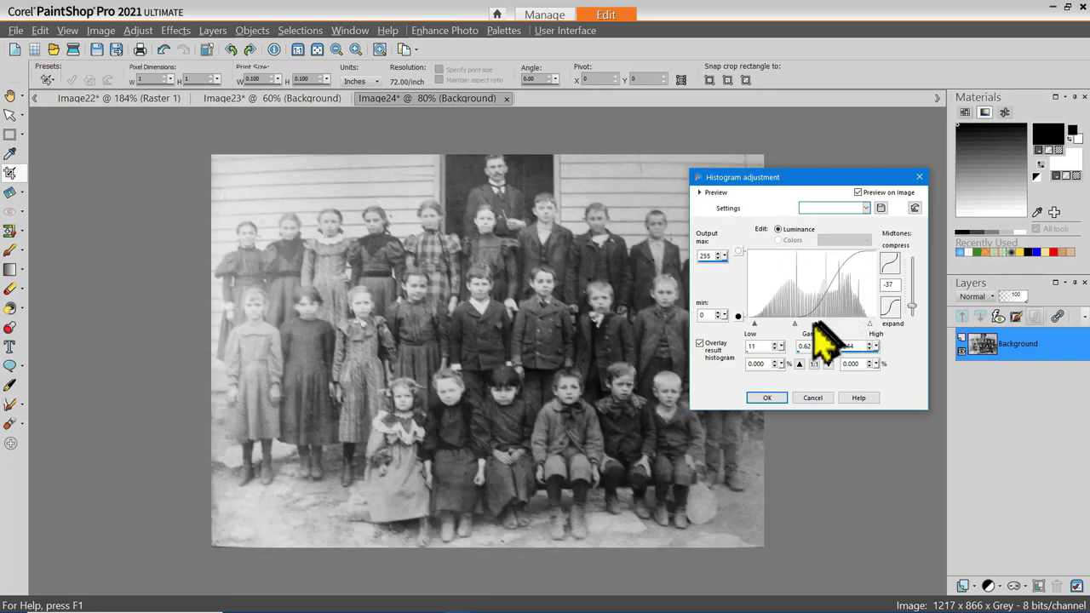
drag(793, 322, 757, 293)
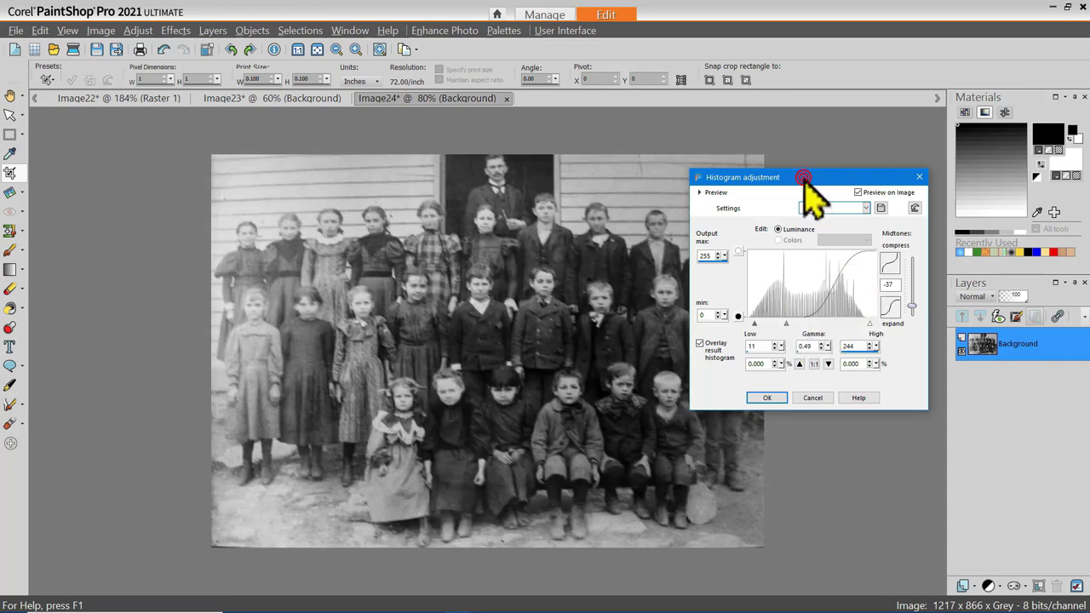
drag(803, 177, 835, 171)
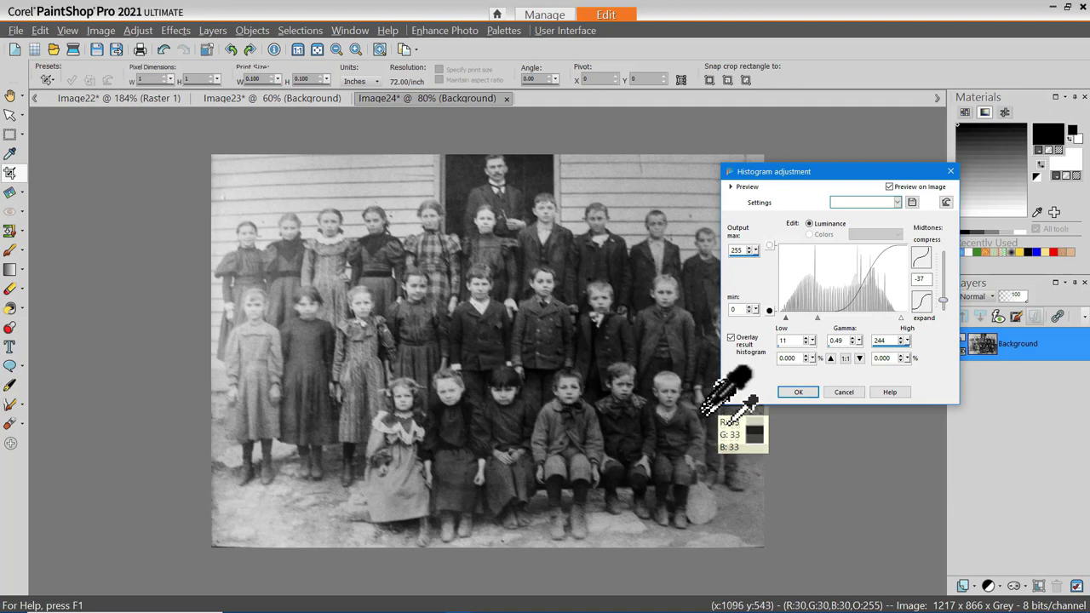
click(792, 391)
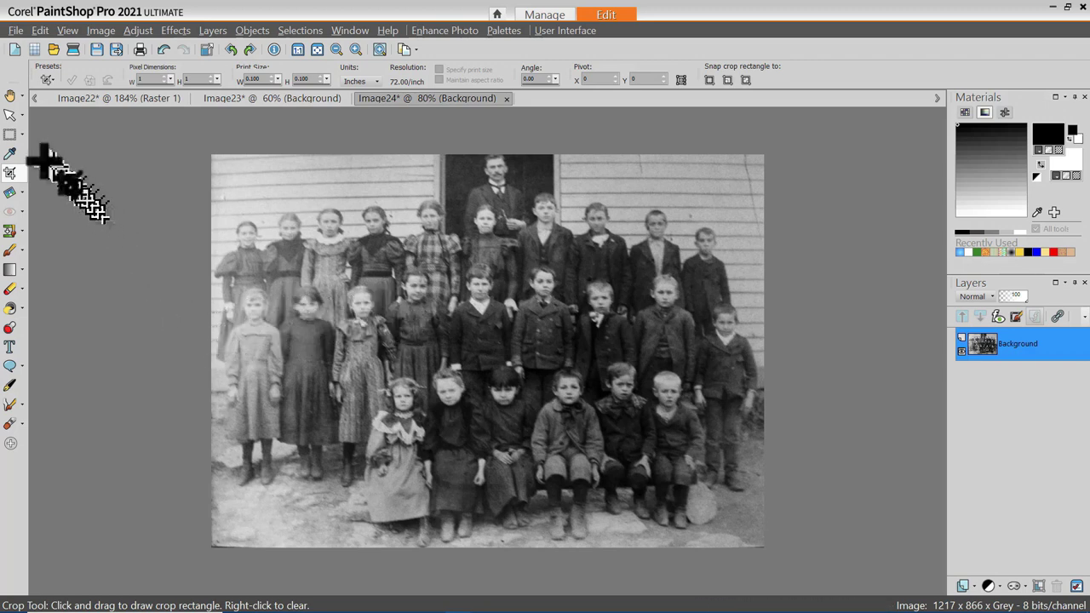
Select the washed-out left part of the class photo with a freehand selection running from its upper to its lower edge.
click(18, 134)
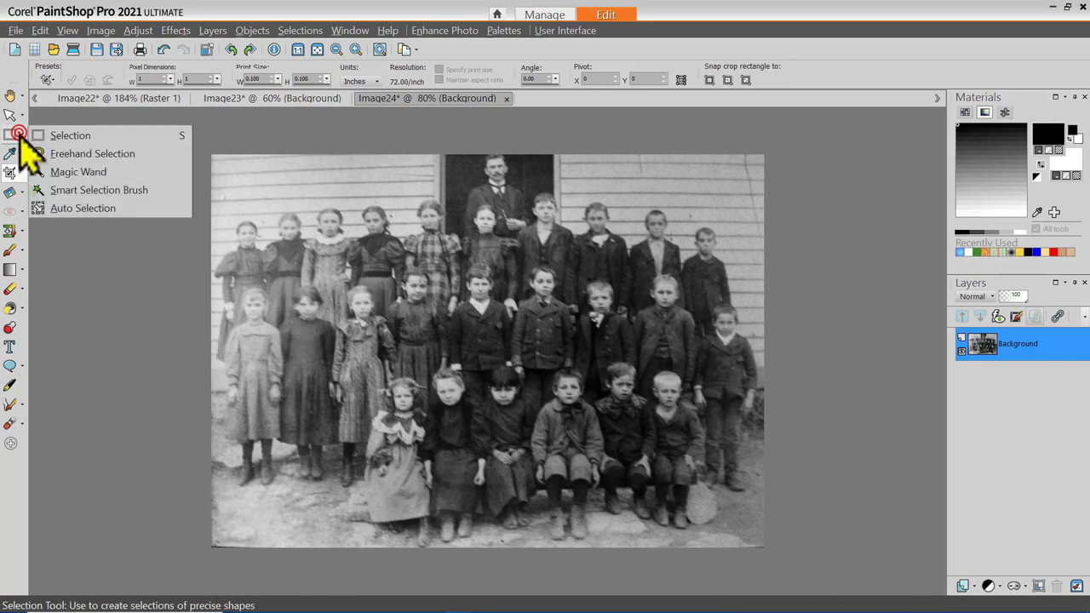
click(64, 153)
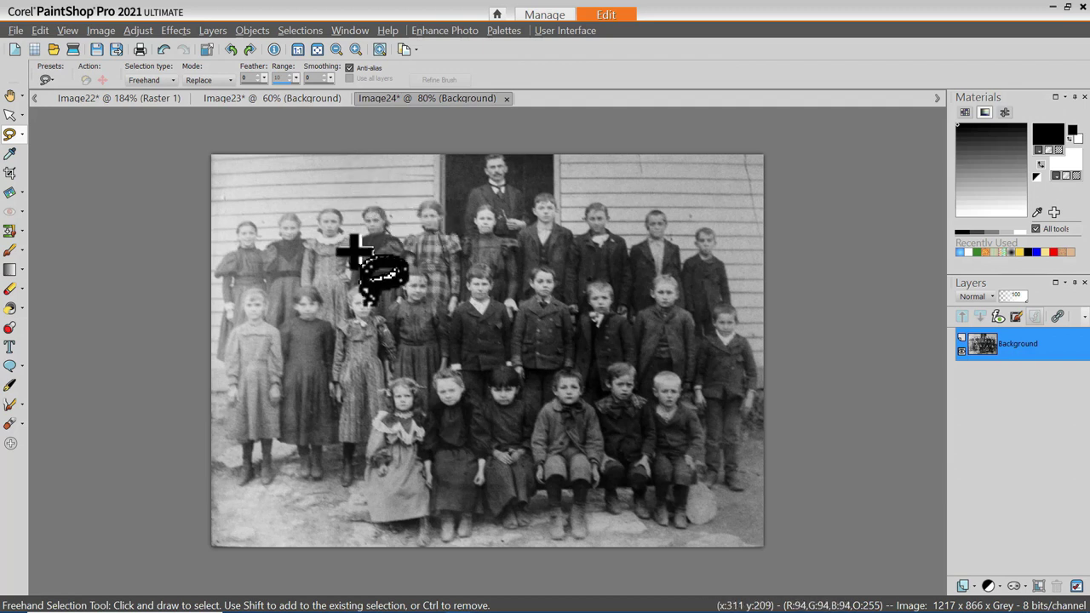
mouse_move(349, 156)
mouse_down()
mouse_move(358, 237)
mouse_move(390, 314)
mouse_move(379, 285)
mouse_move(390, 326)
mouse_move(365, 450)
mouse_move(361, 557)
mouse_move(161, 560)
mouse_move(176, 149)
mouse_move(348, 153)
mouse_up()
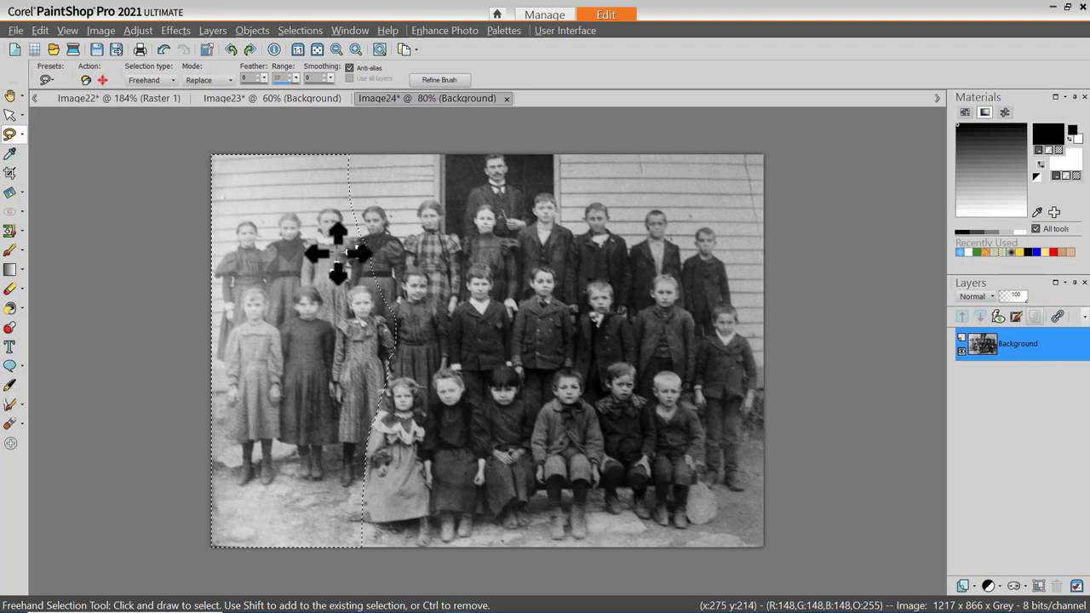
Apply Histogram Adjustment to the selected left area with midtones at 9, Low 11, Gamma 0.60 and High 244.
click(143, 30)
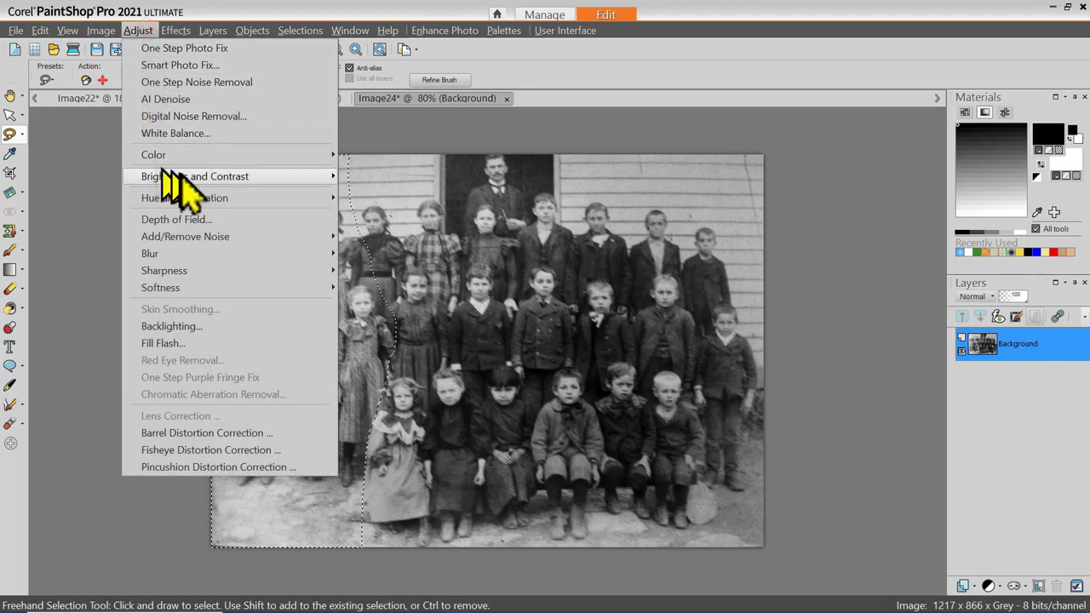
mouse_move(194, 176)
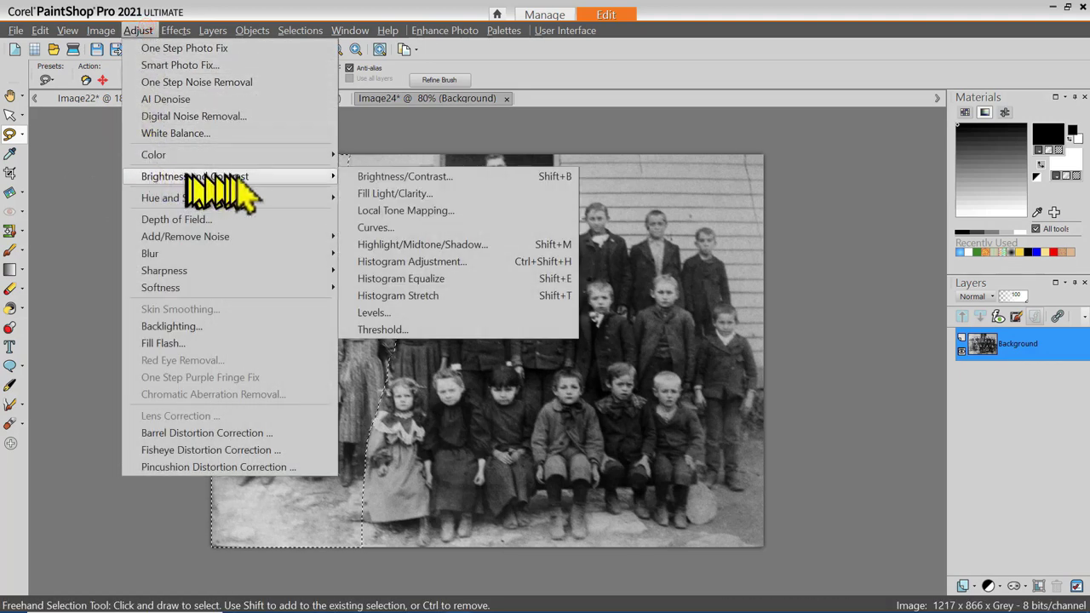
click(411, 262)
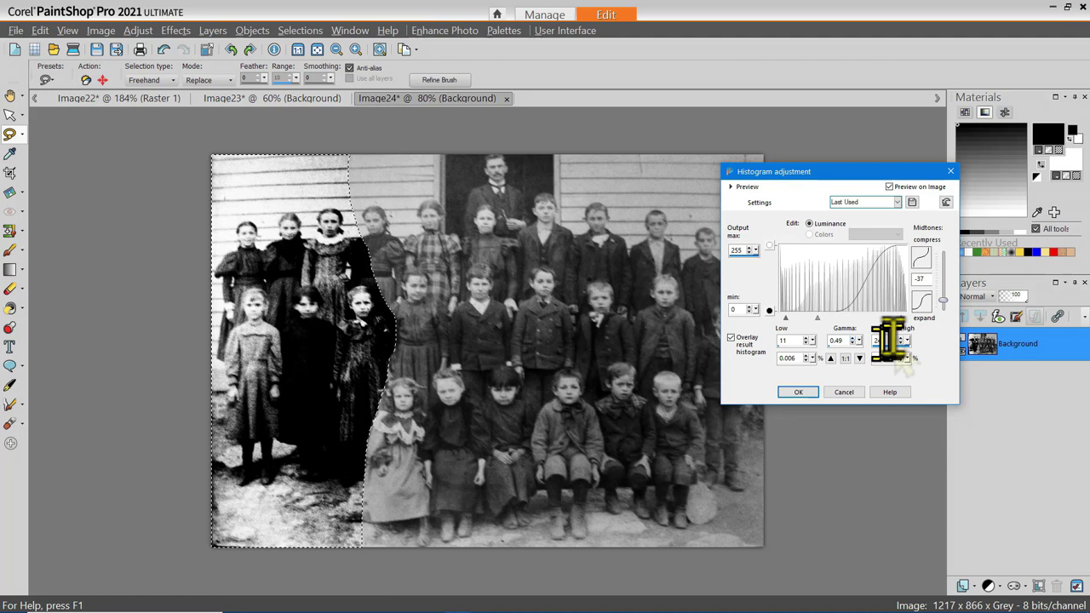
drag(940, 303, 939, 277)
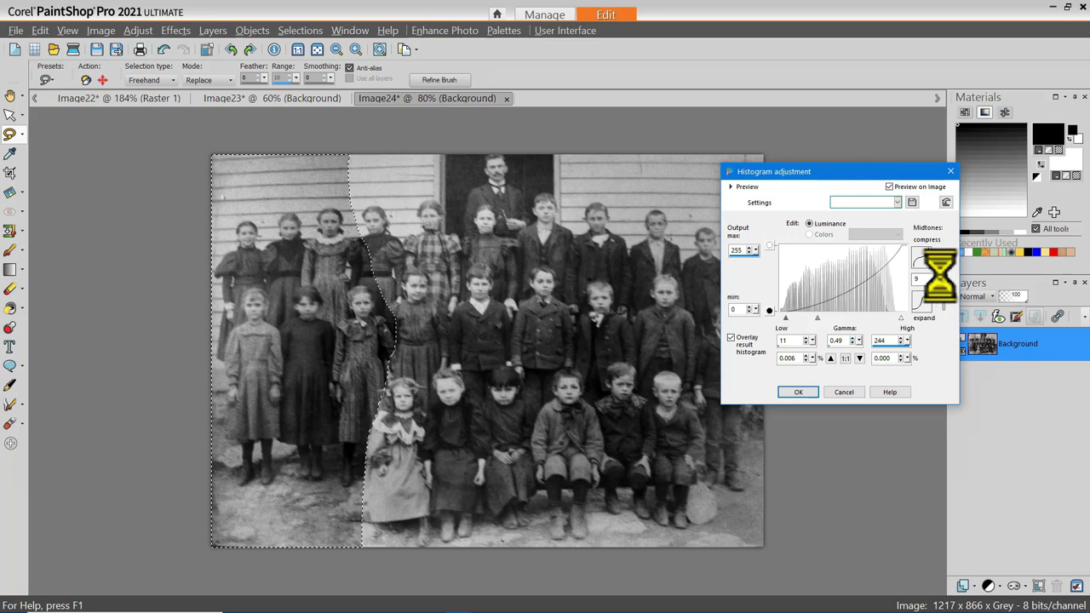
click(816, 317)
drag(815, 317, 830, 316)
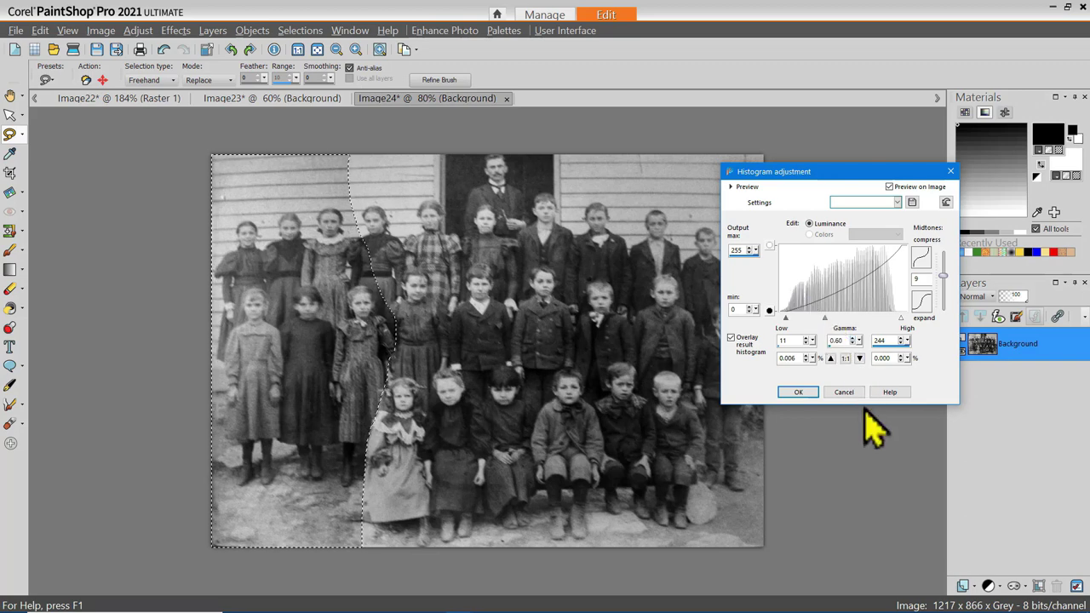
click(798, 392)
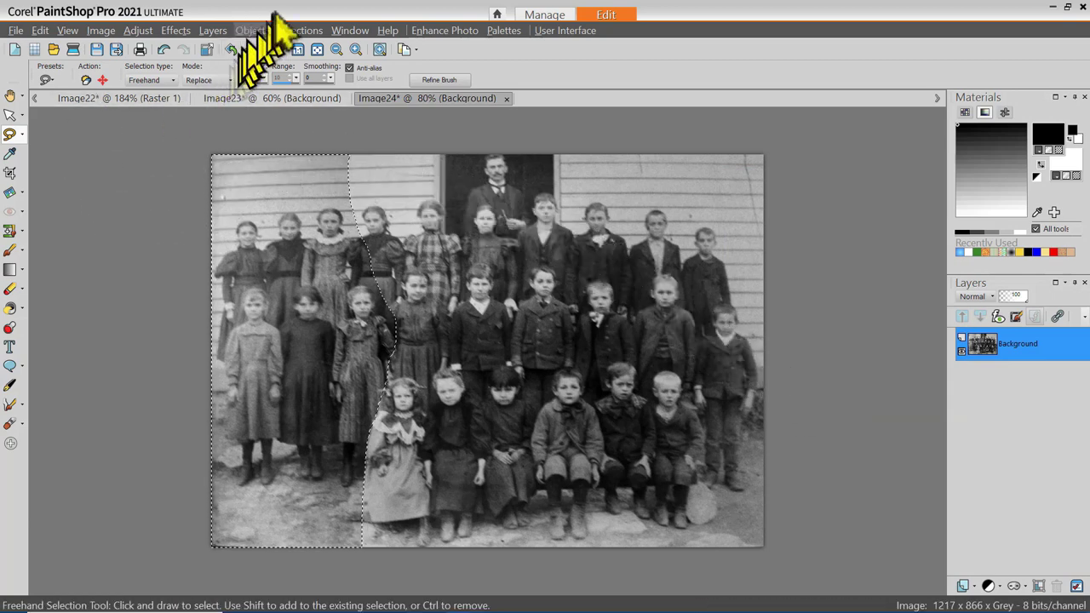
Clear the selection and compare the restored class photo with the faded original.
click(299, 30)
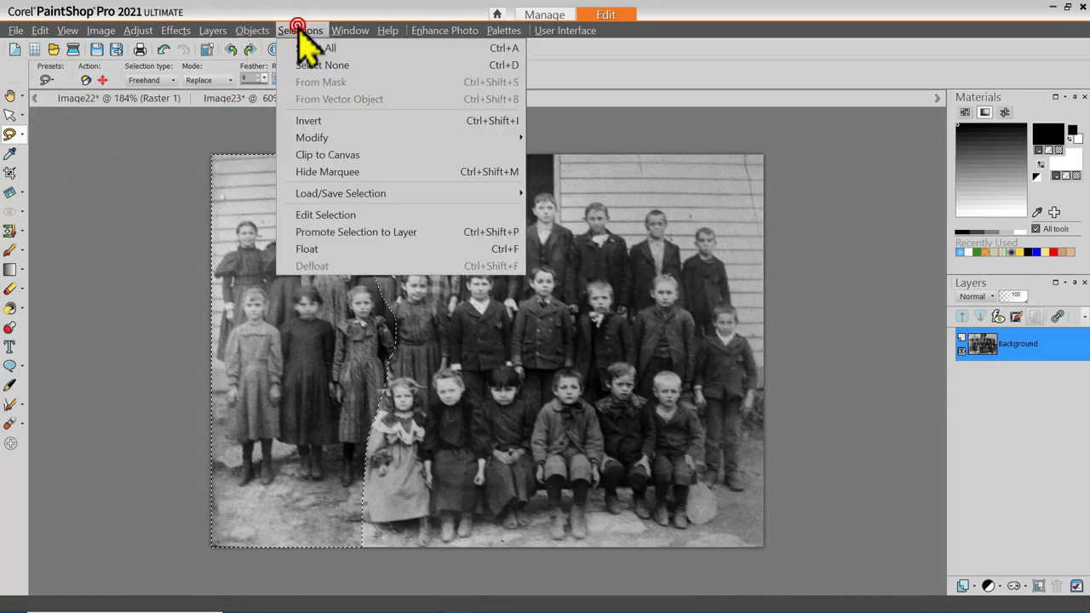
click(332, 65)
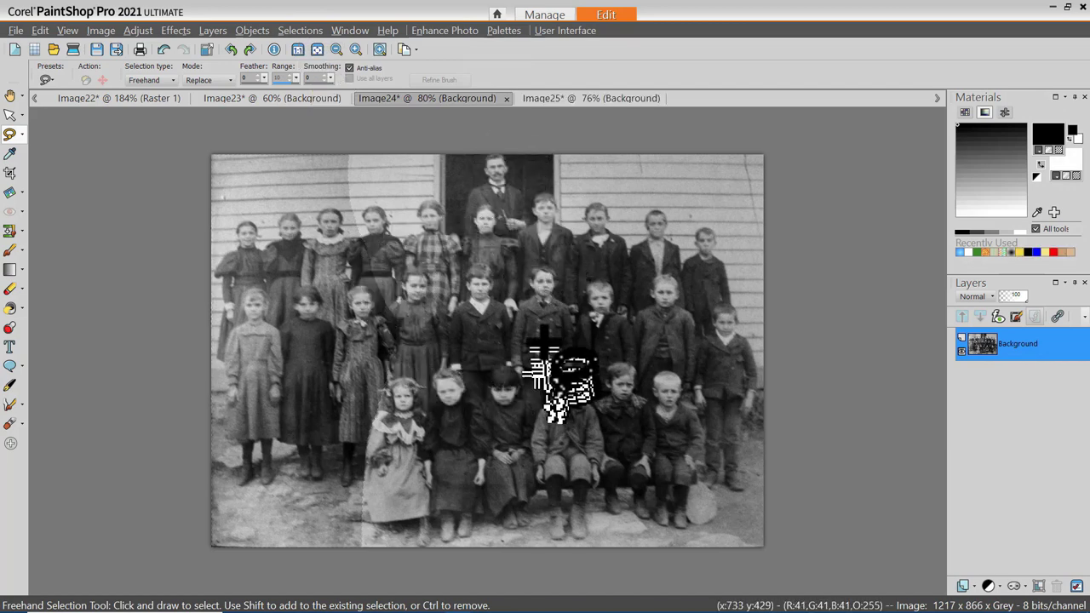
click(553, 99)
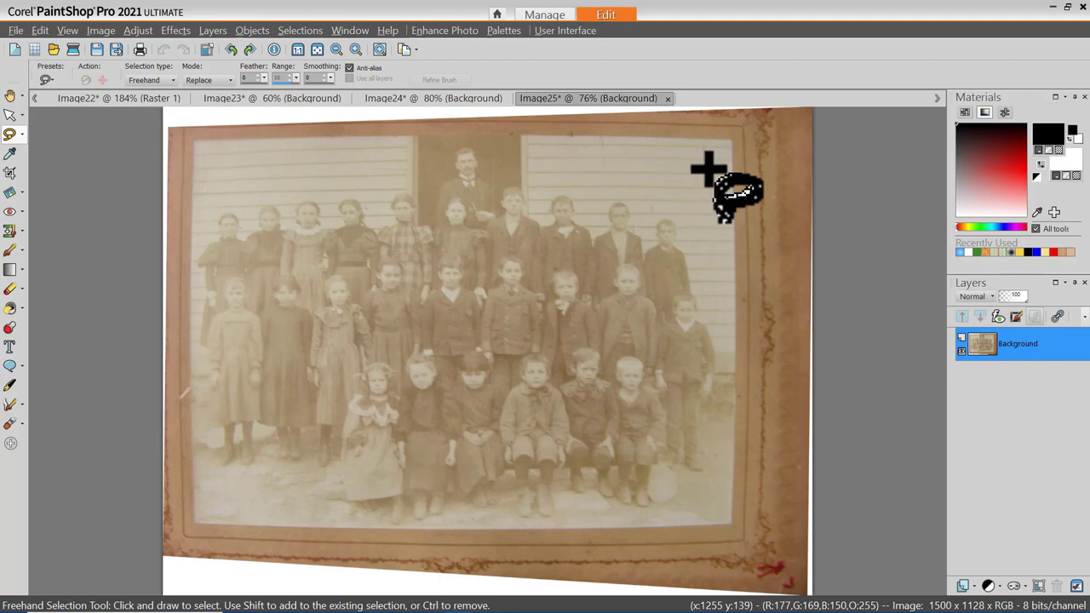
click(432, 97)
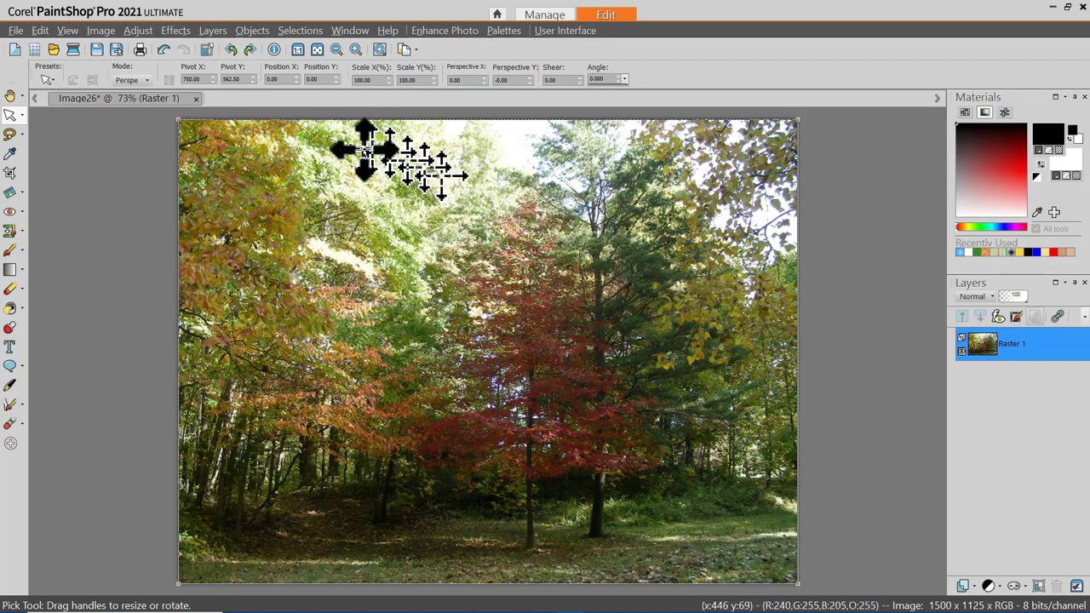
Try One Step Photo Fix on the autumn trees photo, then undo it.
click(447, 34)
click(470, 48)
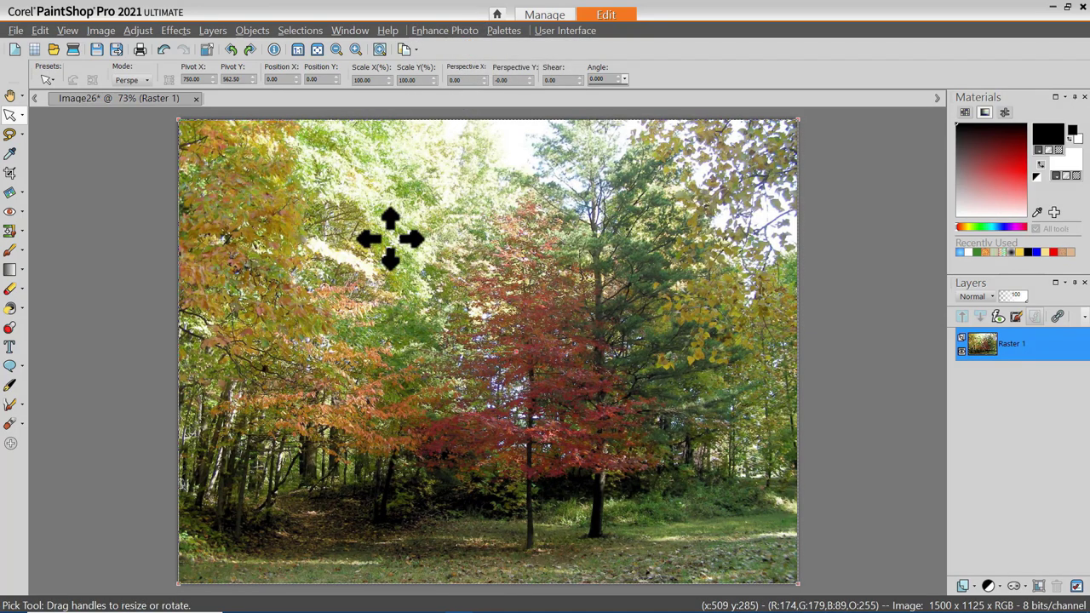
key(ctrl+z)
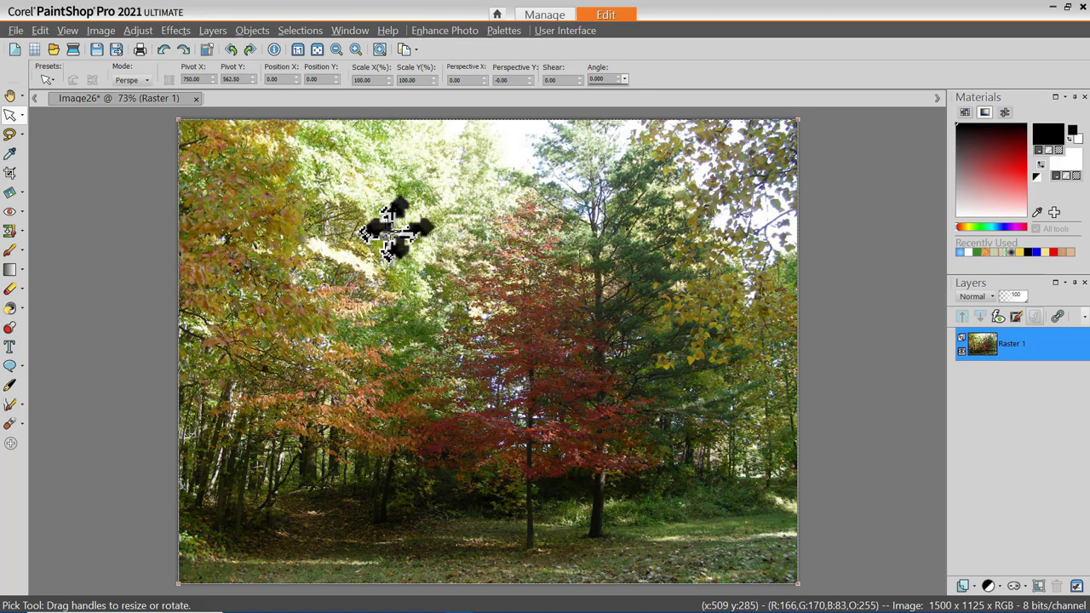
Try Shadows -4 and Black 0 in Smart Photo Fix on the autumn trees photo, then cancel the correction.
click(448, 30)
click(470, 65)
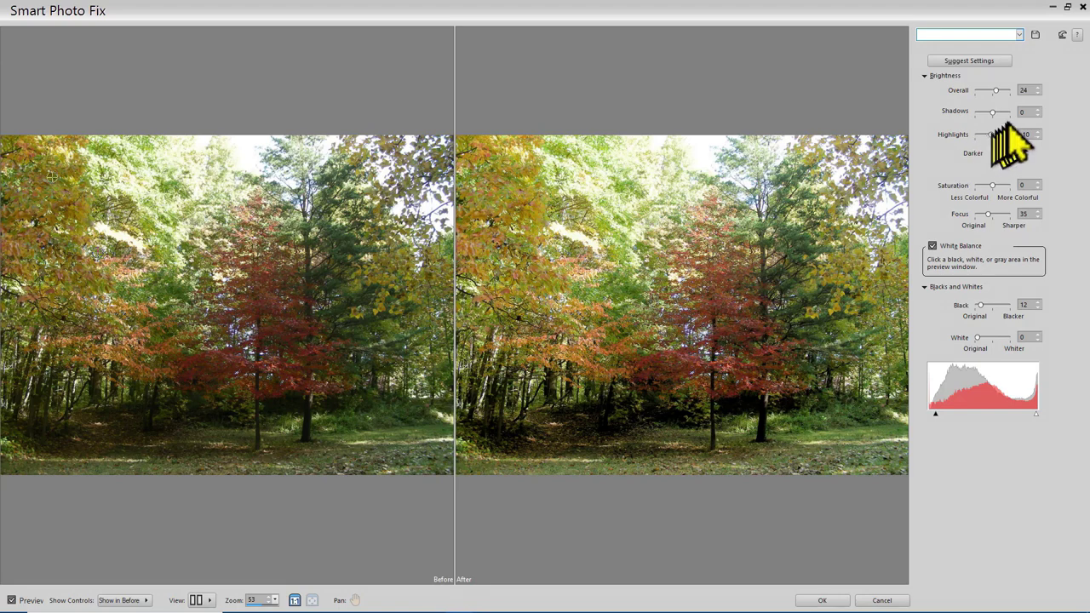
mouse_move(993, 113)
mouse_down()
mouse_move(975, 114)
mouse_move(992, 113)
mouse_up()
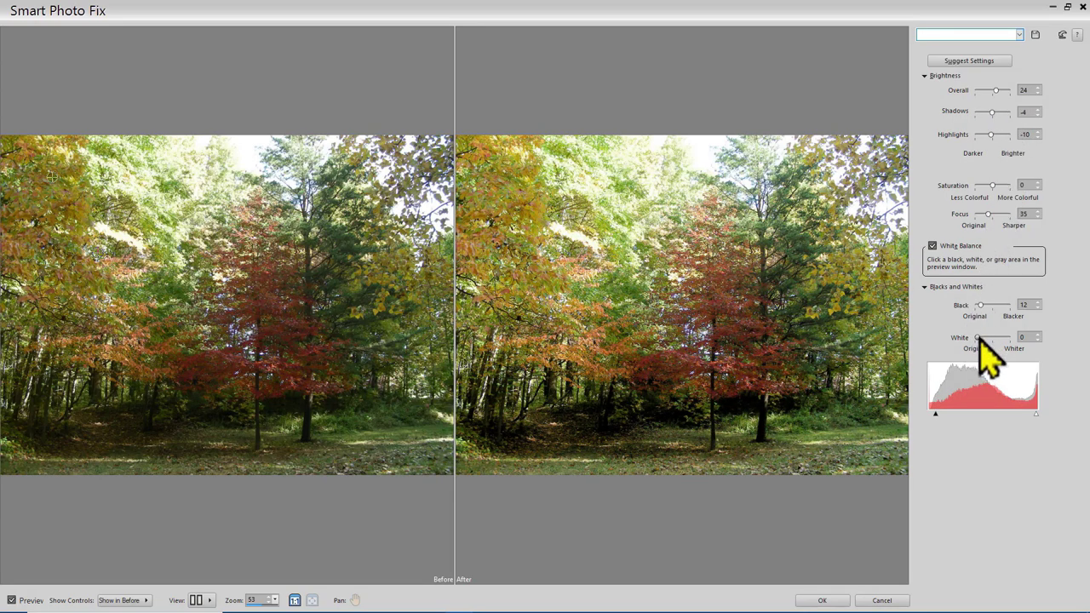
drag(980, 338, 967, 309)
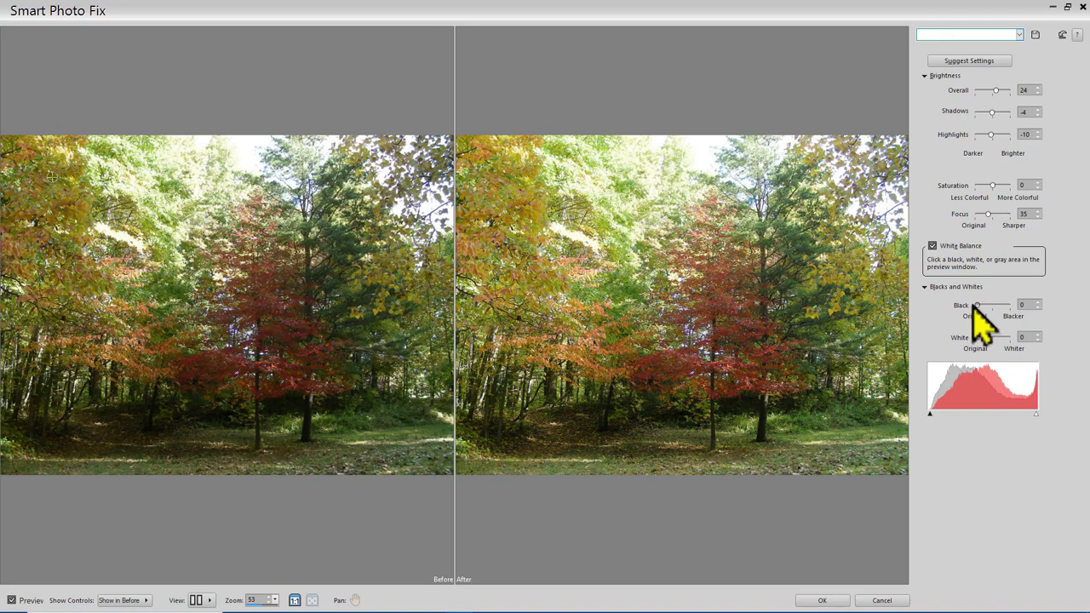
click(881, 600)
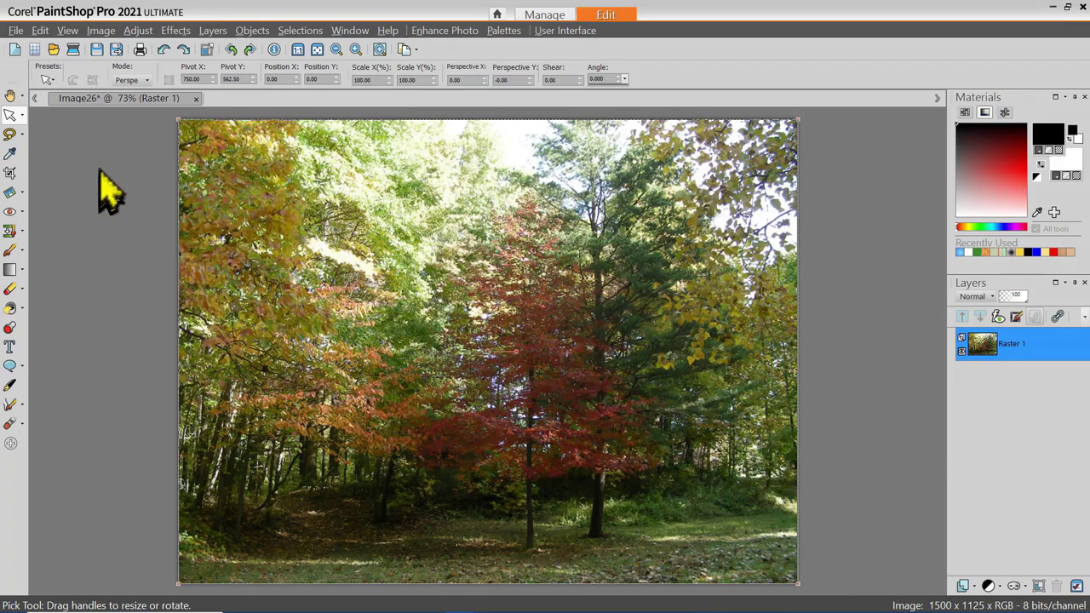
Apply Vibrancy to the autumn trees photo, trying strengths of 100 and 37 before settling on 59.
click(143, 30)
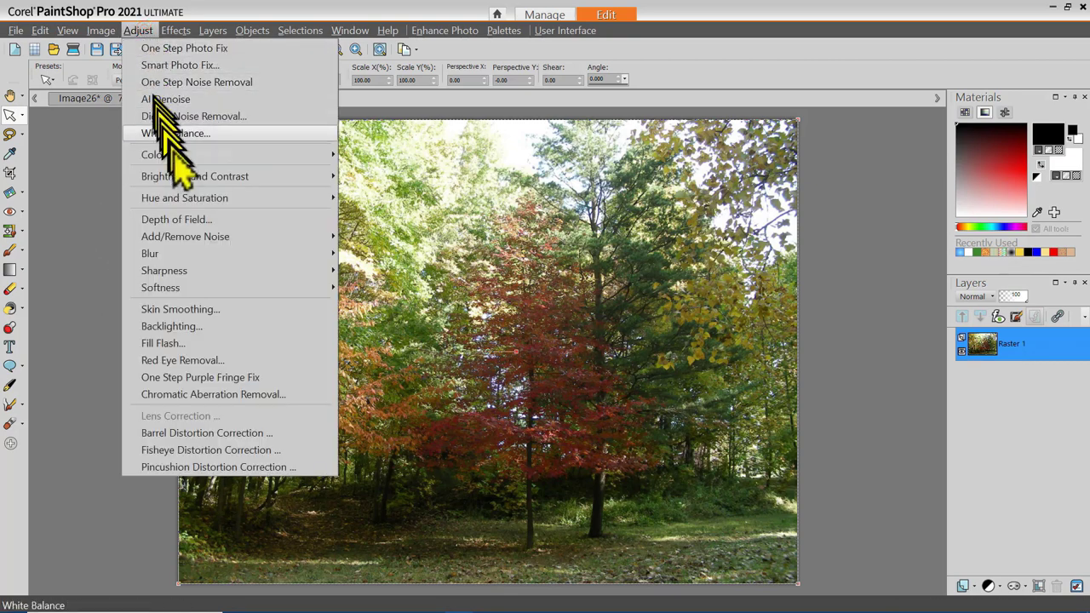
mouse_move(206, 201)
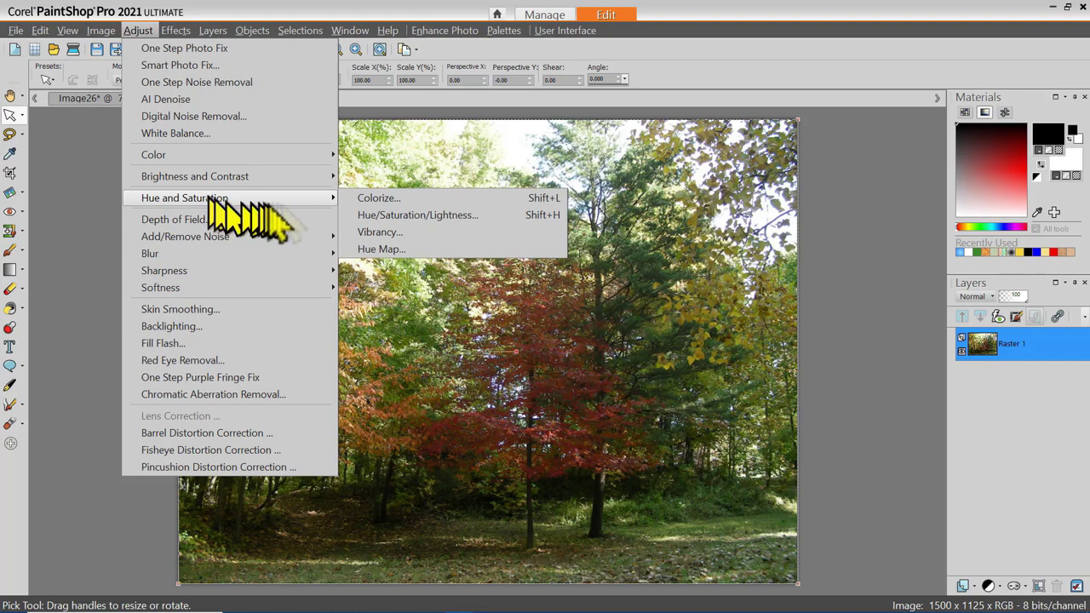
click(387, 231)
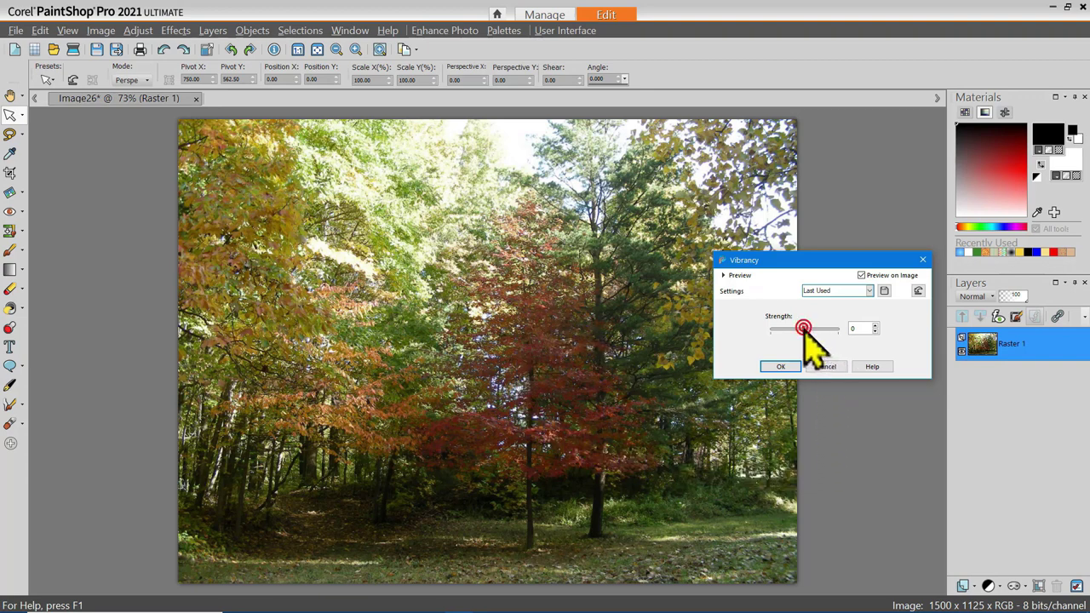
drag(813, 330, 831, 330)
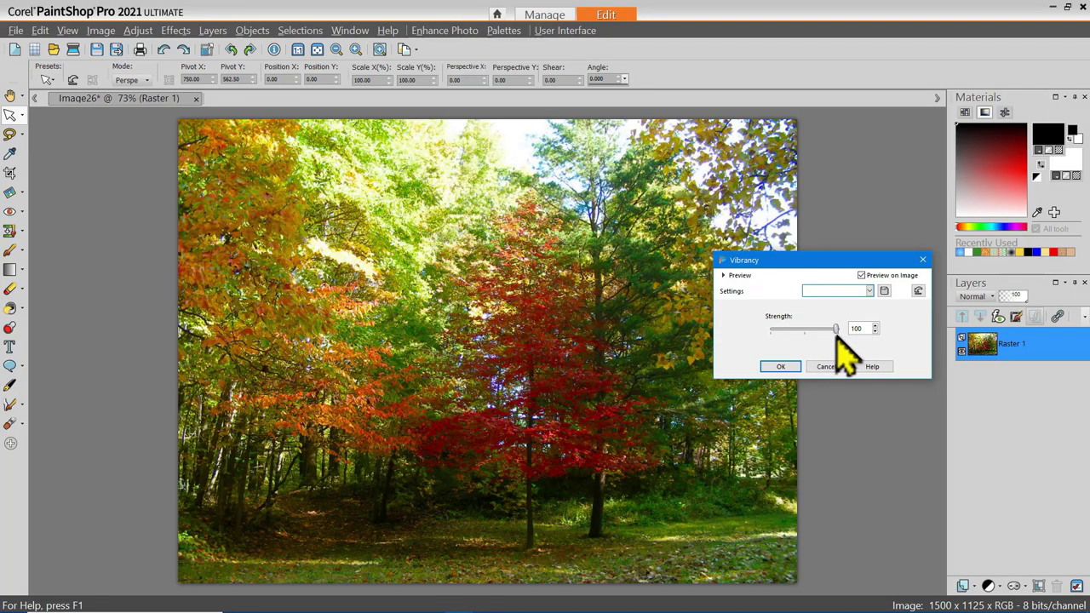
mouse_move(809, 330)
mouse_down()
mouse_move(773, 333)
mouse_move(746, 308)
mouse_move(809, 329)
mouse_up()
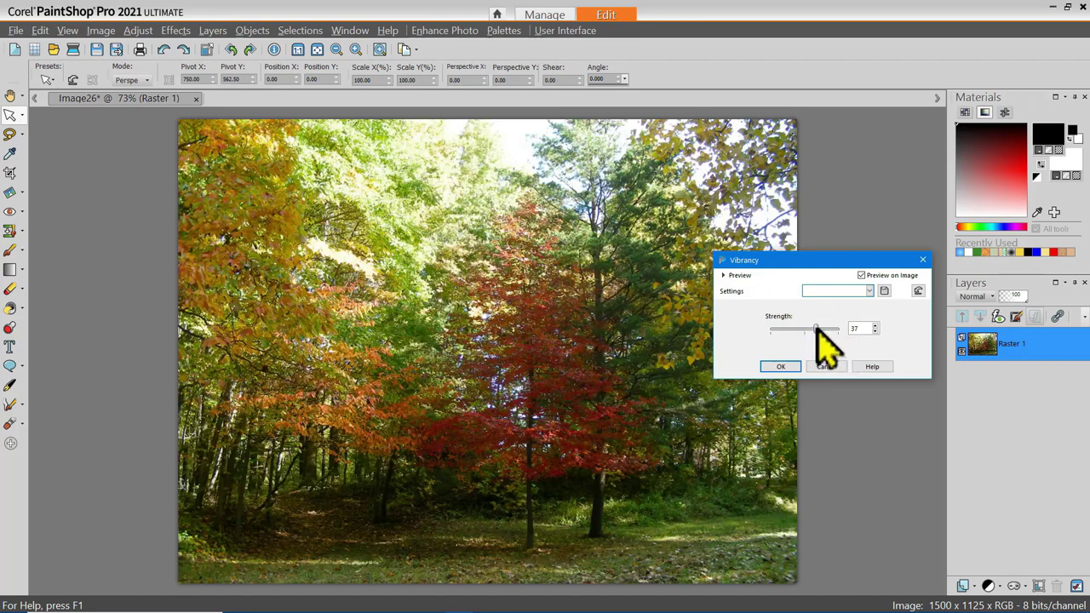
drag(817, 329, 816, 328)
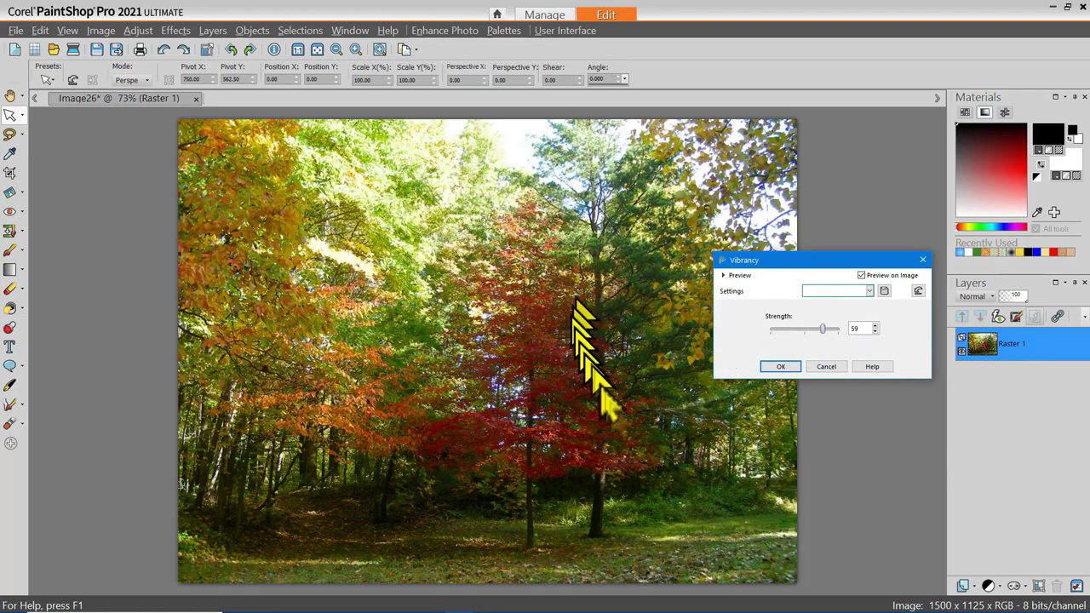
click(780, 367)
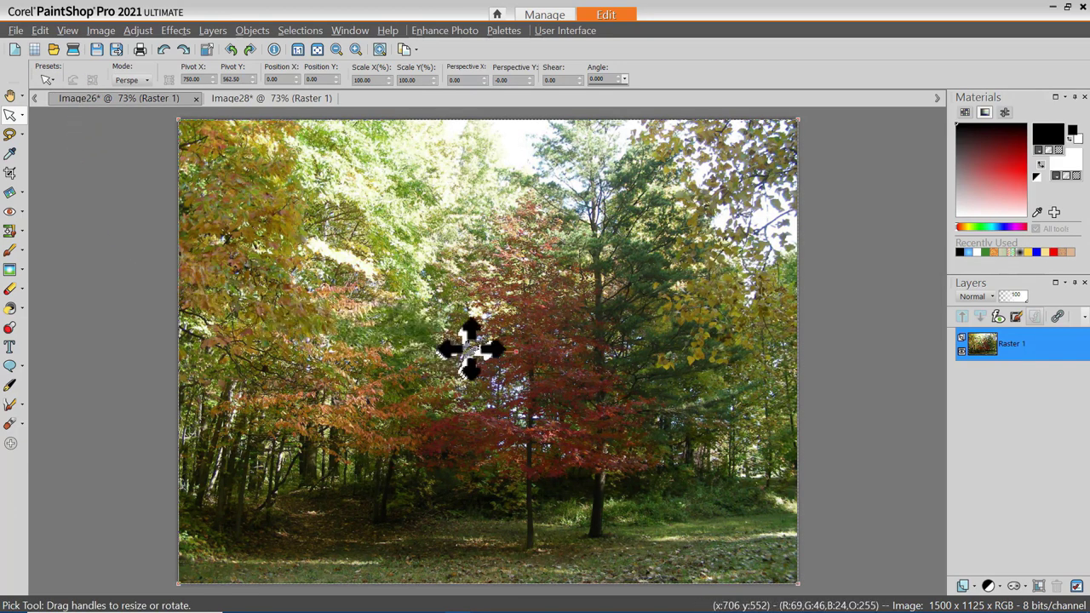
Compare the original autumn trees photo with its more vibrant version.
click(278, 96)
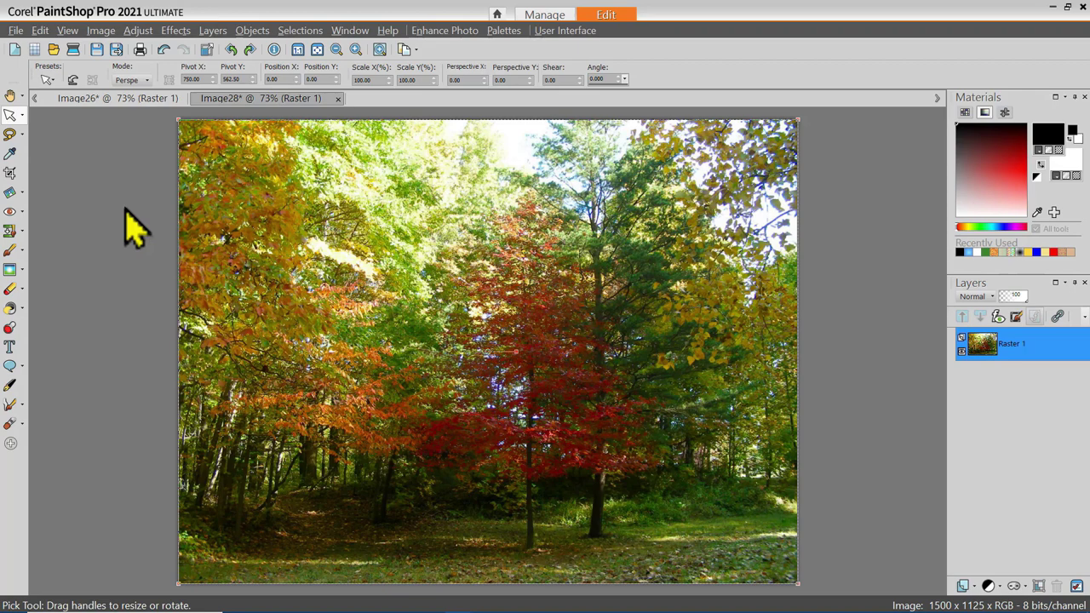
click(132, 98)
click(234, 98)
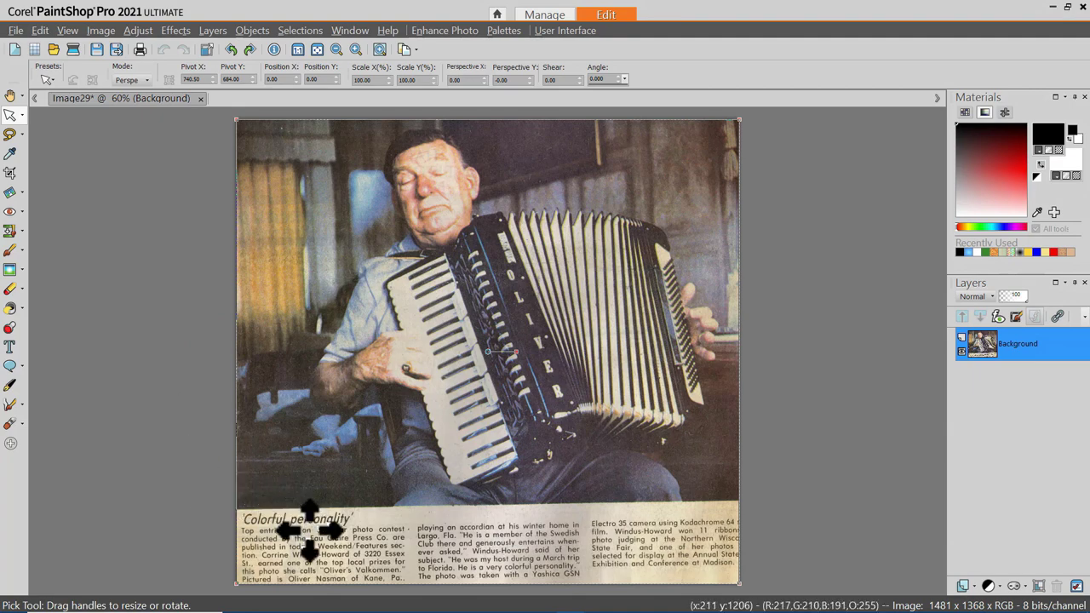
Examine the print grain in the caption and the dark lower-left area of the scanned newspaper photo of the accordion player.
scroll(304, 525, up, 2)
scroll(308, 529, up, 1)
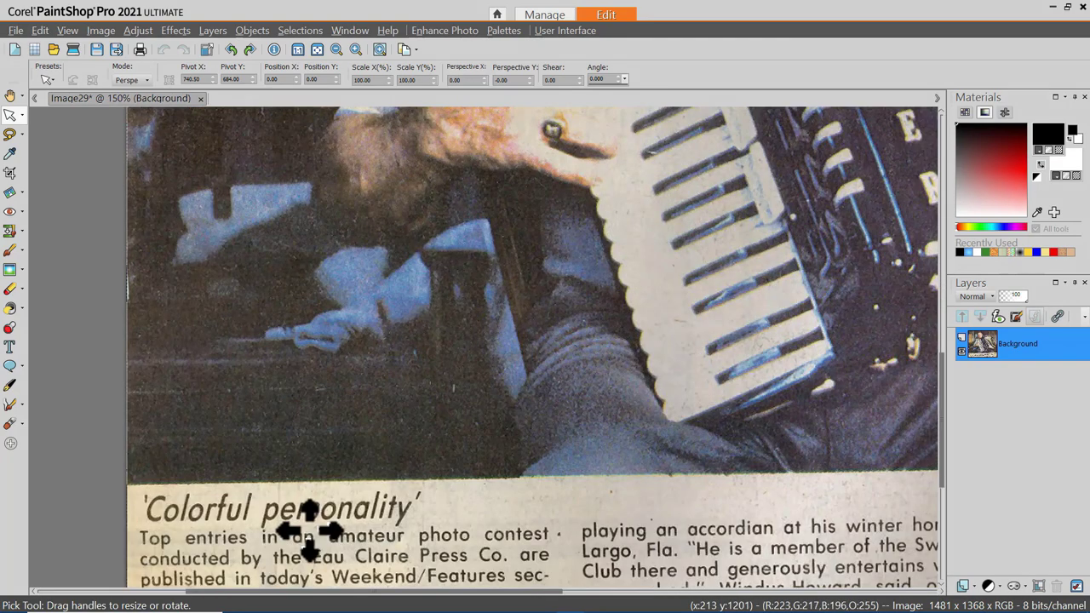
scroll(308, 529, down, 3)
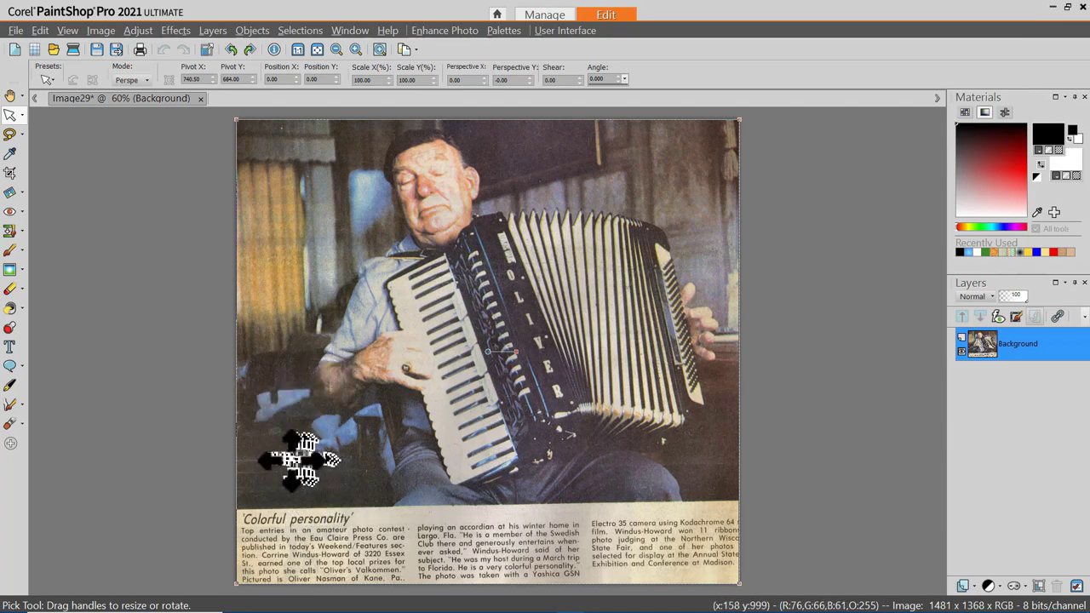
scroll(290, 461, up, 2)
scroll(290, 461, up, 1)
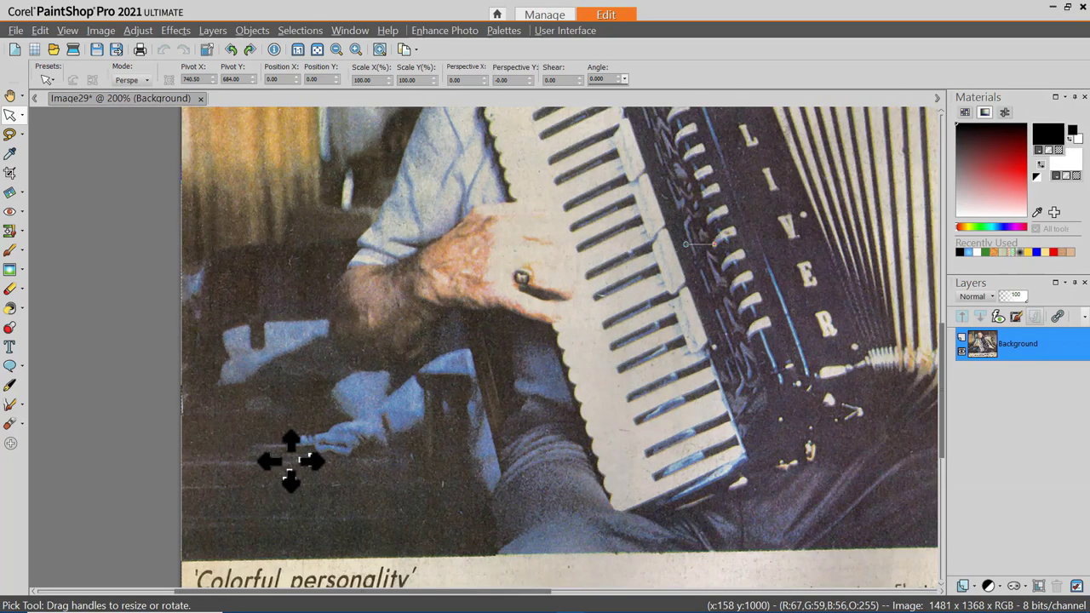
scroll(290, 461, up, 2)
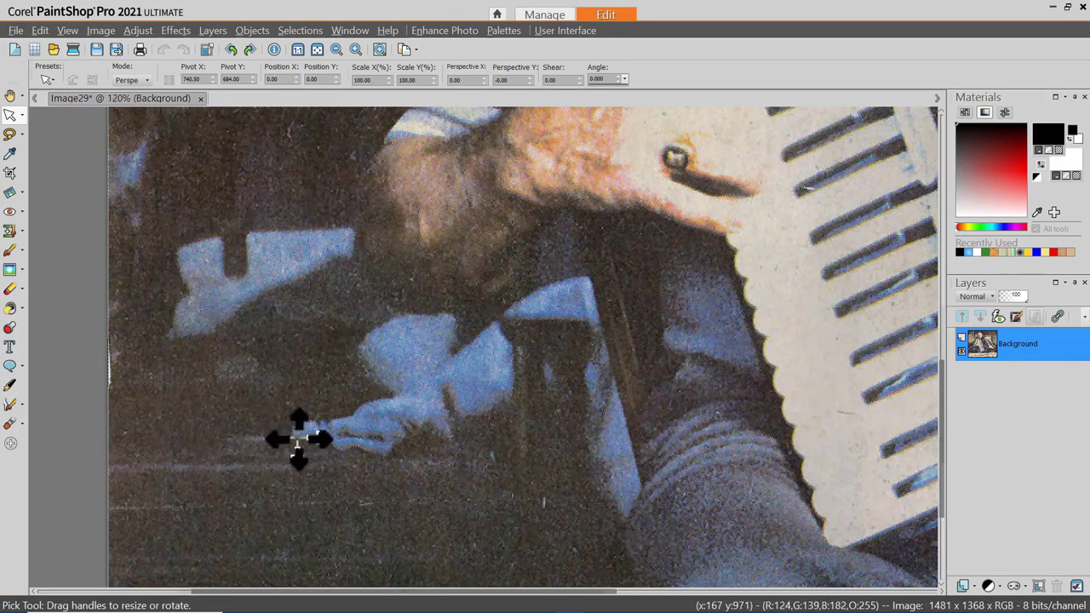
scroll(298, 439, down, 3)
scroll(298, 440, down, 1)
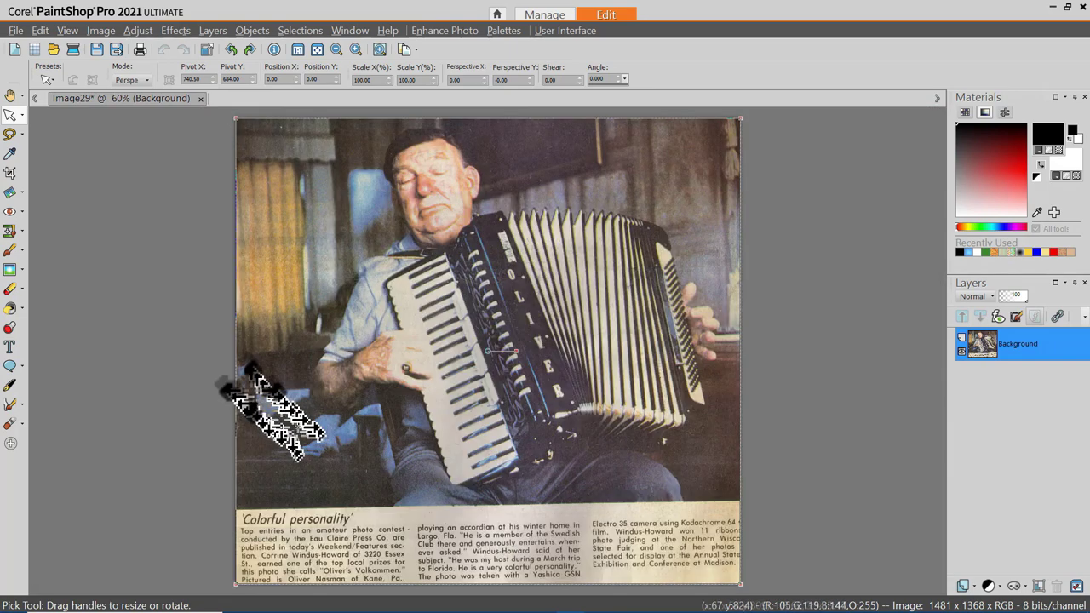
Try Digital Noise Removal on the scanned accordion photo with the linked noise correction sizes at 100, then at 50.
click(133, 31)
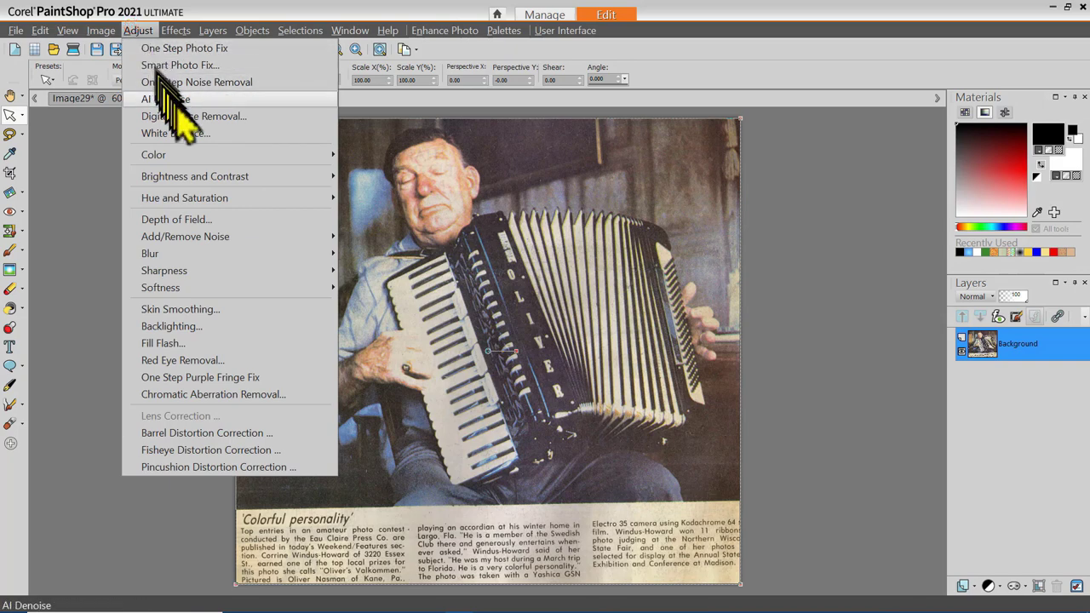
click(189, 111)
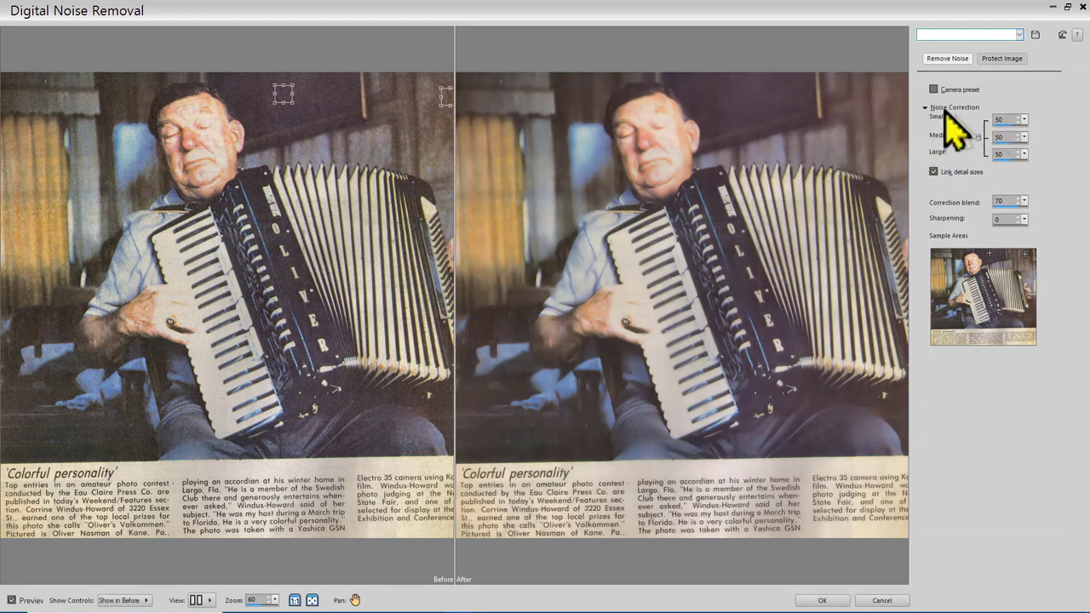
drag(1025, 120, 1063, 145)
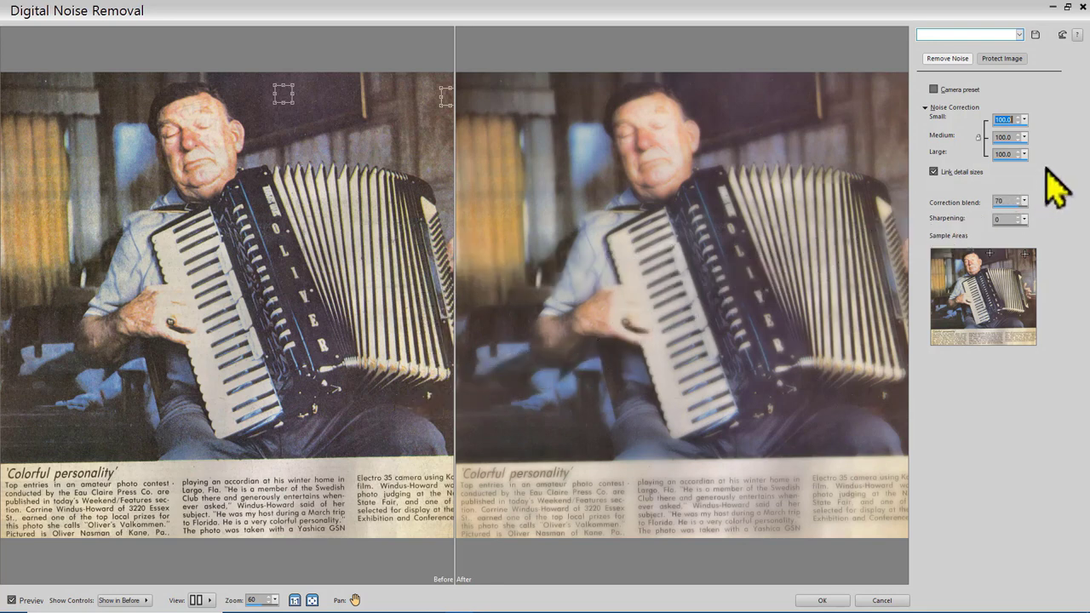
key(Tab)
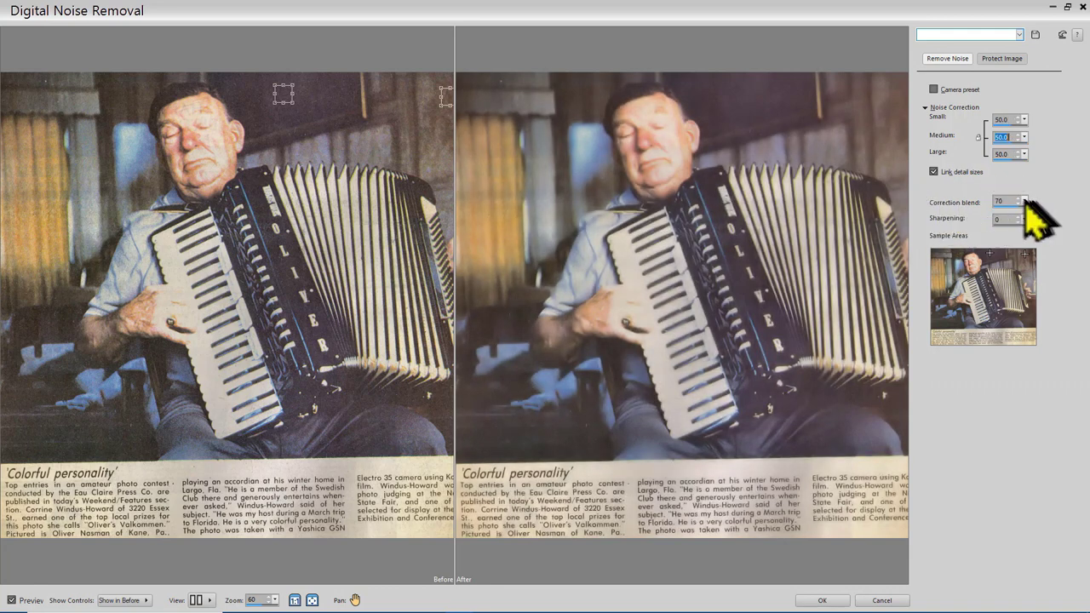
Try Correction blend values of 0, 100 and 7, and Sharpening at 100 and back at 0, in the noise removal preview.
drag(1024, 203, 961, 213)
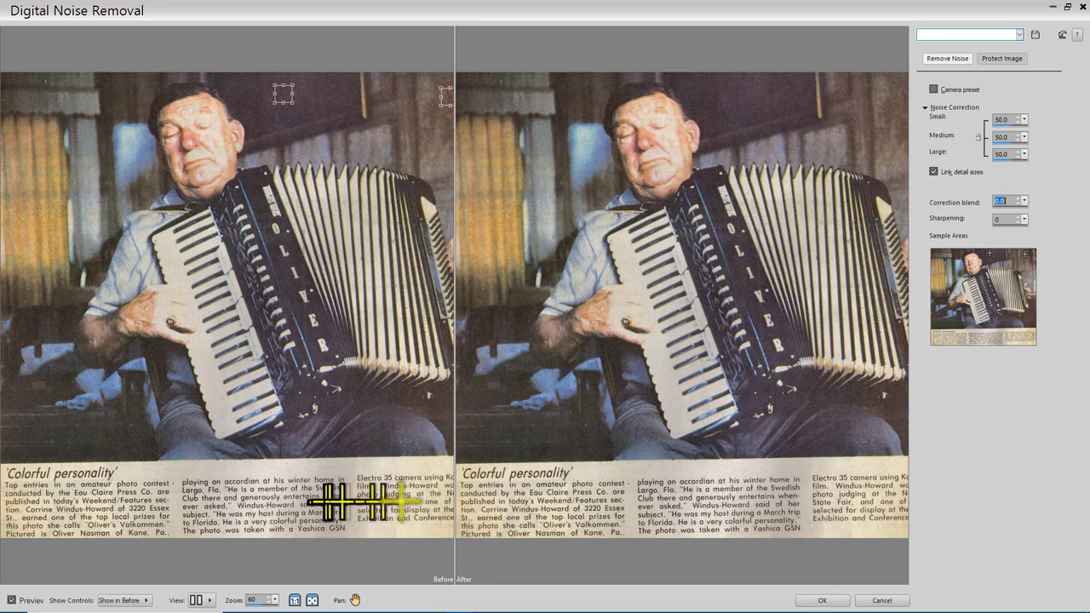
click(1023, 202)
drag(1023, 201, 1063, 219)
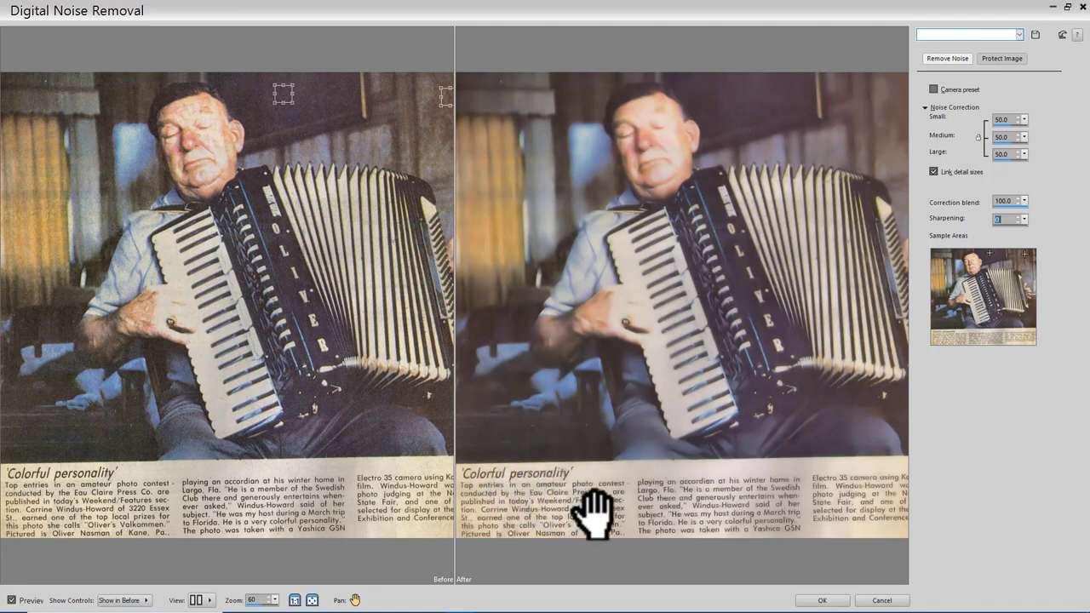
key(Return)
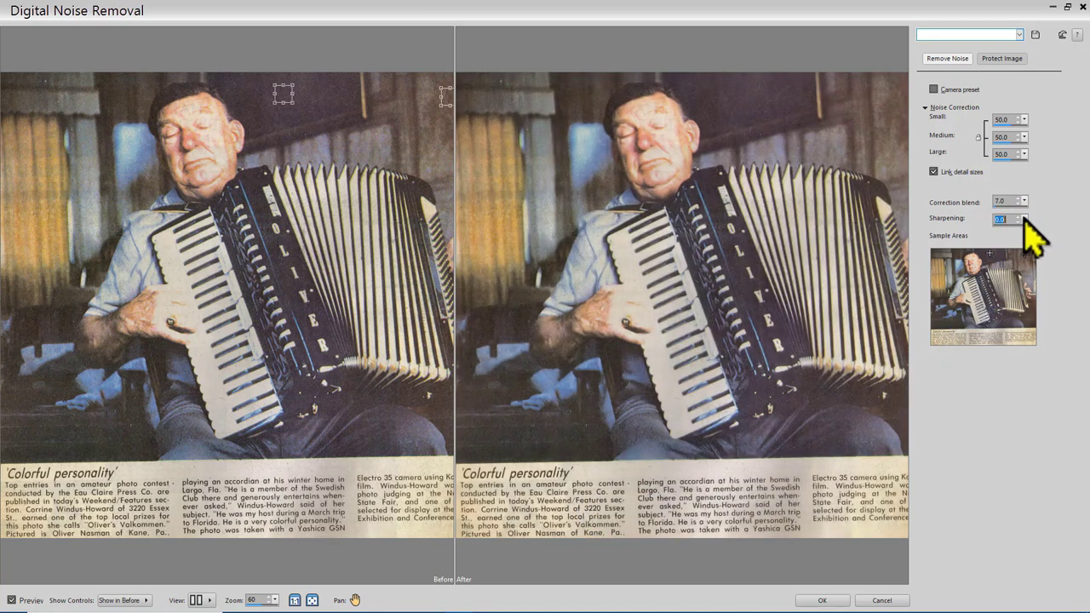
click(1023, 215)
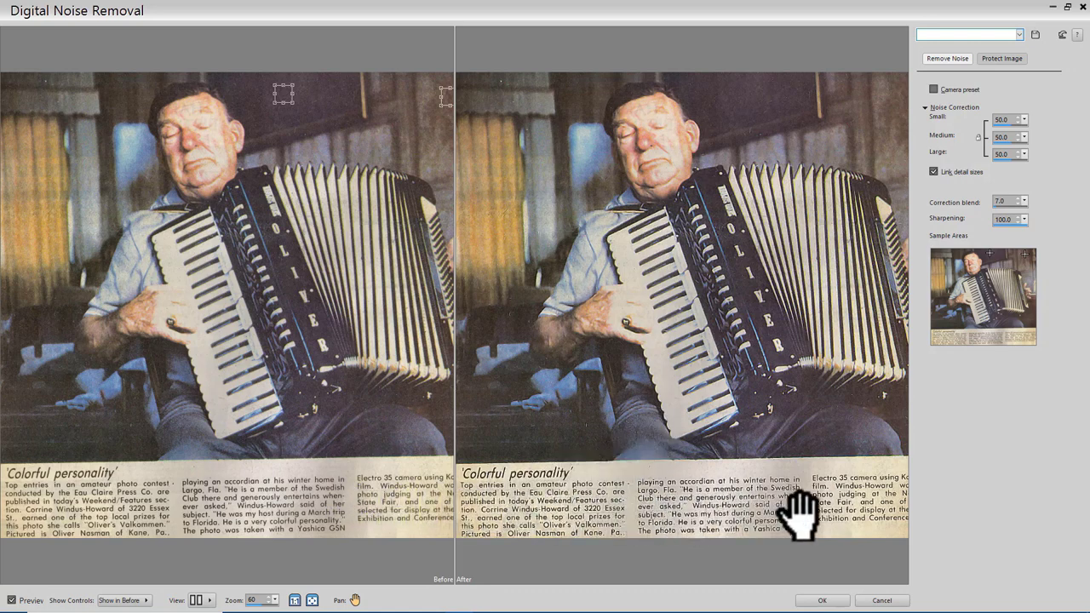
text(0)
Set Correction blend to 70, check the accordion player's far hand in the preview, and cancel Digital Noise Removal.
click(1007, 200)
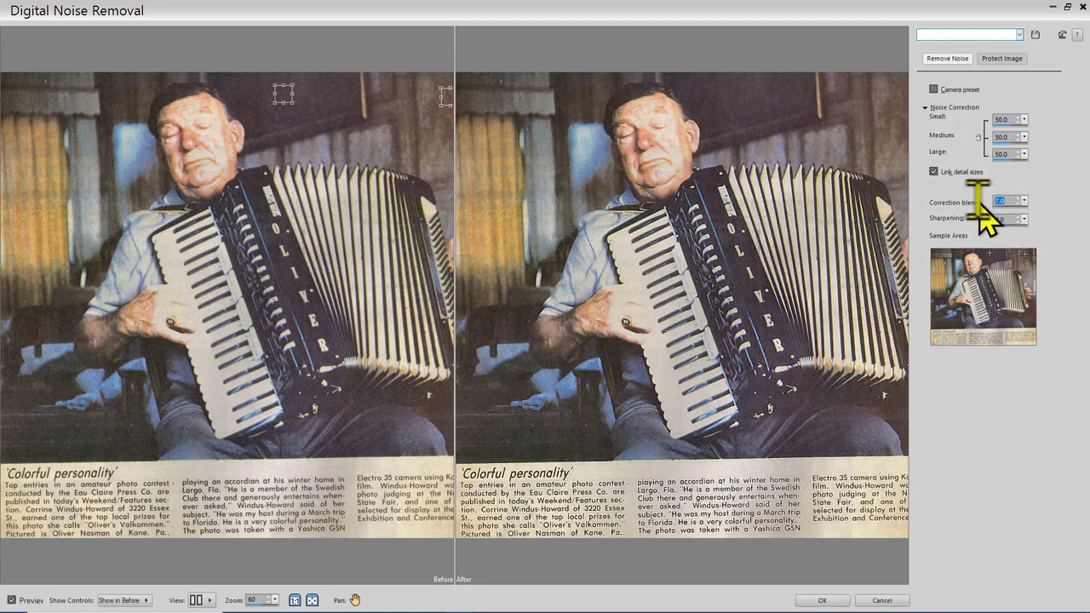
text(7)
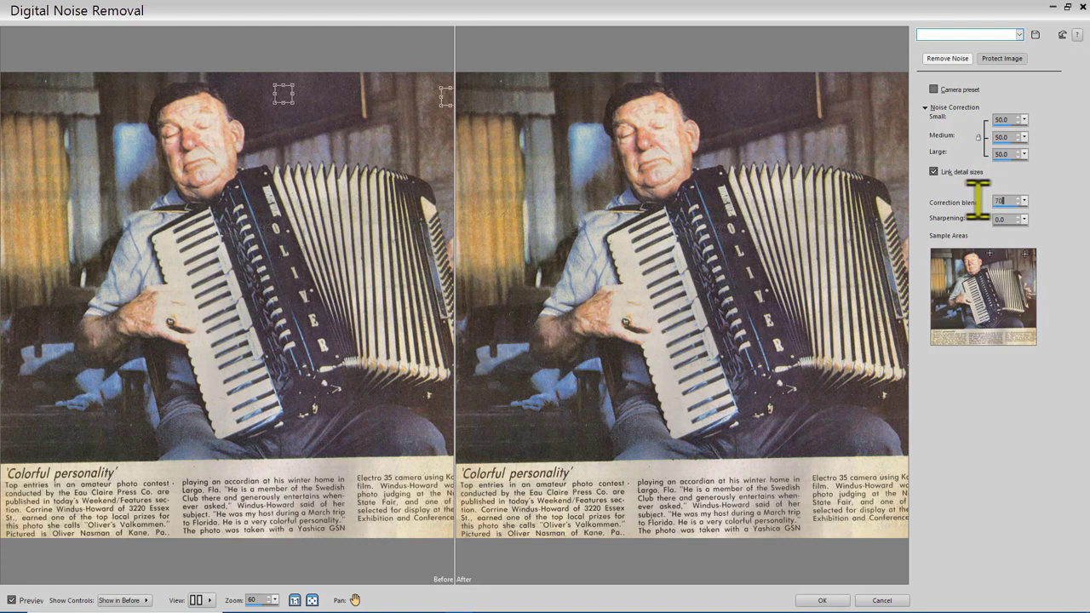
key(Tab)
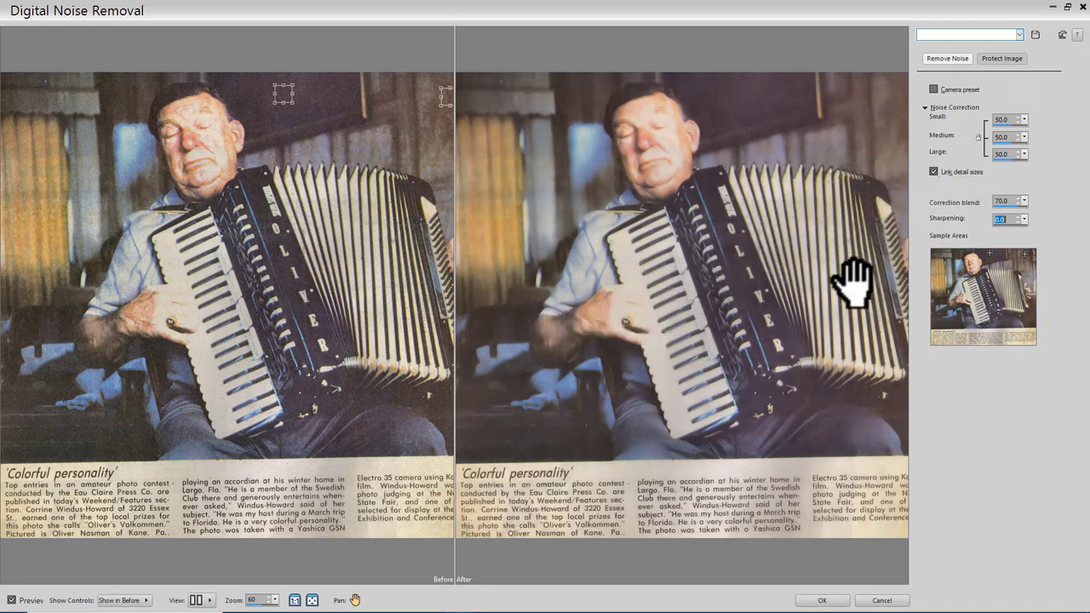
drag(851, 281, 800, 281)
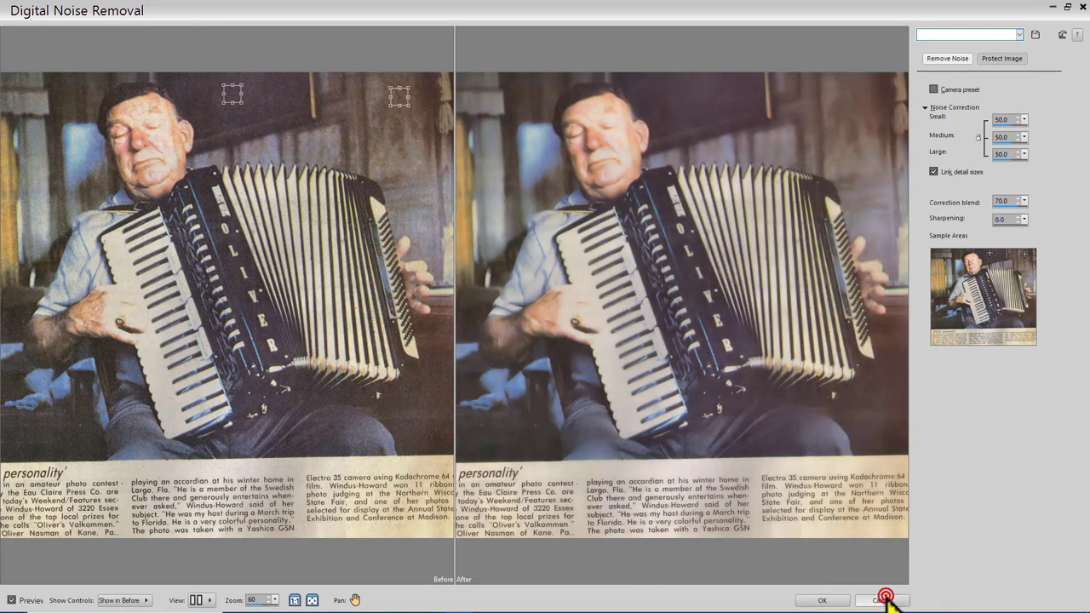
click(882, 600)
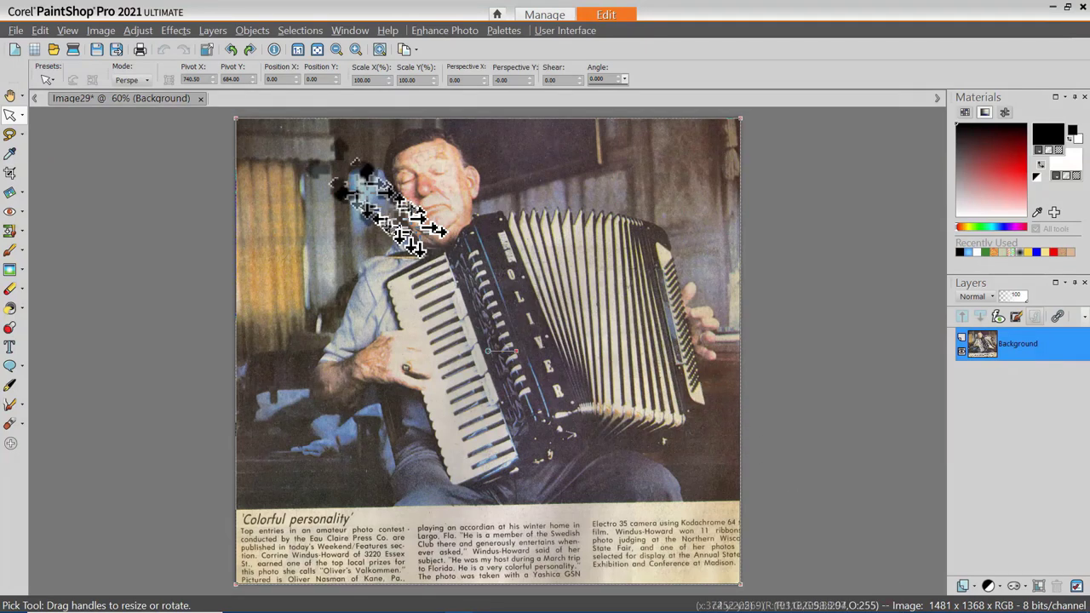
Apply One Step Noise Removal to the accordion photo and crop it to 1278 x 1086 pixels, leaving out the newspaper caption.
click(139, 30)
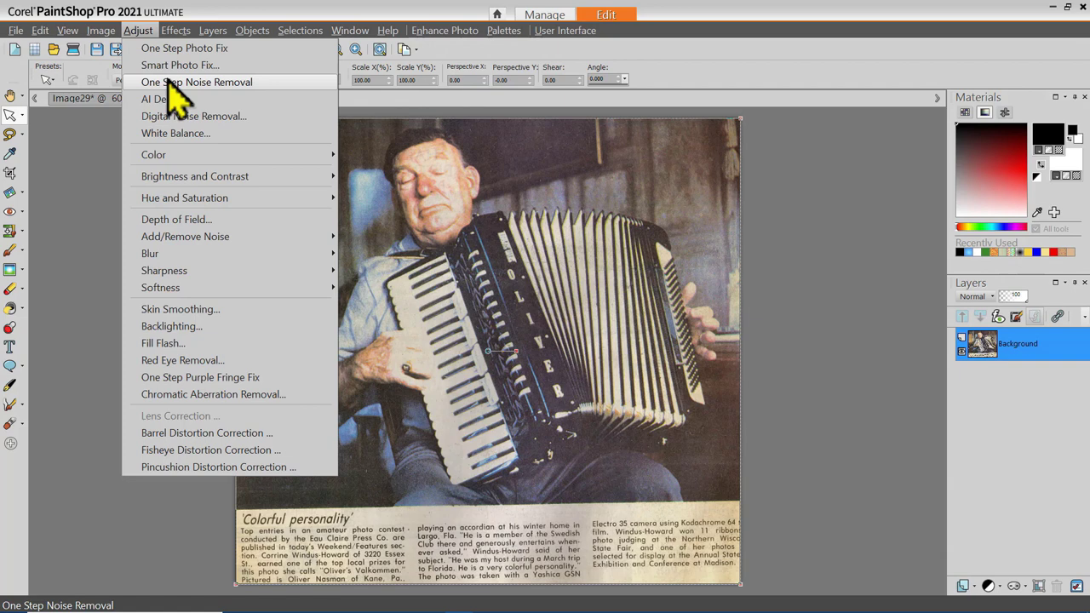
click(167, 81)
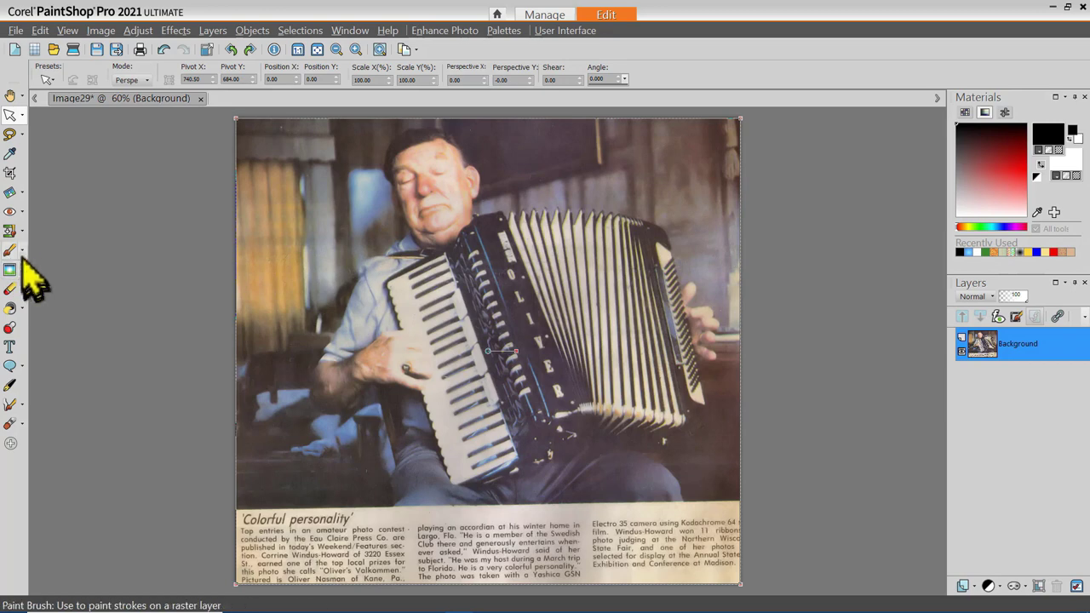
click(9, 172)
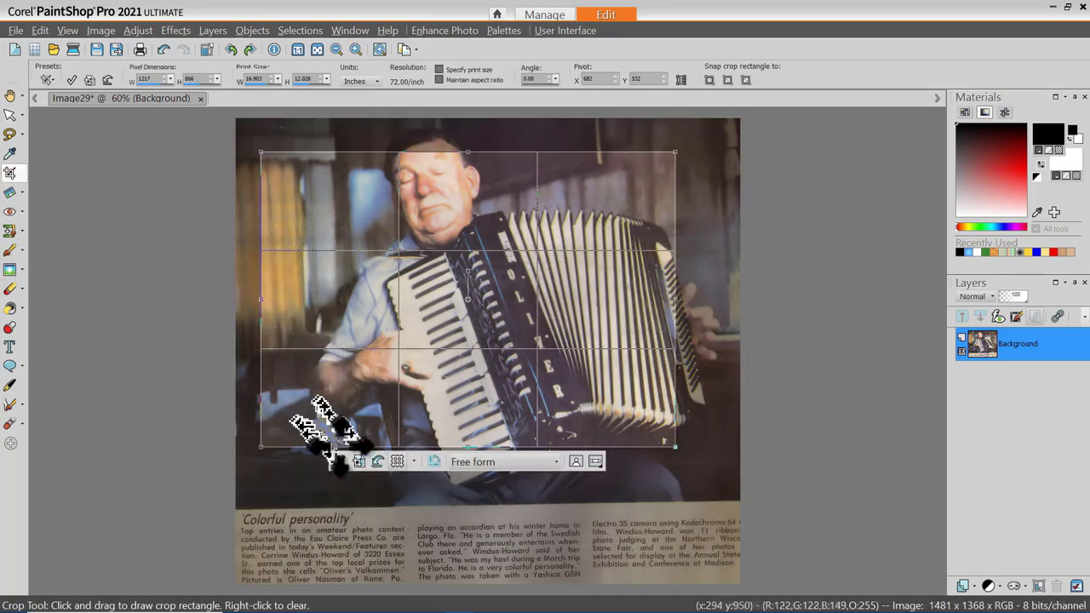
click(378, 463)
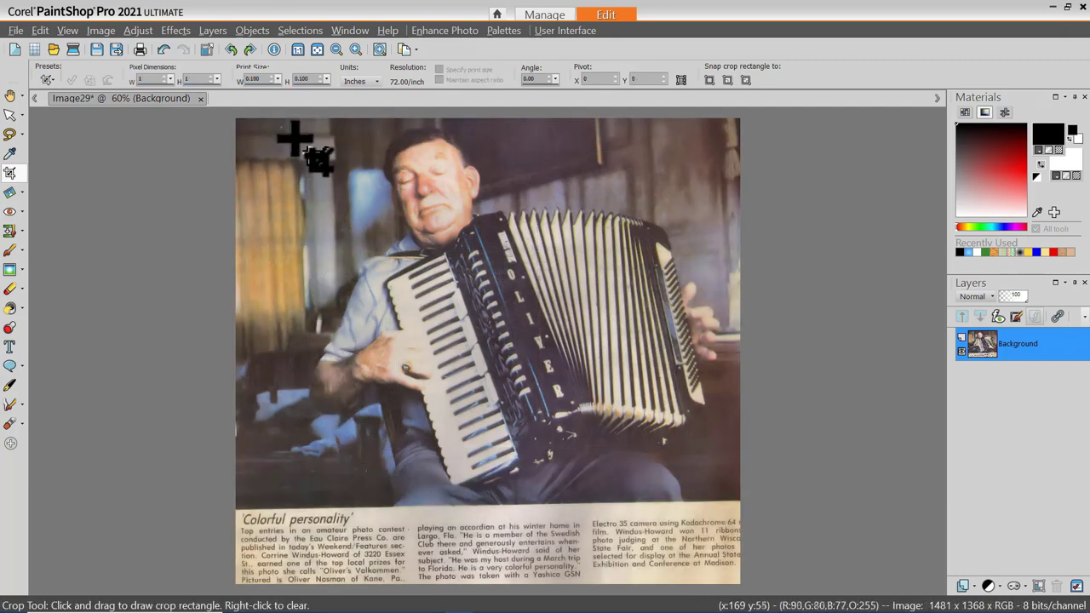
drag(294, 136, 728, 492)
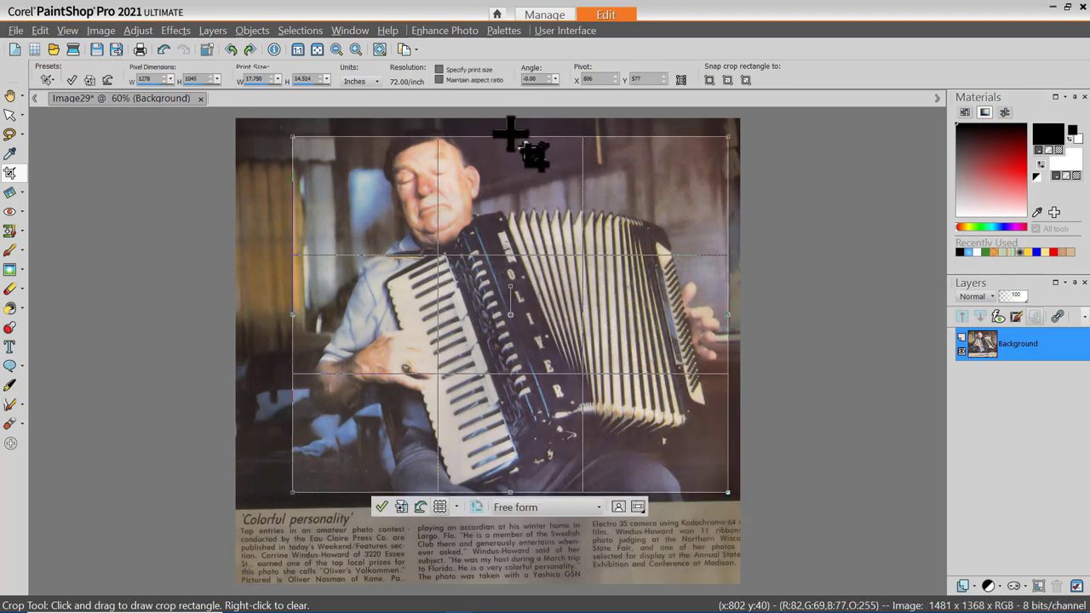
drag(510, 134, 510, 122)
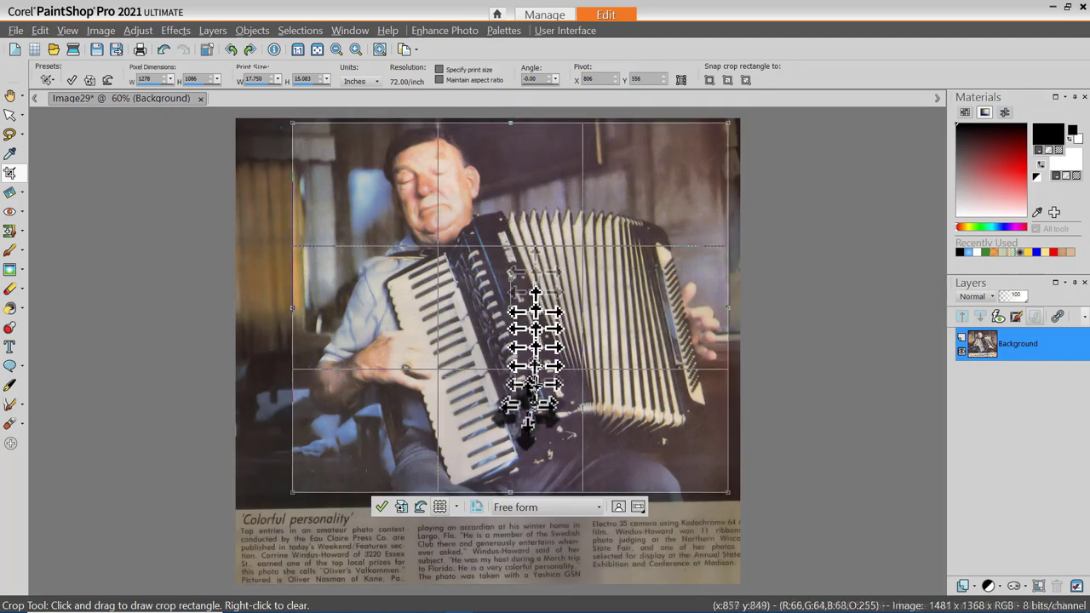
click(382, 509)
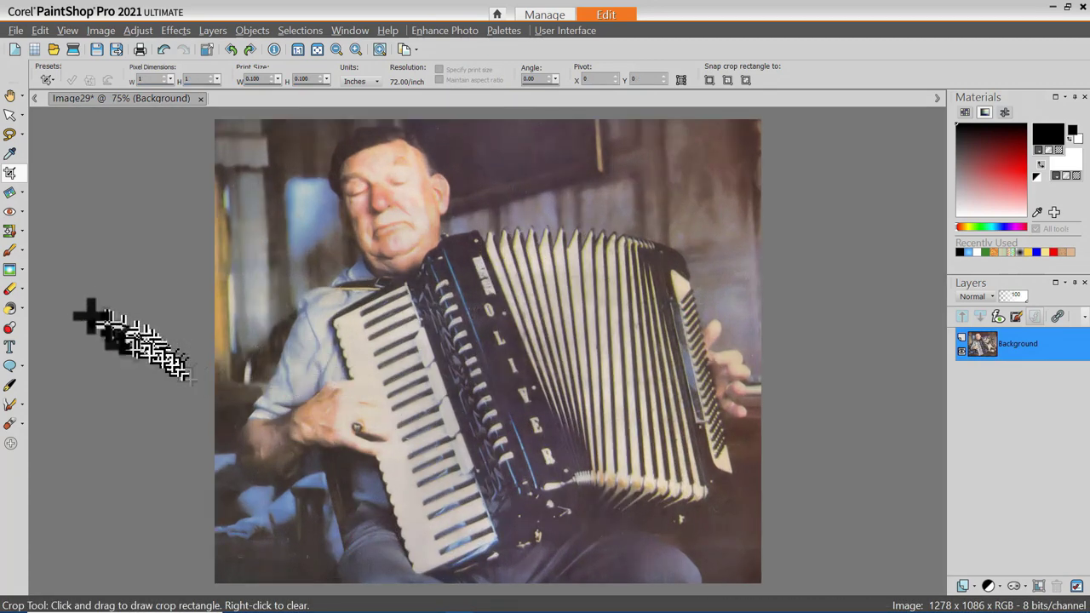
Darken the background above the accordion, in the lower corners and behind the man's shoulder with the Lighten/Darken brush at sizes 220 and 253.
click(23, 267)
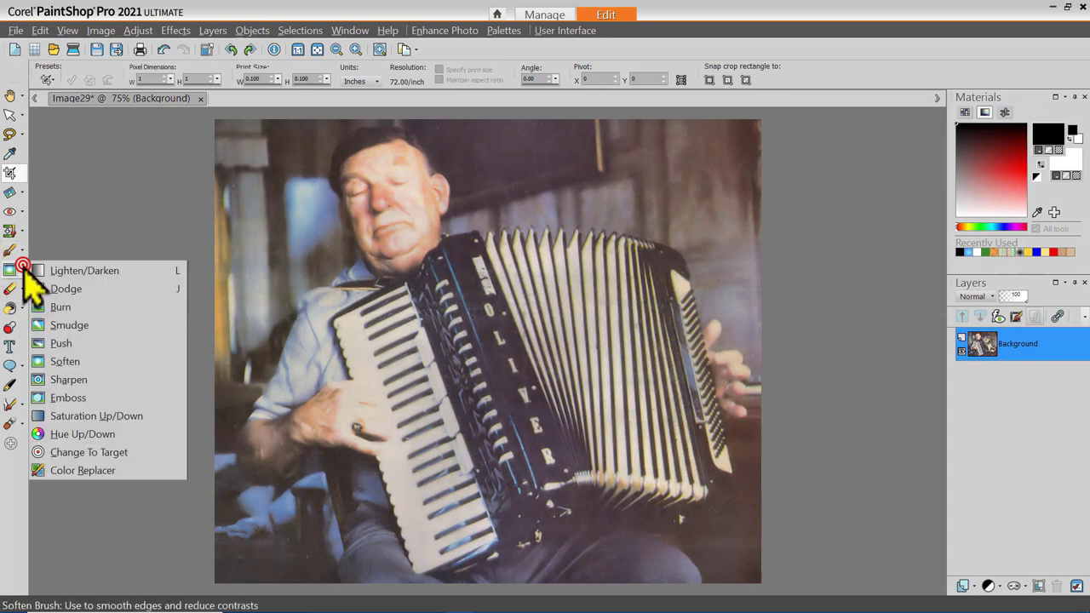
click(89, 273)
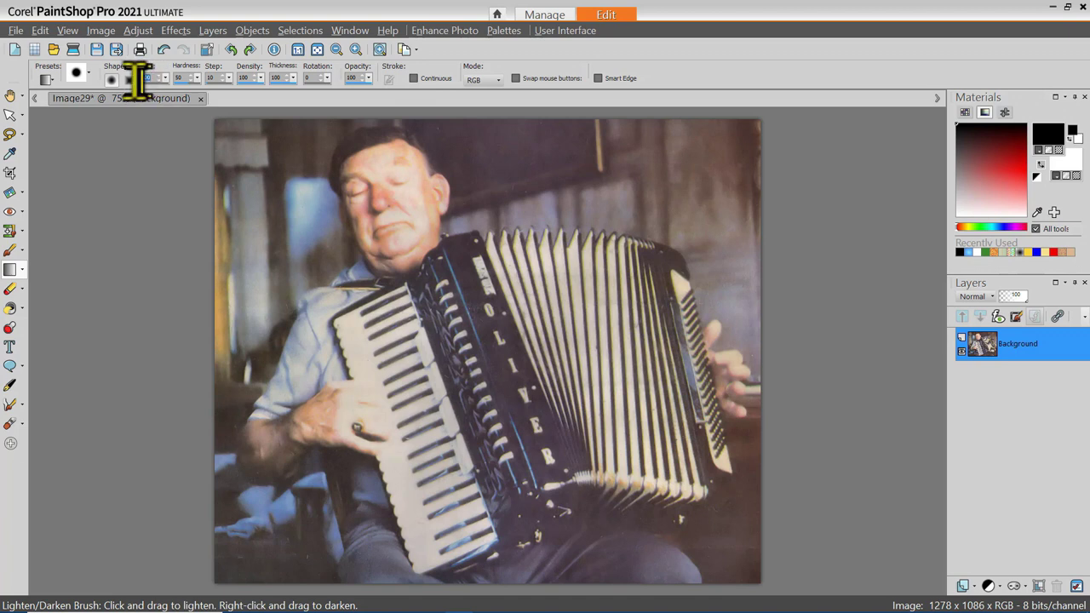
text(200)
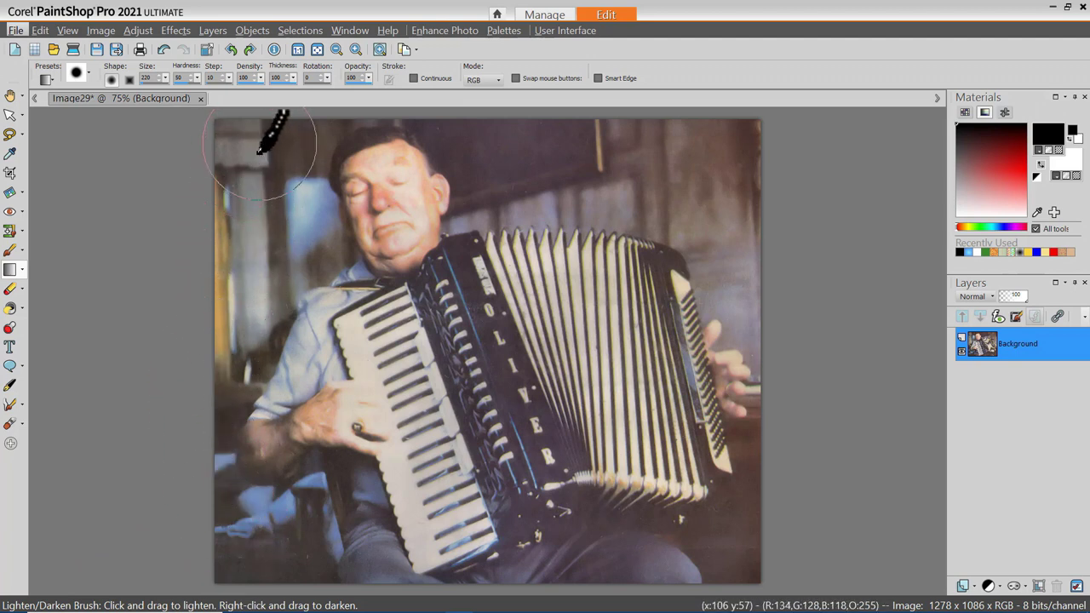
mouse_move(252, 155)
mouse_down()
mouse_move(234, 179)
mouse_move(227, 136)
mouse_move(257, 127)
mouse_move(219, 206)
mouse_move(252, 174)
mouse_move(219, 263)
mouse_move(279, 198)
mouse_move(203, 297)
mouse_move(235, 276)
mouse_move(213, 332)
mouse_move(272, 232)
mouse_move(267, 253)
mouse_move(226, 304)
mouse_move(275, 143)
mouse_move(263, 167)
mouse_move(449, 174)
mouse_move(610, 155)
mouse_move(807, 152)
mouse_move(797, 147)
mouse_move(769, 177)
mouse_move(541, 160)
mouse_move(725, 157)
mouse_move(717, 142)
mouse_move(549, 131)
mouse_move(723, 200)
mouse_move(771, 254)
mouse_move(729, 182)
mouse_up()
drag(762, 584, 754, 540)
drag(255, 537, 269, 239)
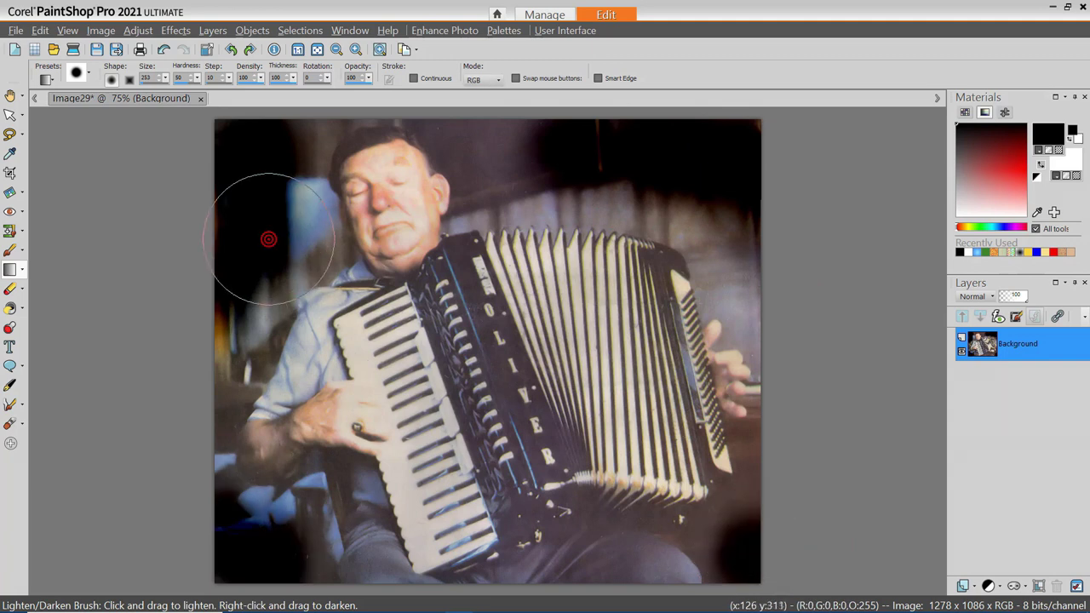
mouse_move(269, 239)
mouse_down()
mouse_move(331, 248)
mouse_move(282, 278)
mouse_move(296, 260)
mouse_move(299, 156)
mouse_move(309, 246)
mouse_move(242, 345)
mouse_move(251, 309)
mouse_move(213, 383)
mouse_move(225, 298)
mouse_move(211, 377)
mouse_move(275, 280)
mouse_move(255, 338)
mouse_up()
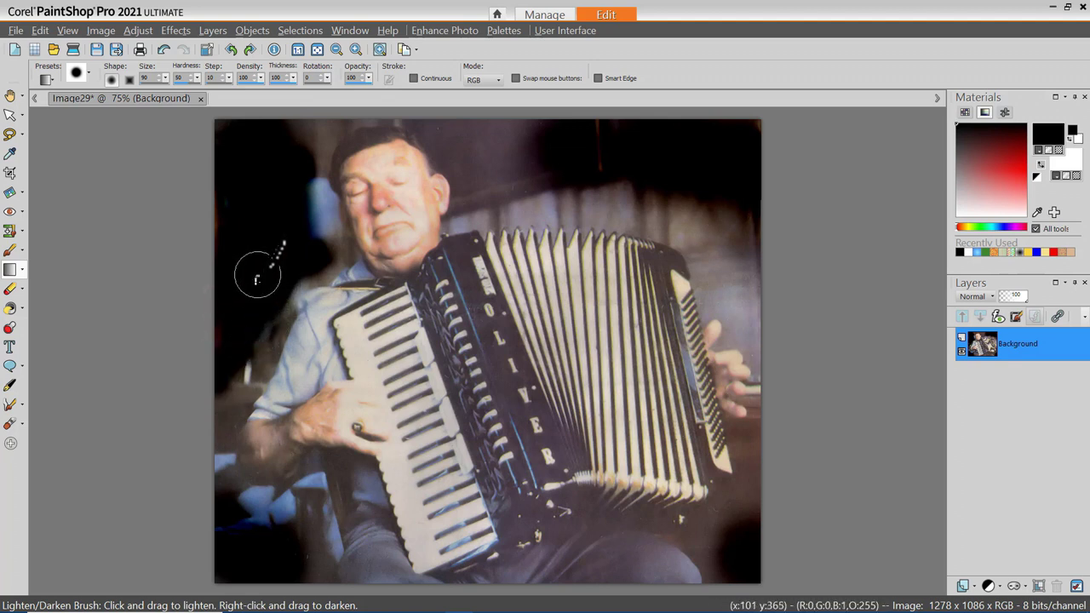
Paint the background above the accordion, beside its far end and in both lower corners black with the Paint Brush at size 108.
click(10, 252)
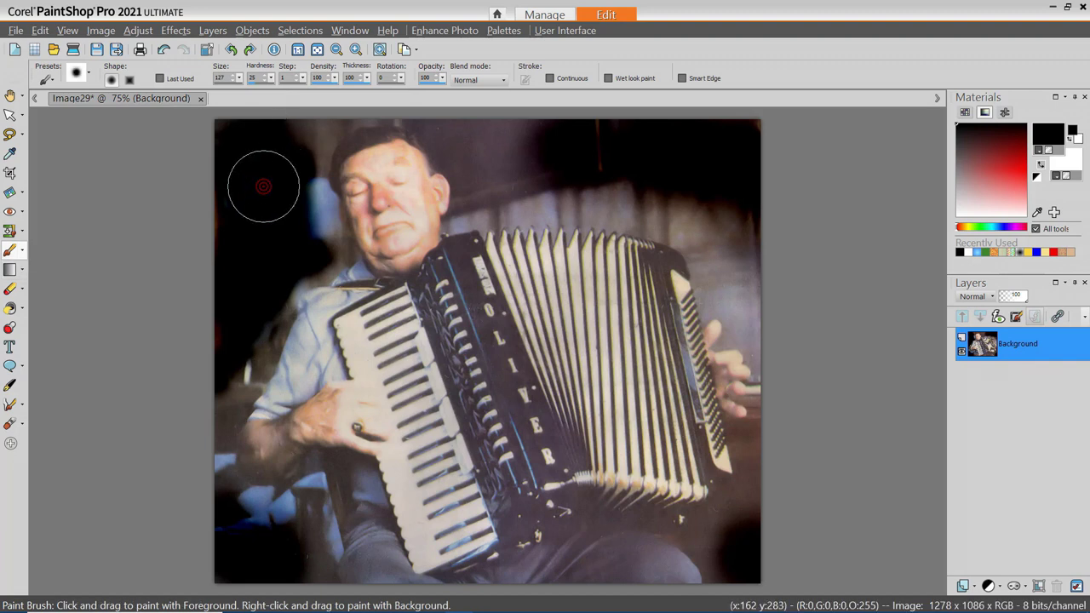
drag(549, 140, 522, 172)
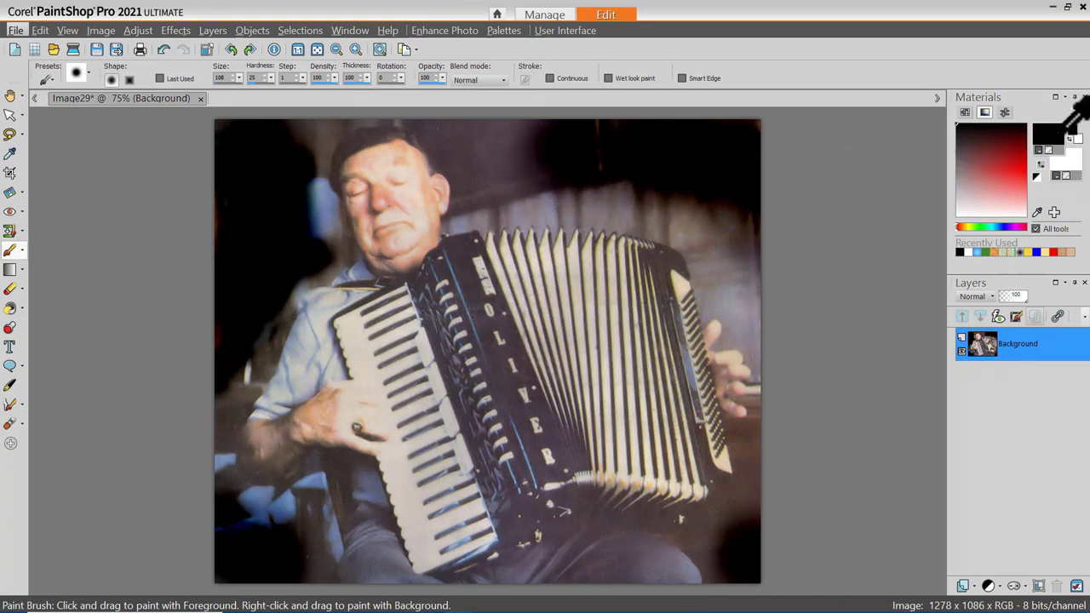
mouse_move(756, 232)
mouse_down()
mouse_move(734, 209)
mouse_move(602, 175)
mouse_up()
mouse_move(722, 153)
mouse_down()
mouse_move(474, 115)
mouse_move(466, 138)
mouse_move(557, 183)
mouse_move(742, 212)
mouse_move(751, 290)
mouse_move(796, 396)
mouse_up()
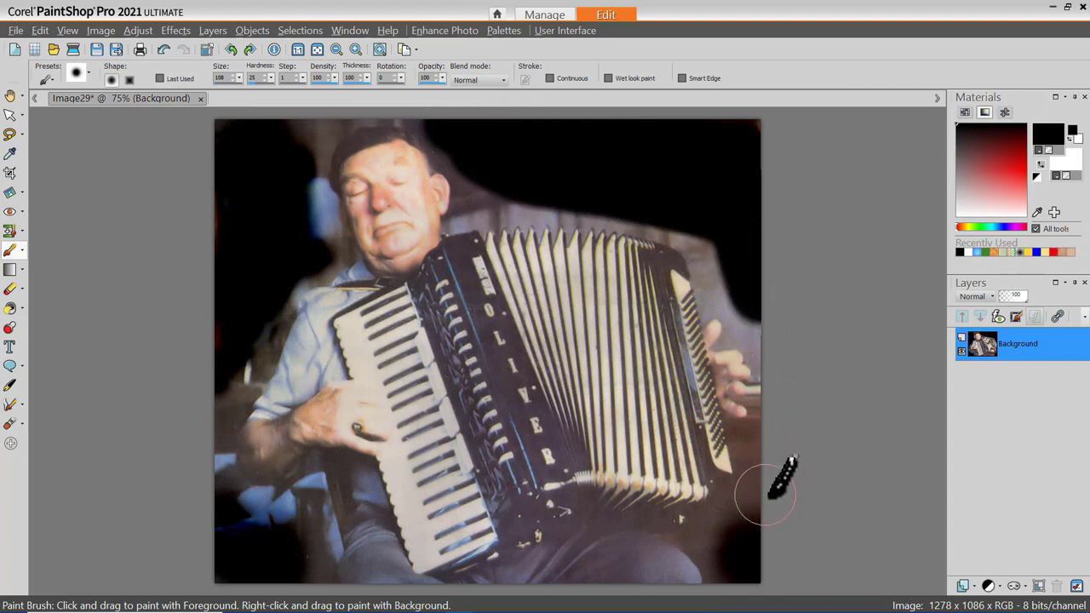
drag(764, 492, 757, 515)
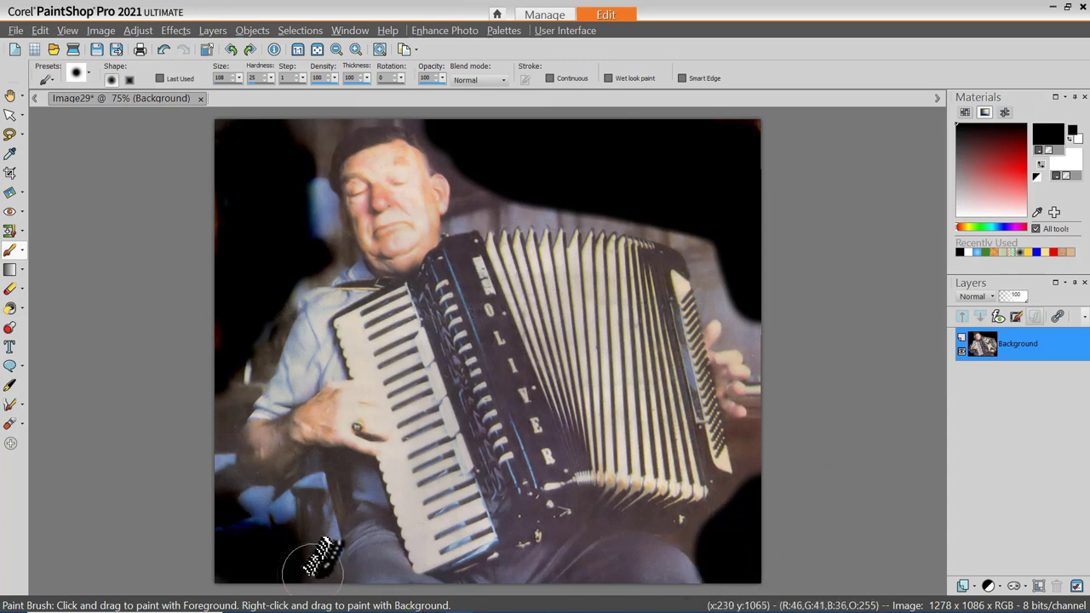
mouse_move(313, 569)
mouse_down()
mouse_move(303, 513)
mouse_move(255, 498)
mouse_up()
Paint the background between the man's ear and the accordion black with a smaller brush of size 39.
click(513, 160)
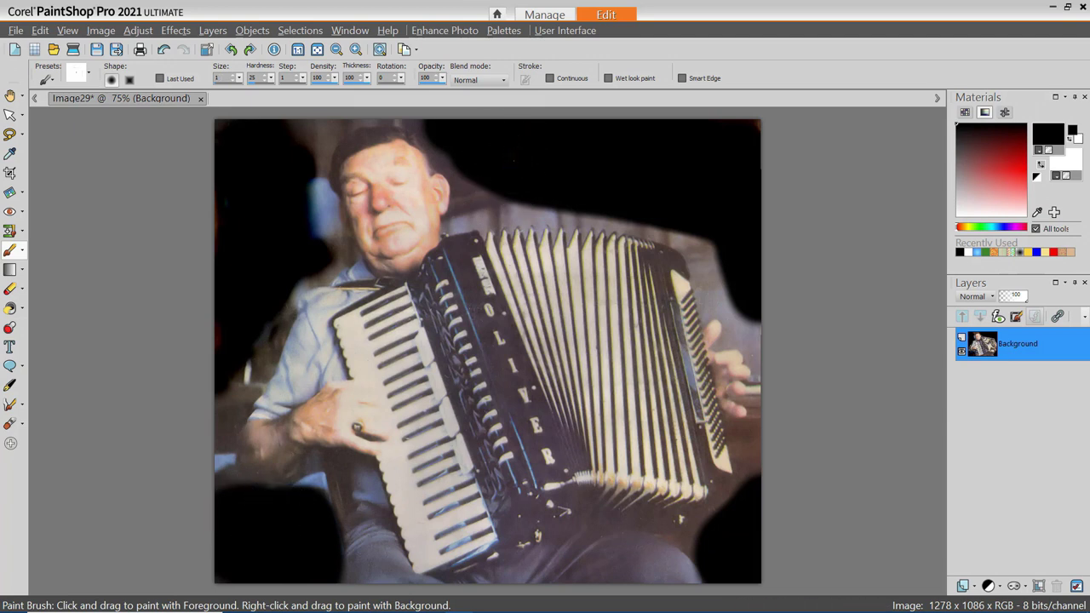
drag(495, 204, 473, 188)
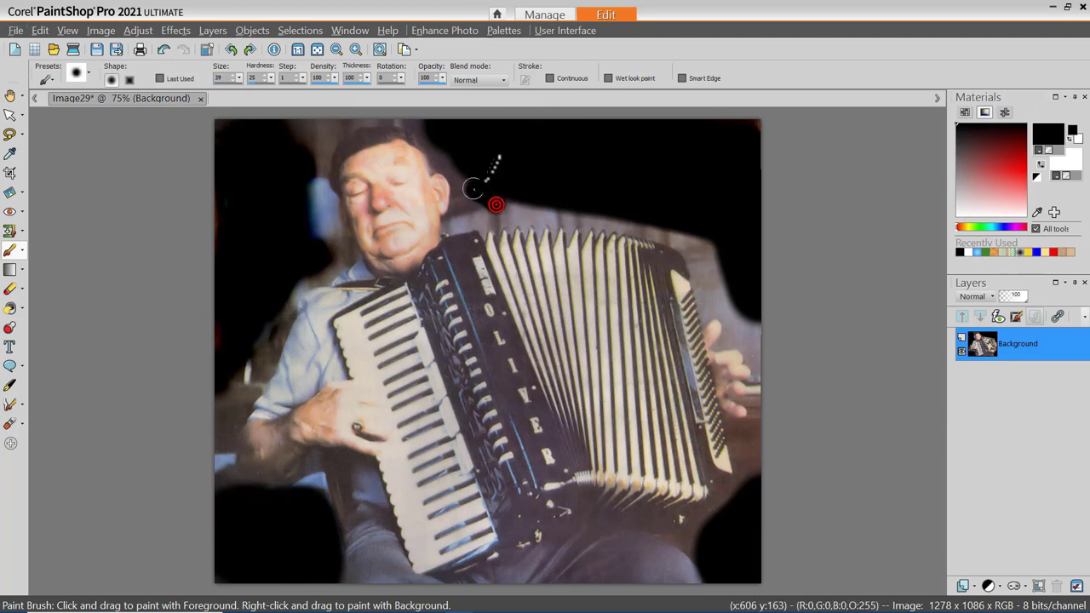
scroll(473, 198, up, 3)
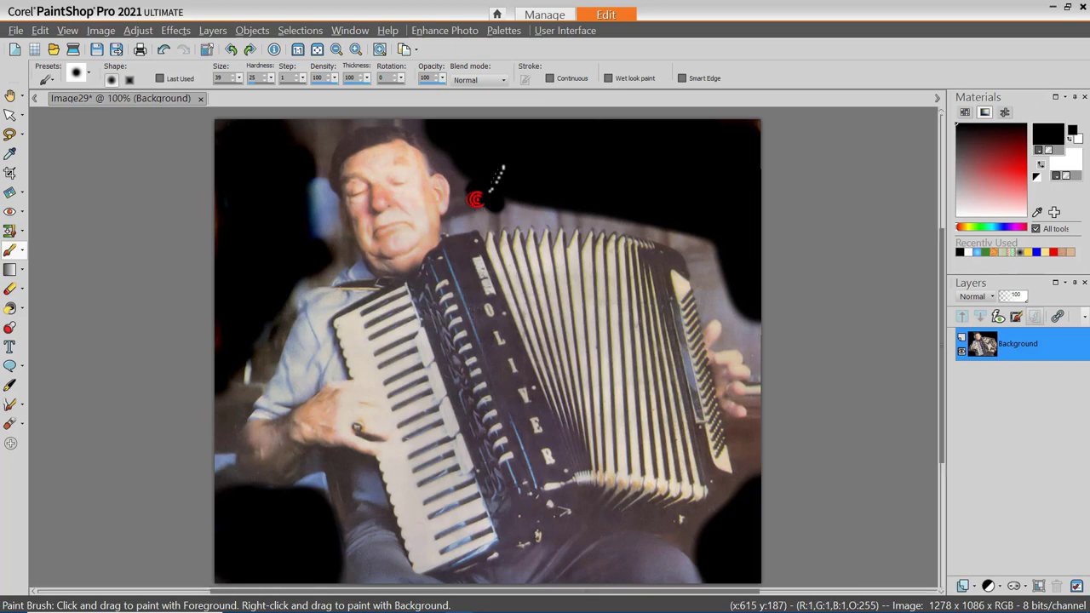
scroll(502, 174, up, 2)
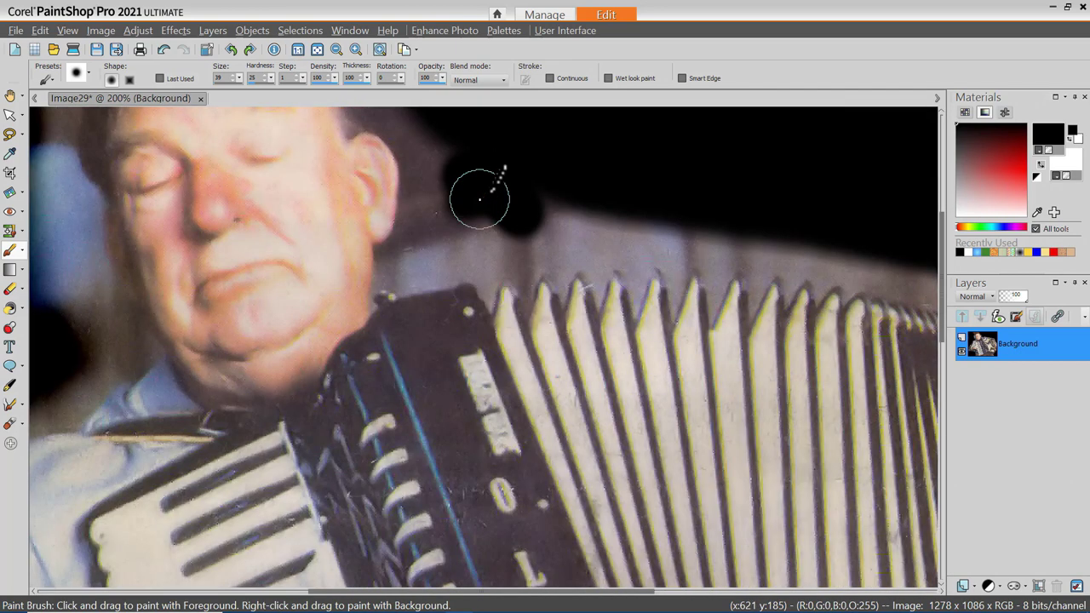
drag(404, 264, 428, 215)
mouse_move(413, 265)
mouse_down()
mouse_move(477, 250)
mouse_move(475, 225)
mouse_move(639, 229)
mouse_move(511, 252)
mouse_move(473, 205)
mouse_move(428, 173)
mouse_up()
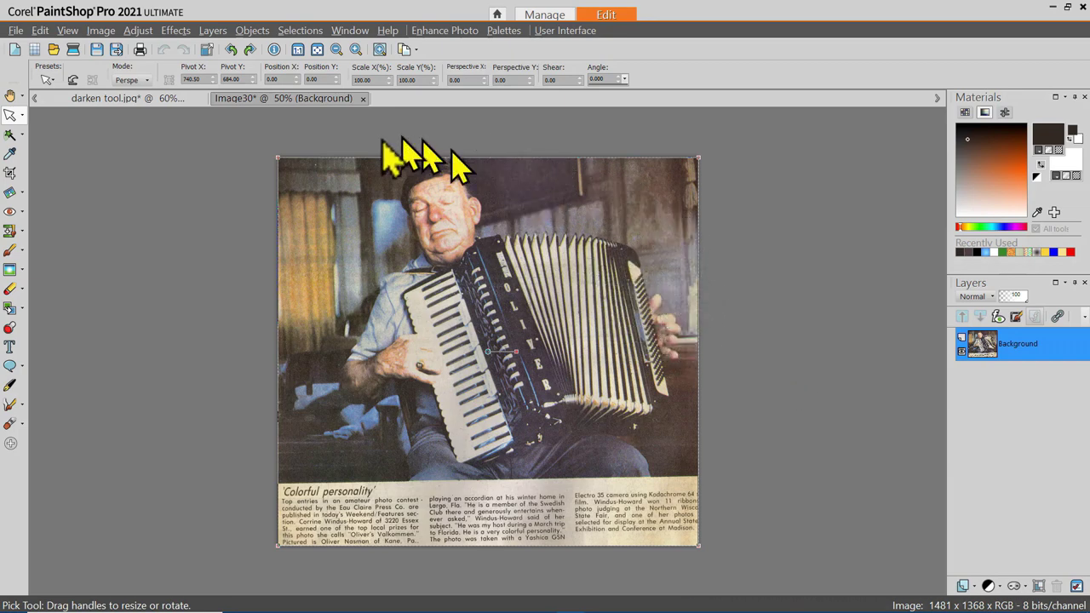
Bring up the darken tool.jpg image to view the accordion player against the finished black background.
click(126, 95)
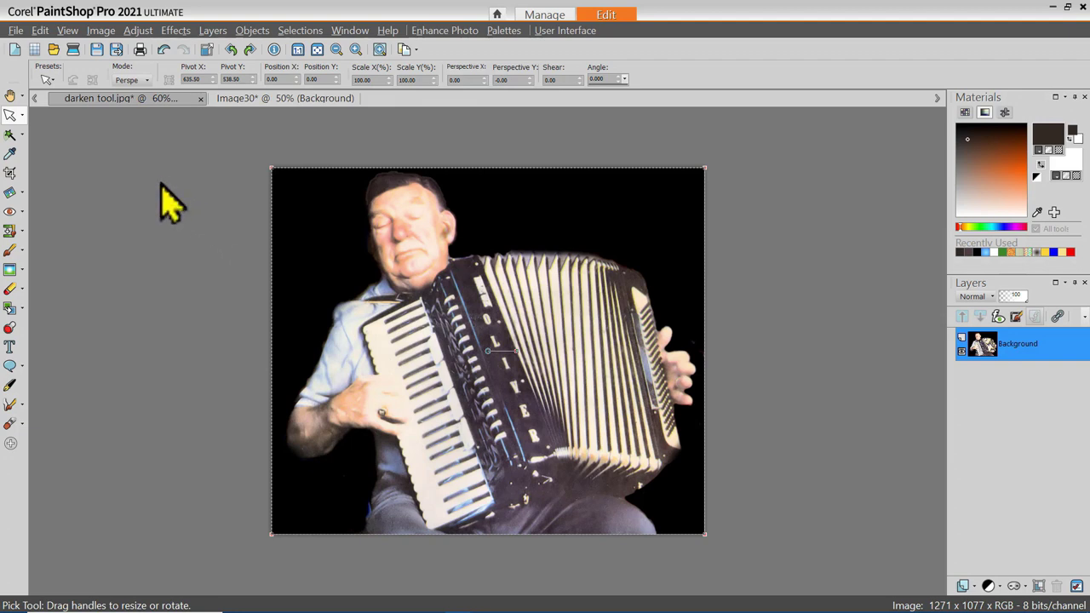
Select the black background around the accordion player with the Smart Selection Brush and try filling it with the blue Messenger gradient.
click(17, 130)
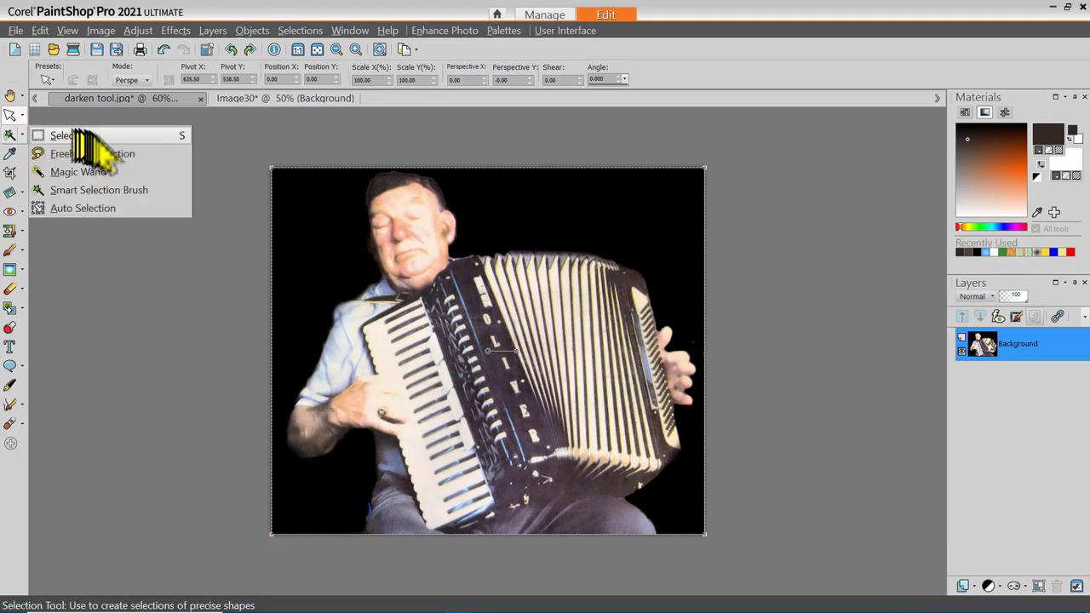
click(106, 189)
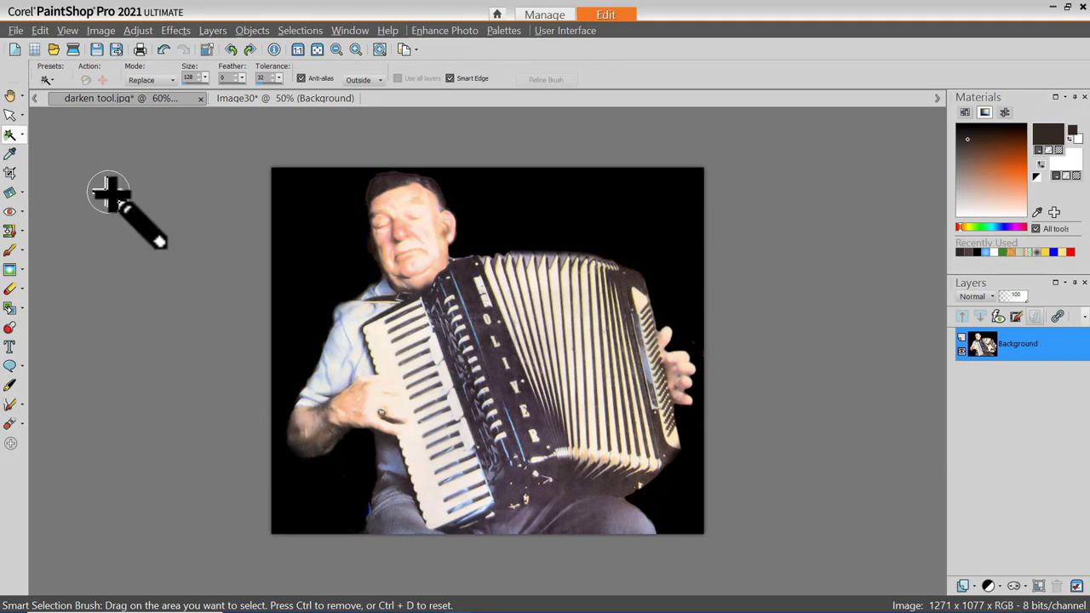
click(644, 213)
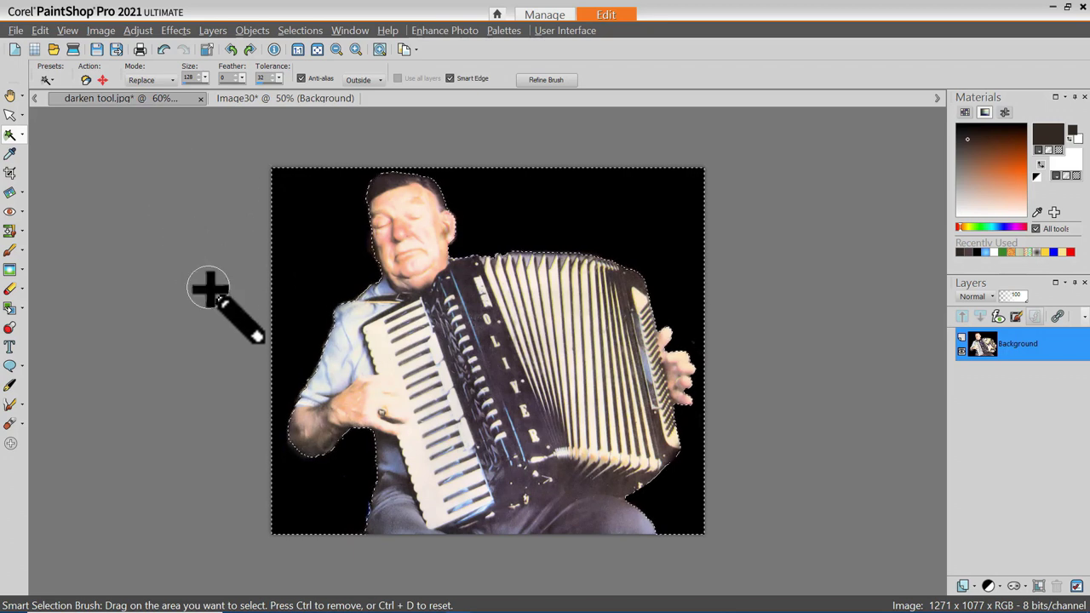
key(f)
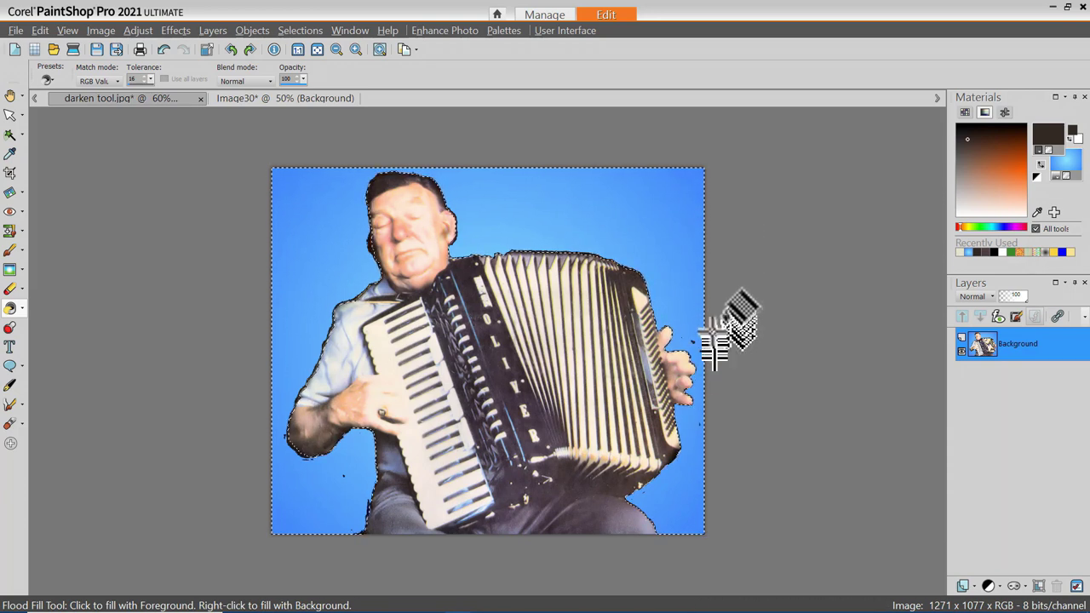
click(765, 290)
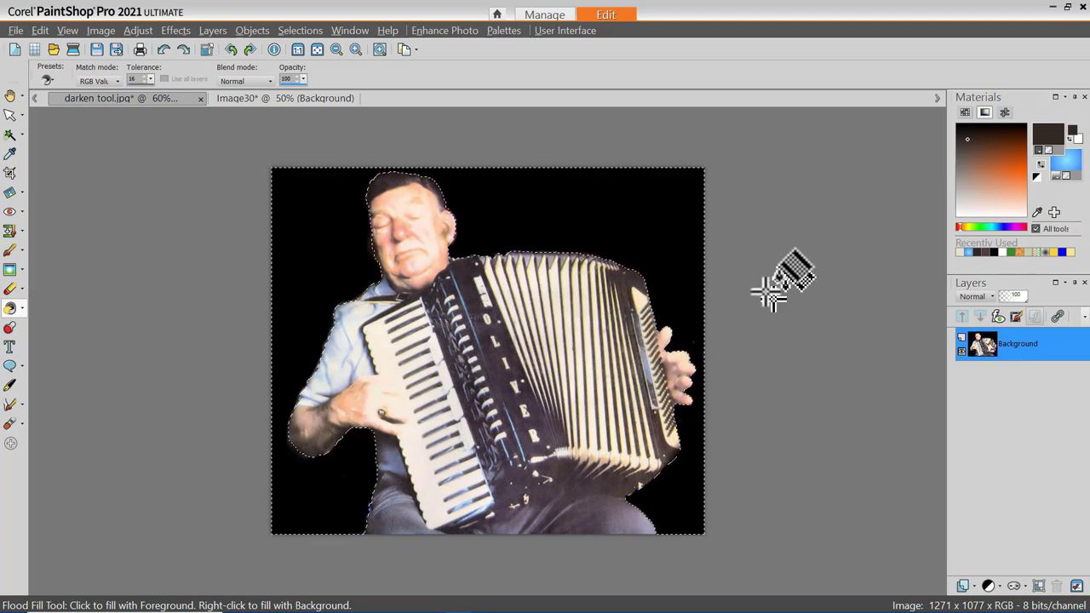
Try filling the selected background around the accordion player with the Ricepaper pattern.
click(1064, 160)
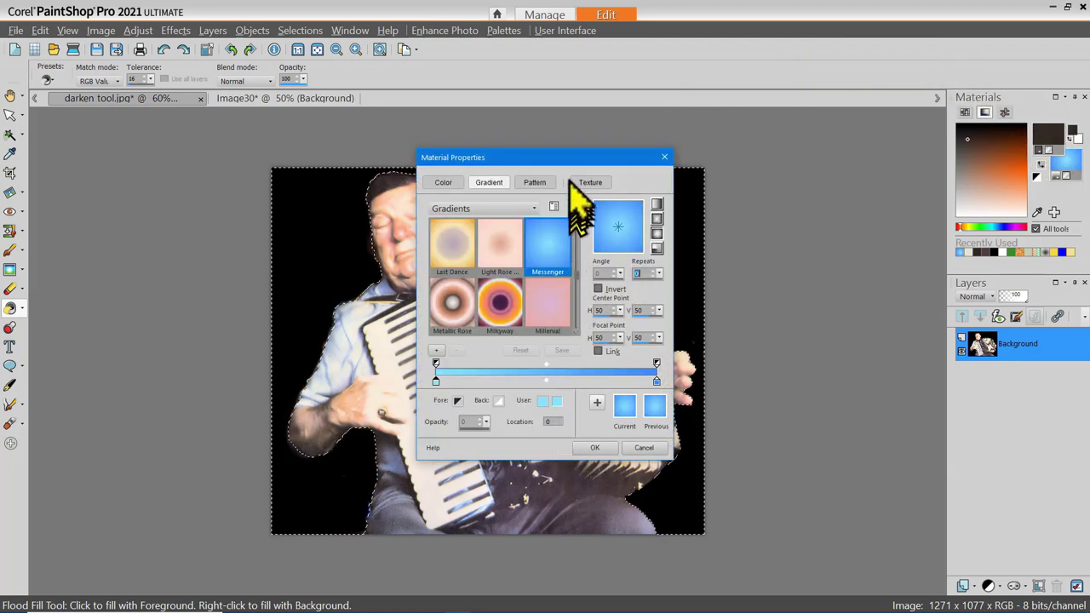
click(533, 182)
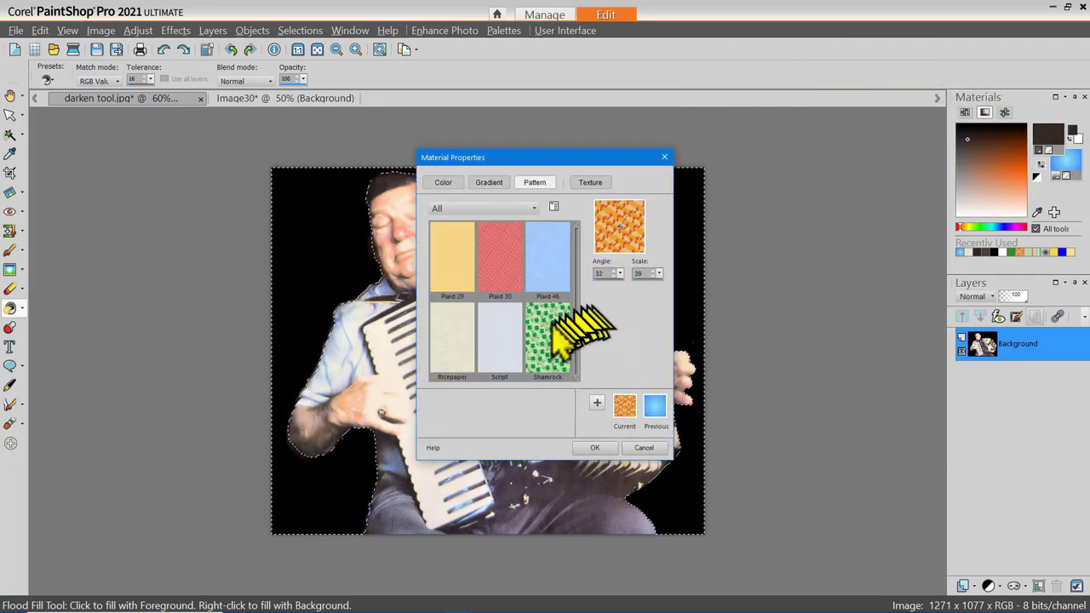
click(446, 333)
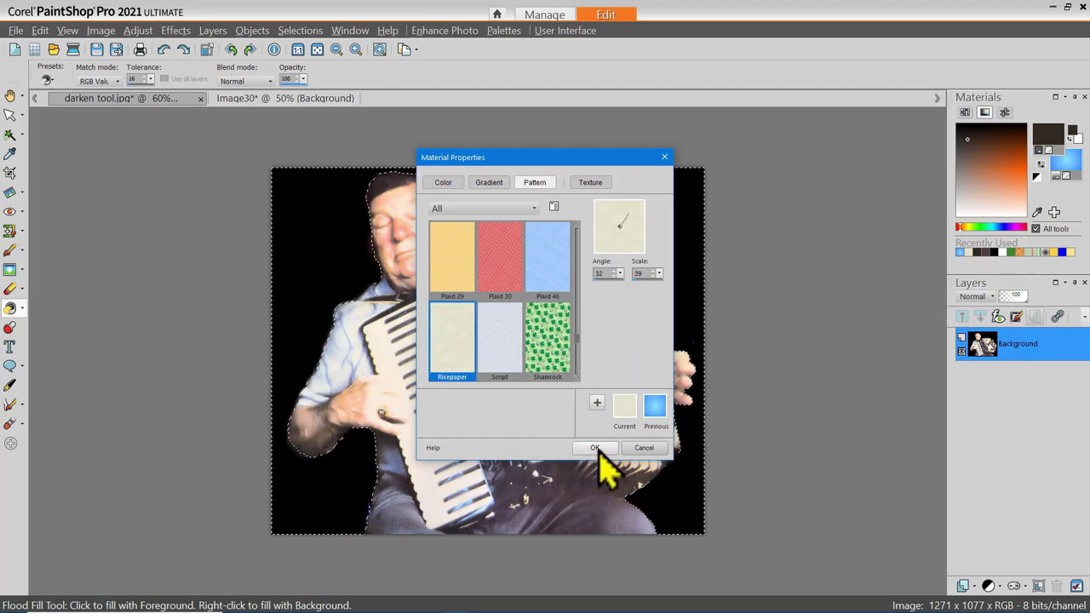
click(596, 447)
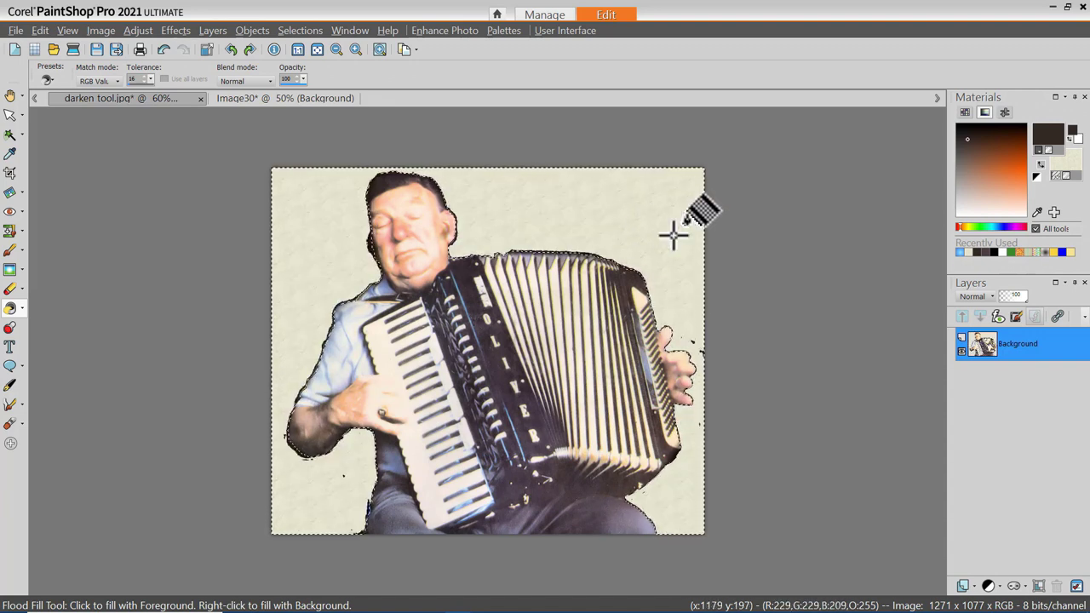
click(674, 233)
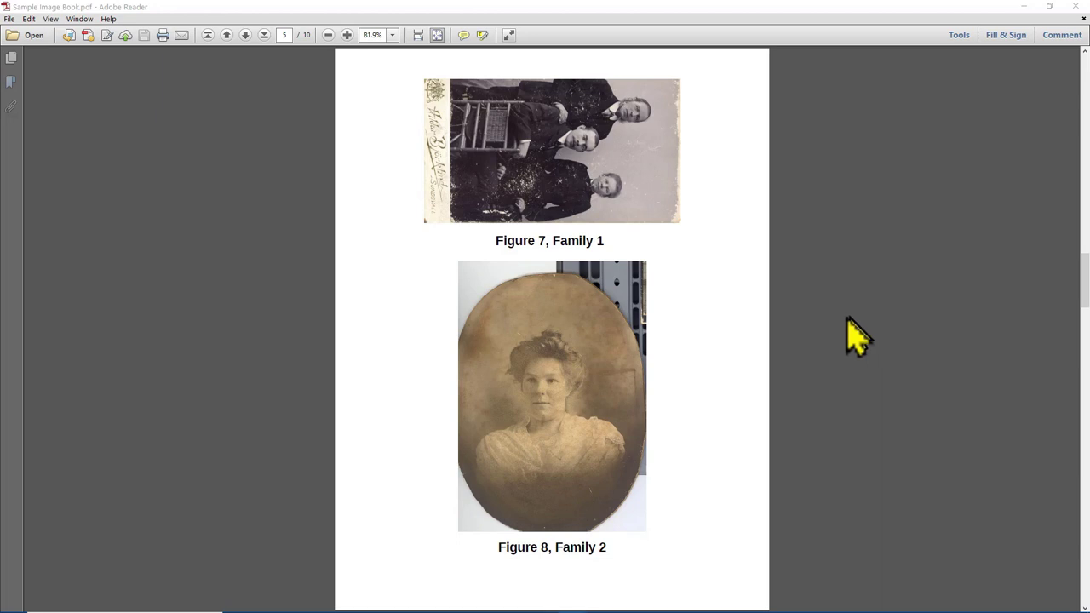
Copy the Figure 7, Family 1 photo from Sample Image Book.pdf in Adobe Reader and paste it as a new image in PaintShop Pro.
click(588, 165)
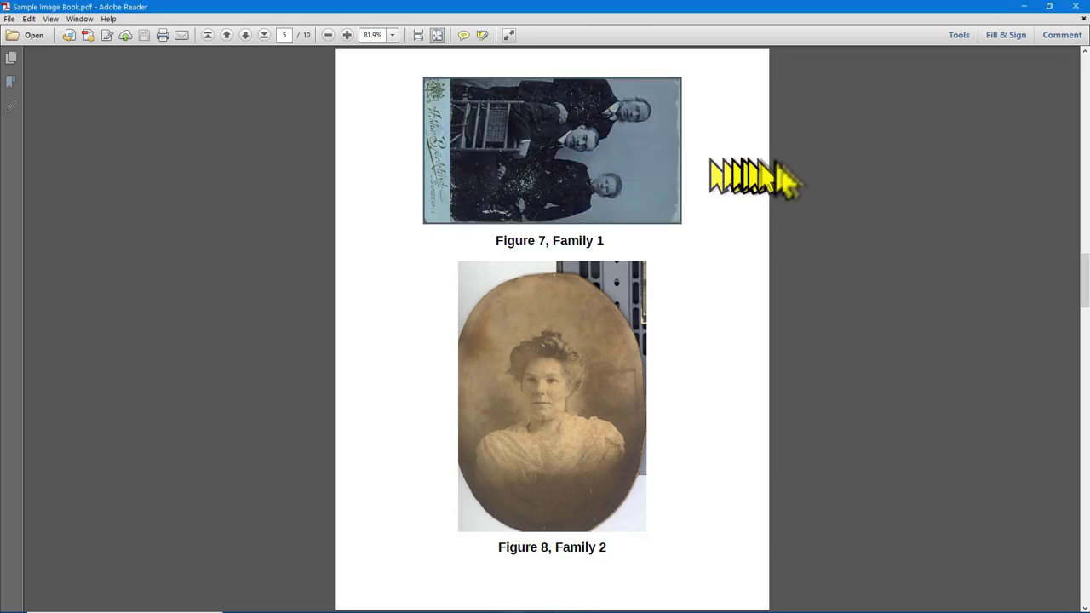
right_click(598, 141)
click(613, 143)
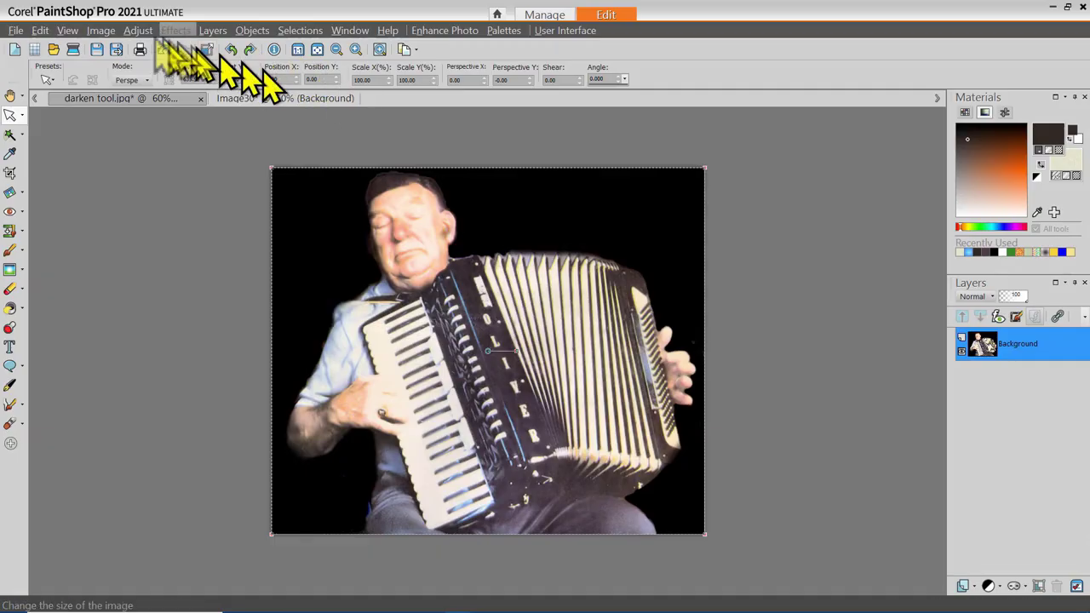
click(19, 30)
mouse_move(38, 30)
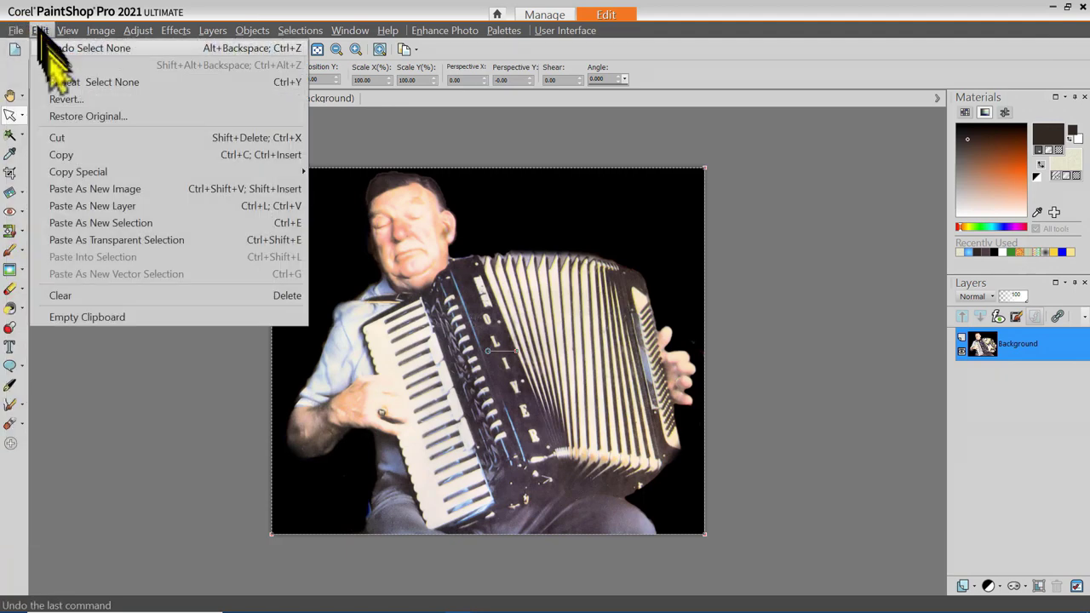
click(92, 188)
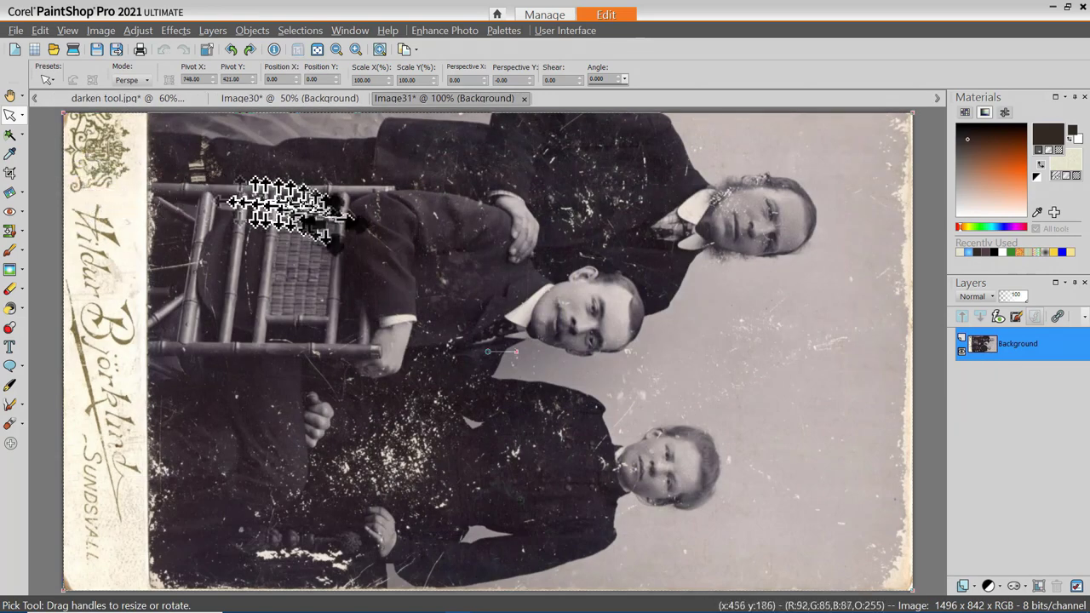
Rotate the pasted family portrait 90 degrees to the left so that the three people stand upright.
scroll(364, 236, down, 1)
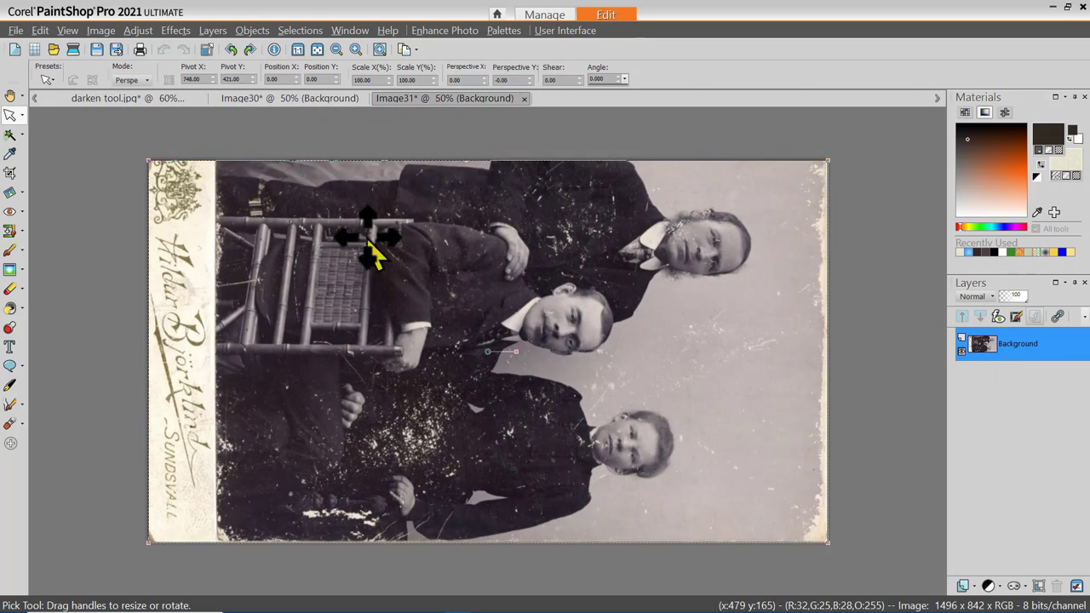
scroll(365, 238, down, 1)
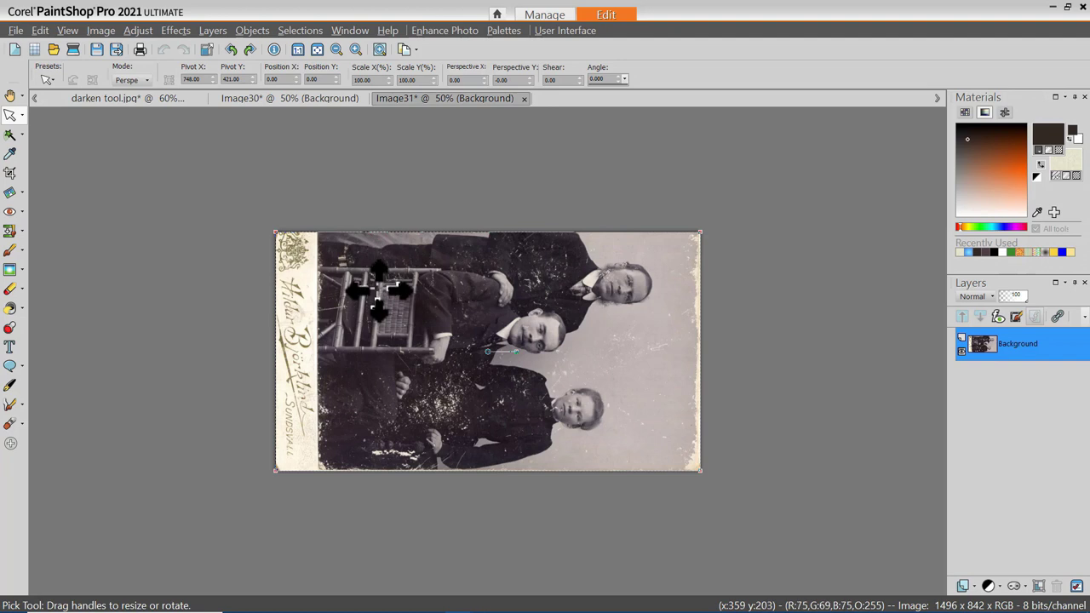
click(231, 50)
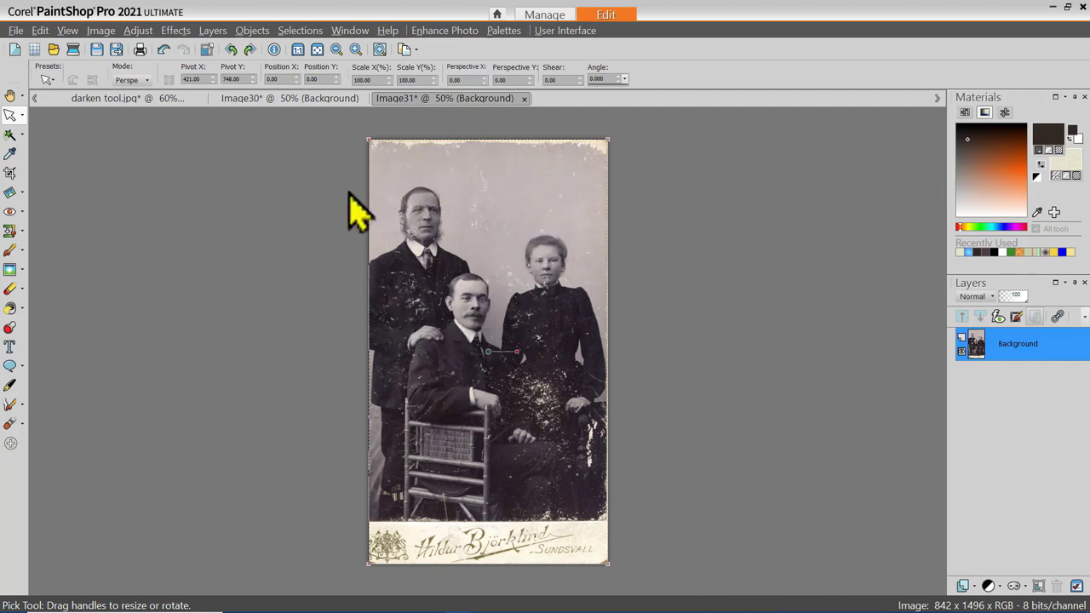
Try the Scratch Remover on the backdrop above the woman's head, first at width 20 and again at width 225.
scroll(353, 226, up, 1)
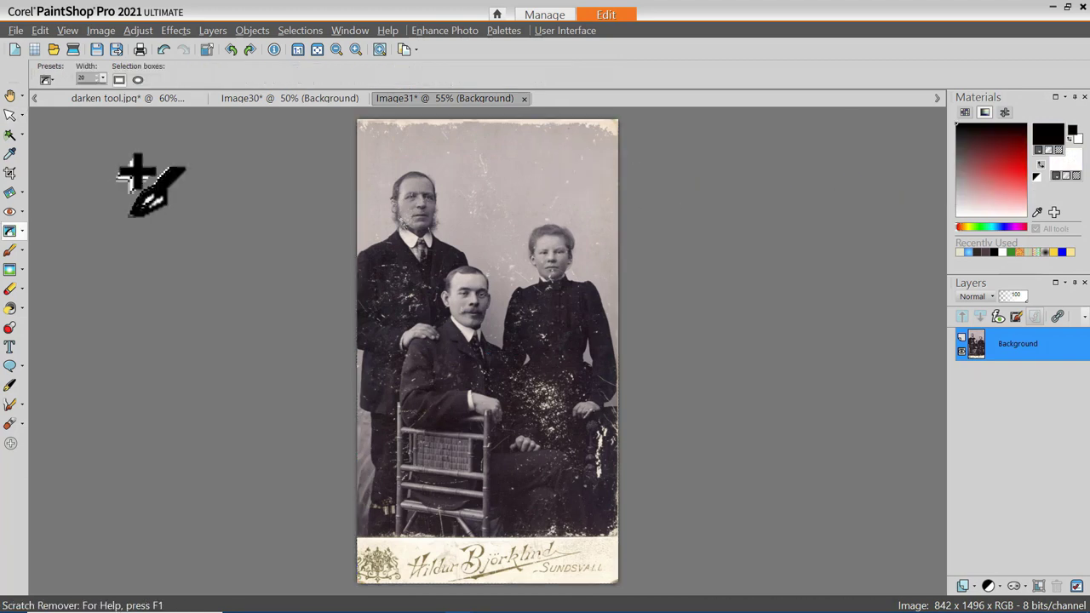
click(23, 231)
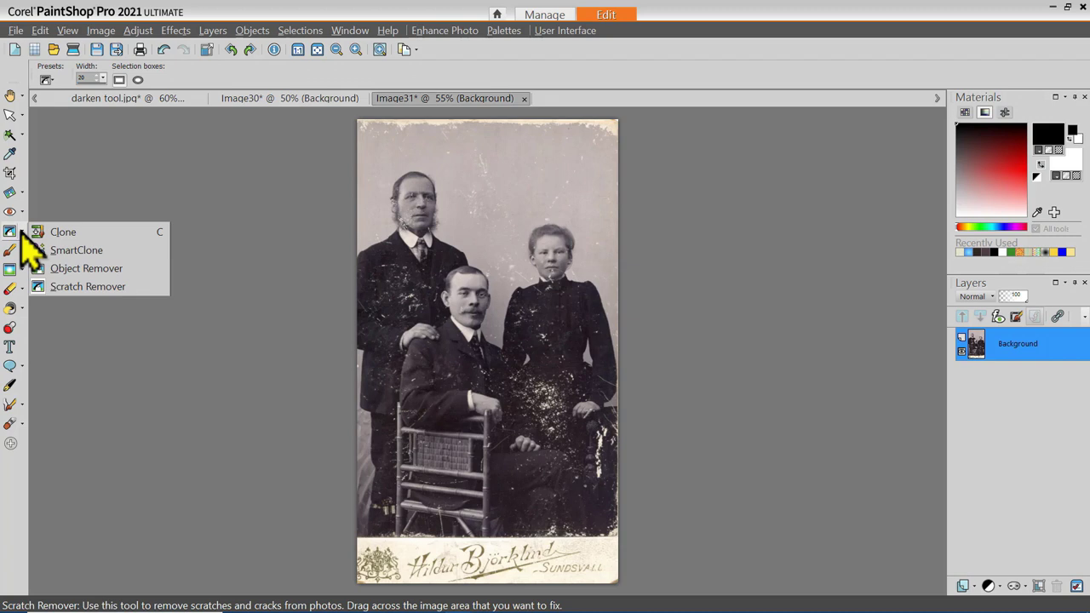
click(77, 287)
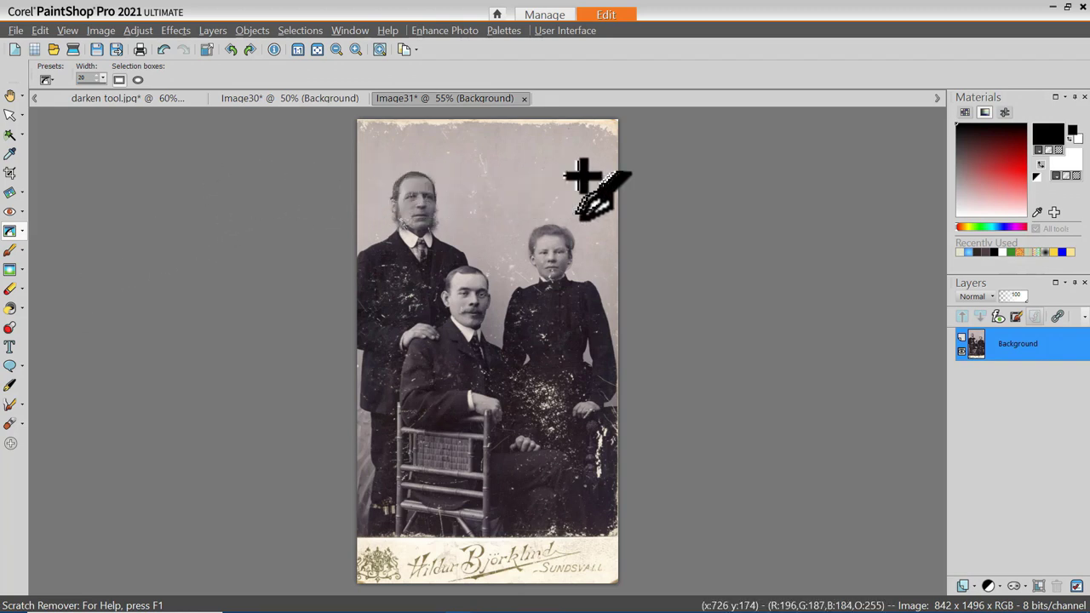
drag(552, 198, 587, 147)
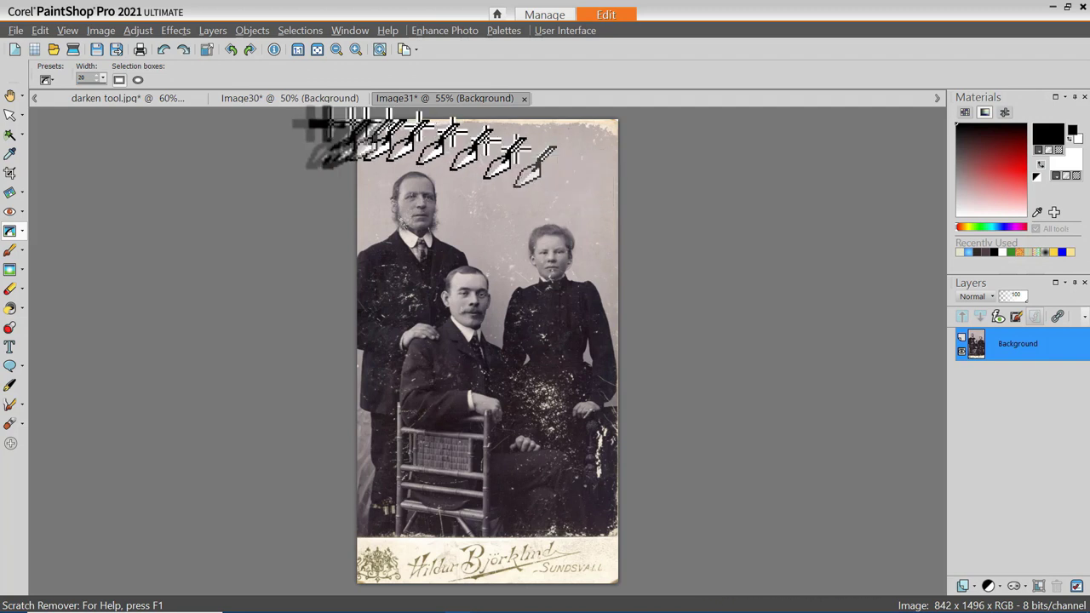
click(102, 77)
drag(103, 82, 128, 82)
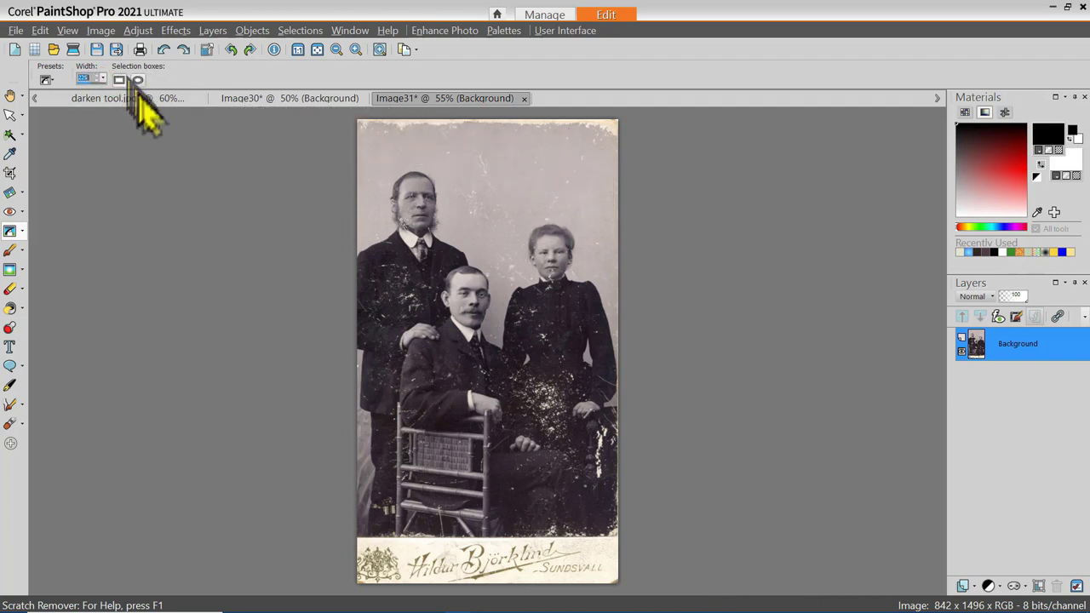
drag(549, 215, 589, 155)
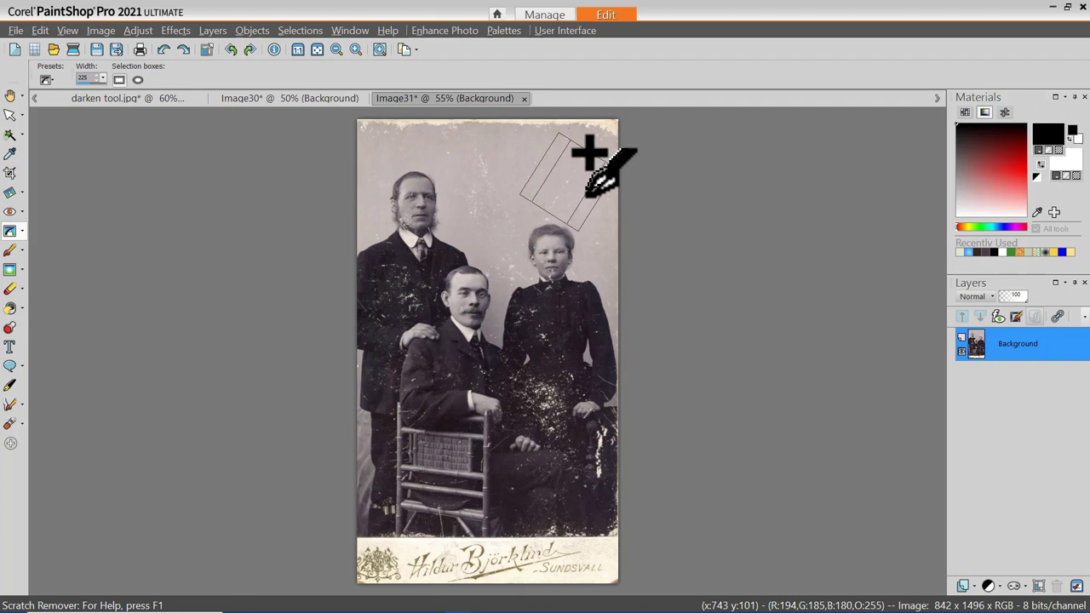
drag(589, 153, 587, 151)
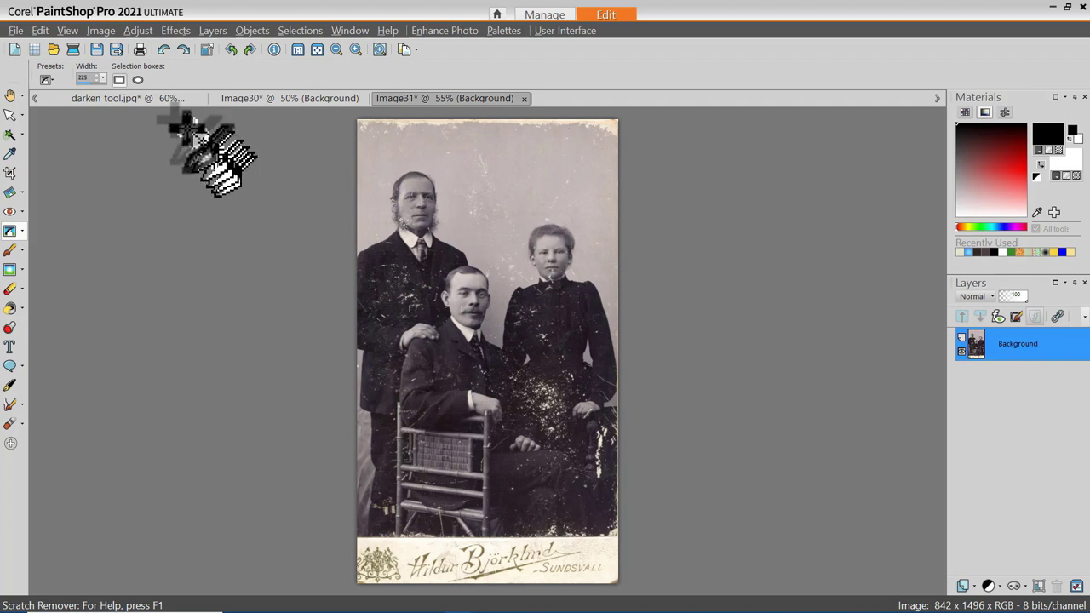
Remove scratches from the backdrop above the woman's head and beside the standing man's head with the Scratch Remover at width 100.
click(87, 79)
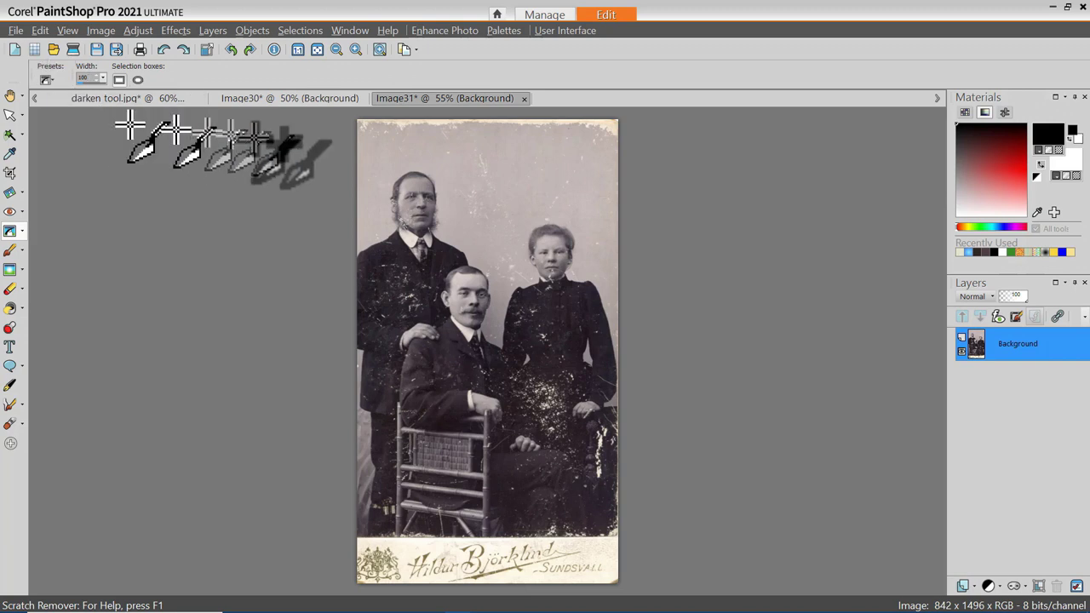
drag(549, 208, 598, 134)
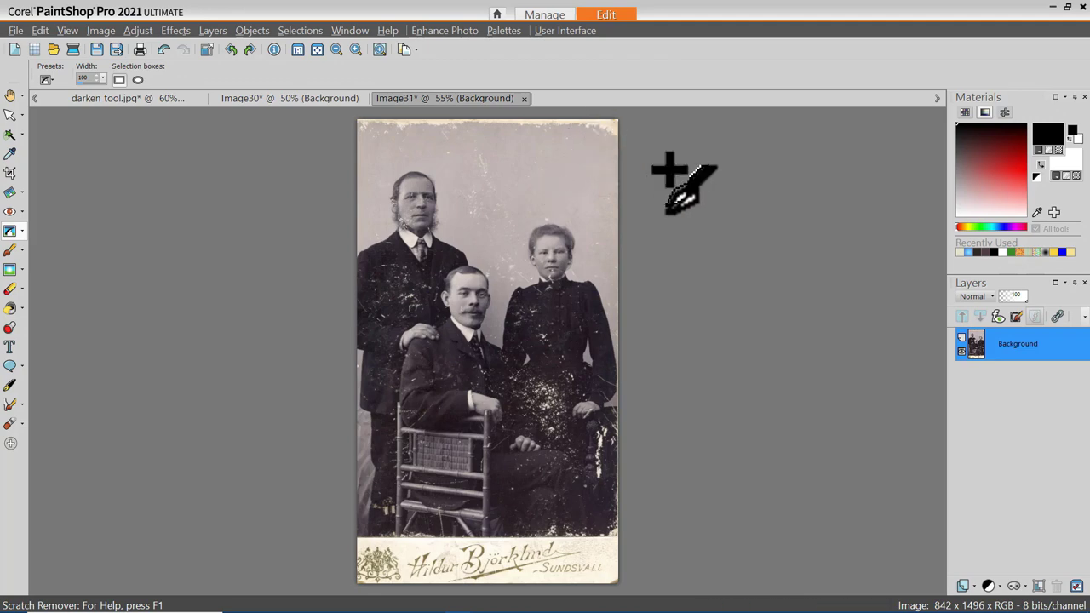
scroll(485, 190, up, 3)
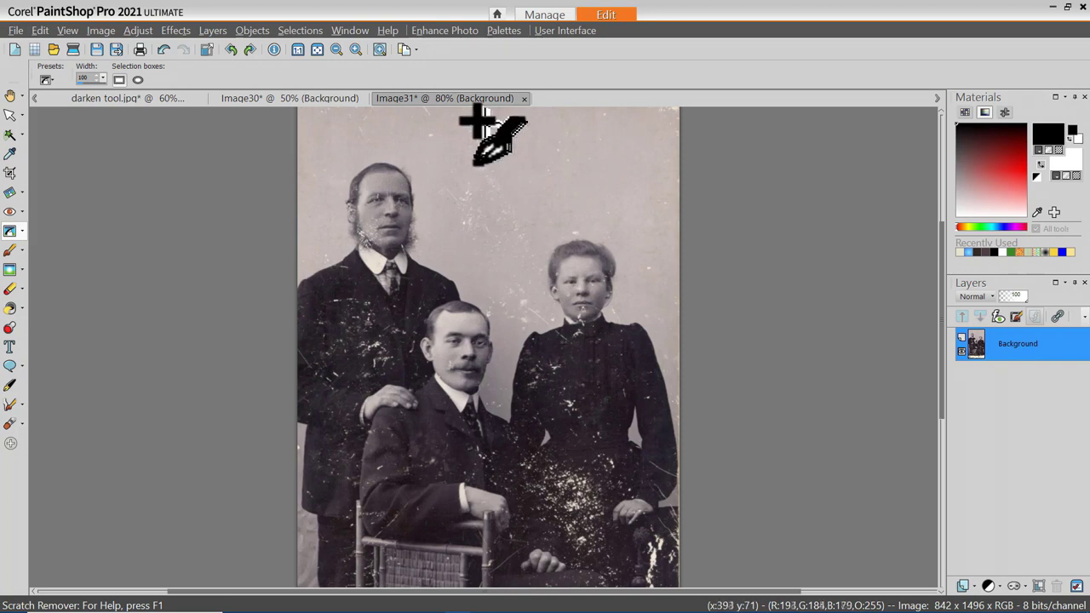
drag(472, 122, 489, 183)
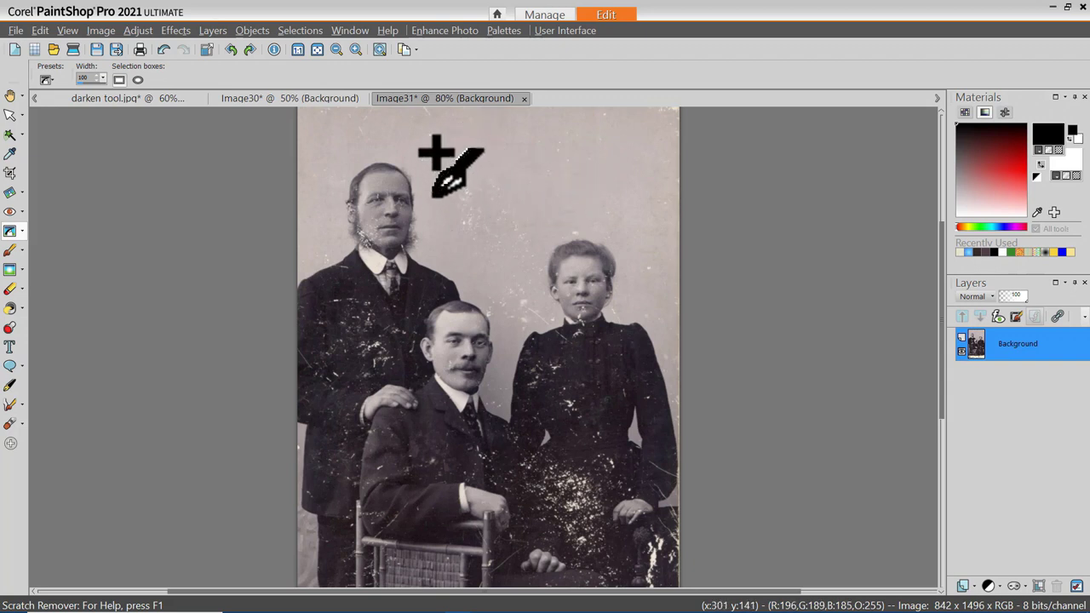
drag(432, 150, 436, 129)
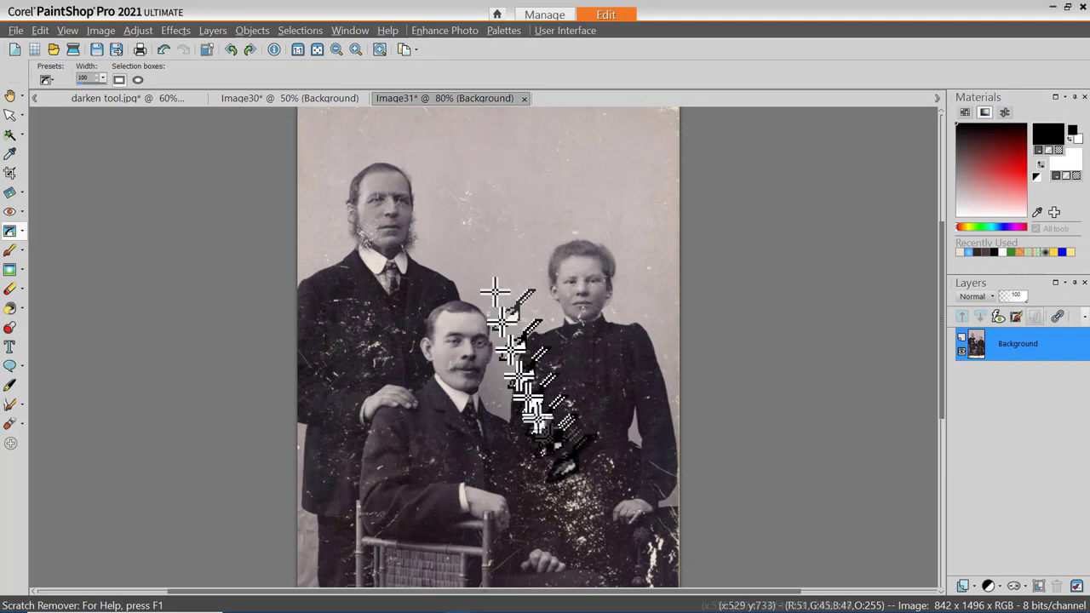
Try removing the long scratch across the woman's lower sleeve in one stroke with the Scratch Remover at width 14.
scroll(653, 495, up, 1)
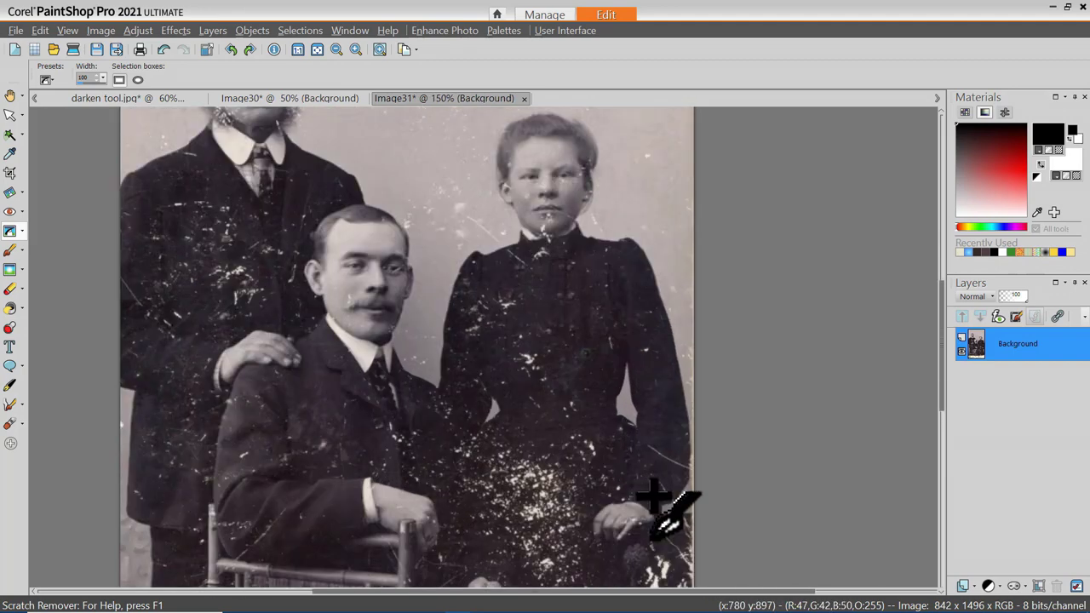
scroll(653, 495, up, 1)
scroll(653, 495, up, 1)
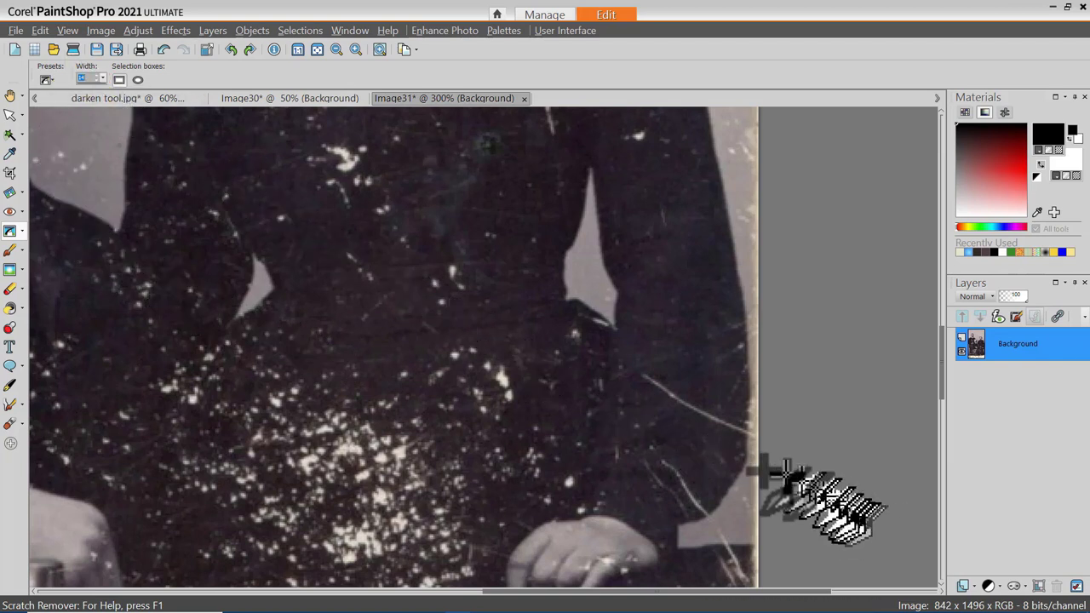
drag(640, 371, 768, 445)
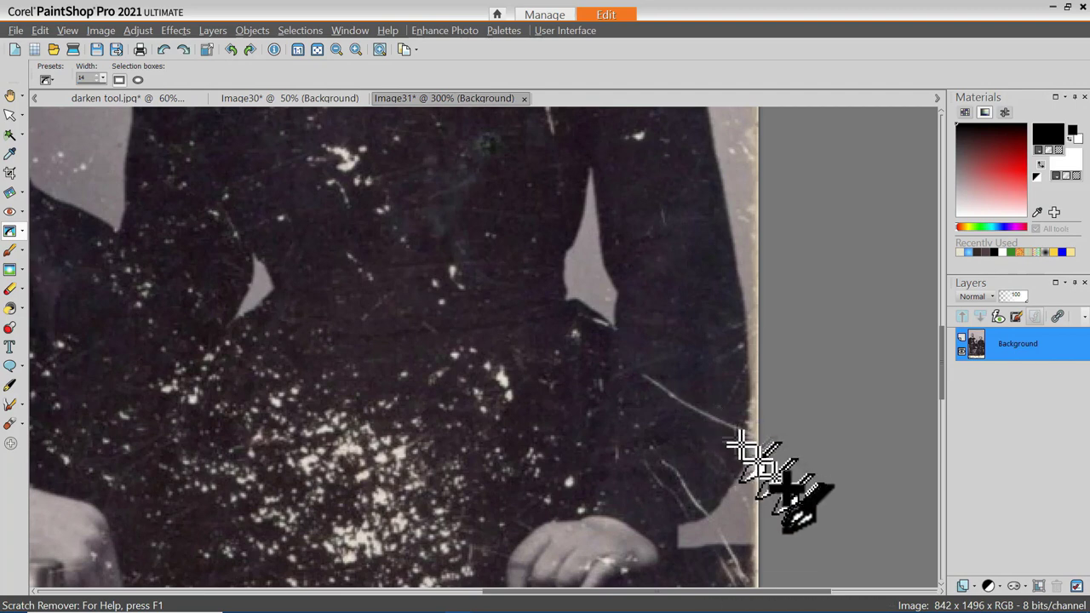
Remove the long scratch across the woman's lower sleeve in two short strokes with the Scratch Remover at width 19.
click(93, 77)
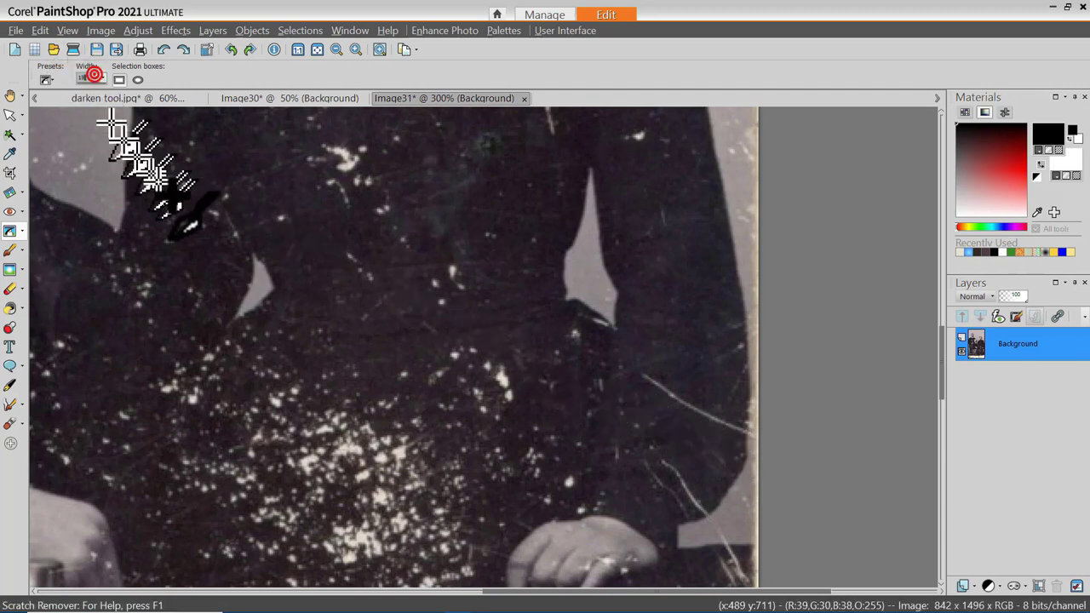
drag(640, 372, 691, 407)
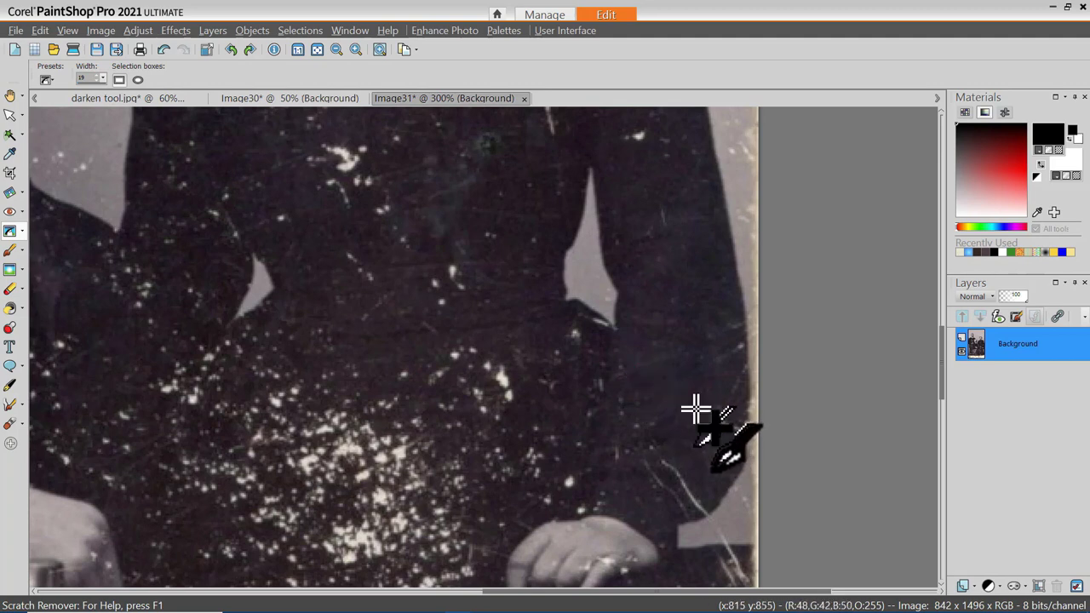
drag(713, 417, 737, 436)
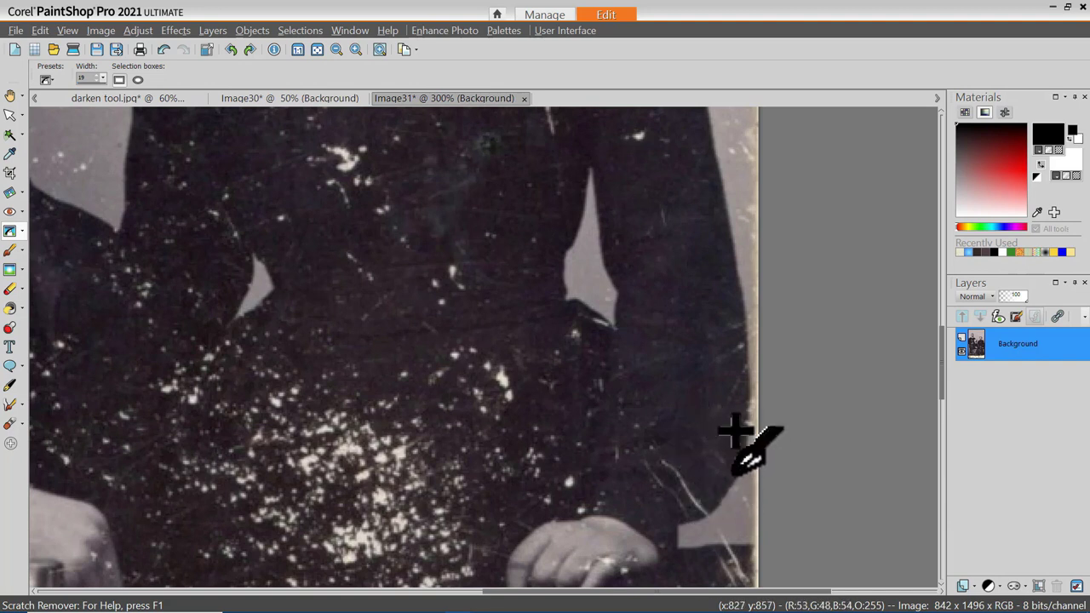
Remove the remaining fine scratches on the woman's lower sleeve near the cuff with the Scratch Remover at width 19.
drag(731, 432, 748, 432)
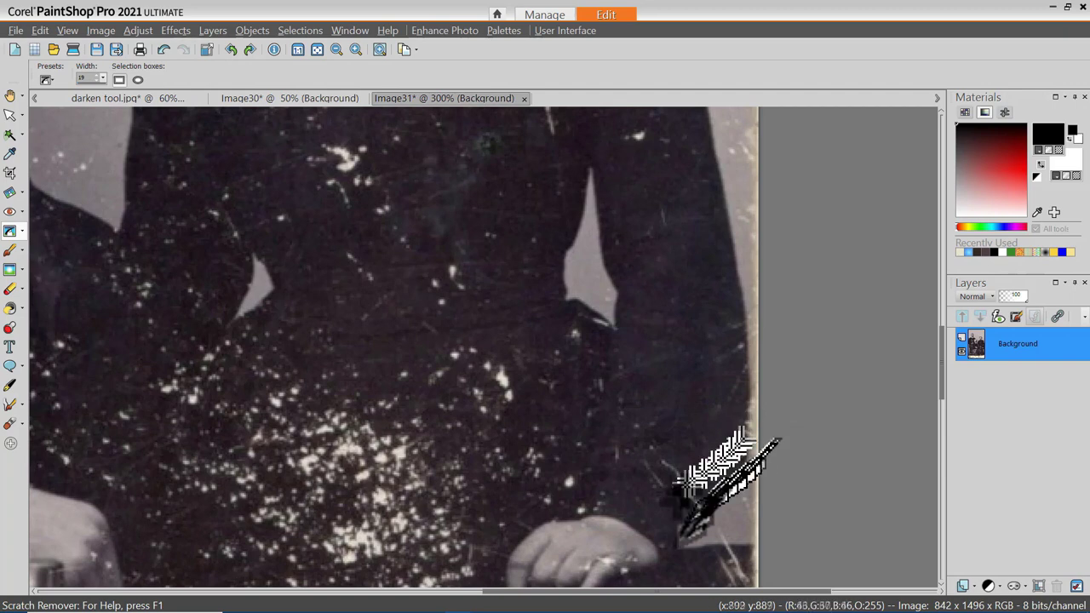
drag(657, 453, 728, 513)
mouse_move(640, 456)
mouse_down()
mouse_move(683, 510)
mouse_move(701, 500)
mouse_up()
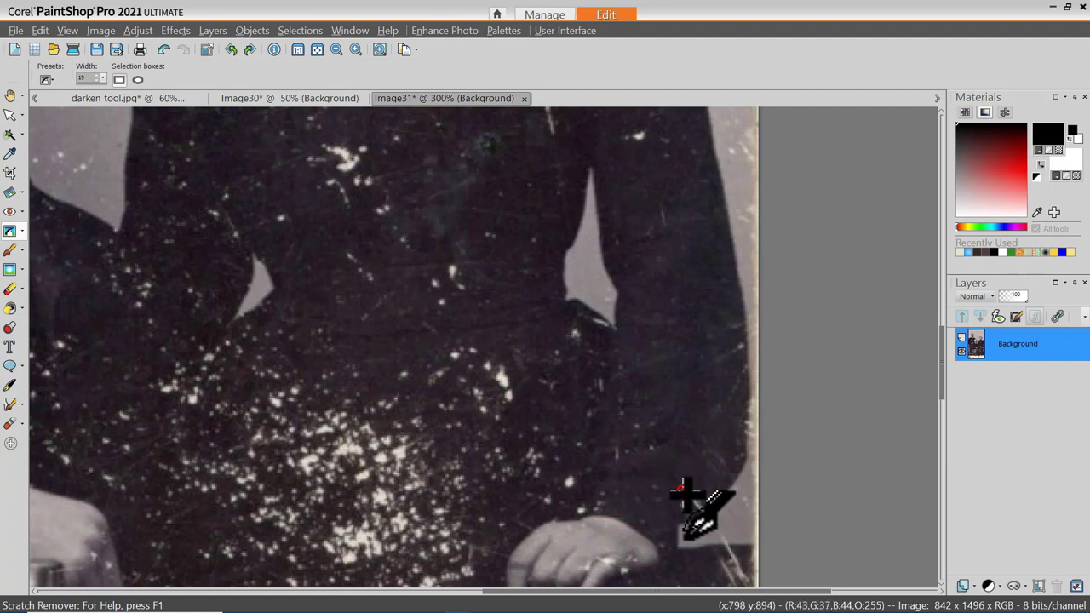
mouse_move(696, 508)
mouse_down()
mouse_move(750, 574)
mouse_move(741, 581)
mouse_move(652, 416)
mouse_up()
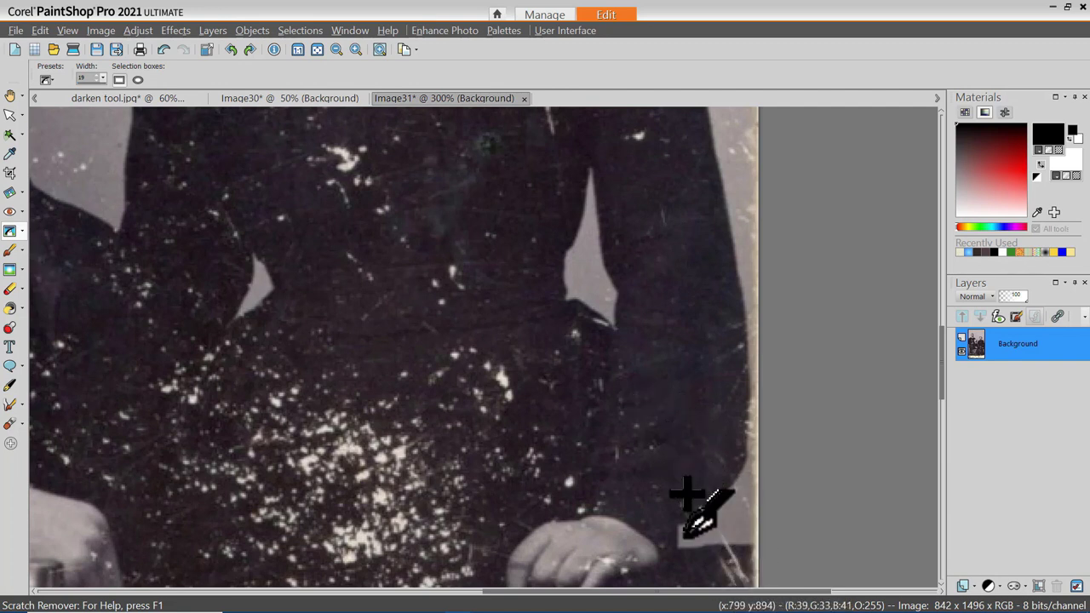
drag(691, 493, 702, 507)
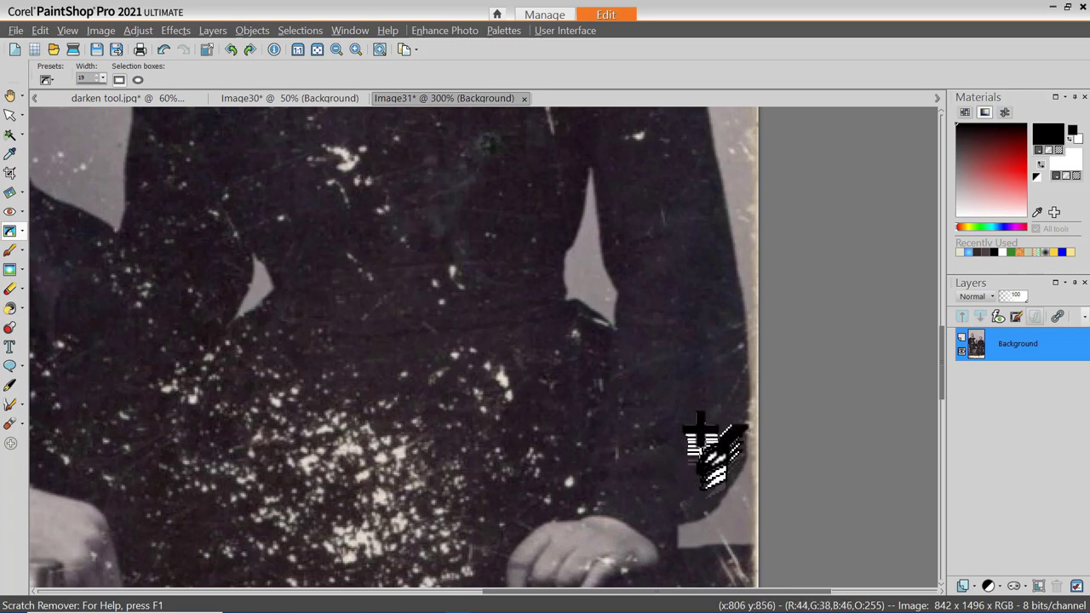
mouse_move(677, 494)
mouse_down()
mouse_move(687, 512)
mouse_move(684, 384)
mouse_move(669, 365)
mouse_move(620, 379)
mouse_up()
mouse_move(691, 342)
mouse_down()
mouse_move(720, 340)
mouse_move(731, 320)
mouse_move(596, 383)
mouse_move(549, 299)
mouse_up()
Remove the scratches below the seated man's forearm and between the chair post and his other hand with the Scratch Remover.
scroll(646, 356, down, 2)
scroll(549, 300, down, 2)
drag(468, 401, 332, 436)
scroll(402, 462, up, 3)
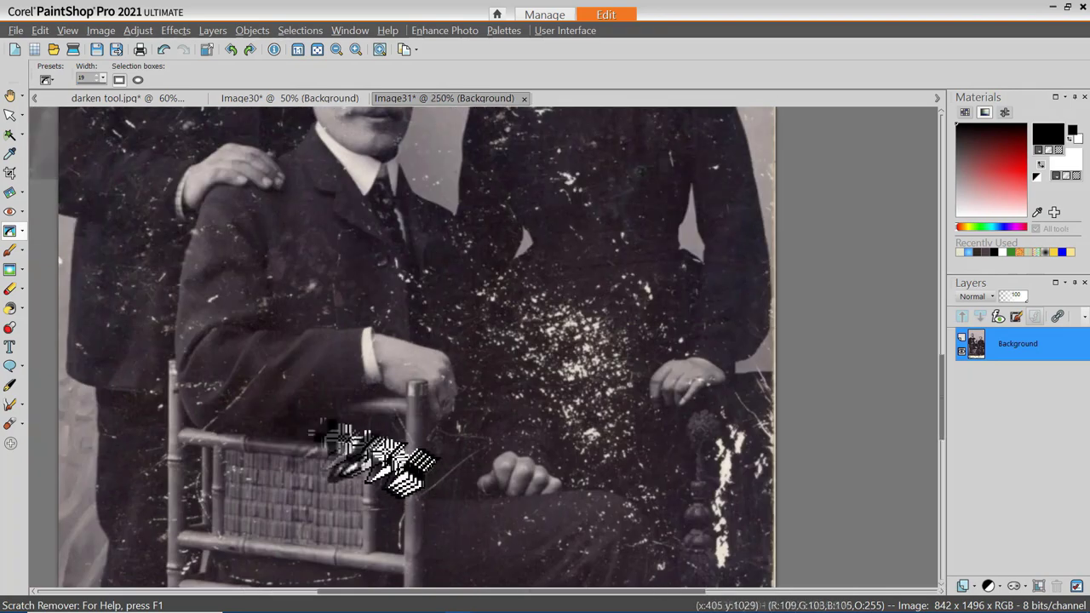
scroll(332, 436, up, 1)
mouse_move(179, 300)
mouse_down()
mouse_move(134, 369)
mouse_move(82, 393)
mouse_move(183, 426)
mouse_move(179, 416)
mouse_up()
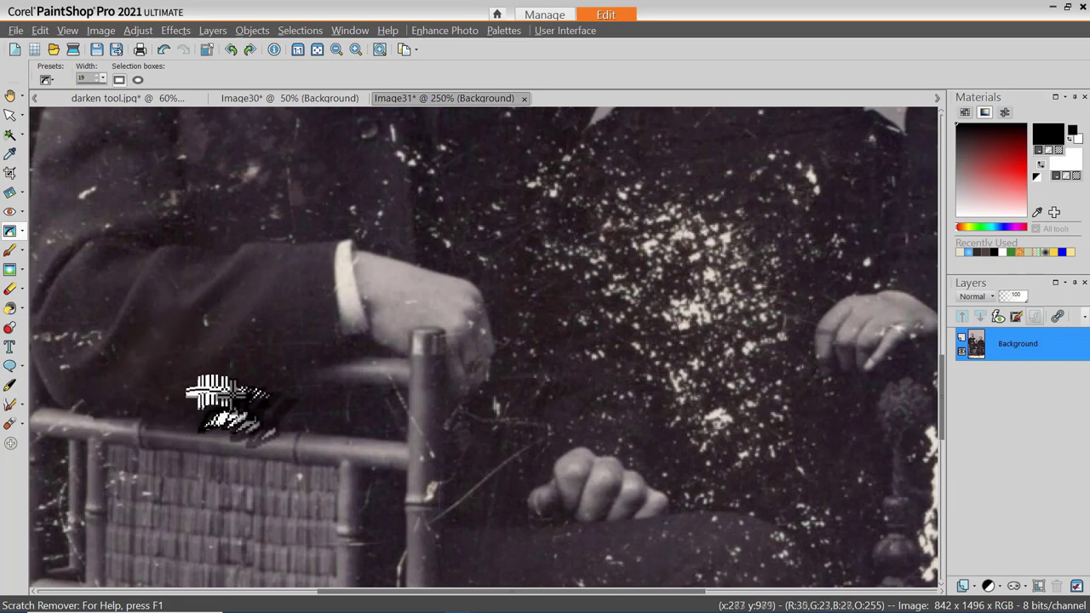
drag(374, 521, 442, 504)
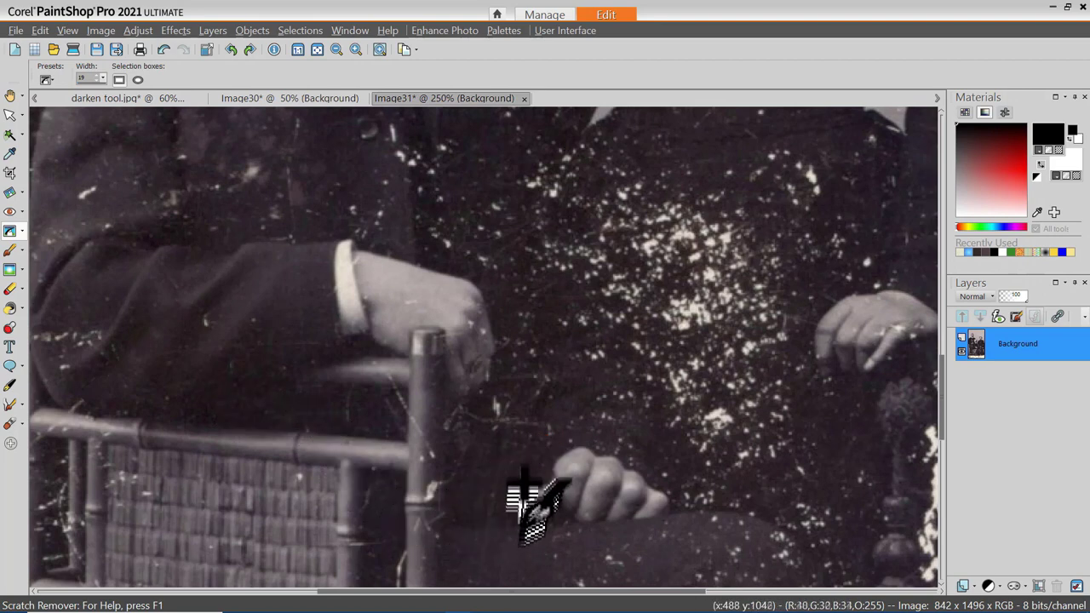
drag(471, 418, 557, 431)
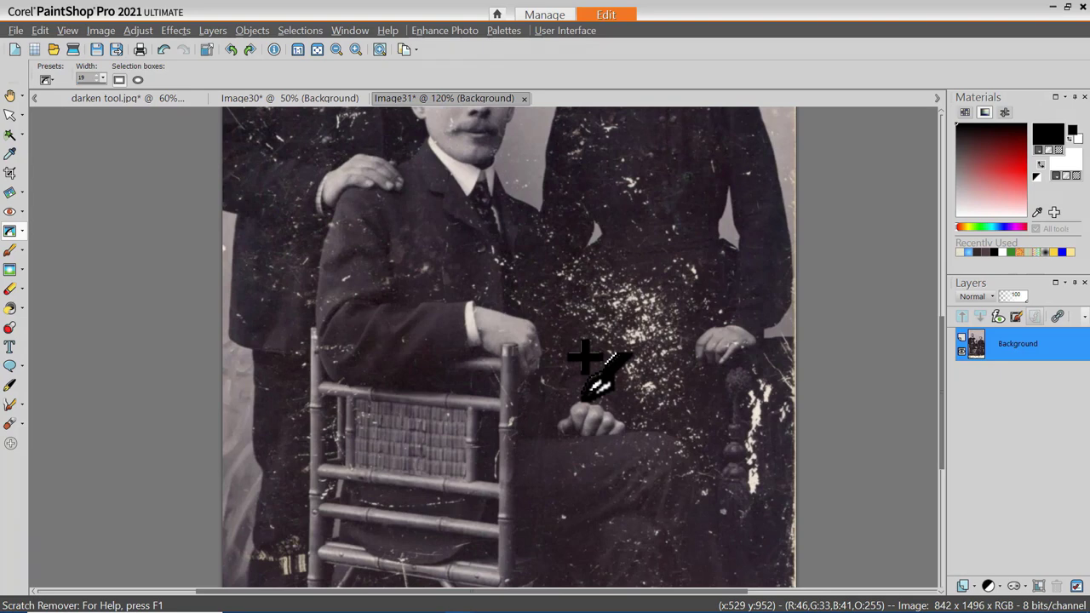
Remove the thin vertical scratch down the front of the seated man's jacket with the Scratch Remover.
drag(582, 356, 449, 275)
scroll(449, 275, up, 2)
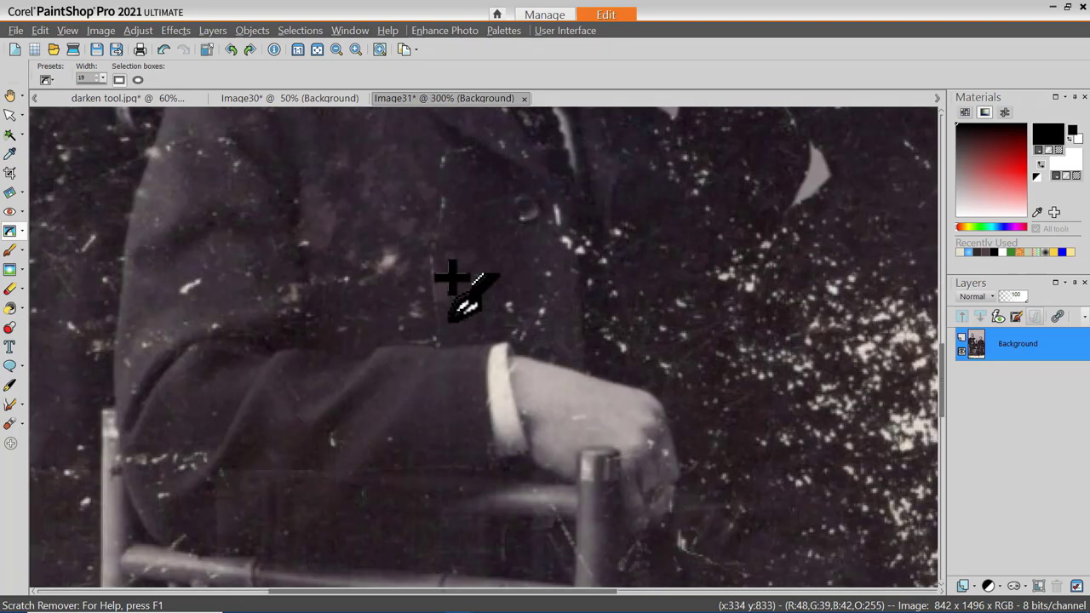
mouse_move(448, 191)
mouse_down()
mouse_move(448, 298)
mouse_move(449, 157)
mouse_up()
mouse_move(902, 130)
mouse_down()
mouse_move(914, 156)
mouse_move(876, 231)
mouse_up()
scroll(624, 264, down, 5)
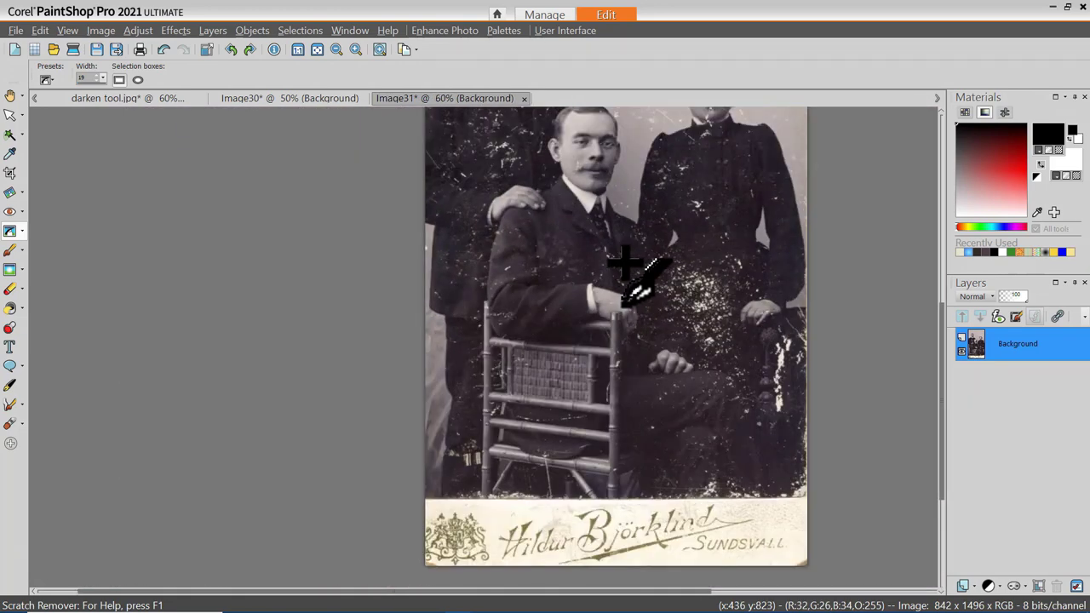
scroll(624, 264, down, 1)
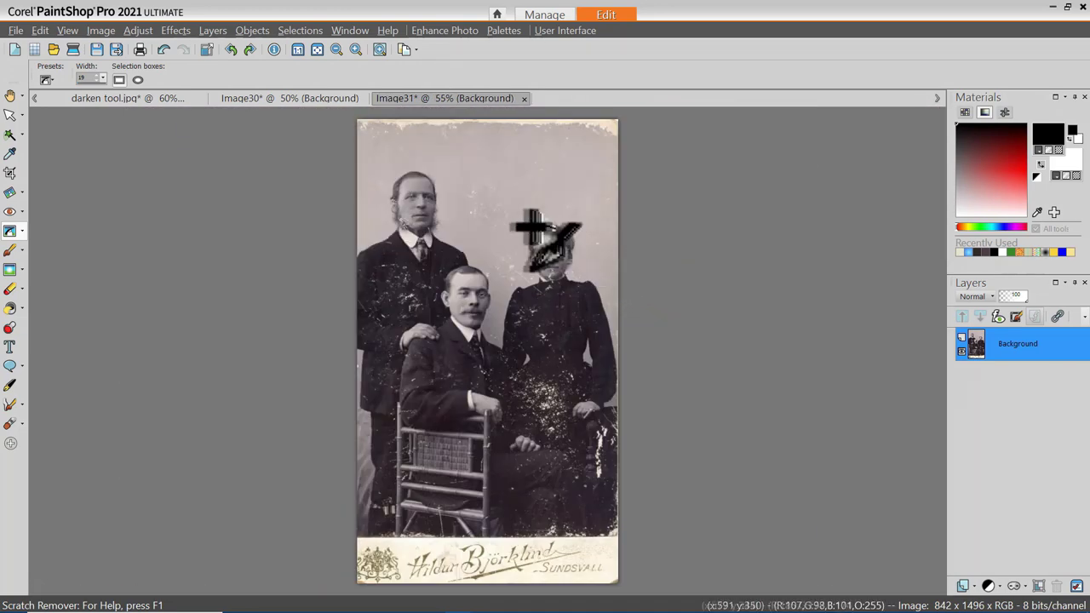
With the Clone Brush at size 71, sample clean backdrop above the woman's head and paint it over the nearby blemishes.
click(22, 232)
click(43, 229)
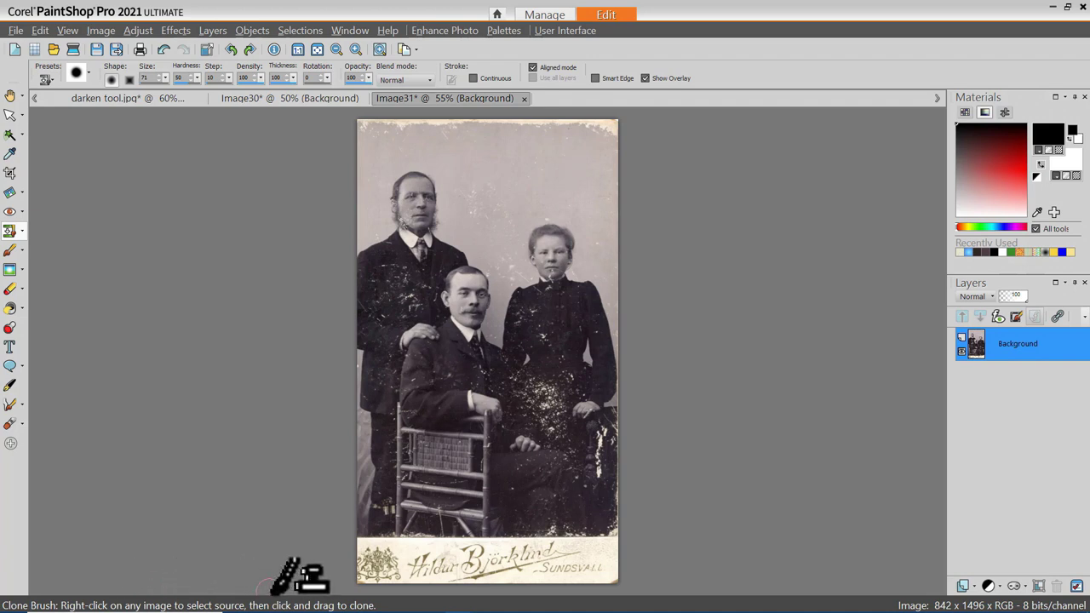
click(506, 194)
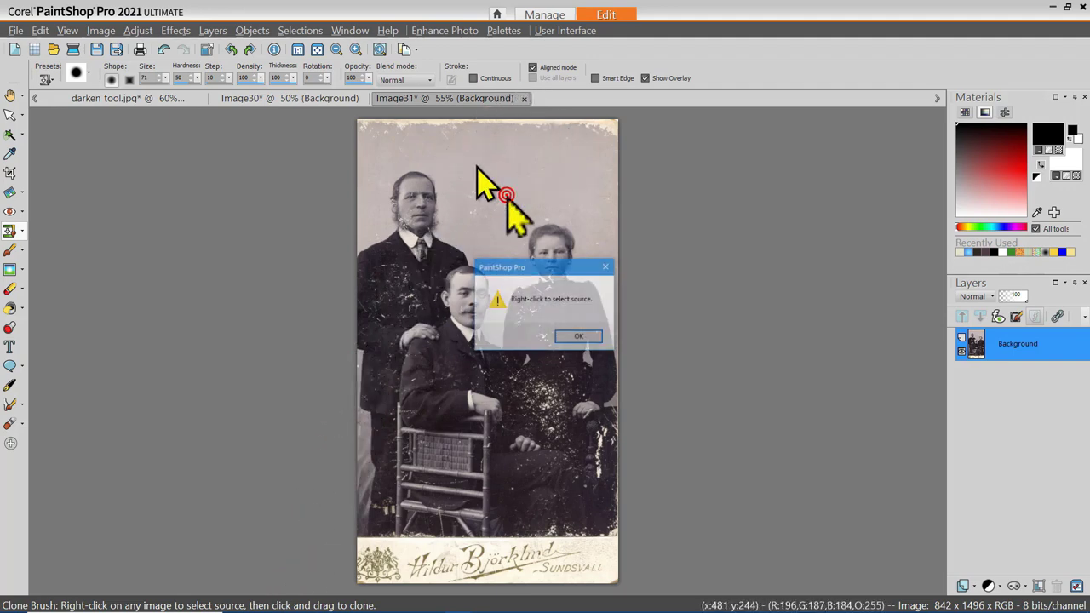
click(579, 338)
scroll(511, 120, up, 4)
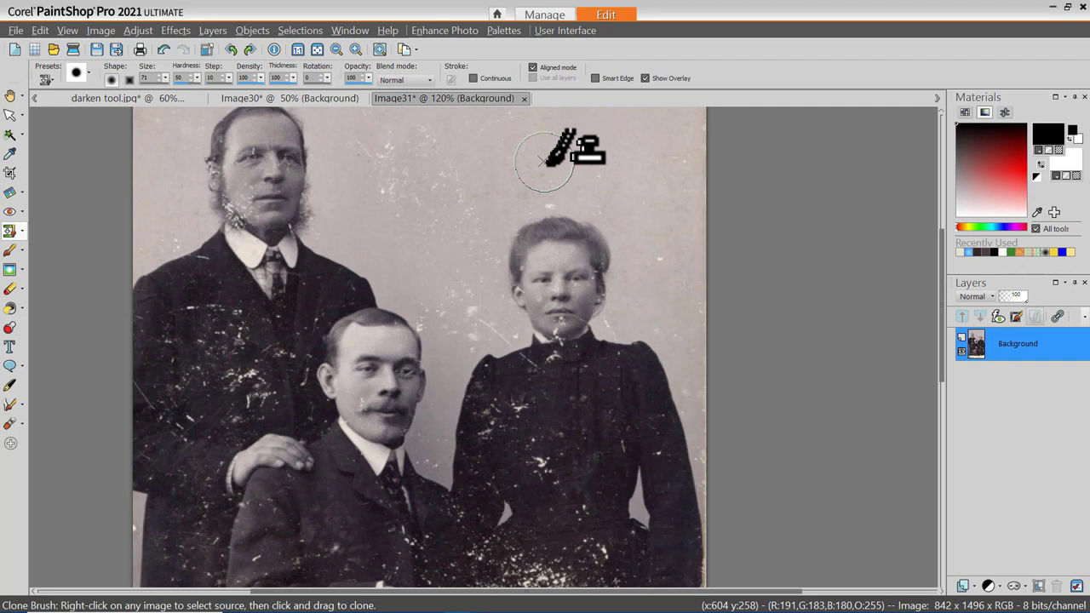
right_click(544, 161)
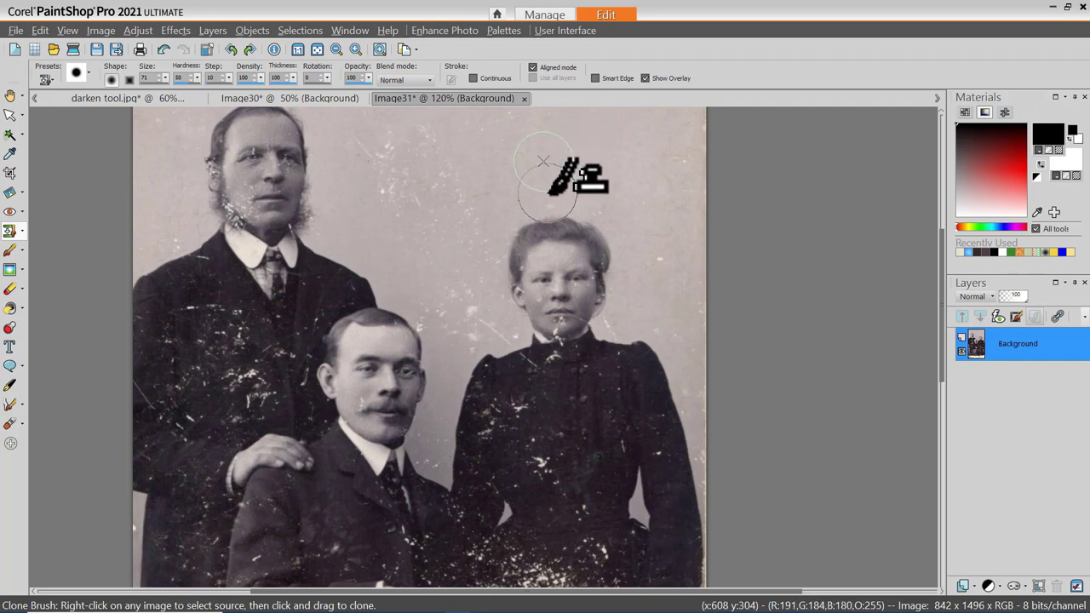
mouse_move(545, 189)
mouse_down()
mouse_move(633, 167)
mouse_move(595, 191)
mouse_move(396, 194)
mouse_move(450, 175)
mouse_move(356, 219)
mouse_up()
Clone clean backdrop over the scratches and specks between the standing man's head and the woman, resampling the source as needed.
right_click(356, 219)
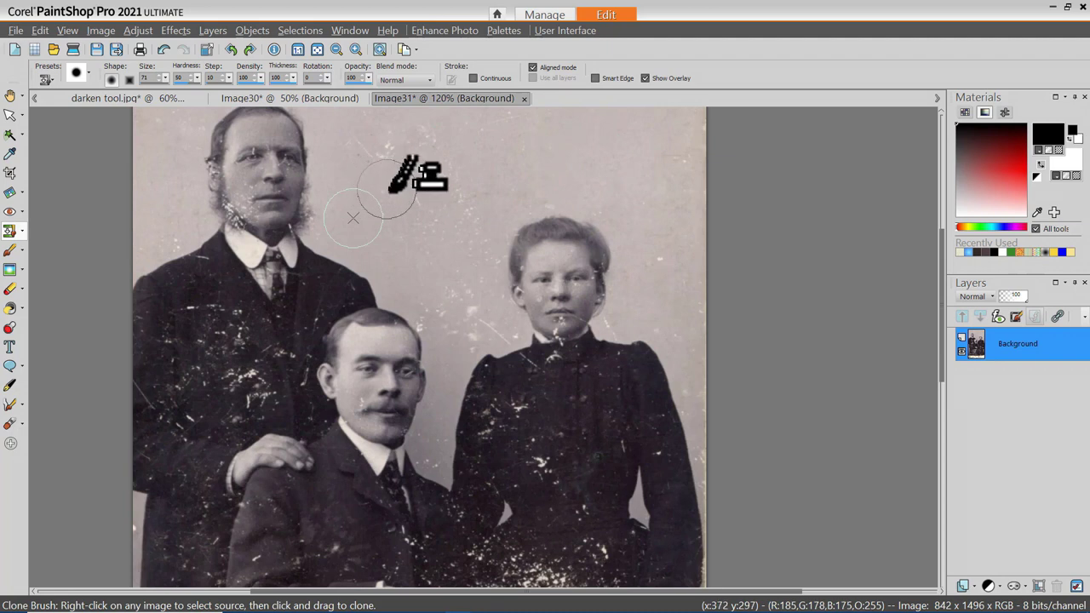
mouse_move(386, 188)
mouse_down()
mouse_move(389, 245)
mouse_move(407, 244)
mouse_move(411, 211)
mouse_up()
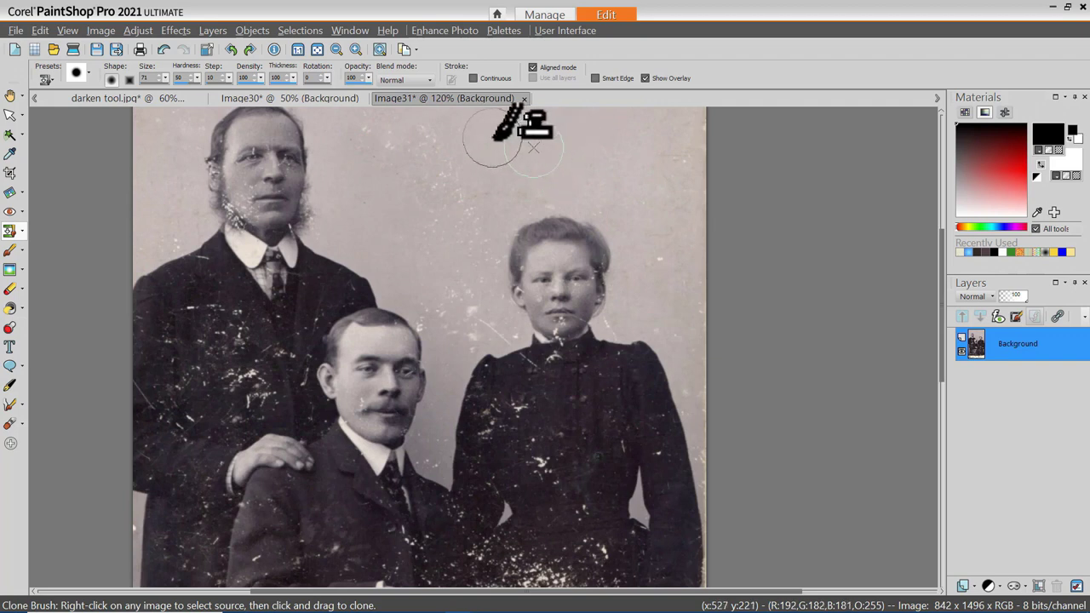
click(477, 156)
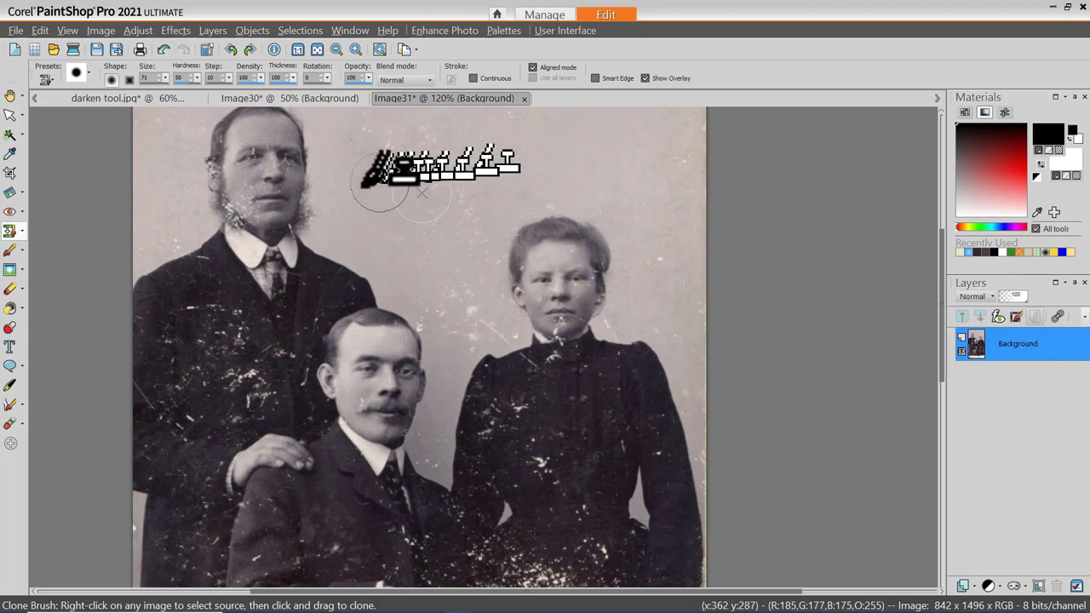
right_click(356, 189)
click(376, 145)
click(395, 158)
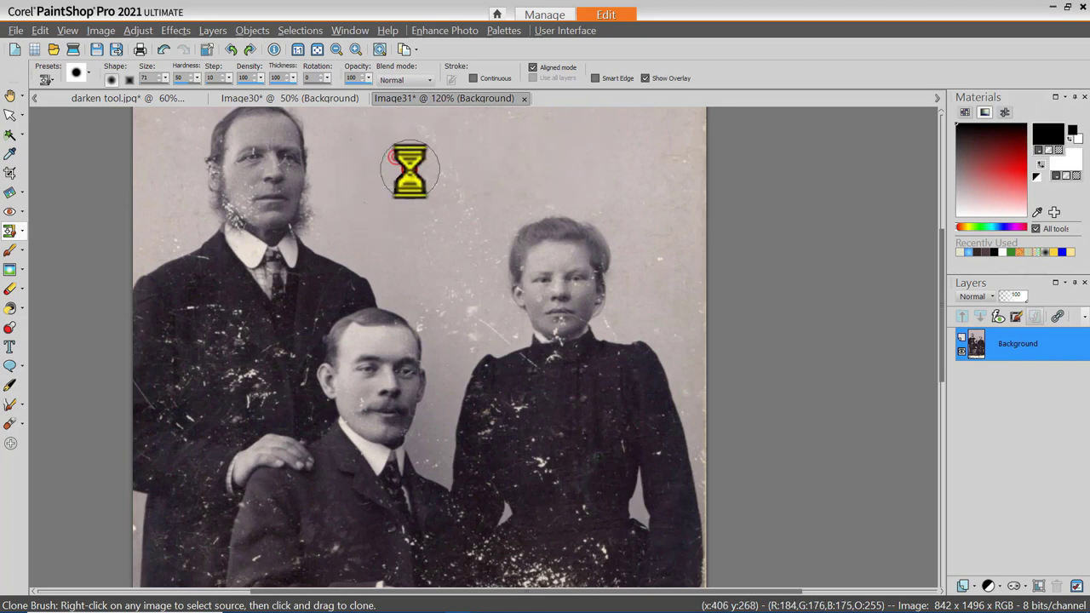
right_click(371, 148)
mouse_move(444, 177)
mouse_down()
mouse_move(428, 214)
mouse_move(440, 199)
mouse_move(417, 195)
mouse_up()
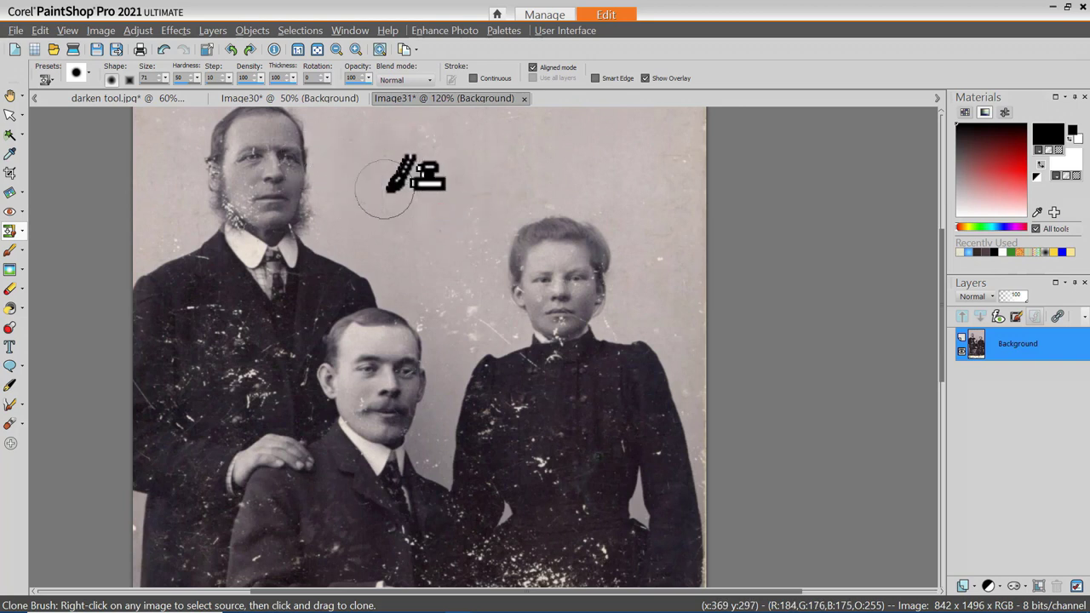
mouse_move(467, 241)
mouse_down()
mouse_move(467, 276)
mouse_move(444, 235)
mouse_move(432, 317)
mouse_up()
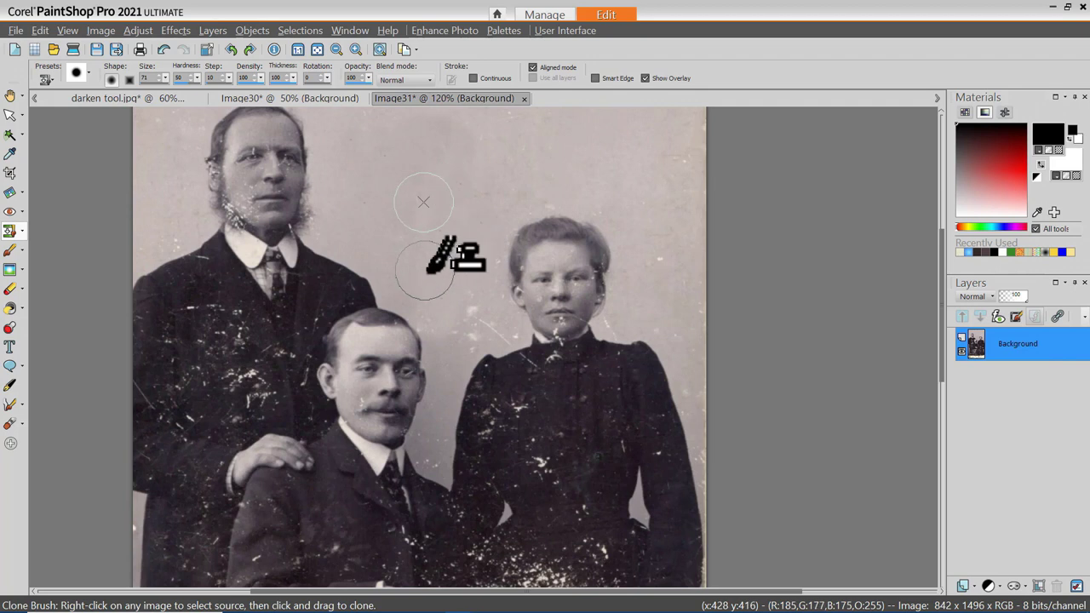
With SmartClone, take an oval of clean backdrop above the woman's shoulder and blend it over specks on both sides of her.
click(22, 231)
click(62, 253)
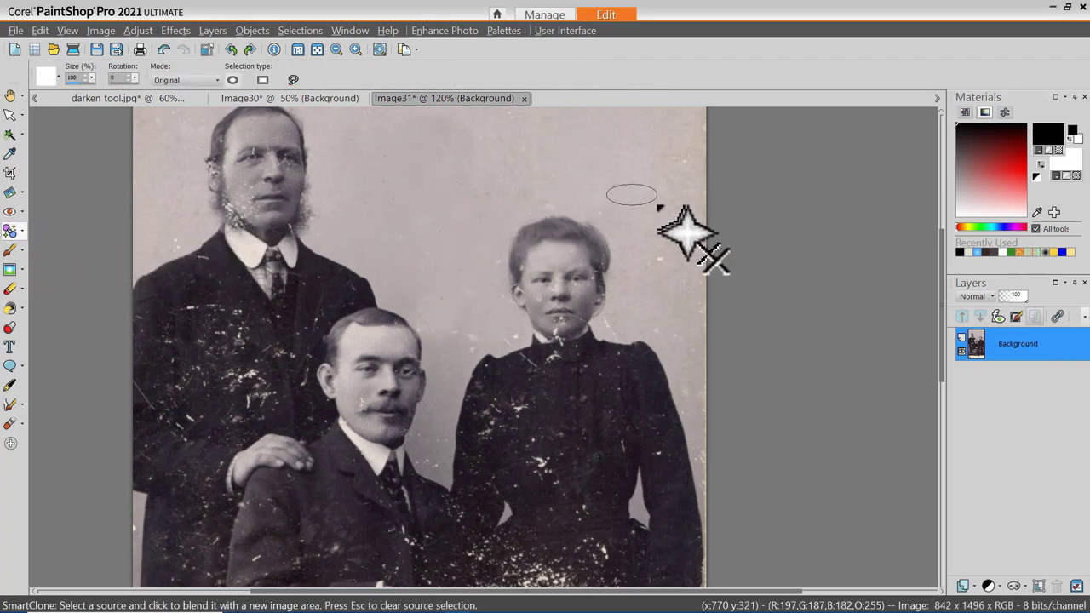
drag(659, 207, 656, 204)
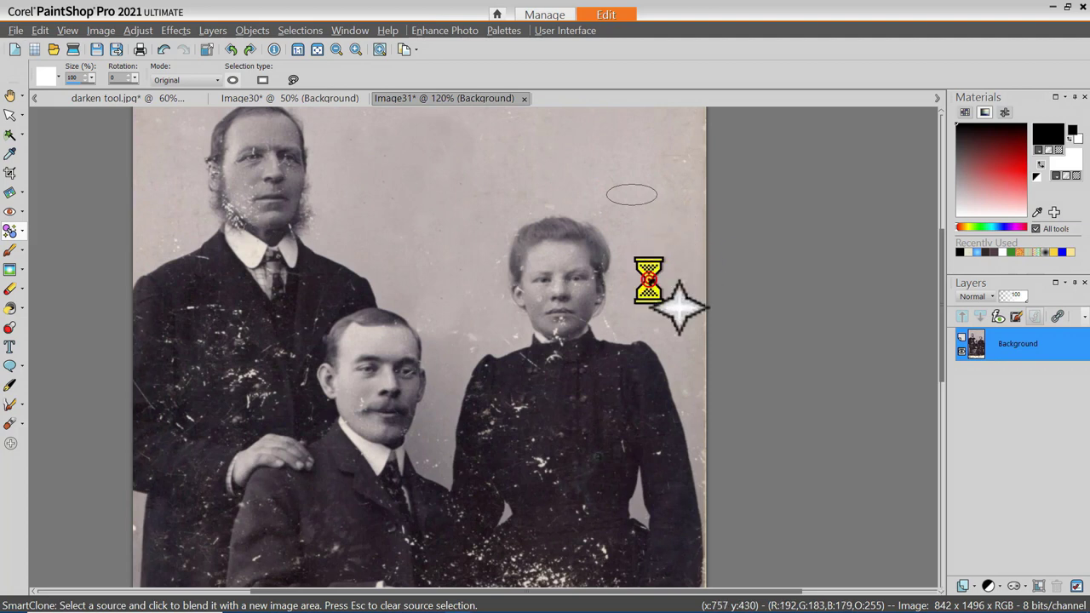
click(654, 339)
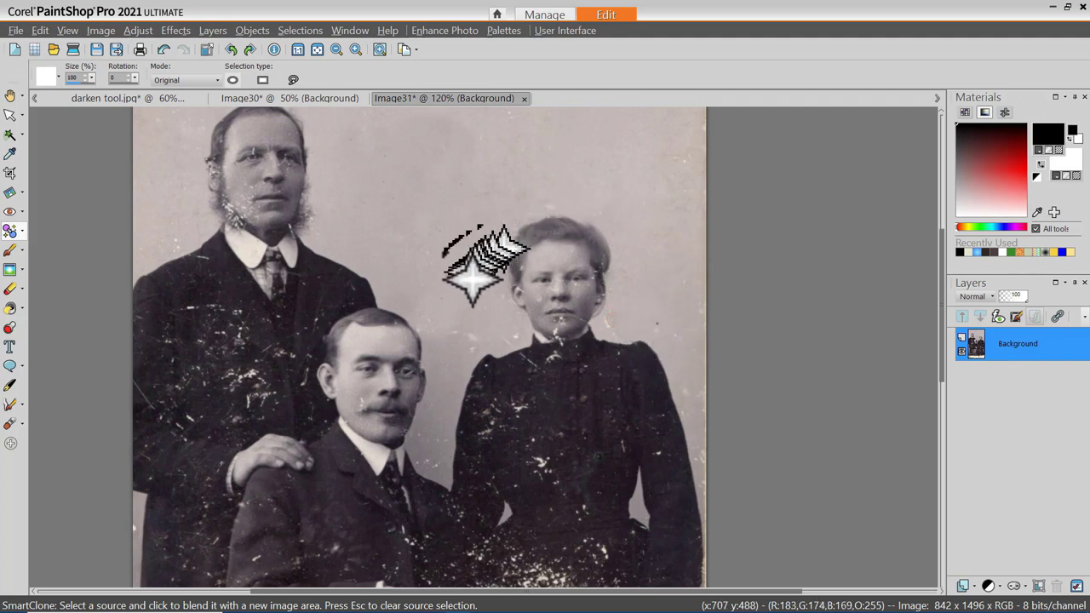
mouse_move(440, 281)
mouse_down()
mouse_move(486, 311)
mouse_move(474, 302)
mouse_move(473, 313)
mouse_up()
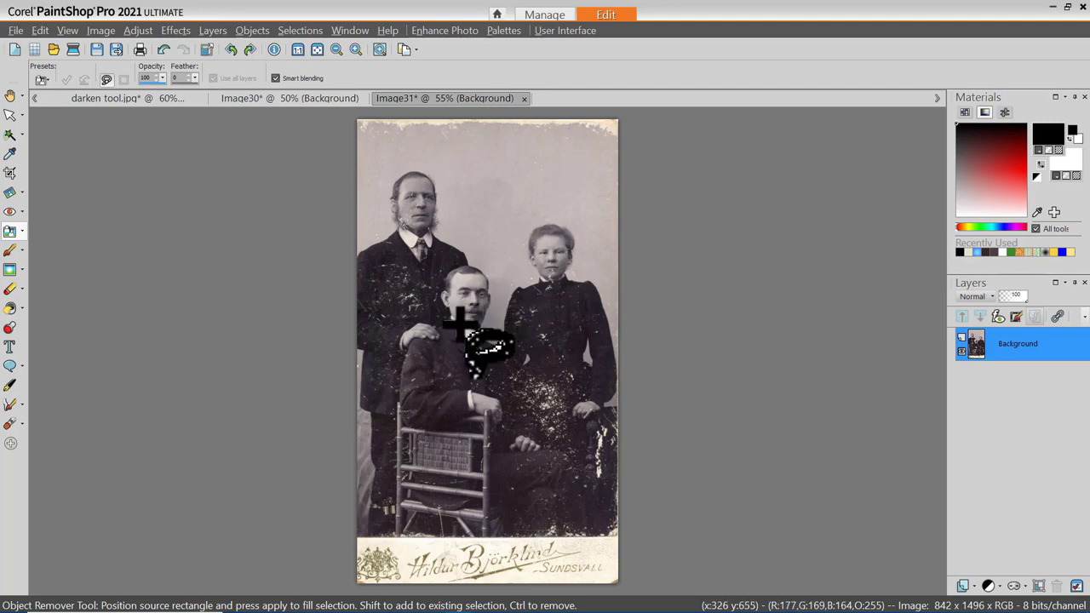
Outline the seated man's head and shoulders with the Object Remover's freehand selection.
scroll(459, 323, up, 2)
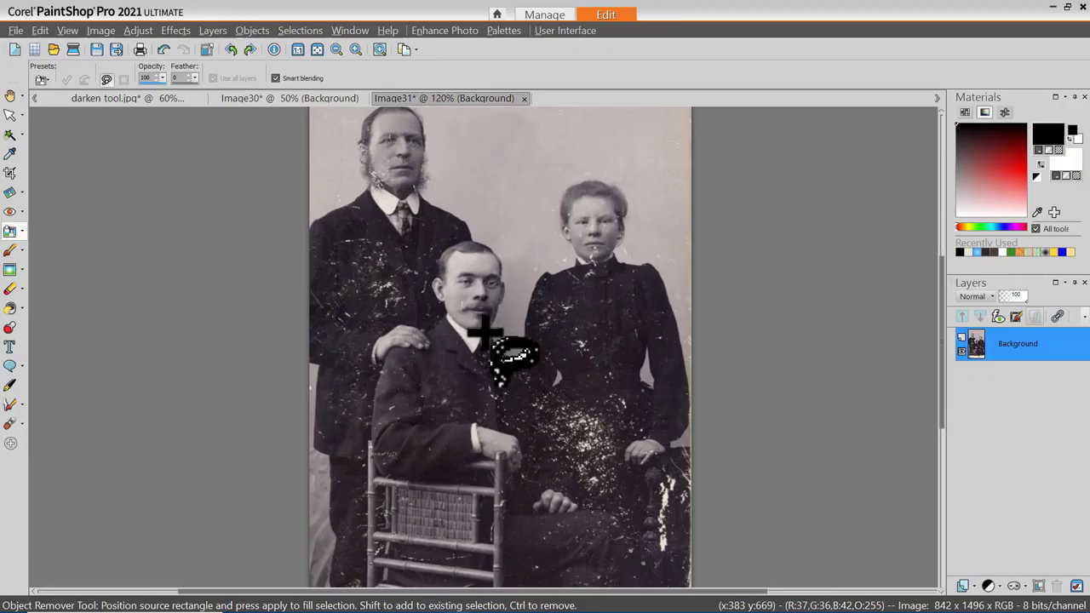
scroll(485, 334, up, 1)
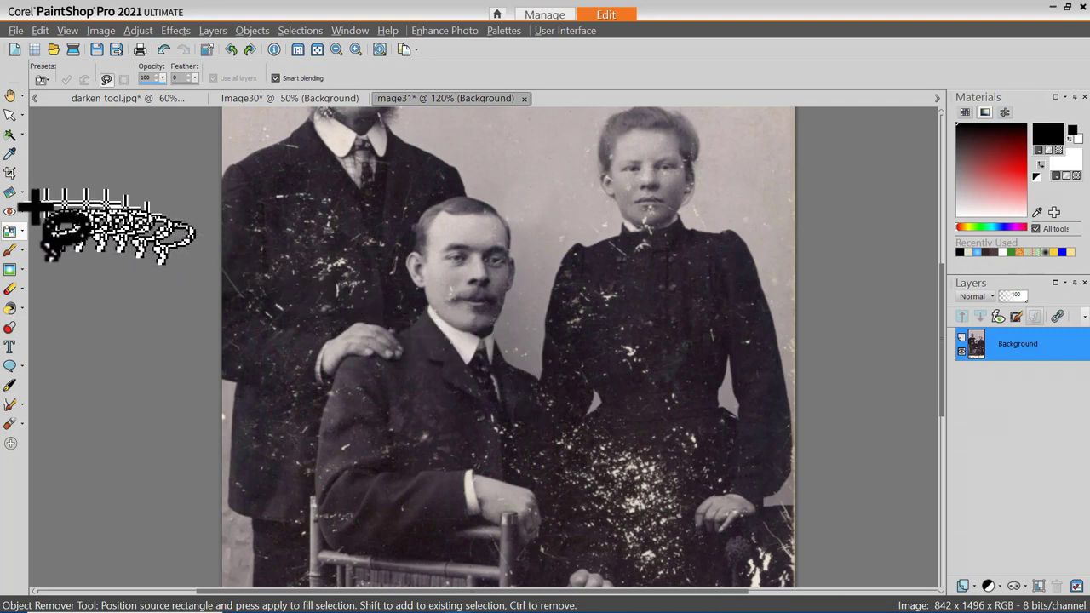
click(22, 232)
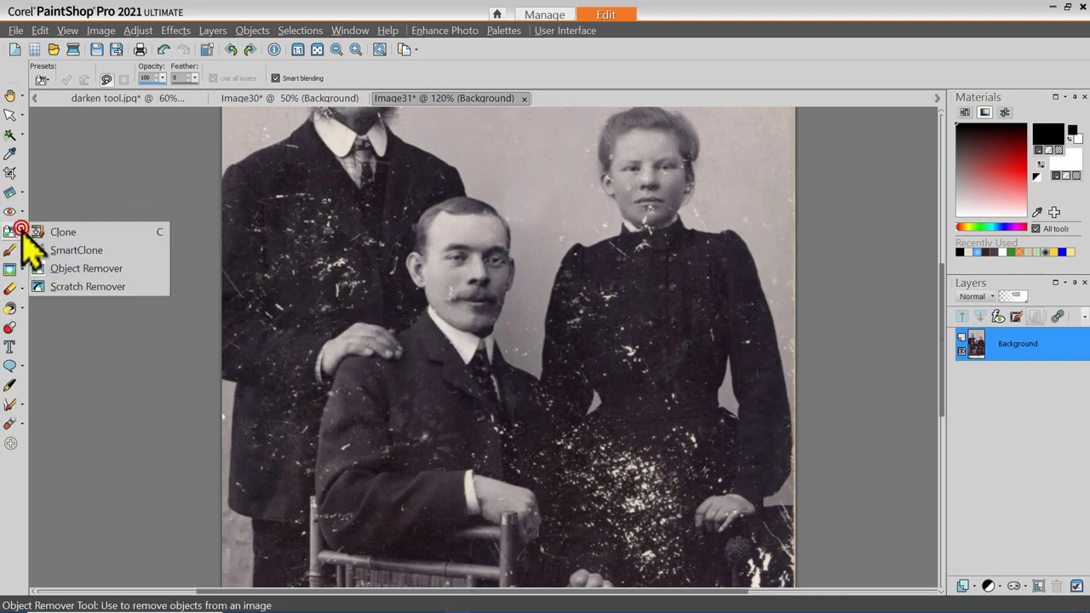
click(76, 268)
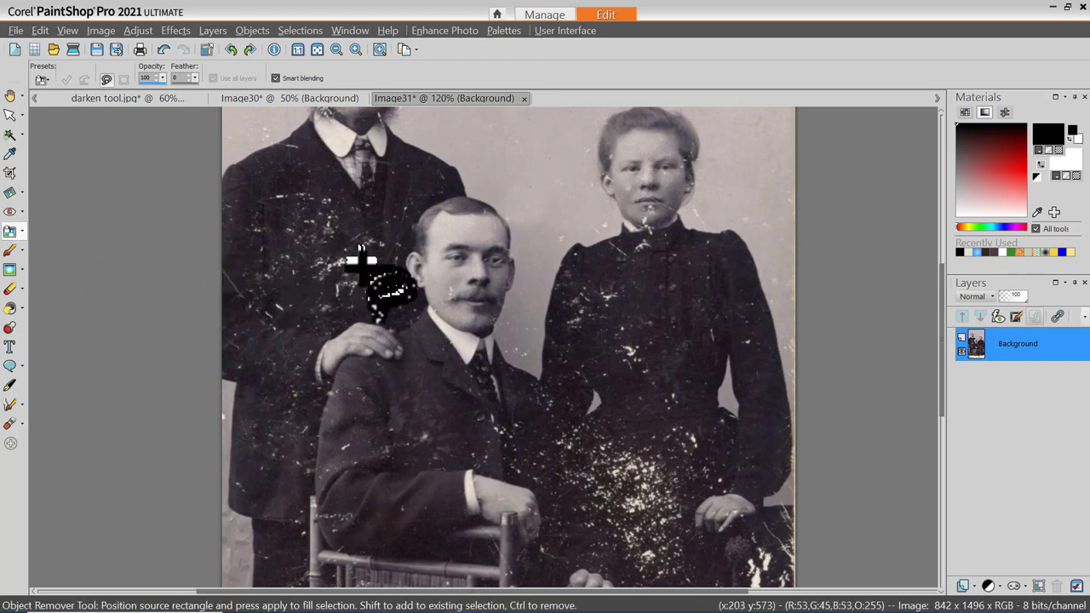
mouse_move(368, 286)
mouse_down()
mouse_move(367, 248)
mouse_move(389, 209)
mouse_move(425, 179)
mouse_move(523, 185)
mouse_move(538, 206)
mouse_move(523, 339)
mouse_move(543, 366)
mouse_move(531, 392)
mouse_move(444, 395)
mouse_move(365, 368)
mouse_move(353, 349)
mouse_move(352, 293)
mouse_move(365, 275)
mouse_move(346, 255)
mouse_move(352, 281)
mouse_up()
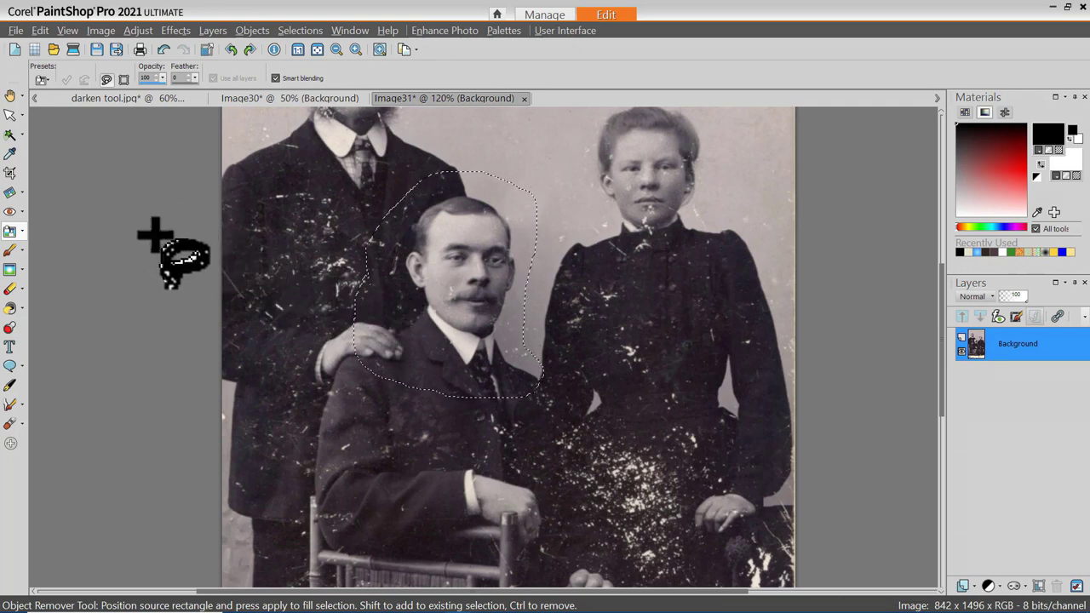
Copy the outlined head and shoulders and paste them as a new image.
mouse_move(154, 235)
mouse_down()
mouse_move(134, 216)
mouse_move(122, 150)
mouse_up()
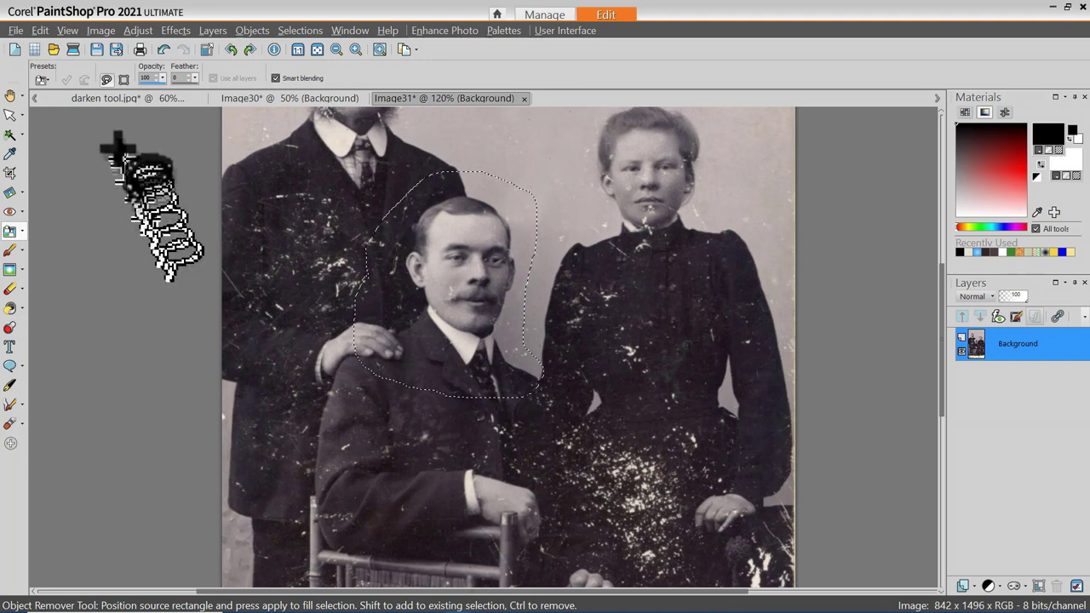
click(47, 29)
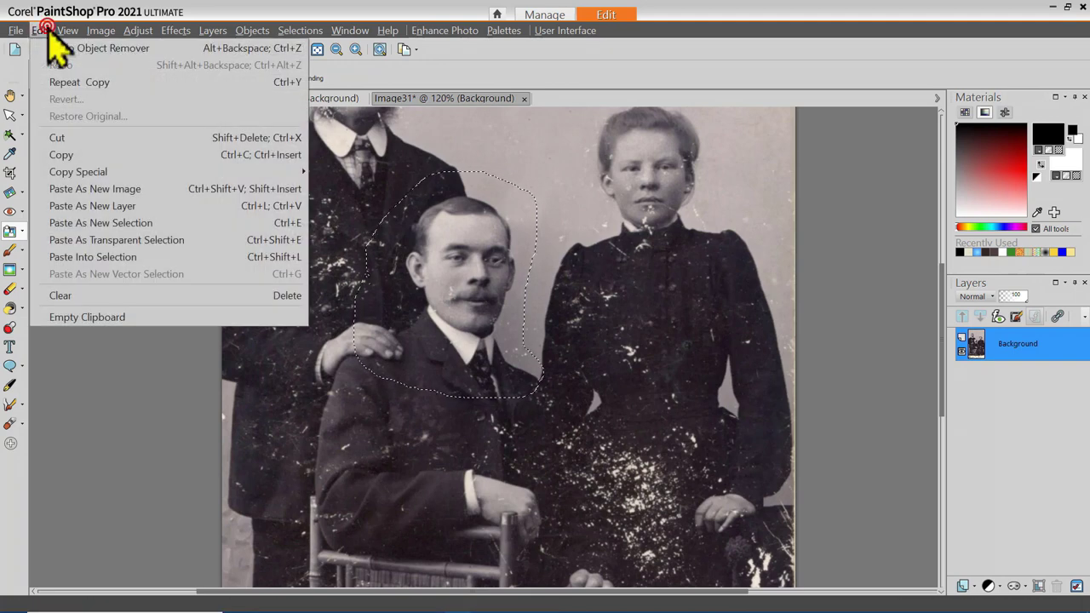
click(118, 187)
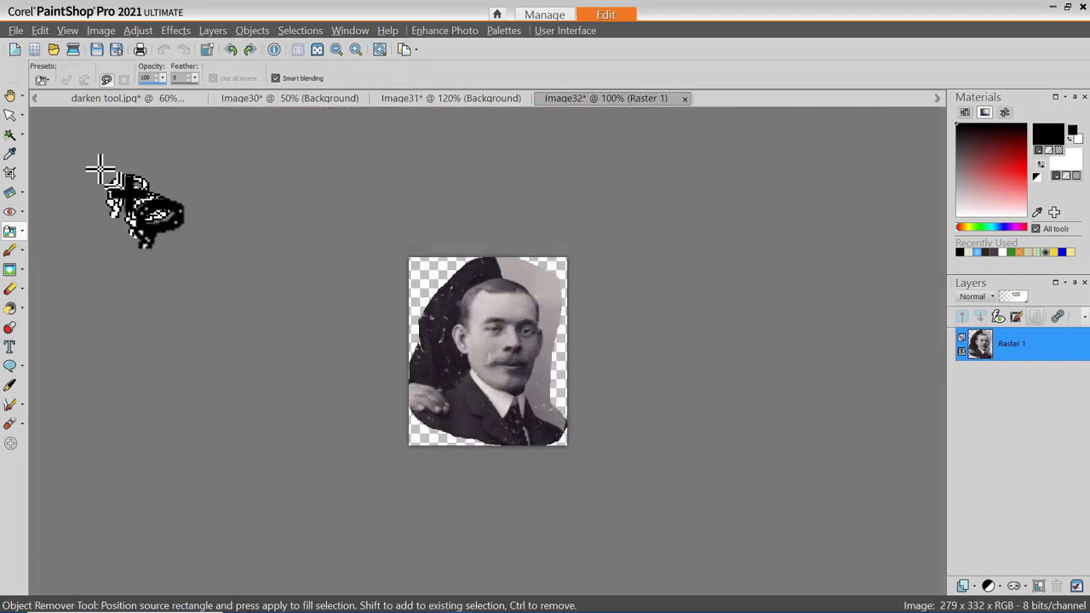
scroll(244, 266, up, 2)
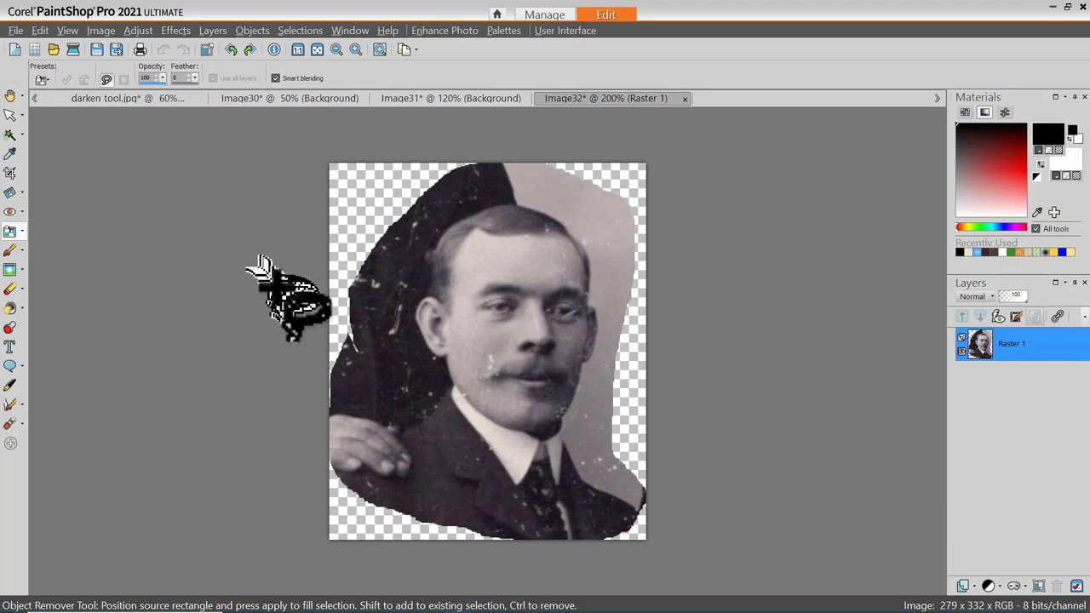
scroll(288, 302, up, 1)
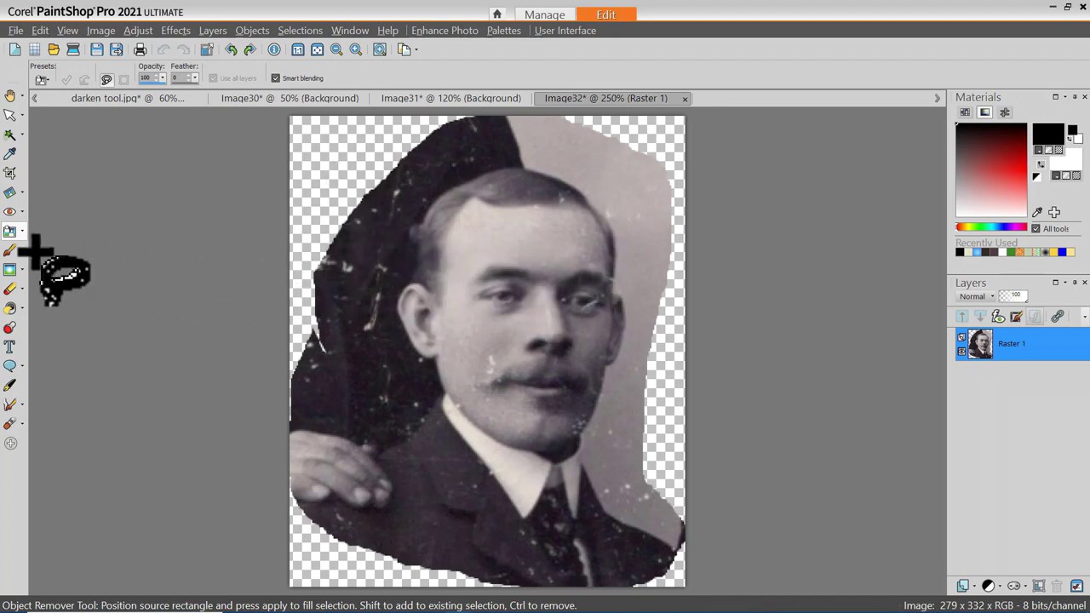
Delete the light backdrop beside the man's head using the Smart Selection Brush, and try selecting the remaining backdrop beside his collar.
click(19, 135)
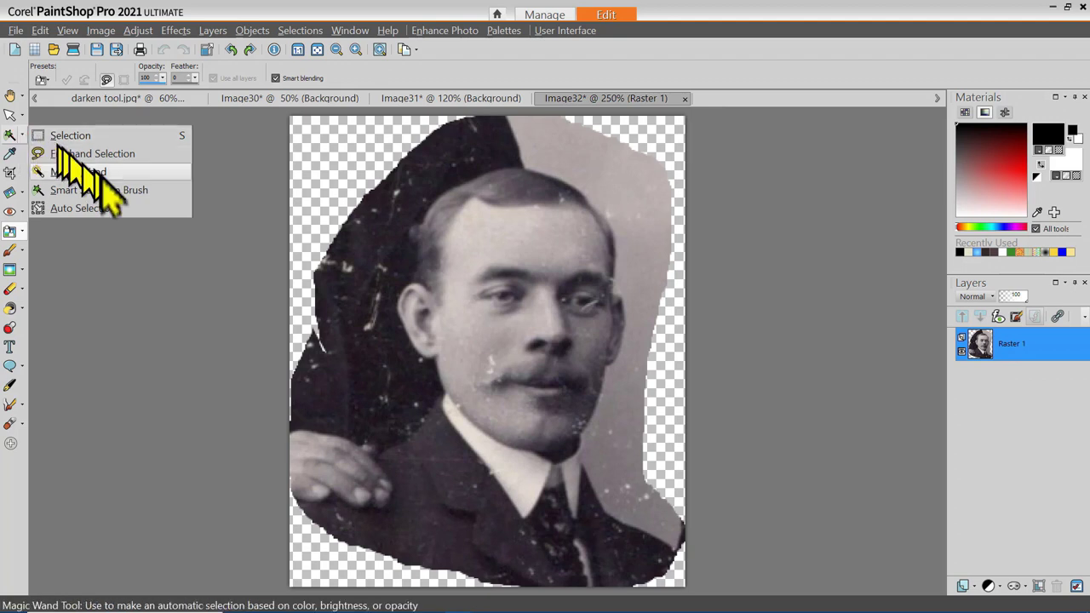
click(99, 186)
drag(644, 195, 642, 225)
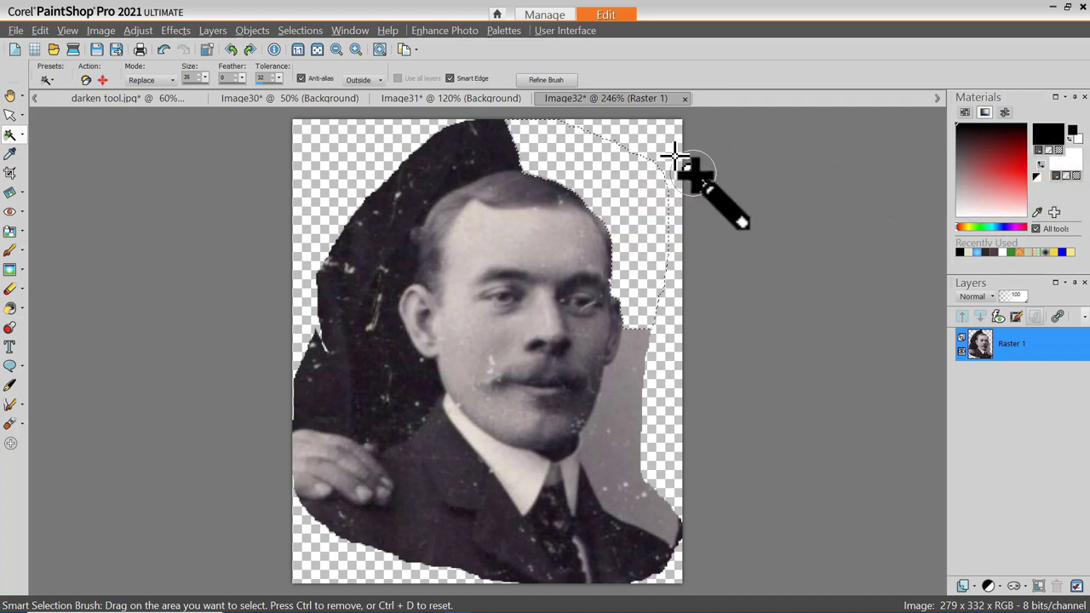
click(628, 380)
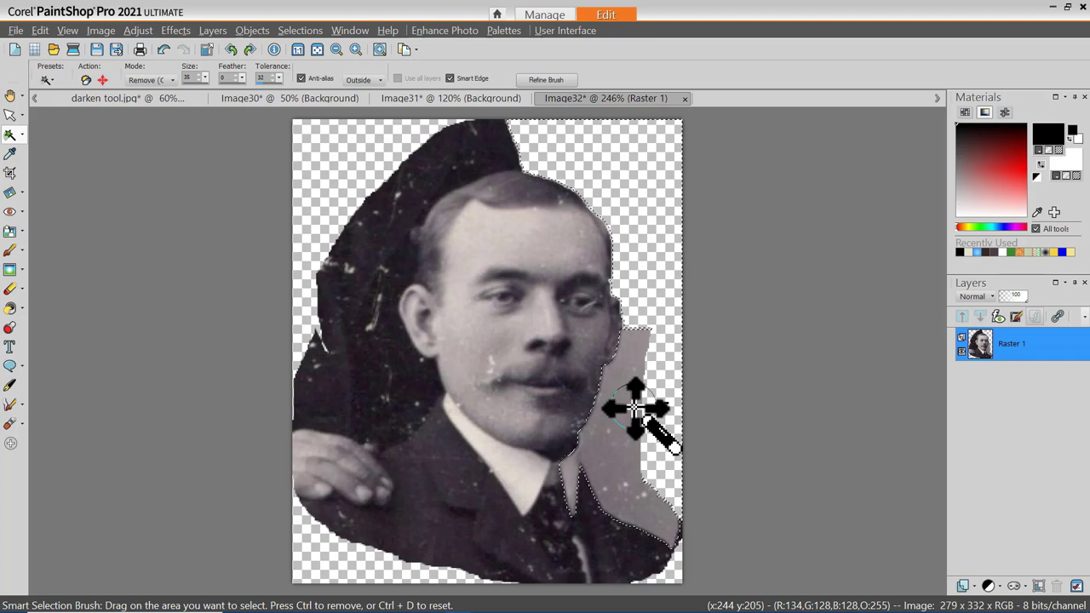
click(638, 413)
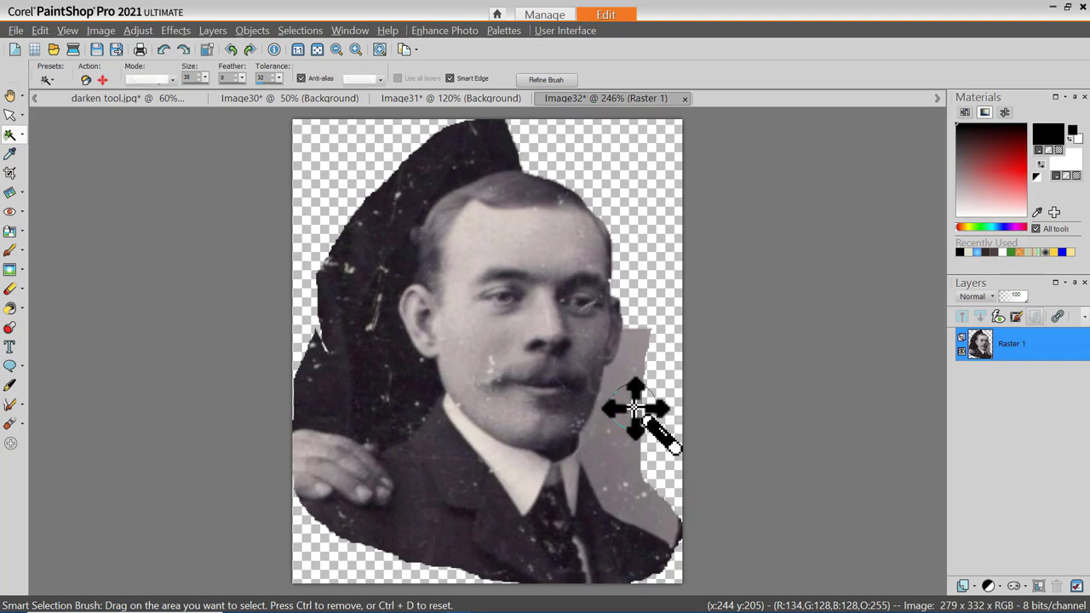
Clear the selection, then outline the light backdrop beside the man's ear and cheek with Freehand Selection and delete it piece by piece.
click(22, 134)
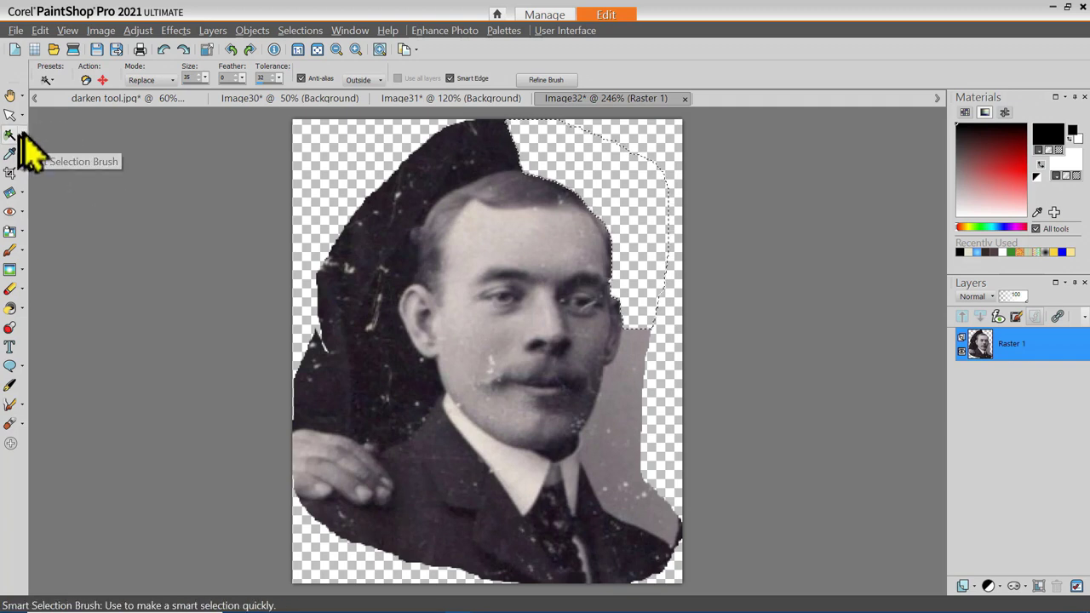
click(22, 135)
click(79, 148)
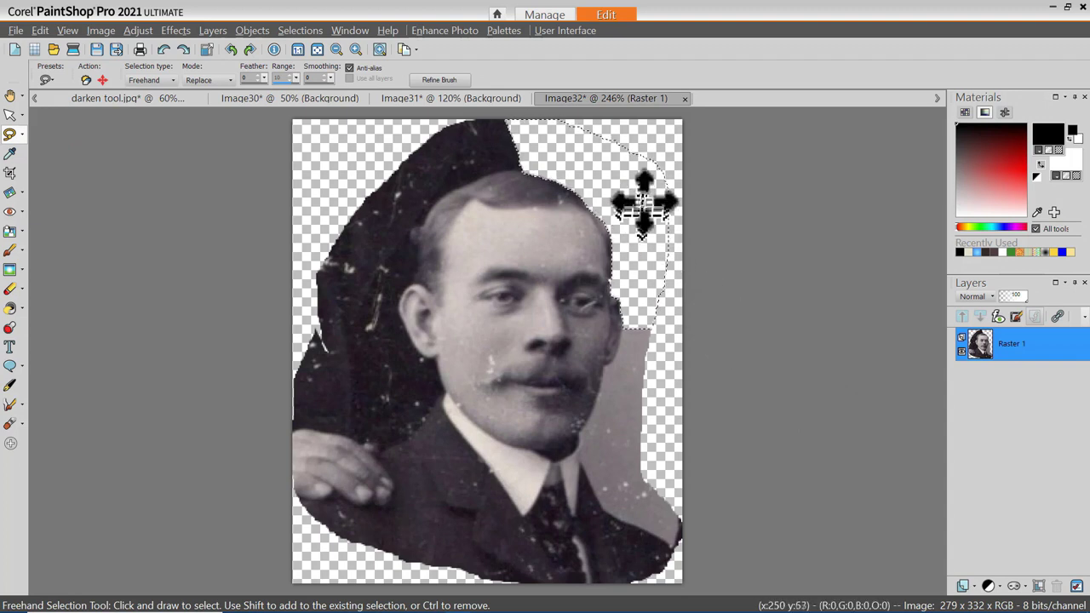
click(313, 30)
click(314, 60)
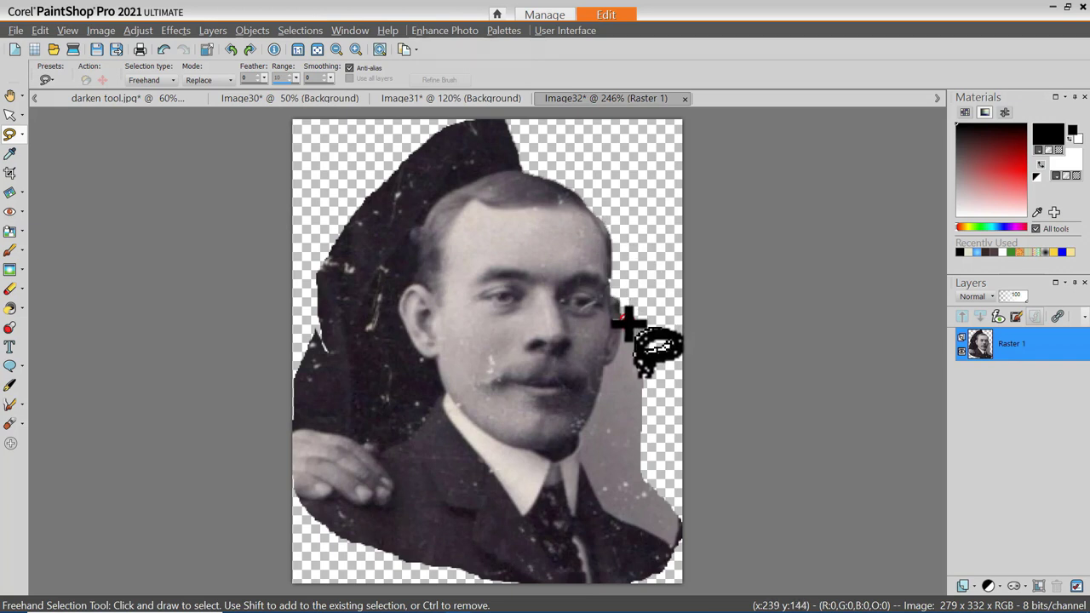
mouse_move(626, 325)
mouse_down()
mouse_move(622, 377)
mouse_move(604, 390)
mouse_move(590, 467)
mouse_move(658, 473)
mouse_up()
key(Delete)
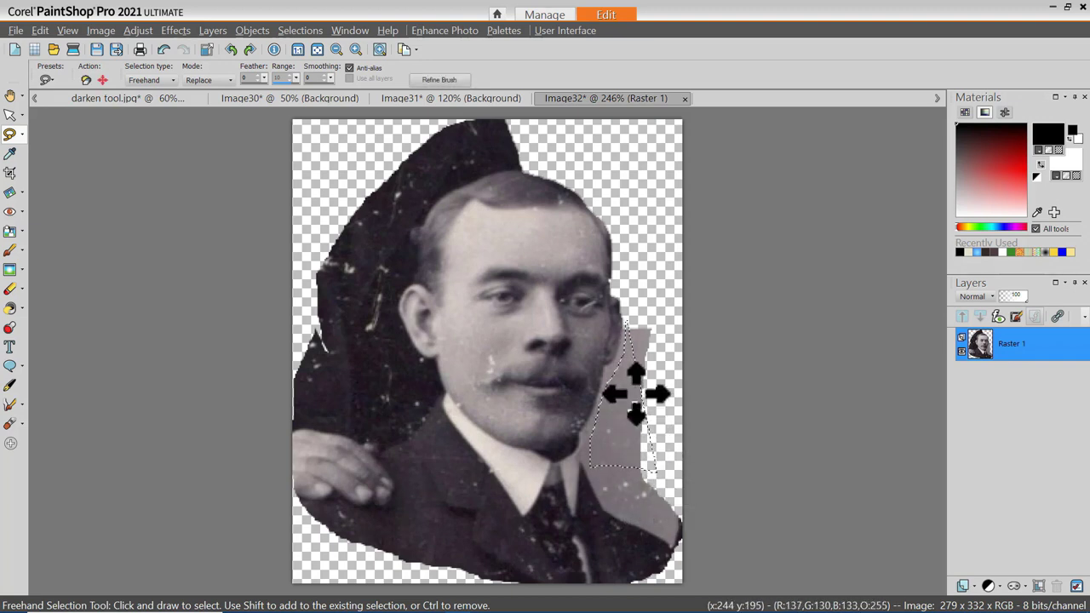
drag(627, 311, 649, 323)
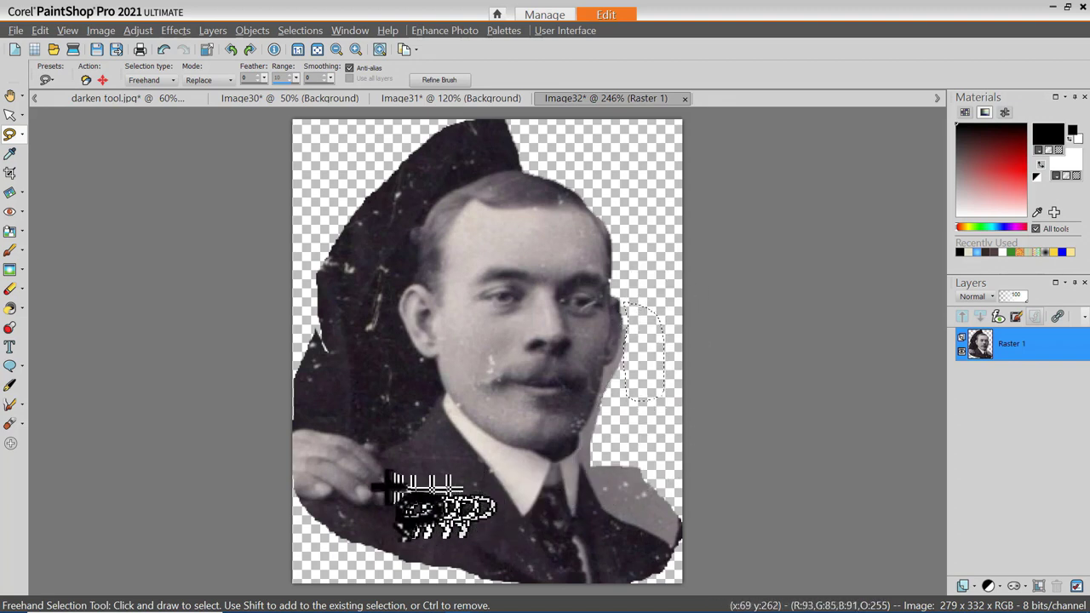
Paint white over the dark figure behind the man's head, down to his shoulder, with the Paint Brush density set to 100.
click(10, 258)
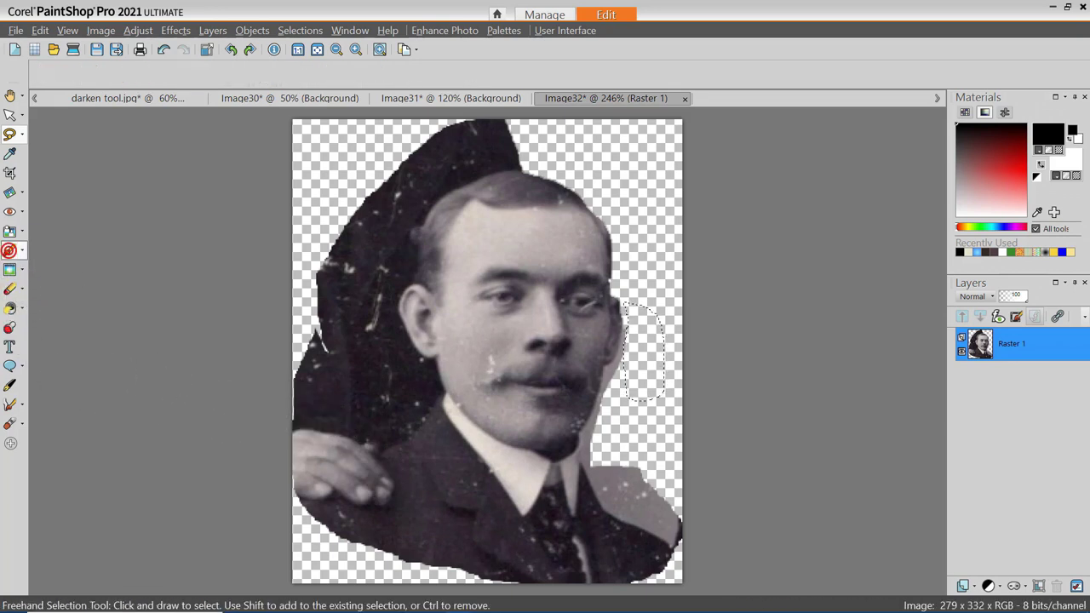
drag(596, 138, 428, 140)
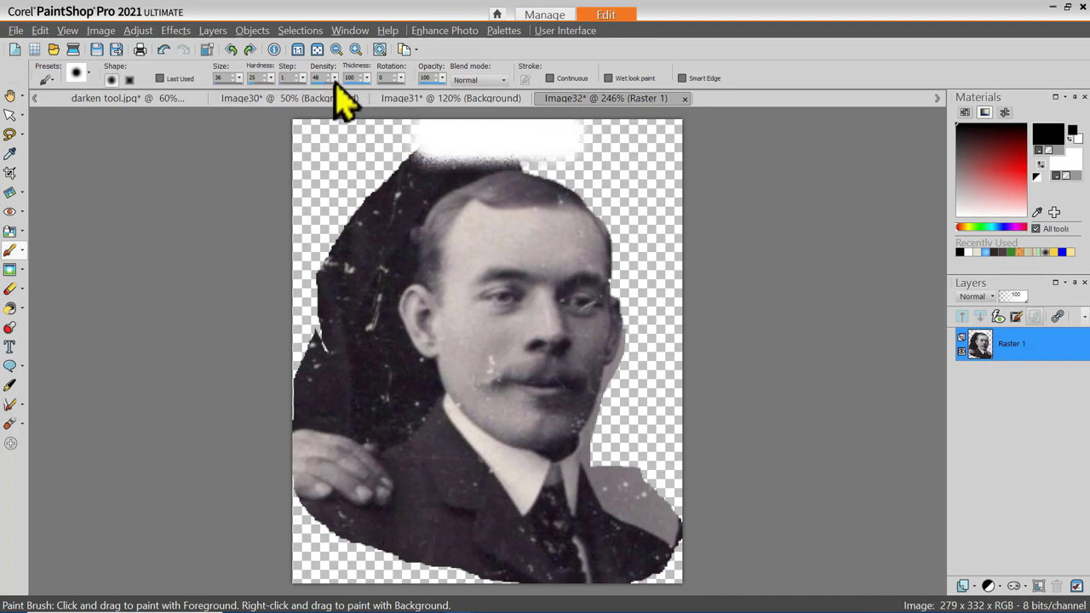
mouse_move(334, 78)
mouse_down()
mouse_move(340, 91)
mouse_move(389, 85)
mouse_up()
mouse_move(470, 111)
mouse_down()
mouse_move(451, 132)
mouse_move(391, 184)
mouse_move(423, 134)
mouse_move(392, 170)
mouse_up()
mouse_move(567, 142)
mouse_down()
mouse_move(455, 141)
mouse_move(394, 170)
mouse_move(360, 219)
mouse_move(349, 276)
mouse_move(313, 249)
mouse_move(334, 238)
mouse_move(308, 379)
mouse_move(315, 365)
mouse_move(384, 389)
mouse_move(360, 370)
mouse_move(351, 391)
mouse_move(315, 405)
mouse_move(365, 401)
mouse_move(381, 418)
mouse_move(288, 445)
mouse_up()
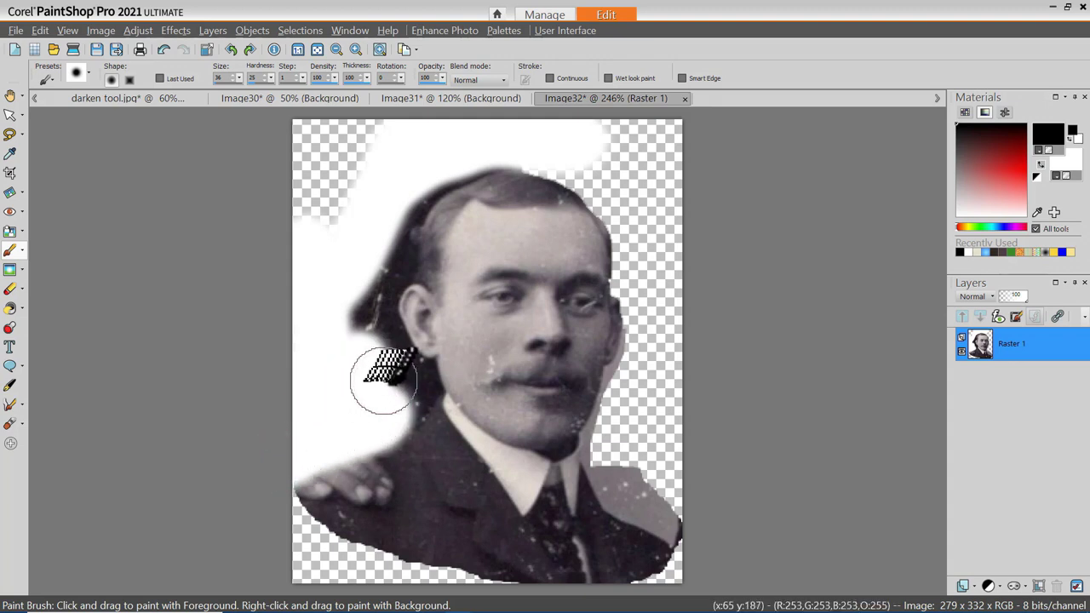
Cover the hand resting on the man's shoulder with dark jacket fabric using the Clone Brush, resampling the source as needed.
click(23, 231)
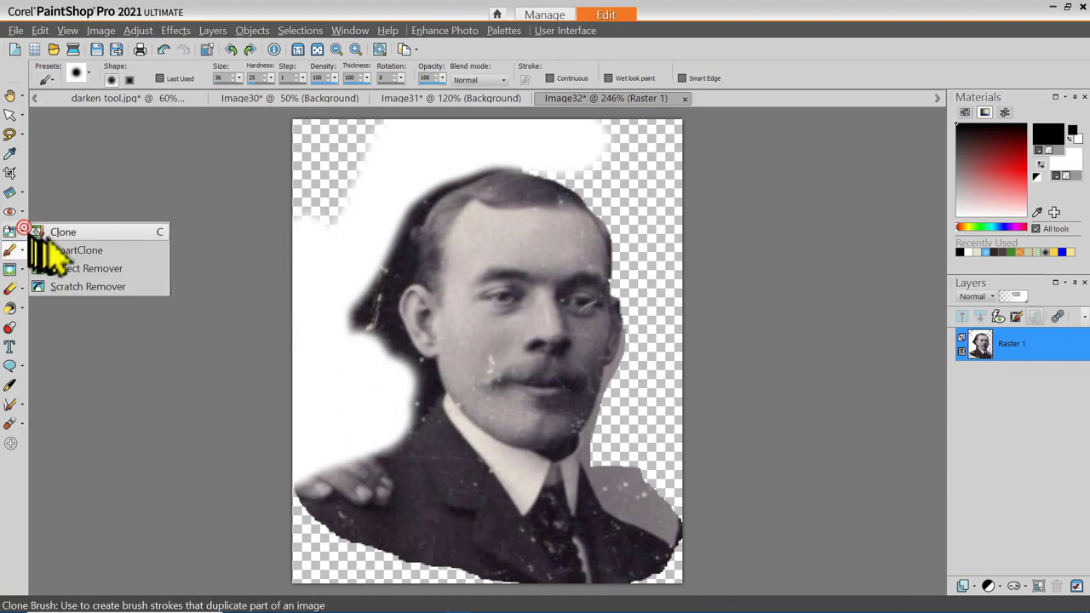
click(38, 232)
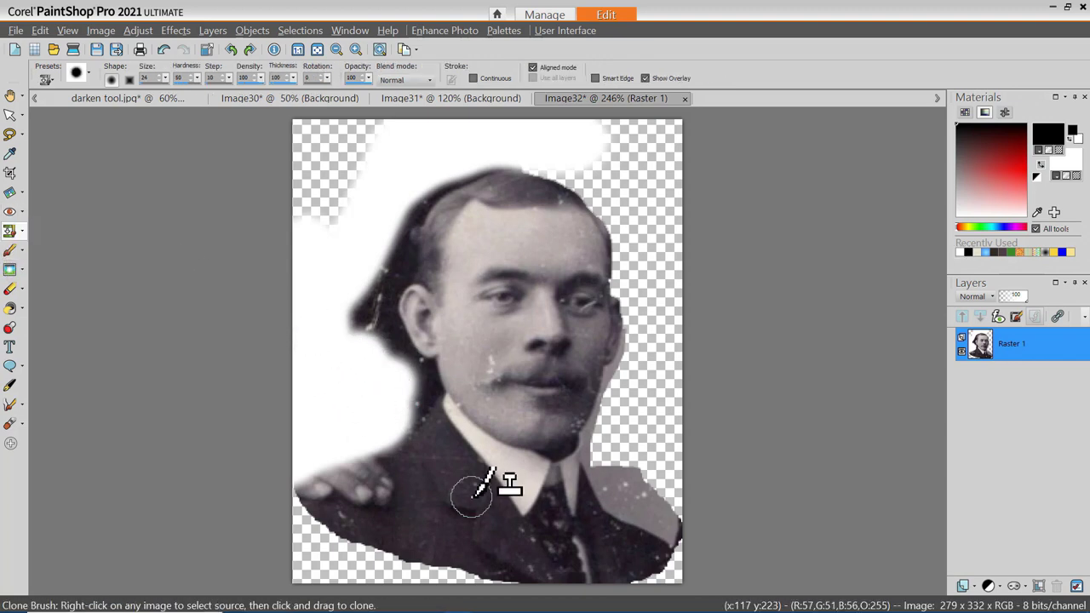
right_click(400, 511)
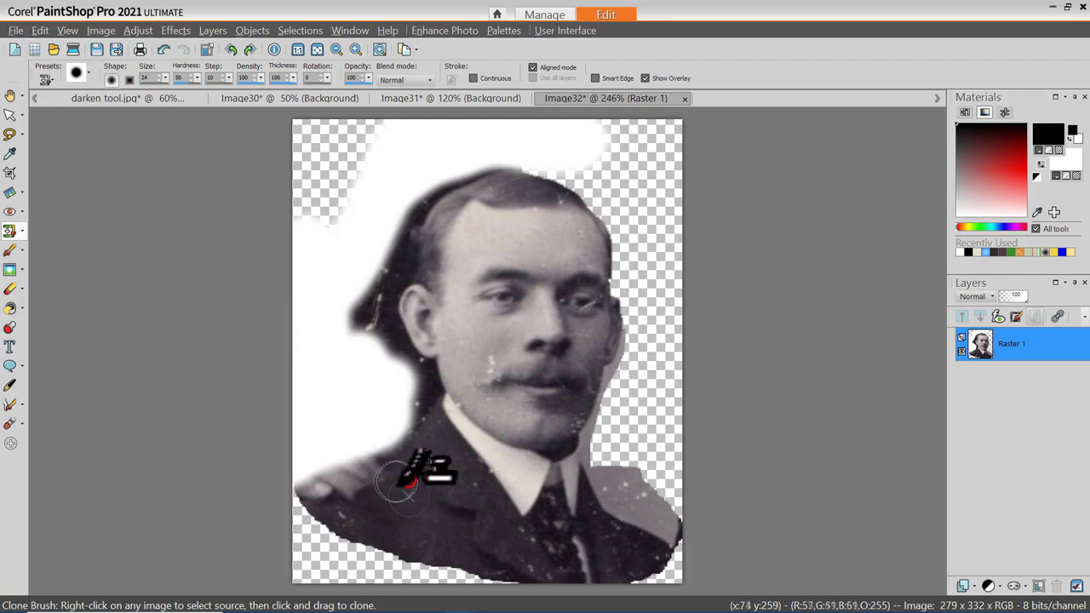
right_click(387, 460)
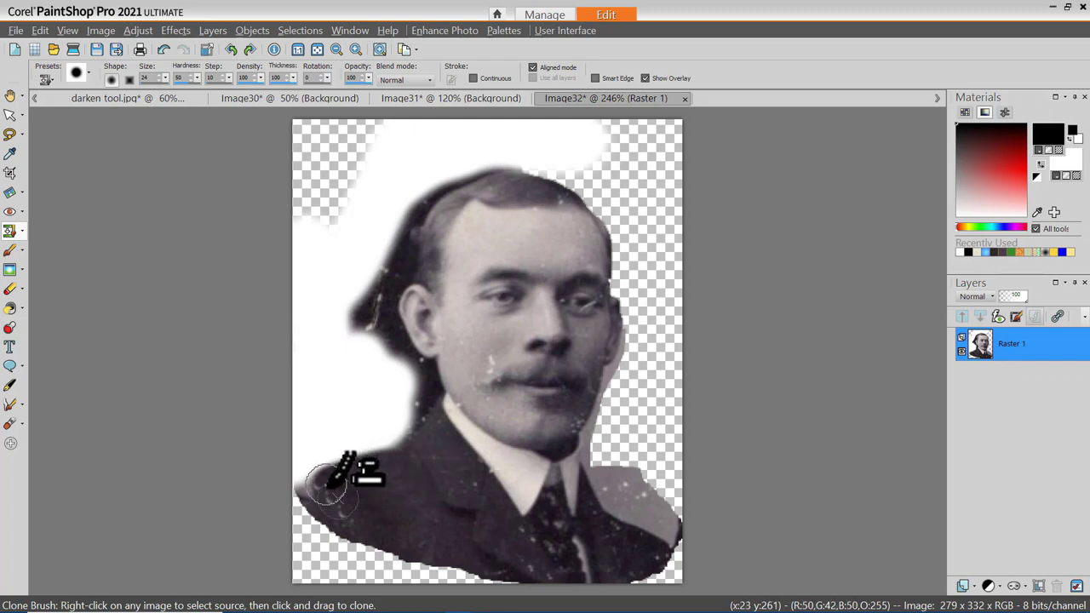
Compare the cut-out head with the original family portrait and the finished framed portrait, grandpa nasmanframe.jpg.
key(k)
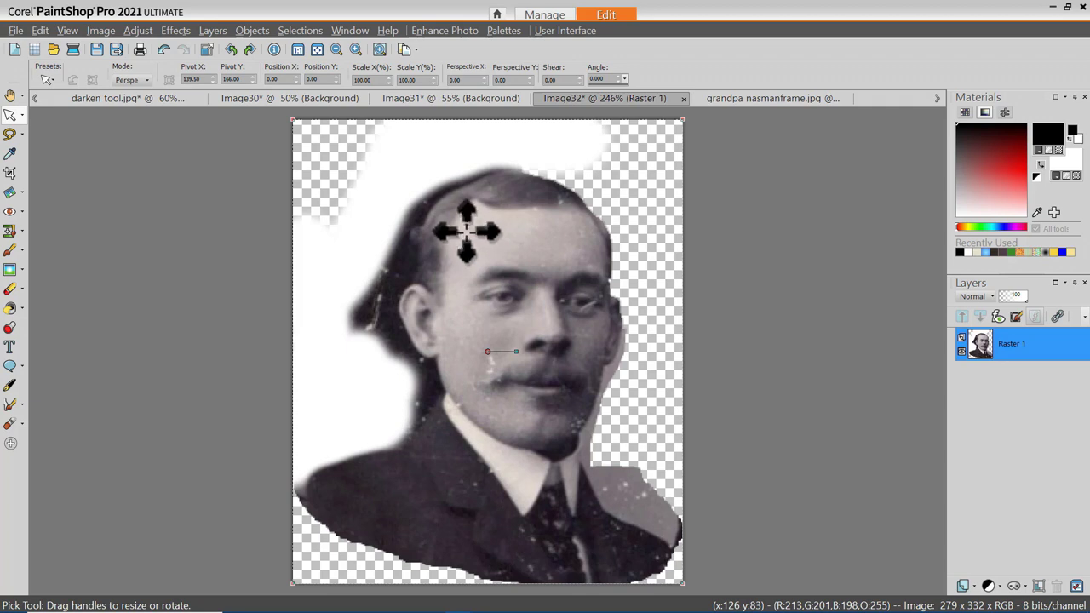
drag(404, 95, 486, 174)
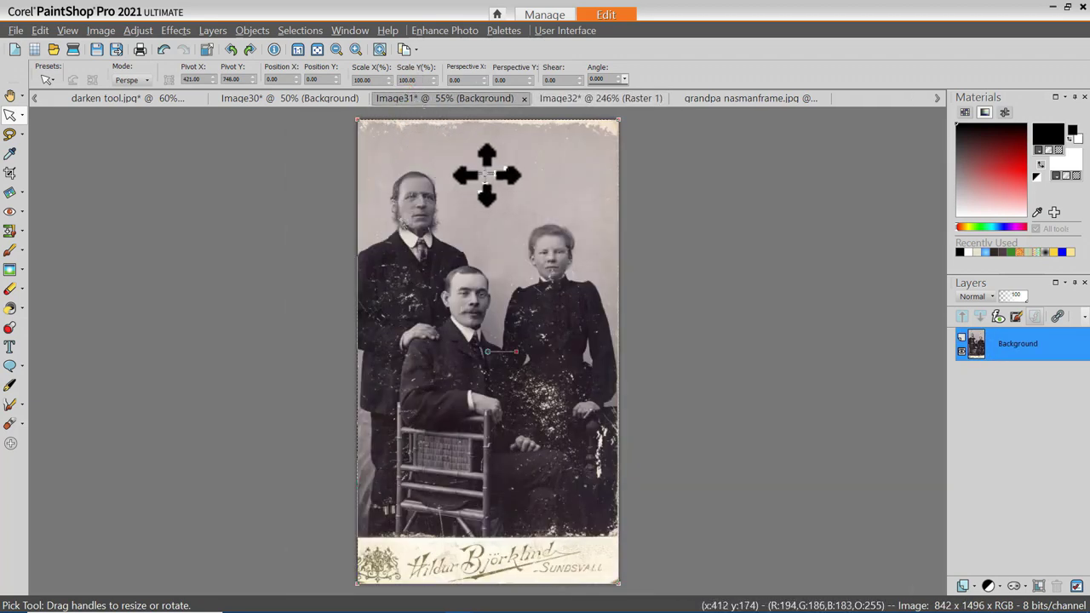
click(721, 96)
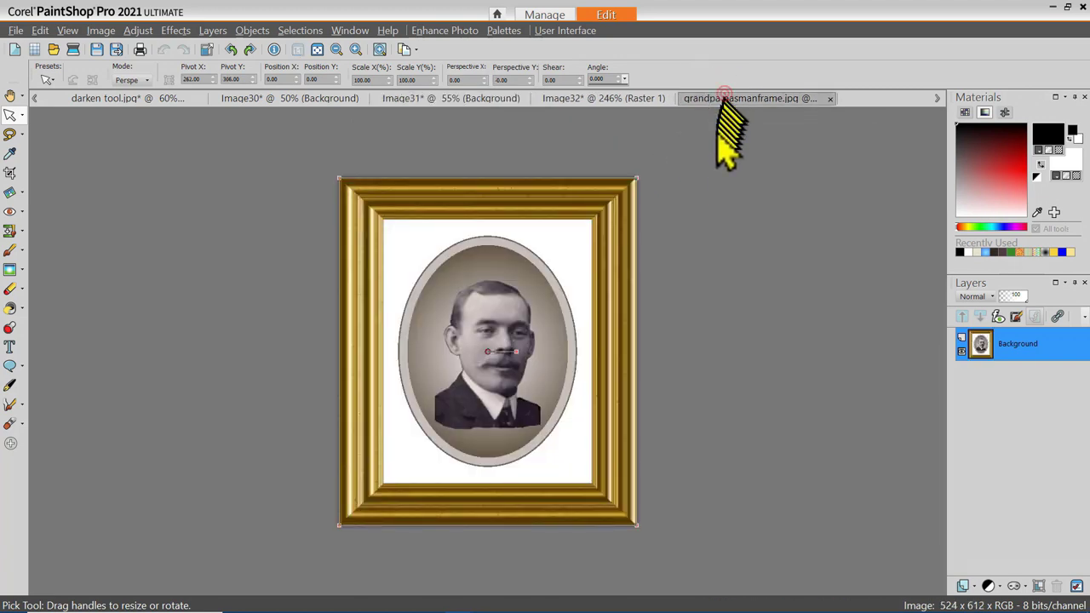